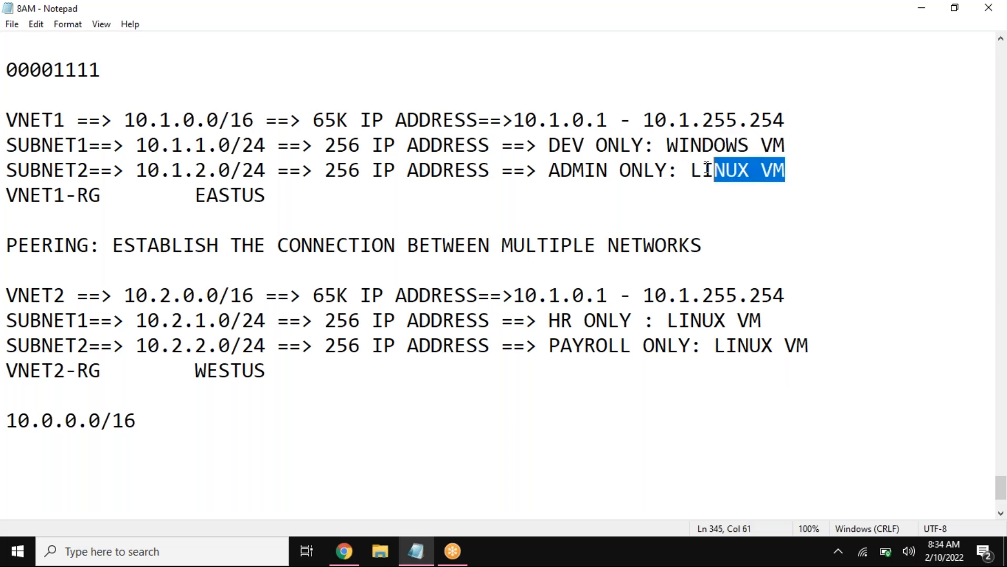
Step: Review the planned names, subnets, resource groups and regions for VNET1 and VNET2 in the notes
drag(95, 137, 6, 143)
drag(92, 170, 7, 170)
drag(65, 118, 6, 120)
drag(102, 195, 6, 186)
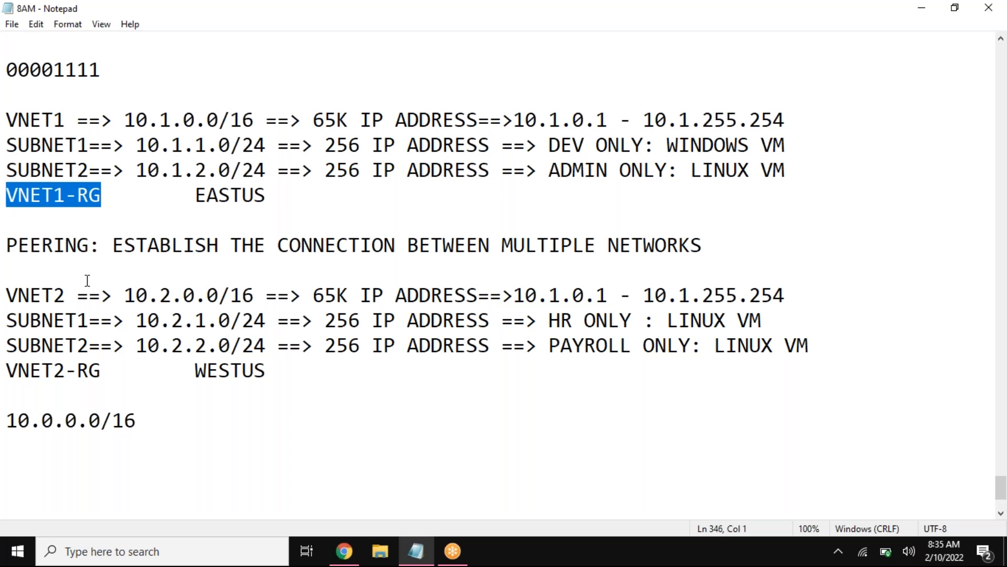
click(232, 193)
double_click(237, 196)
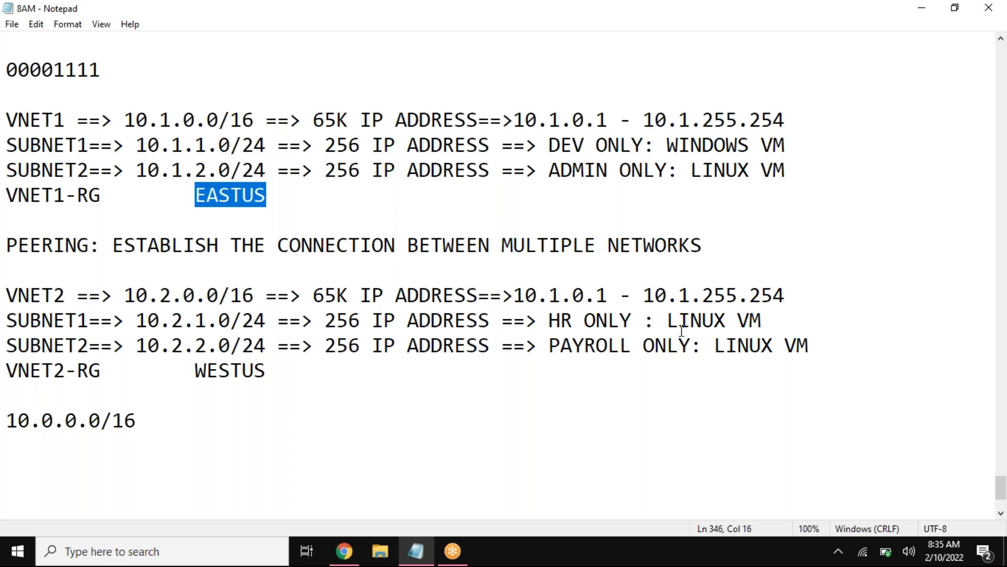
drag(763, 320, 639, 312)
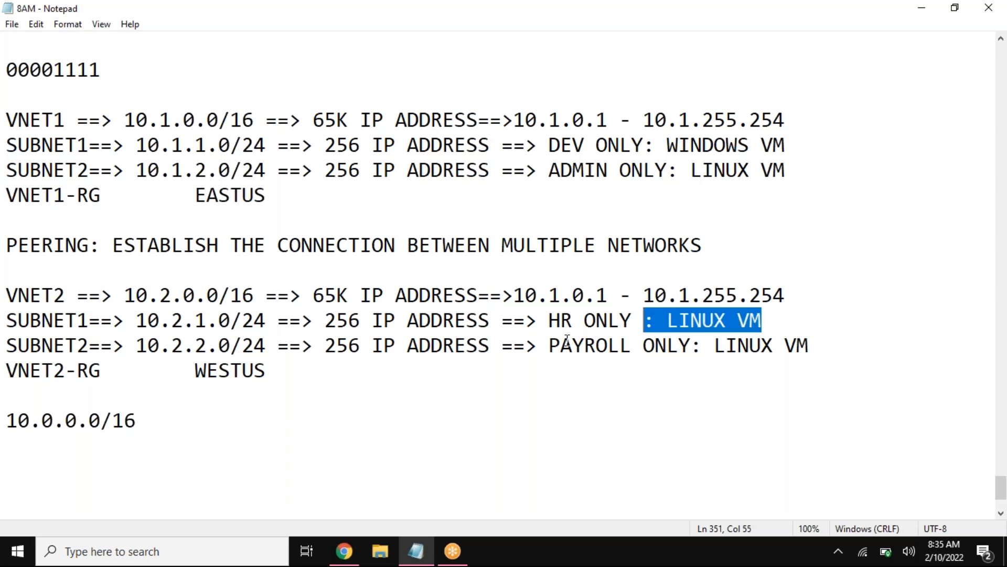
drag(101, 319, 7, 318)
drag(70, 291, 6, 293)
drag(110, 373, 18, 386)
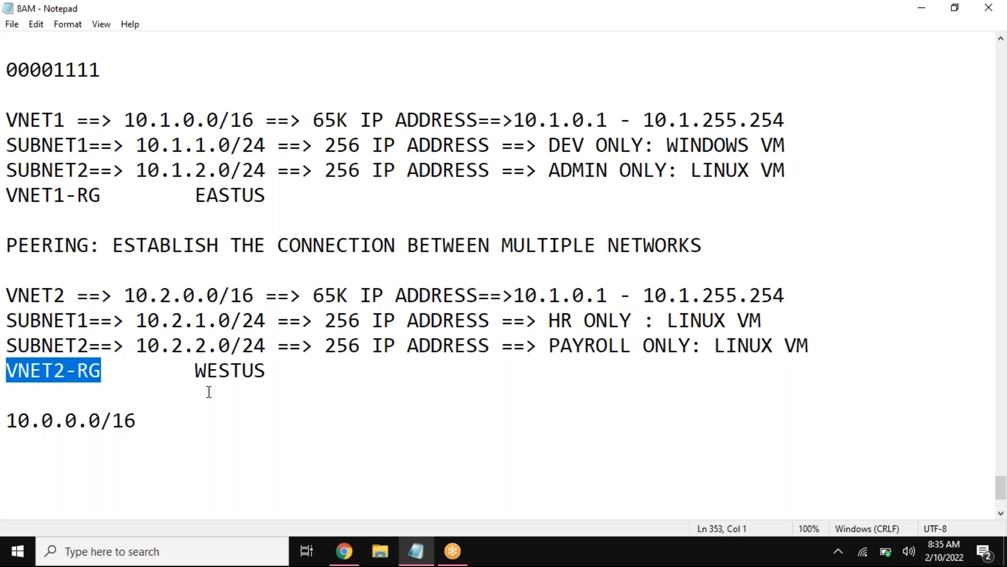
drag(198, 373, 283, 372)
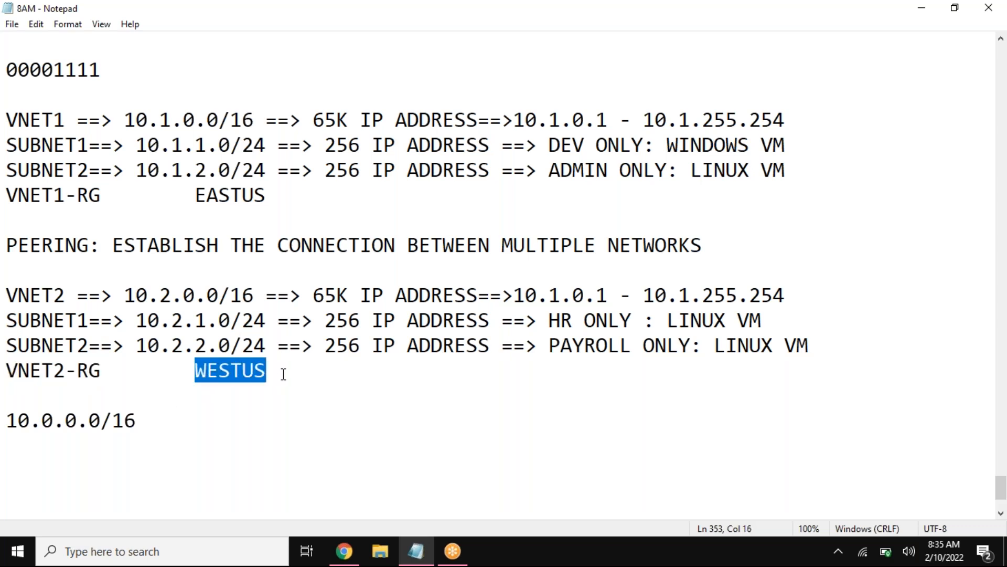
click(282, 372)
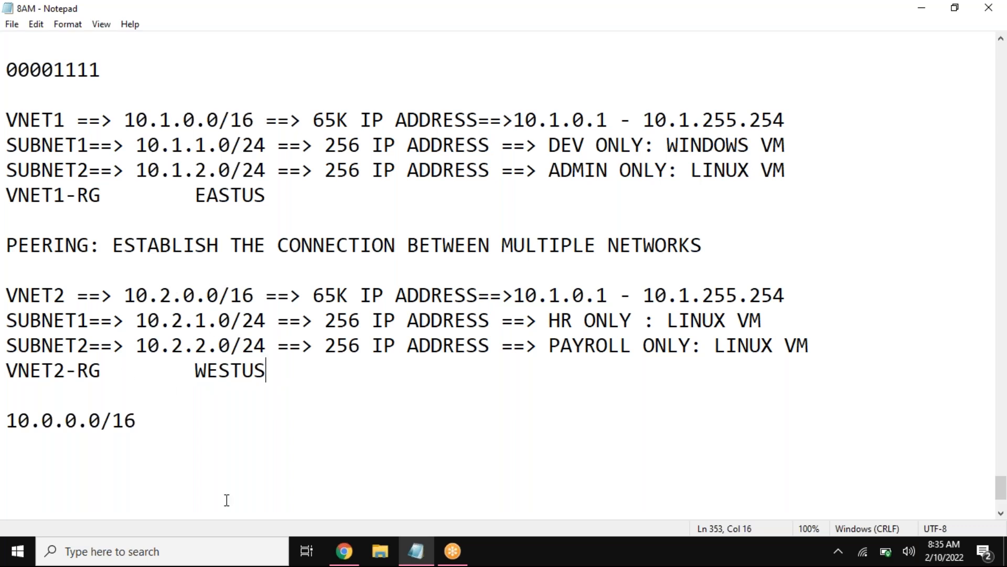
Step: Switch to Chrome, open the Microsoft Azure portal in a new tab, and sign in to the existing account with its password
click(344, 551)
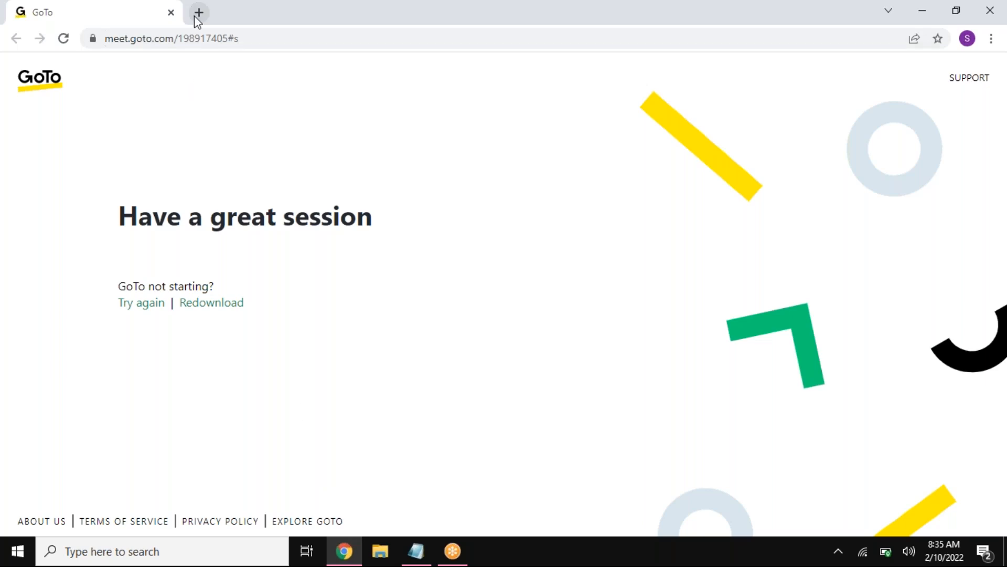
click(198, 13)
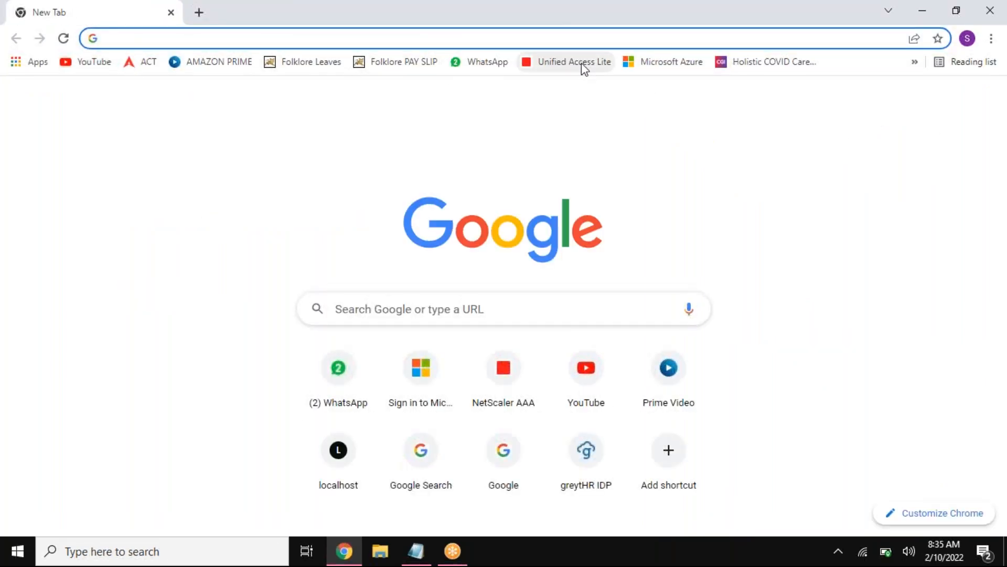
click(662, 63)
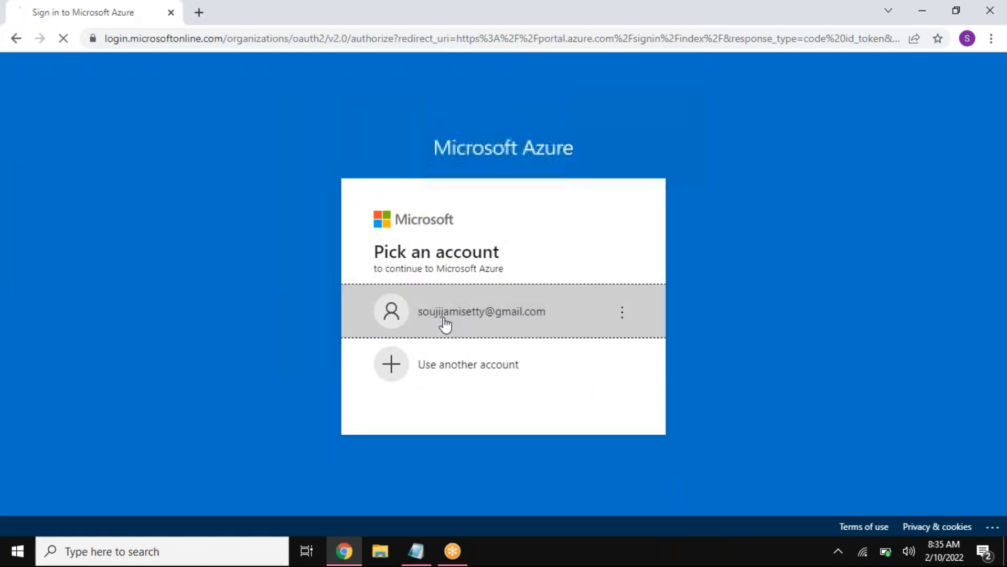
click(445, 318)
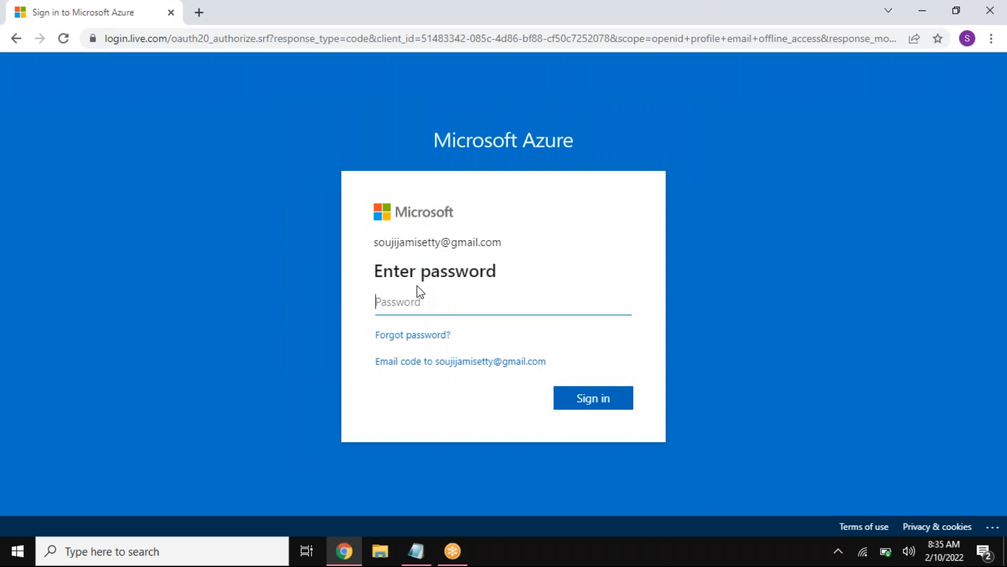
text(••)
key(Return)
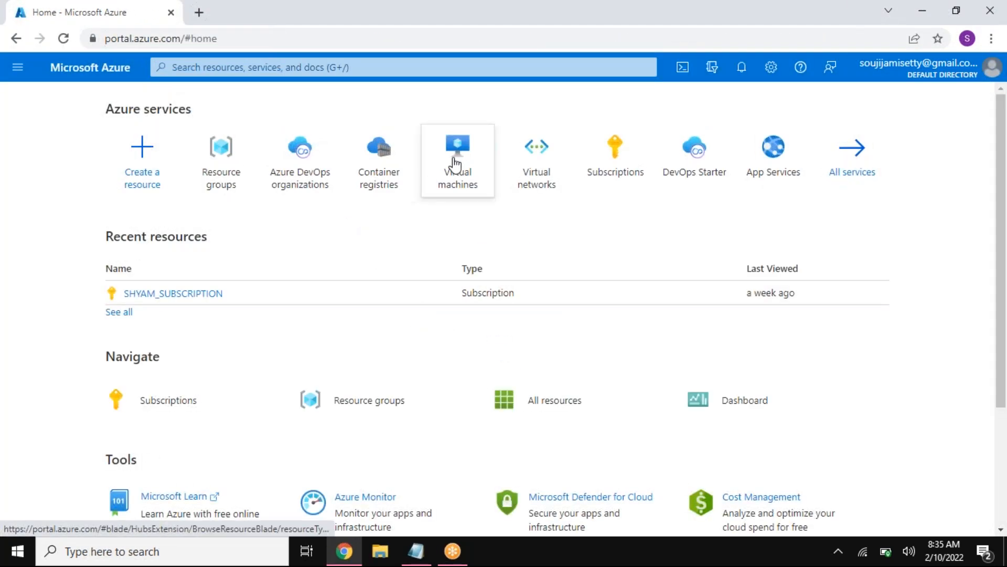
Step: Start creating a virtual network and give it a new resource group named VNET1-RG
click(535, 149)
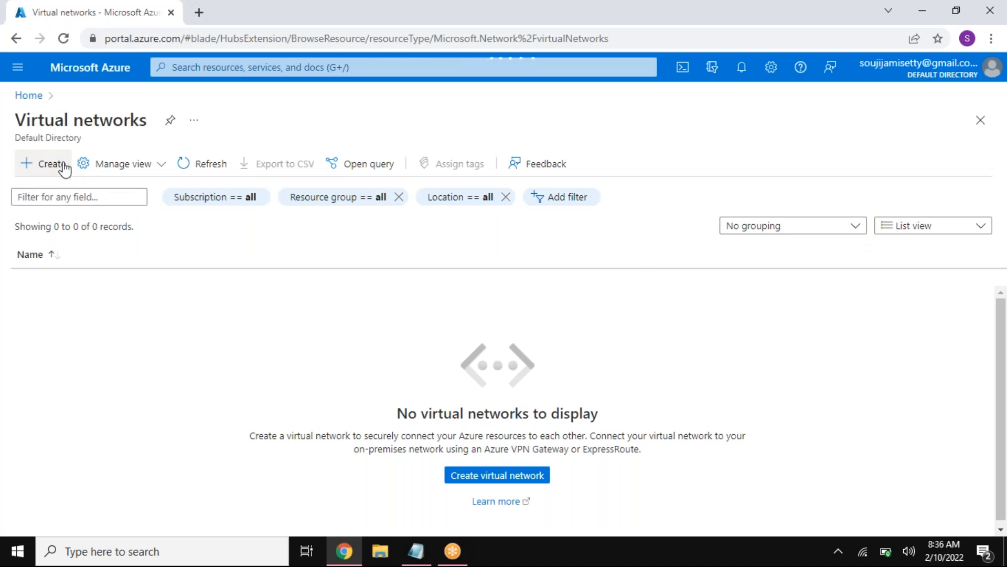
click(63, 167)
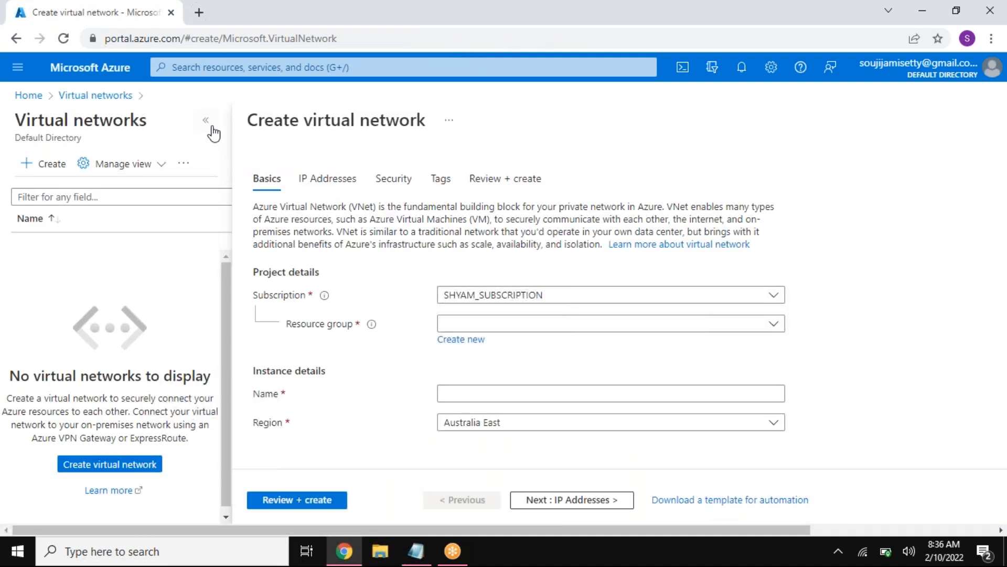
click(206, 121)
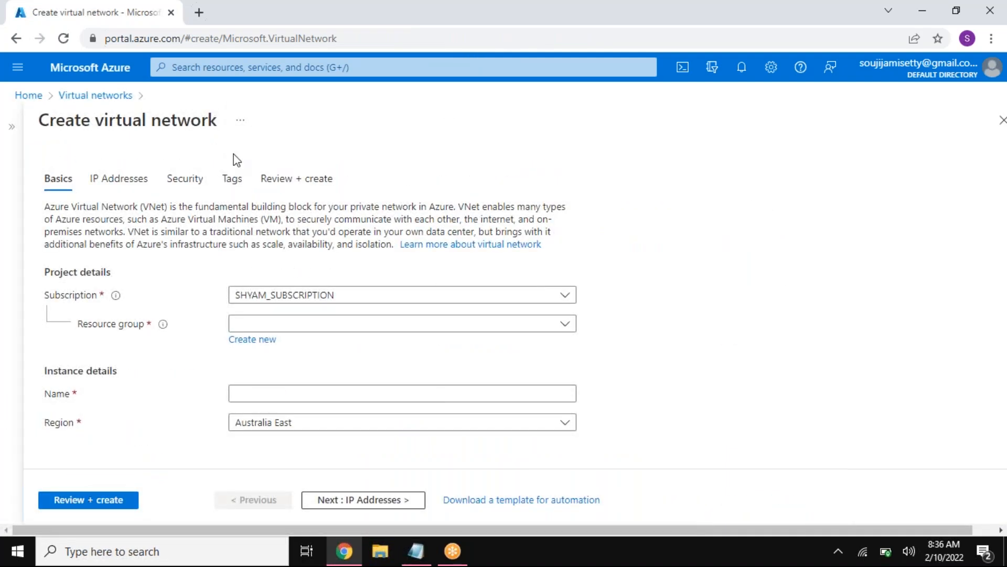
click(315, 325)
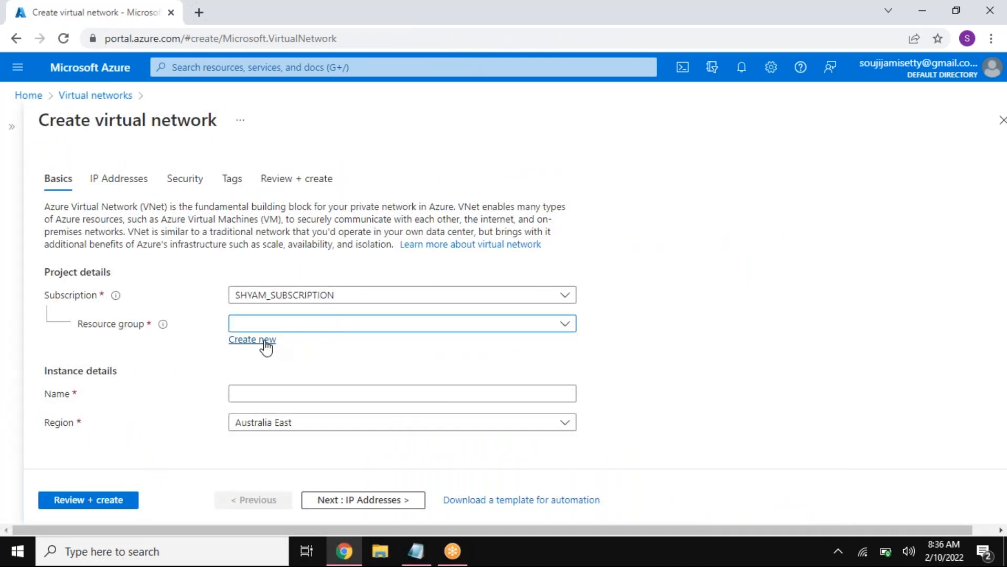
click(266, 341)
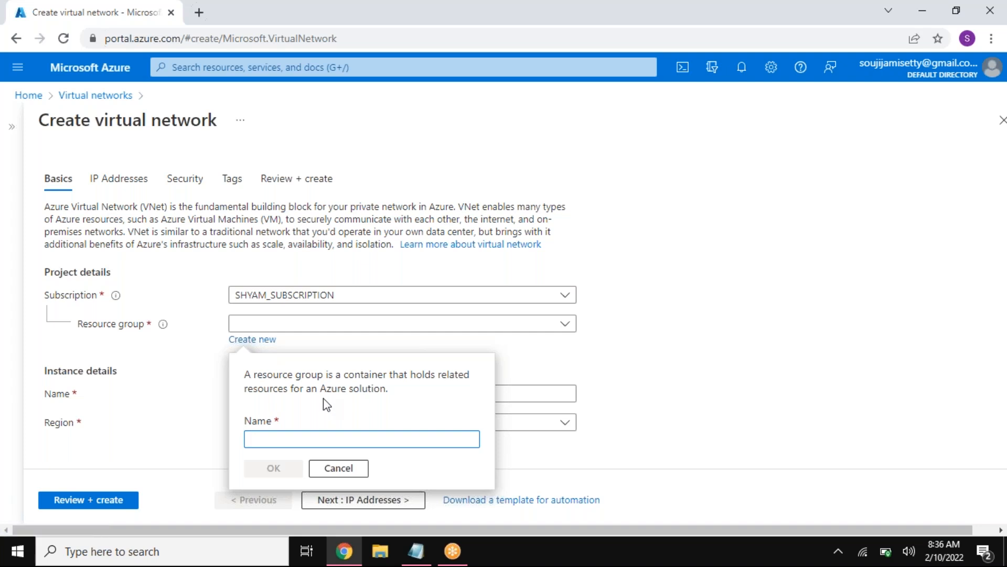
text(VNET1-RG)
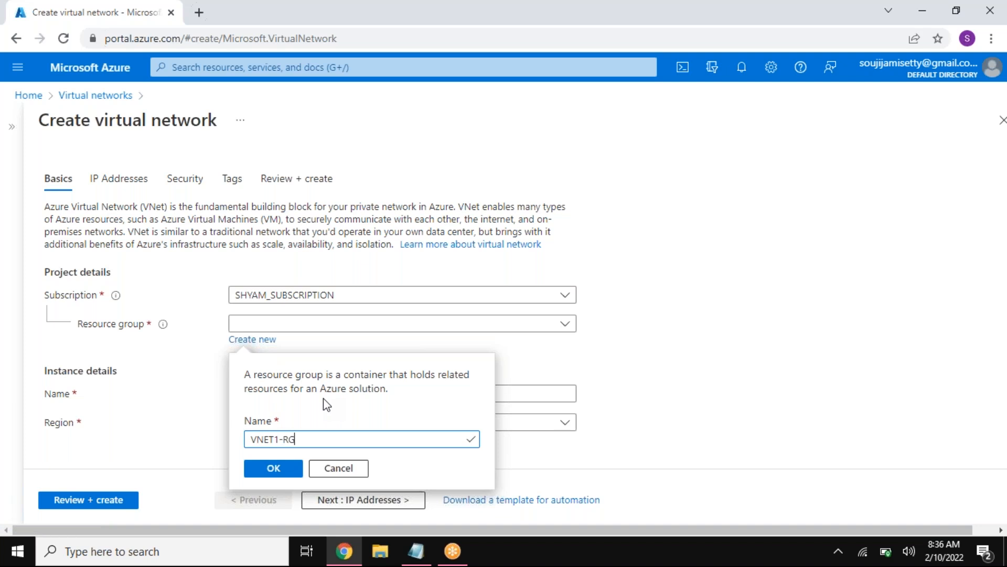
click(273, 467)
Step: Name the virtual network VNET1 and set its region to East US
click(288, 394)
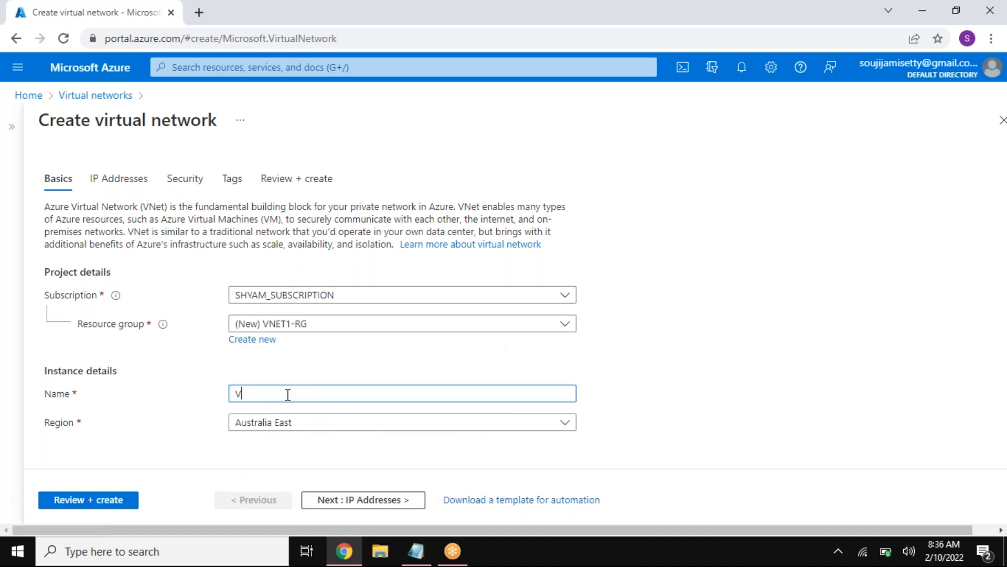
click(292, 424)
text(EAST)
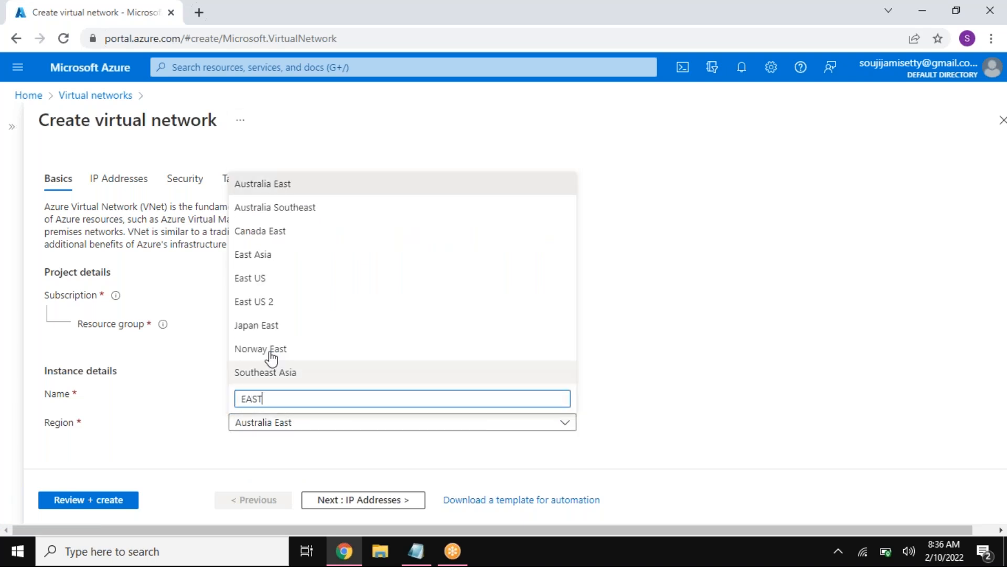
click(269, 284)
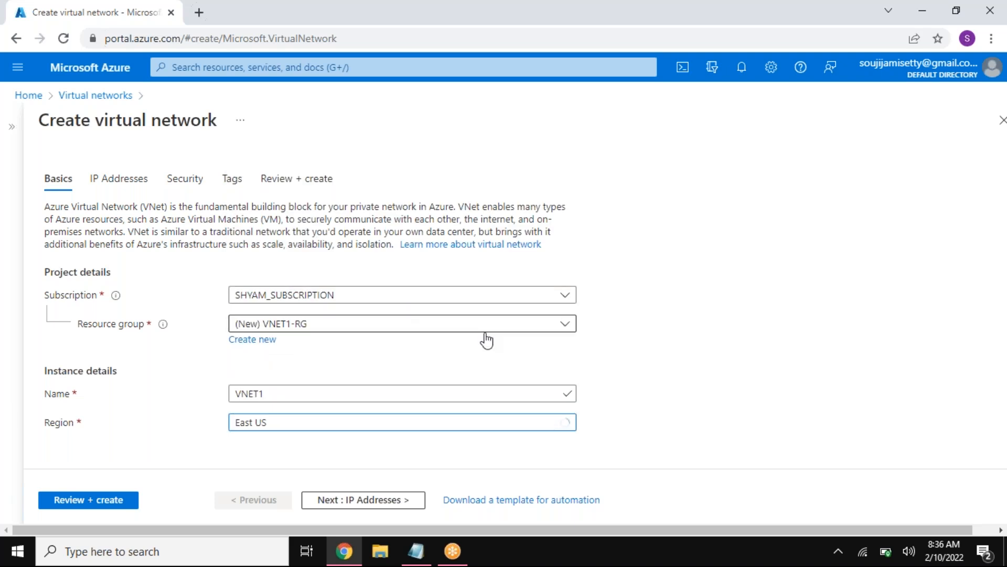
Step: Replace the virtual network's default IPv4 address space with 10.1.0.0/16, copied from the VNET1 line of the Notepad plan
click(387, 500)
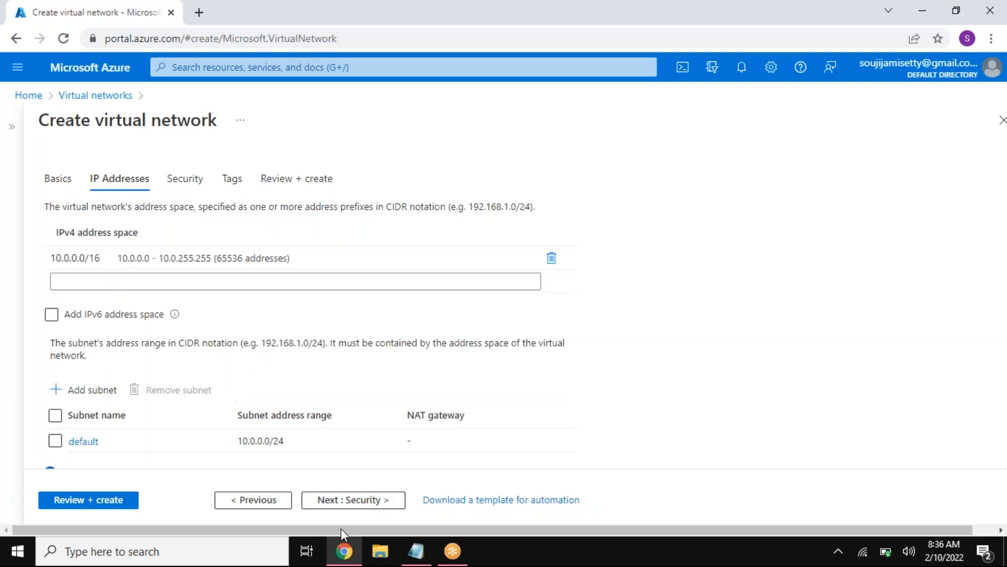
click(416, 551)
drag(257, 119, 127, 123)
key(ctrl+c)
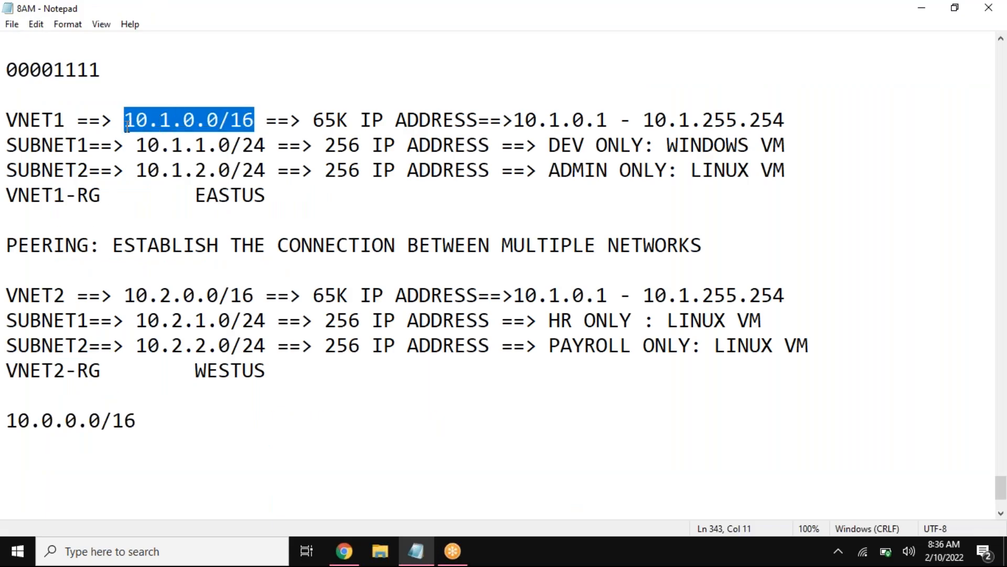
key(alt+Tab)
click(551, 257)
click(358, 259)
key(ctrl+v)
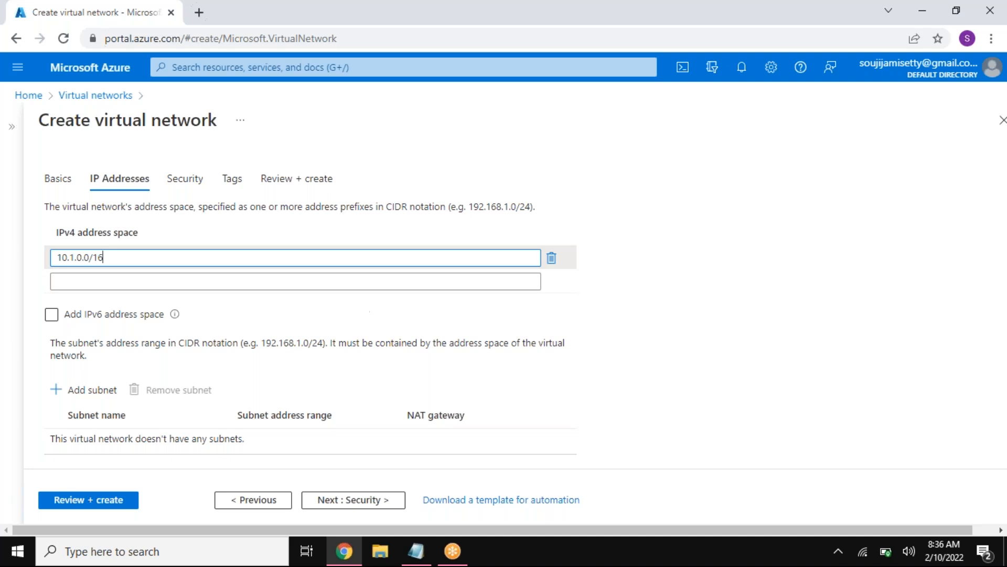
Step: Add a subnet named SUBNET1 with the address range 10.1.1.0/24, copied from the Notepad plan
click(105, 392)
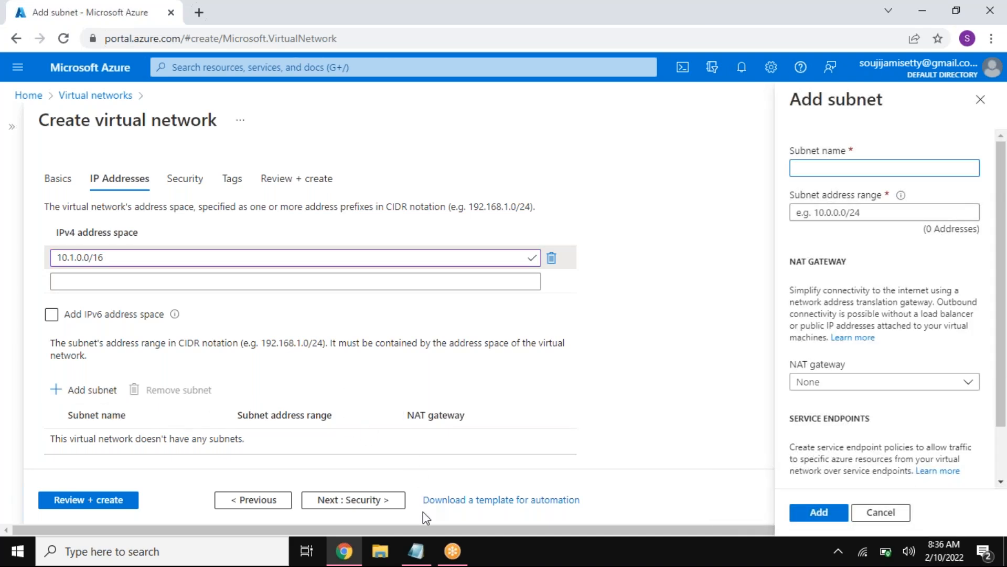
click(415, 552)
drag(266, 145, 141, 142)
key(ctrl+c)
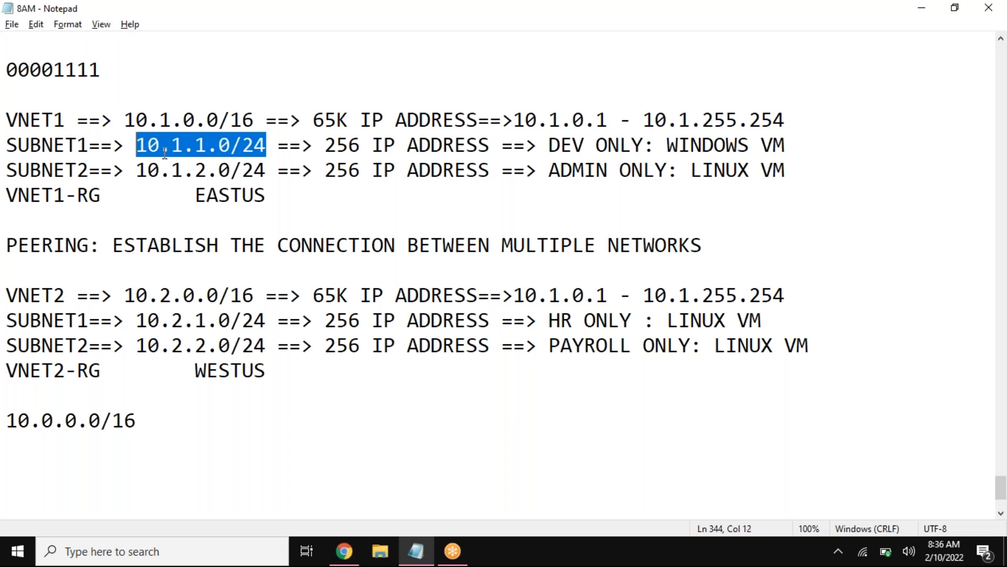
key(alt+Tab)
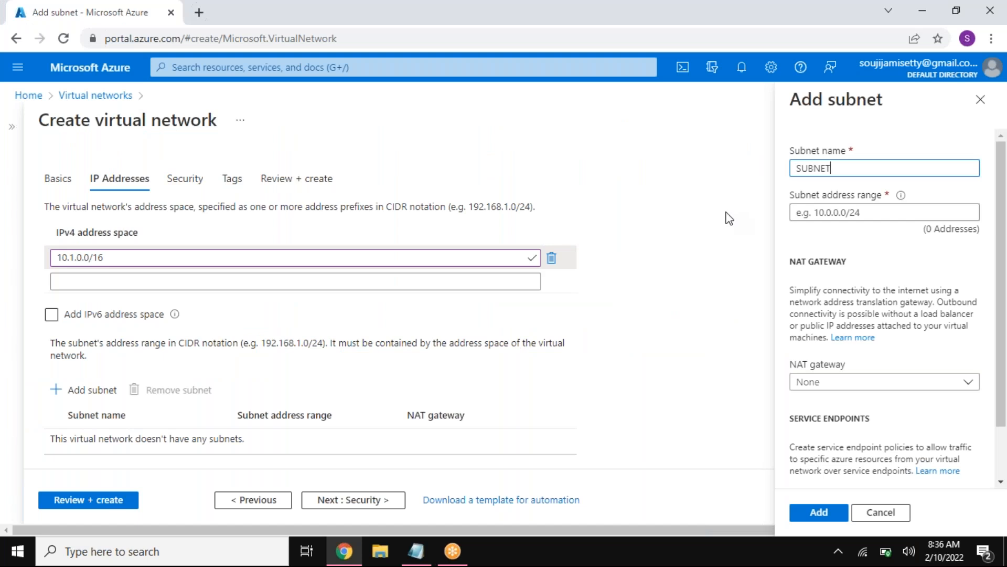
click(814, 214)
key(ctrl+v)
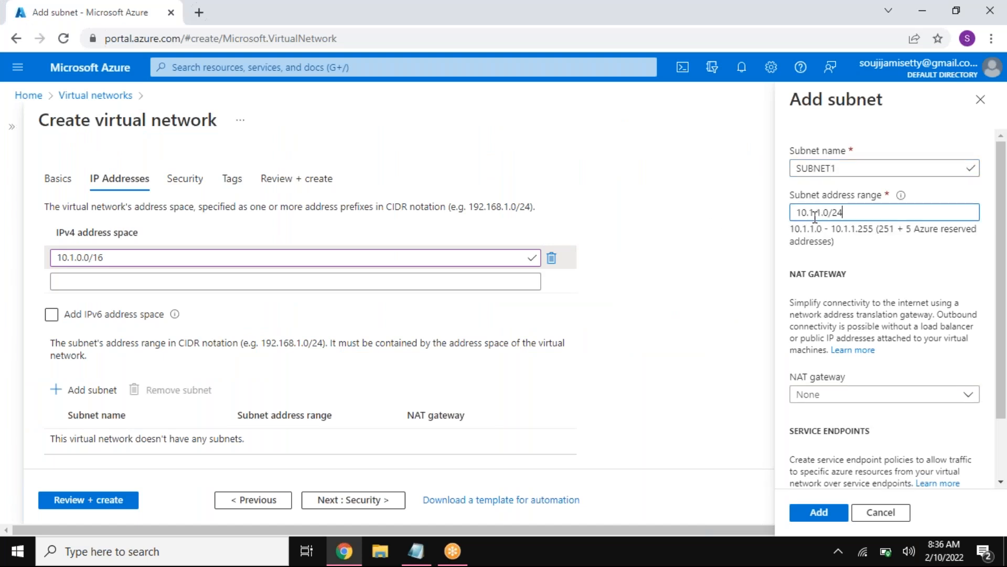
click(813, 513)
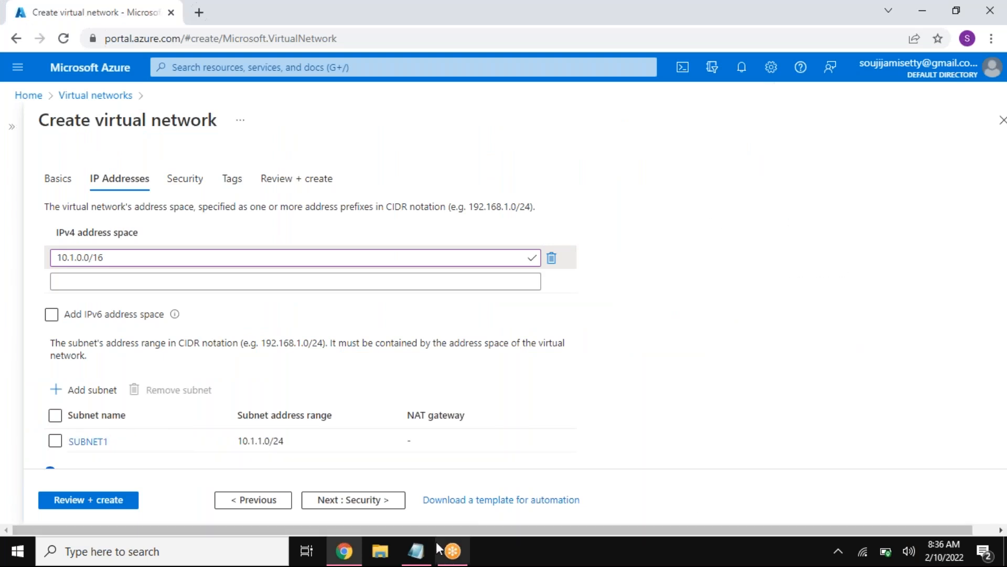
Step: Add a second subnet named SUBNET2 with the address range 10.1.2.0/24, copied from the Notepad plan
click(416, 551)
drag(136, 169, 266, 169)
key(ctrl+c)
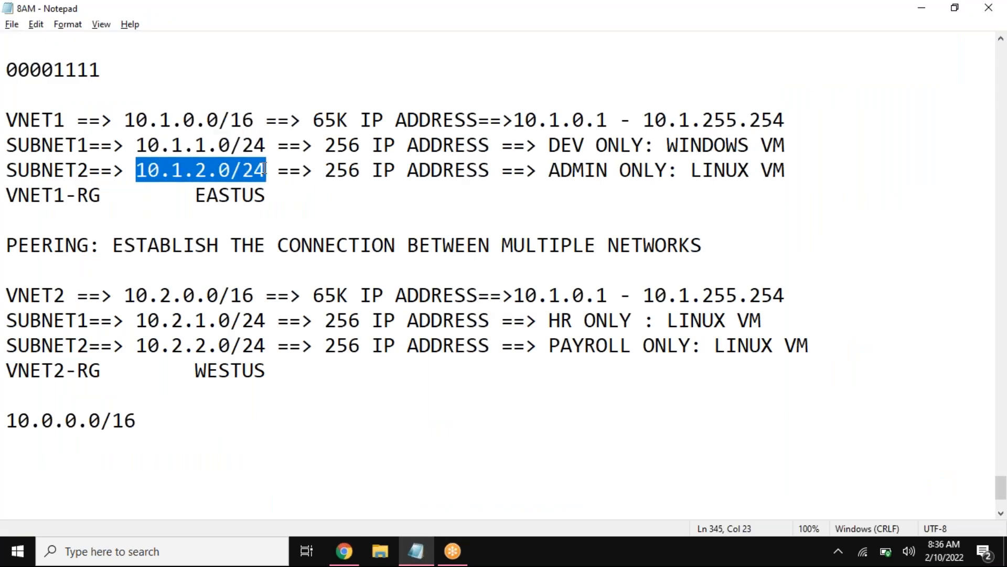
click(344, 550)
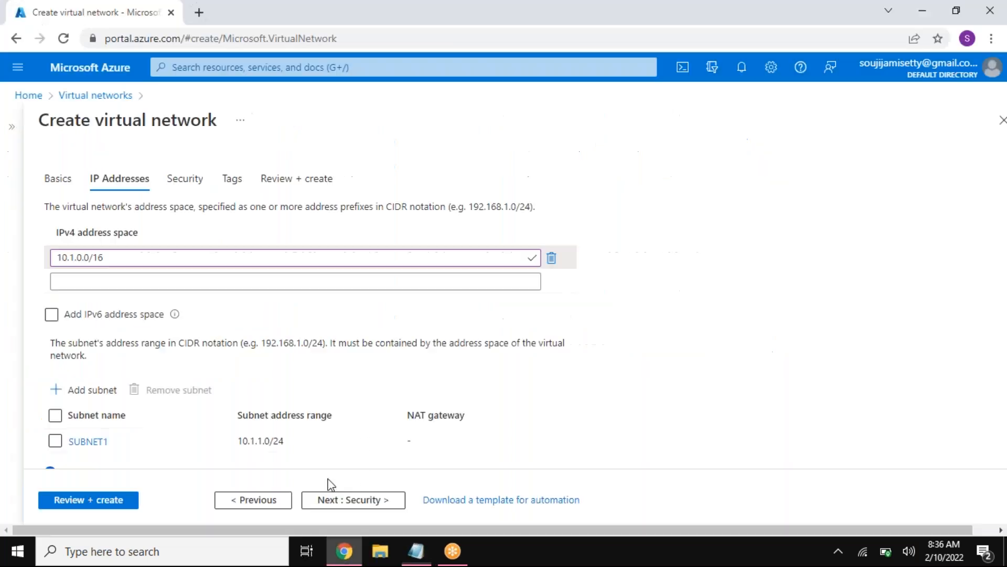
click(92, 390)
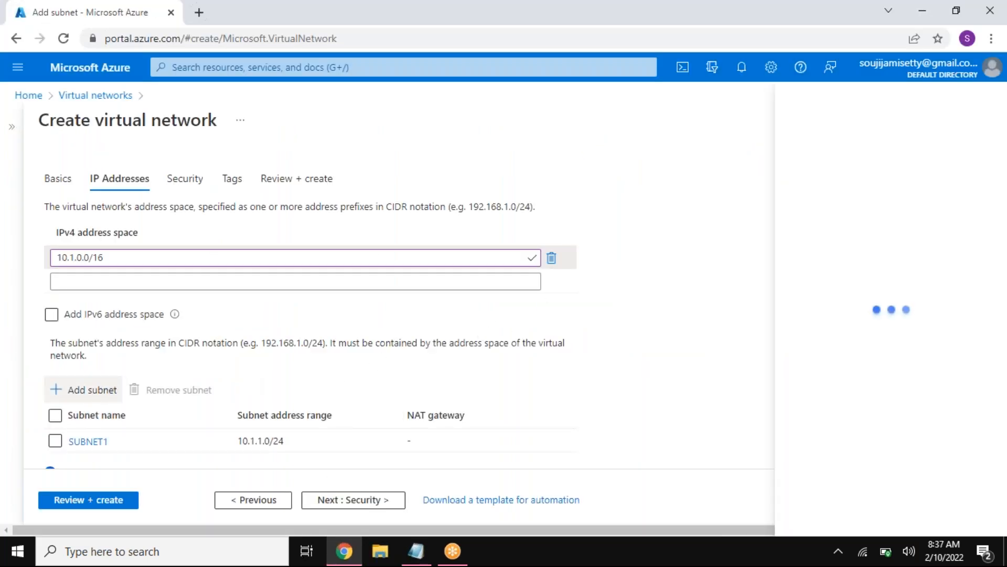
text(SUBNET2)
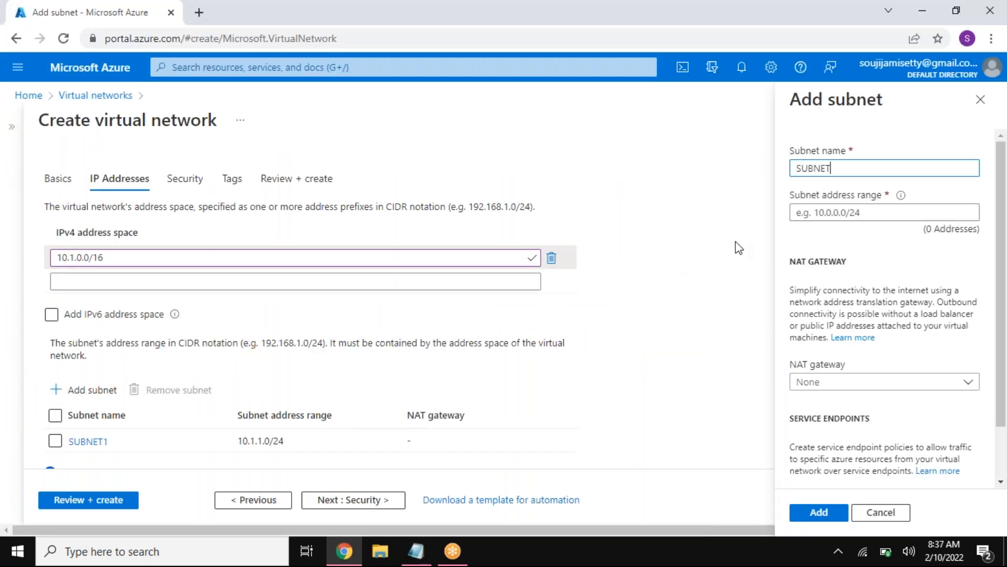
click(851, 213)
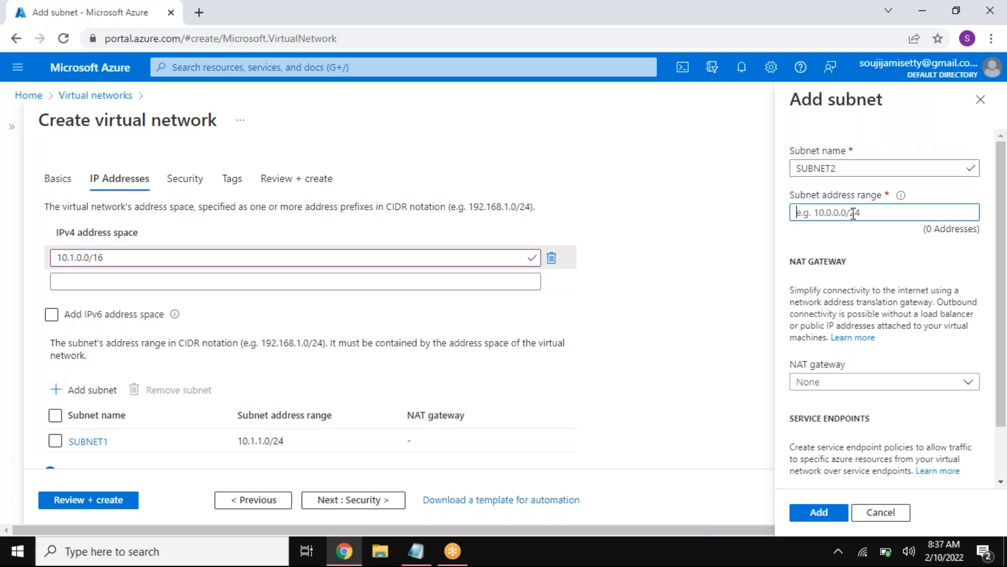
key(ctrl+v)
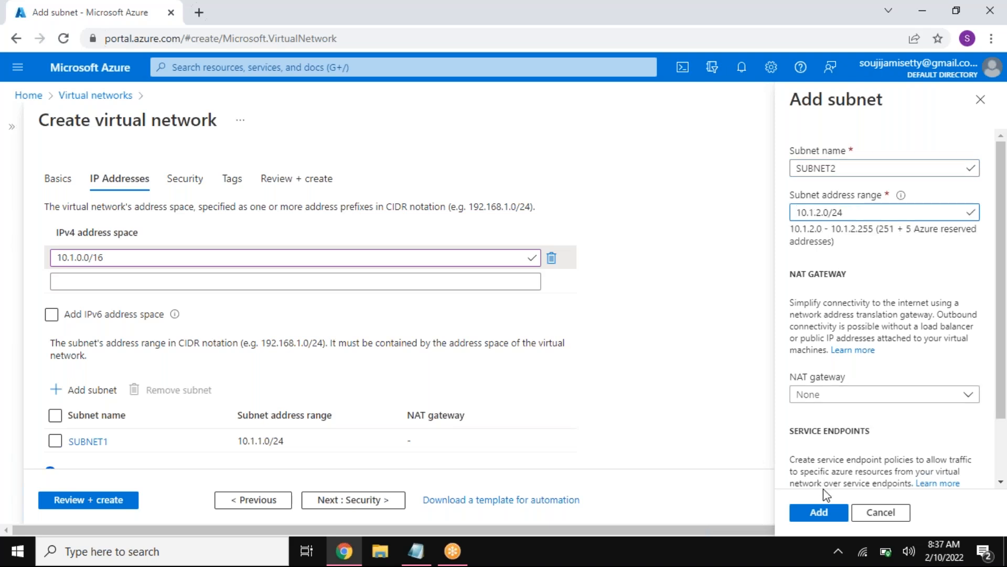
click(818, 511)
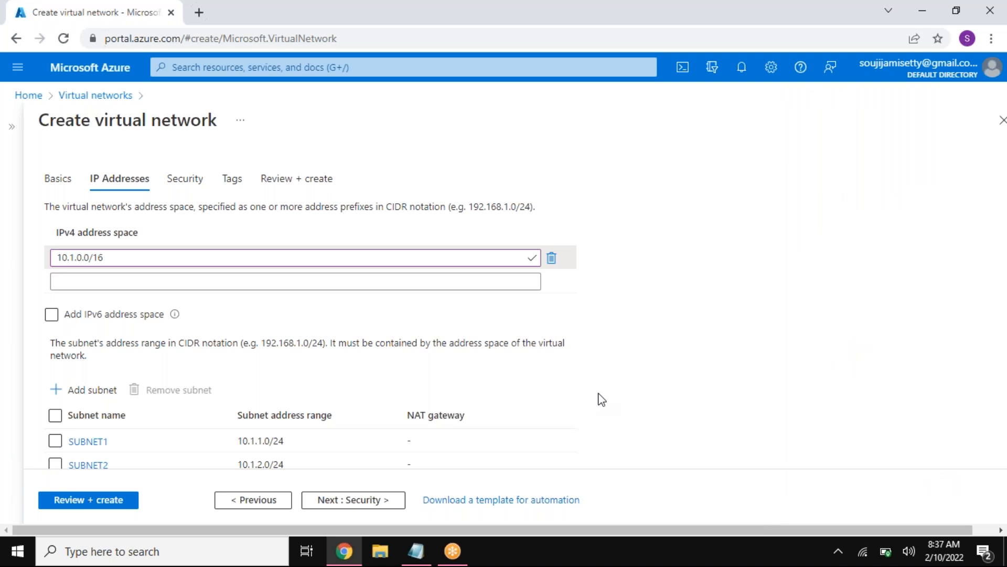
Step: Review the VNET1 configuration, checking its name, address space and both subnet ranges, and create the virtual network
scroll(601, 400, down, 2)
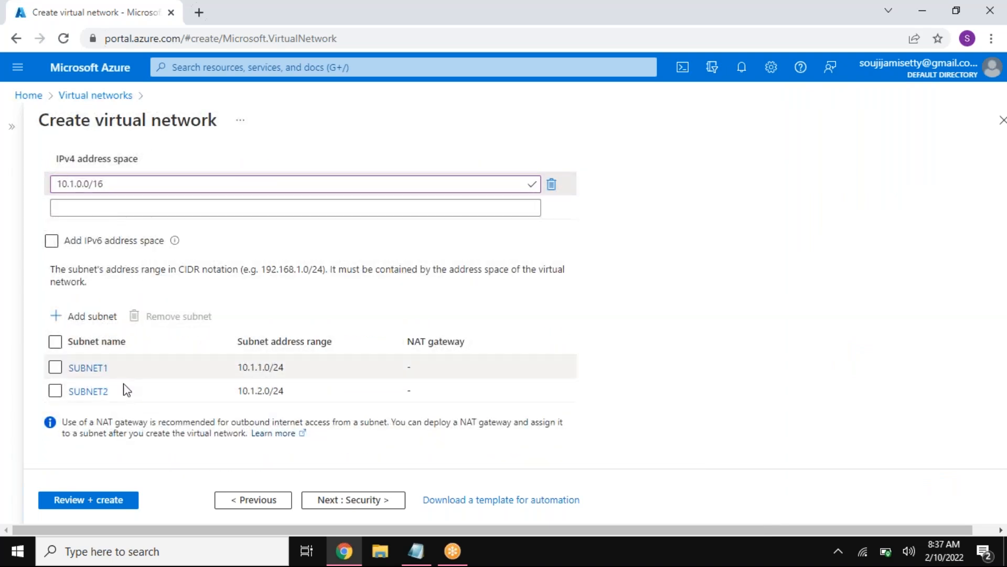
click(113, 503)
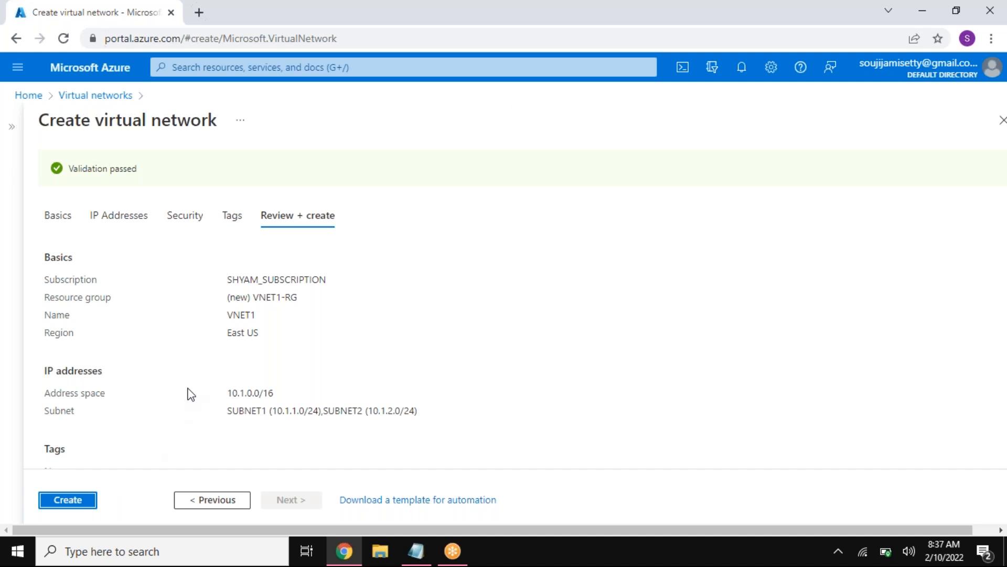
drag(254, 298, 305, 297)
drag(221, 315, 256, 318)
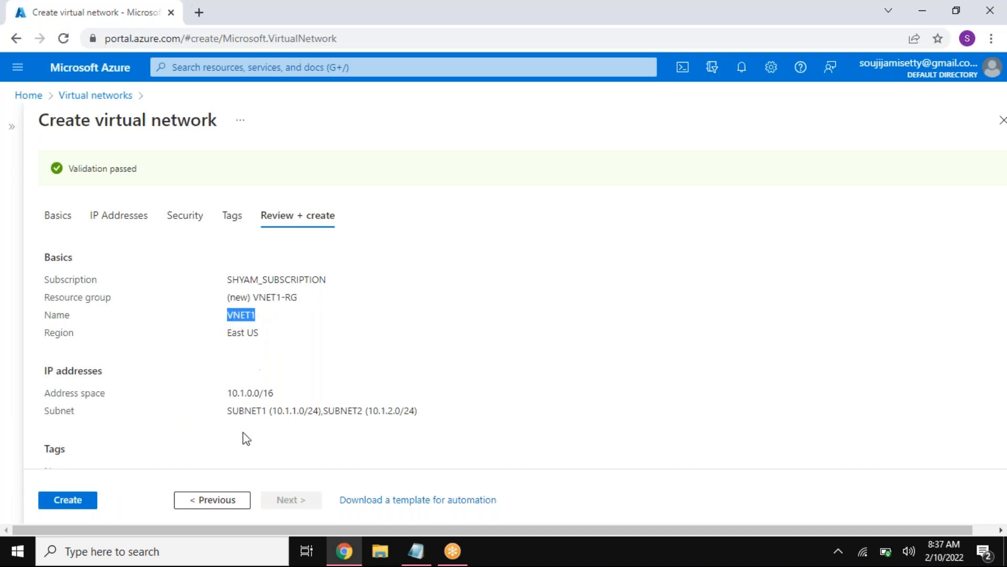
click(232, 394)
drag(232, 394, 274, 390)
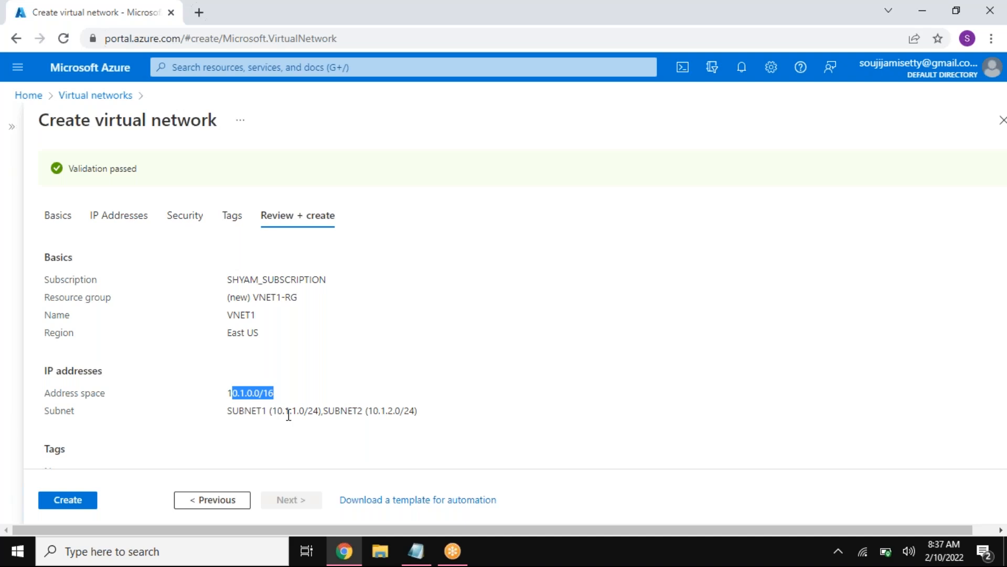
drag(291, 410, 295, 411)
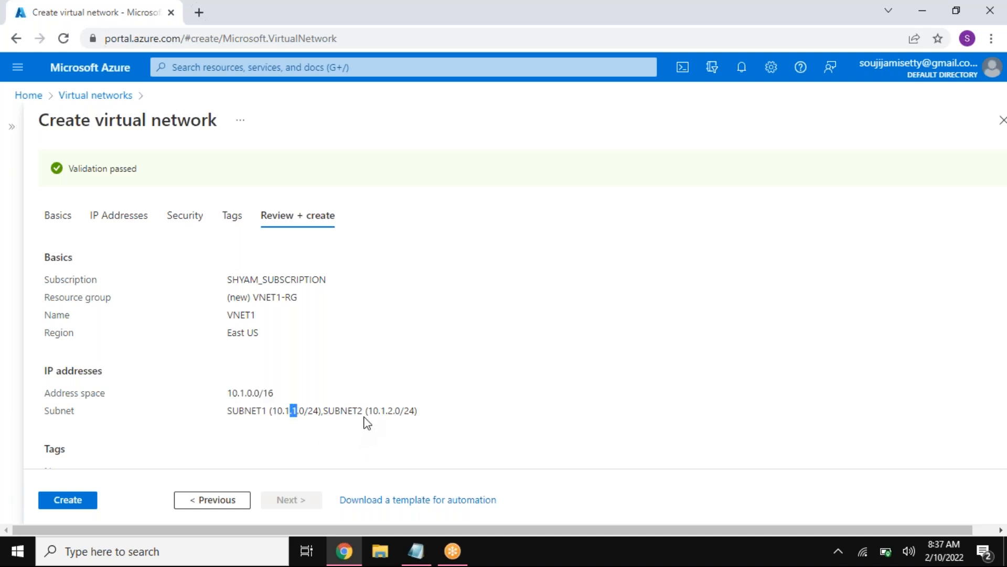
drag(387, 412, 394, 412)
click(68, 501)
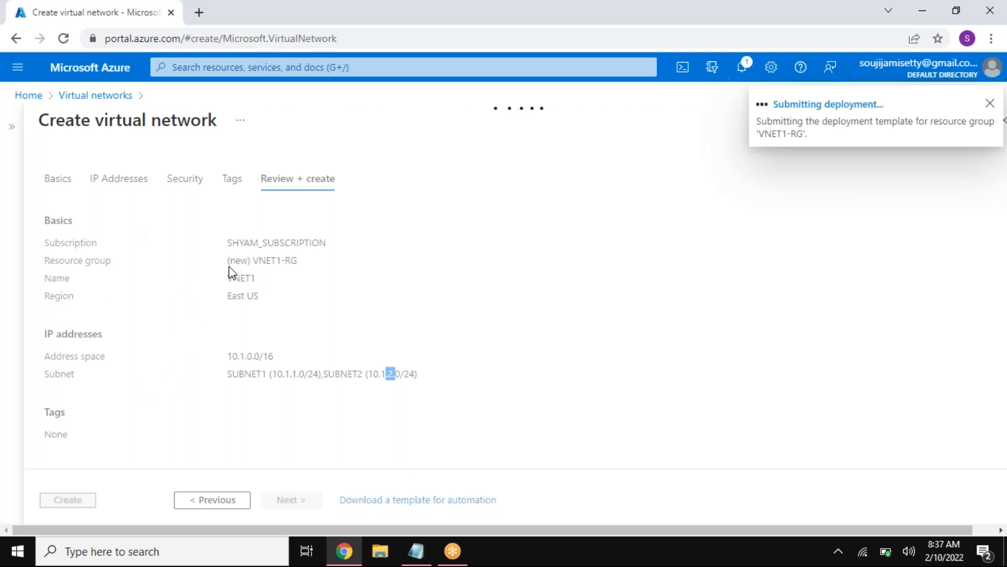
Step: Return to the list of virtual networks and start creating another virtual network
click(91, 96)
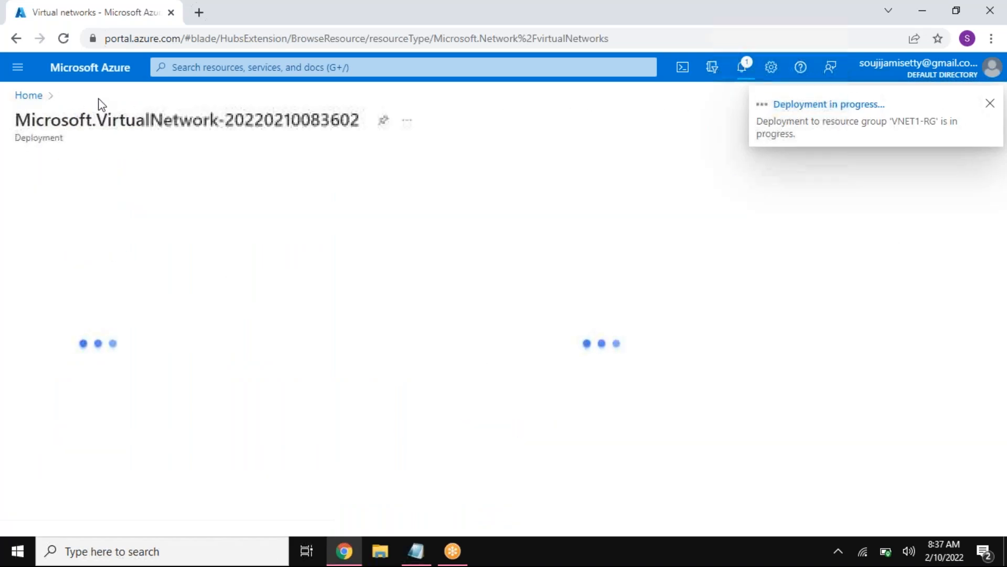
click(29, 96)
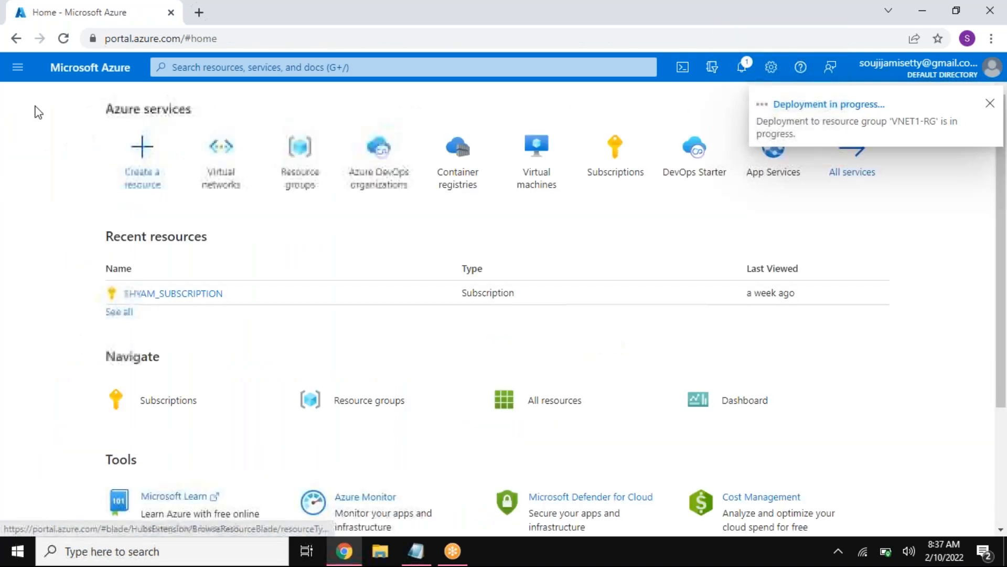
click(220, 157)
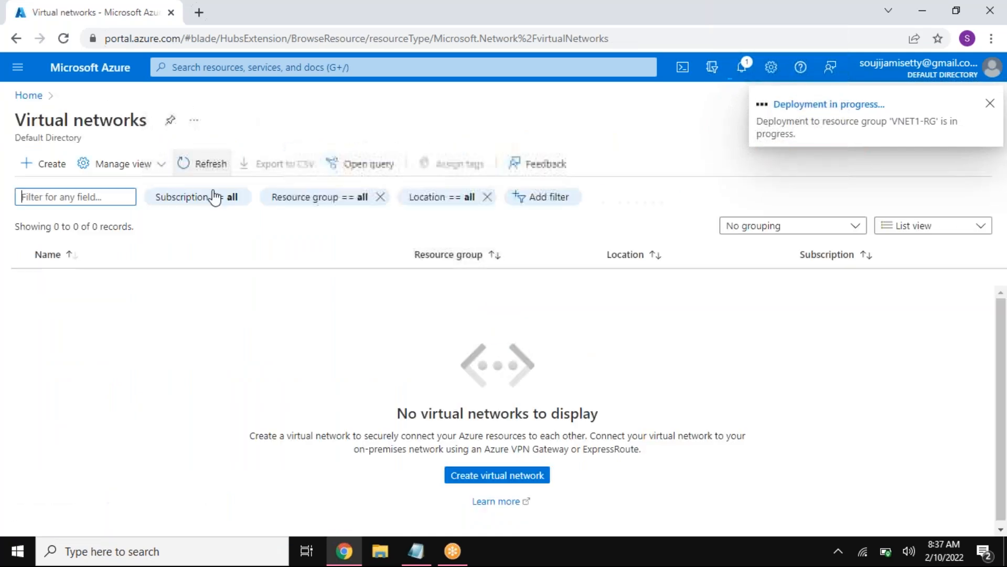
click(68, 168)
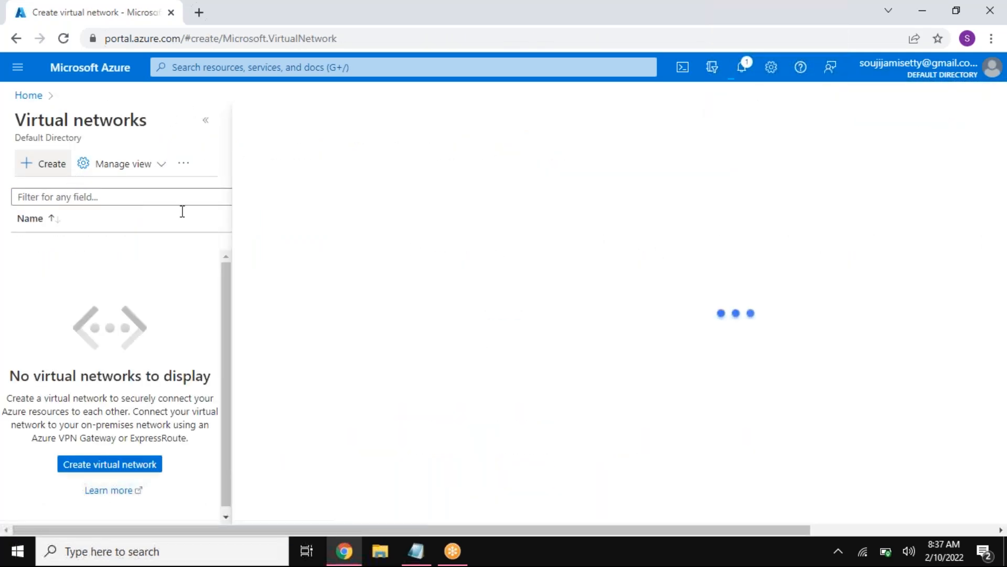
click(205, 120)
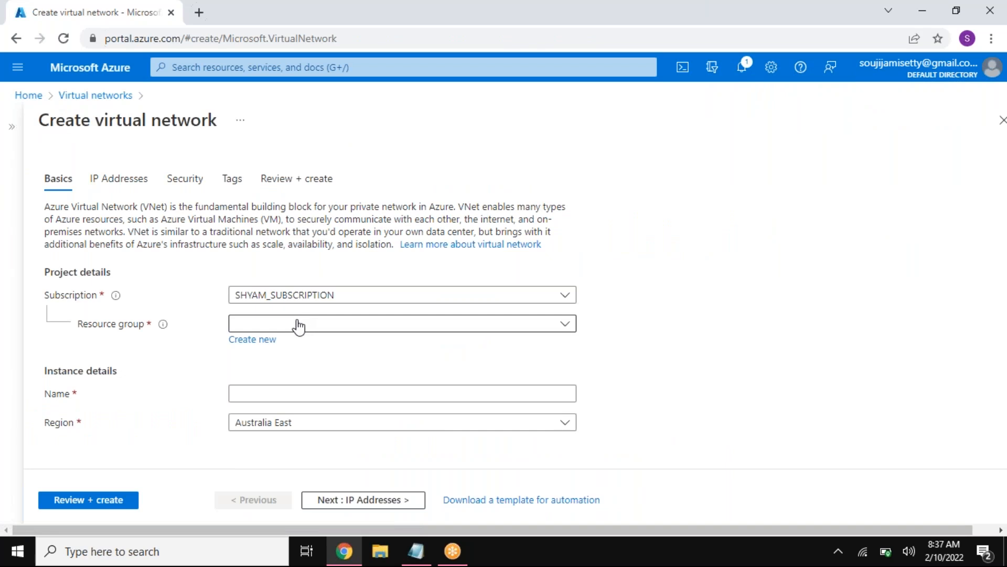
Step: Create a new resource group named VNET2-RG for the virtual network and dismiss the deployment notification
click(295, 324)
click(193, 351)
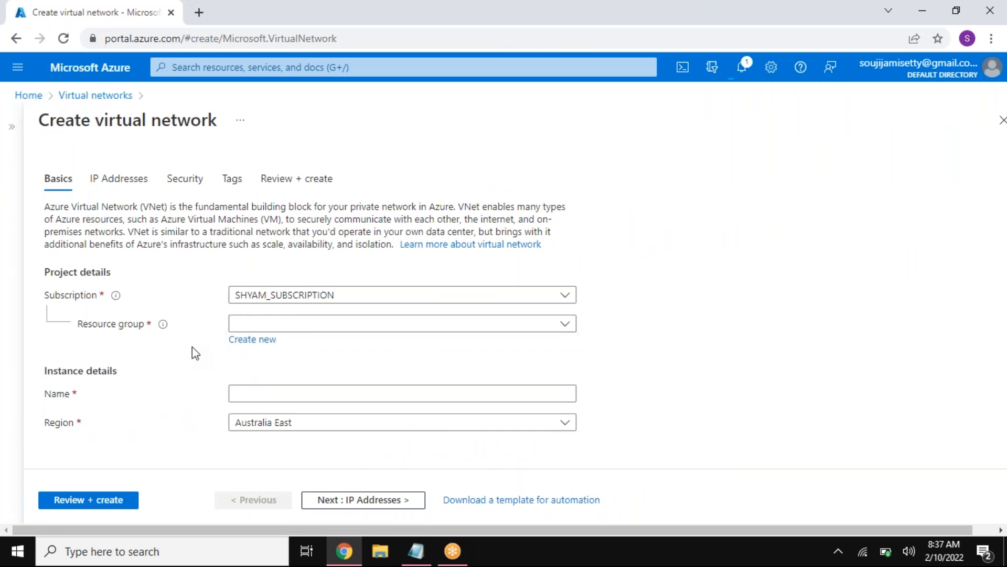
click(244, 341)
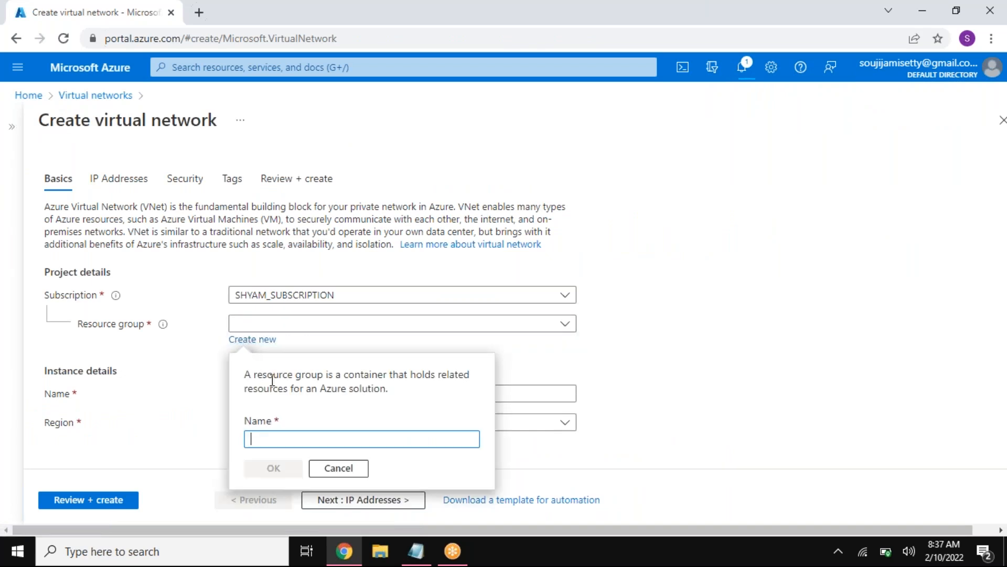
text(VNET2-RG)
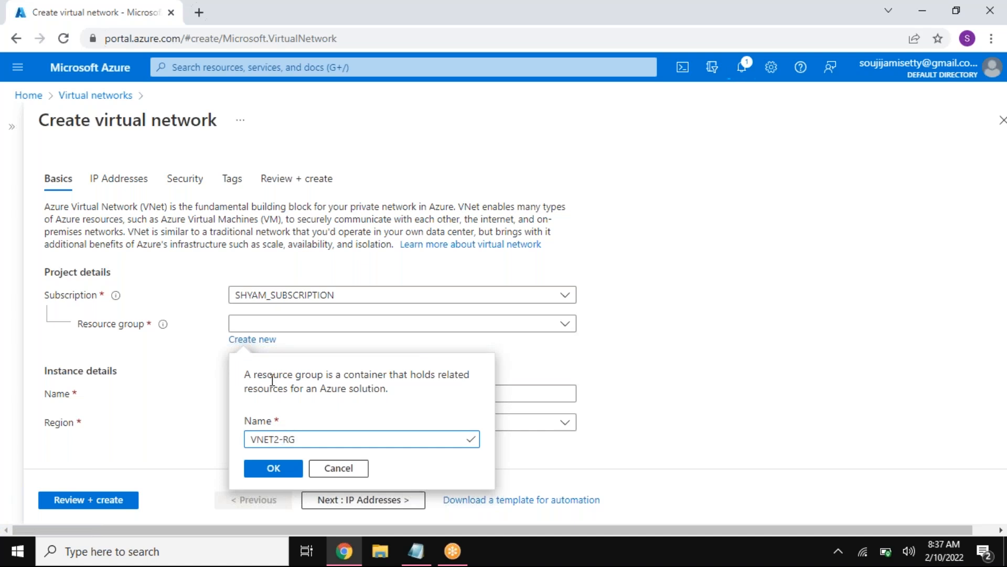
click(270, 467)
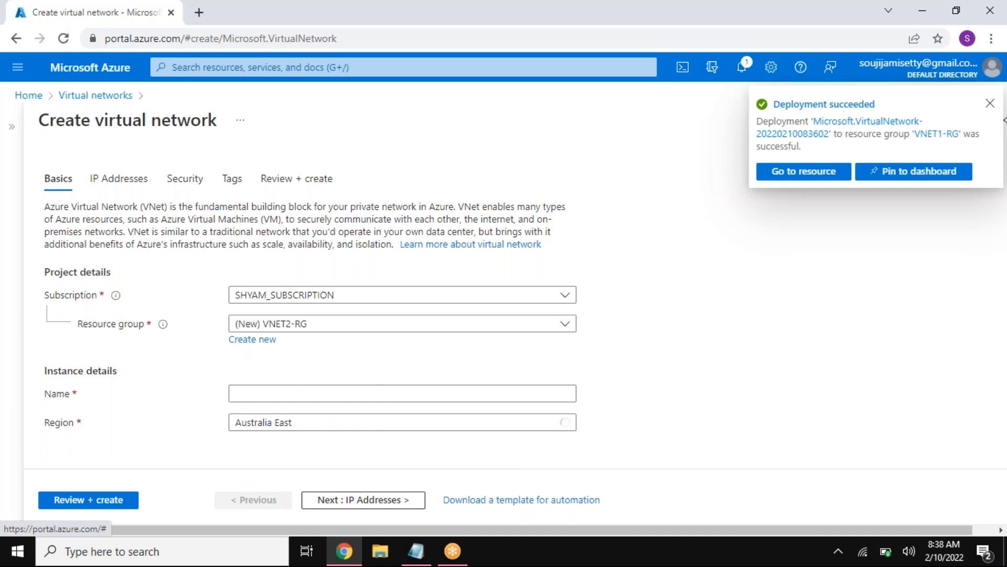
click(990, 103)
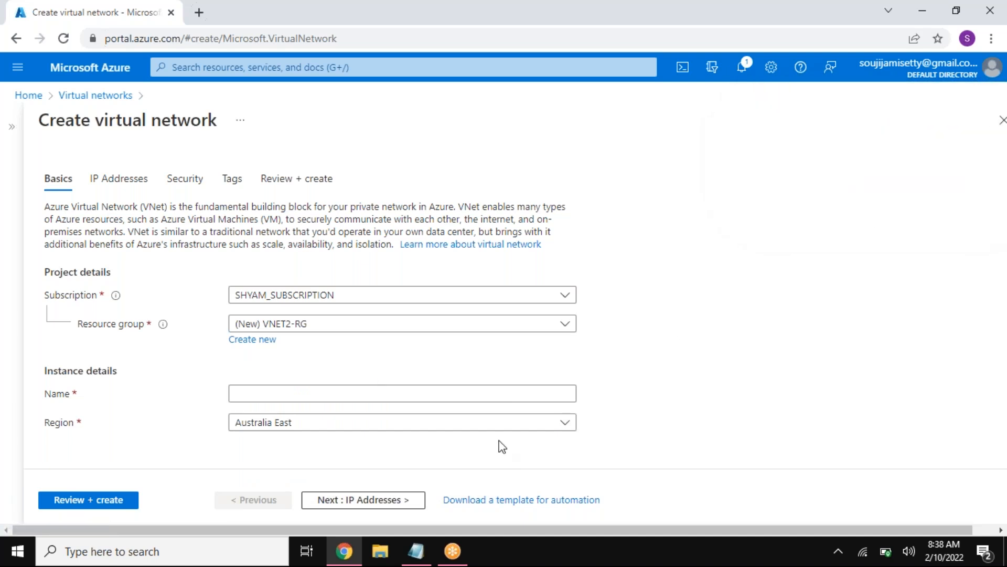
Step: Name the virtual network VNET2 and set its region to West US
click(326, 390)
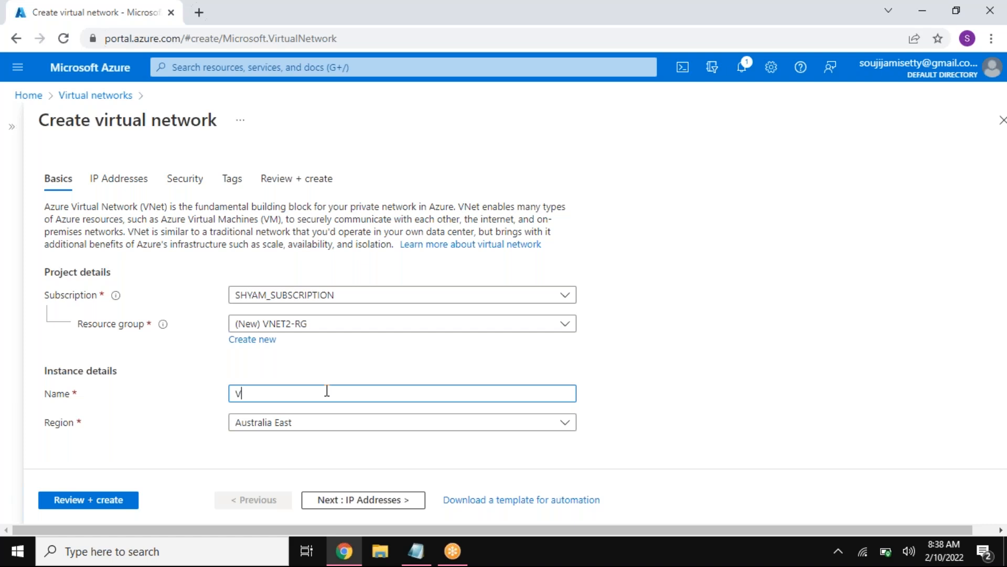
click(330, 424)
text(W)
text(ST)
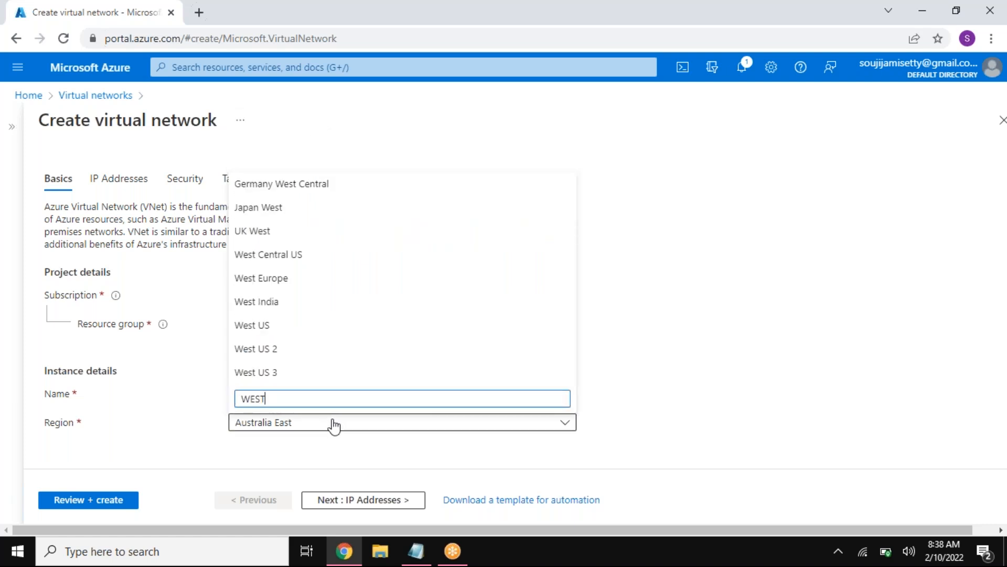
click(289, 325)
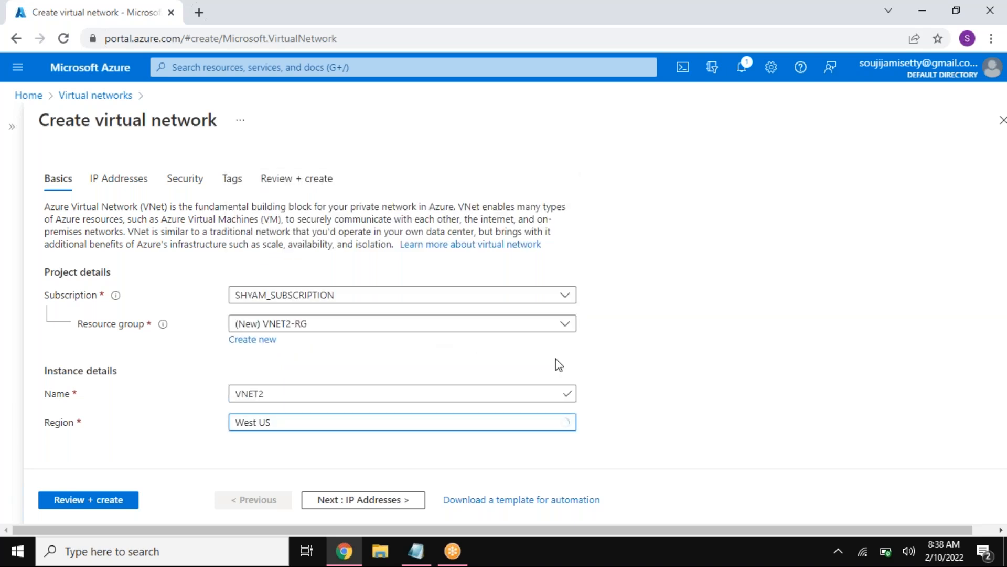
Step: Replace the virtual network's default IPv4 address space with 10.2.0.0/16, copied from the VNET2 line of the Notepad plan
click(407, 502)
click(416, 550)
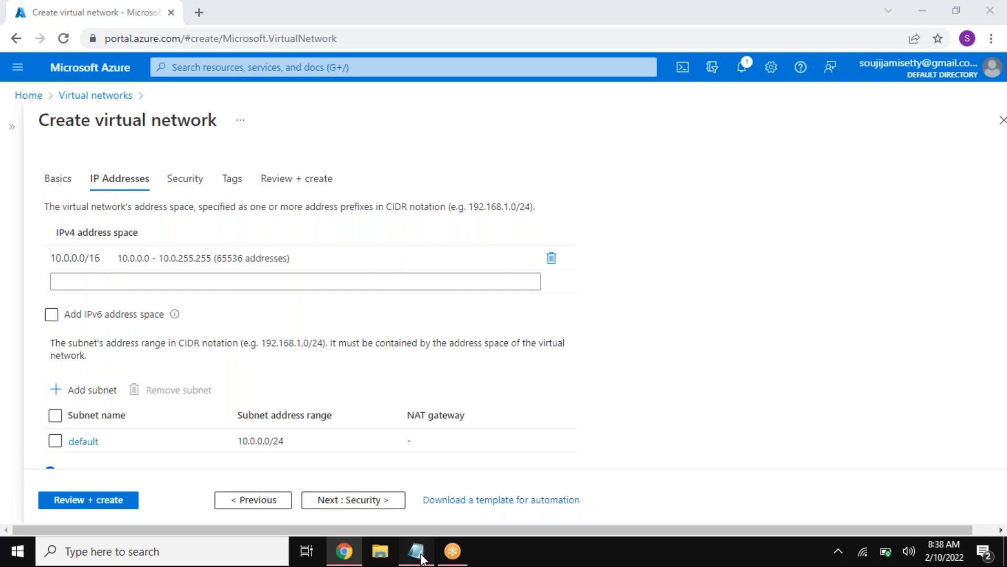
drag(256, 296, 129, 303)
key(ctrl+c)
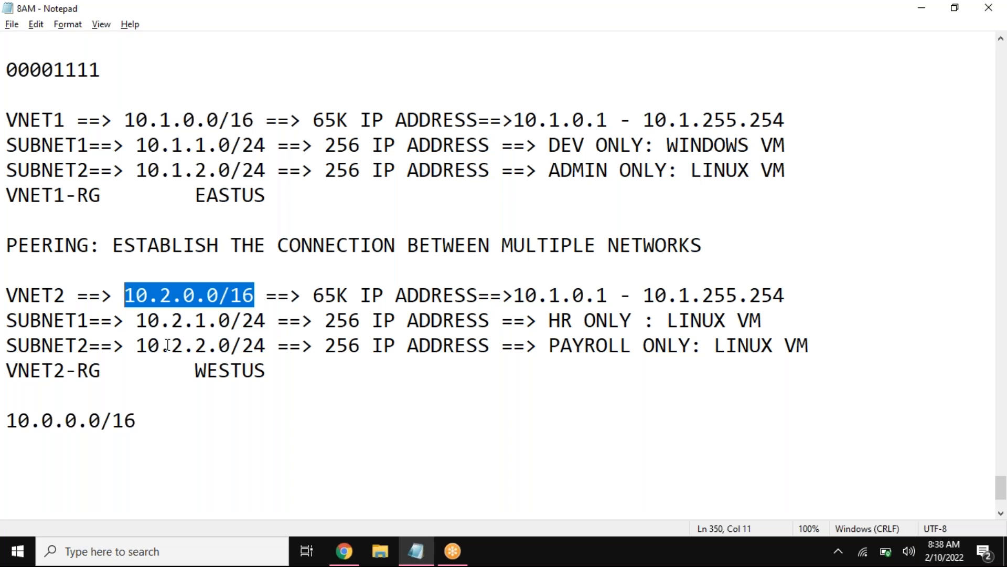
click(344, 551)
click(427, 257)
key(ctrl+a)
key(BackSpace)
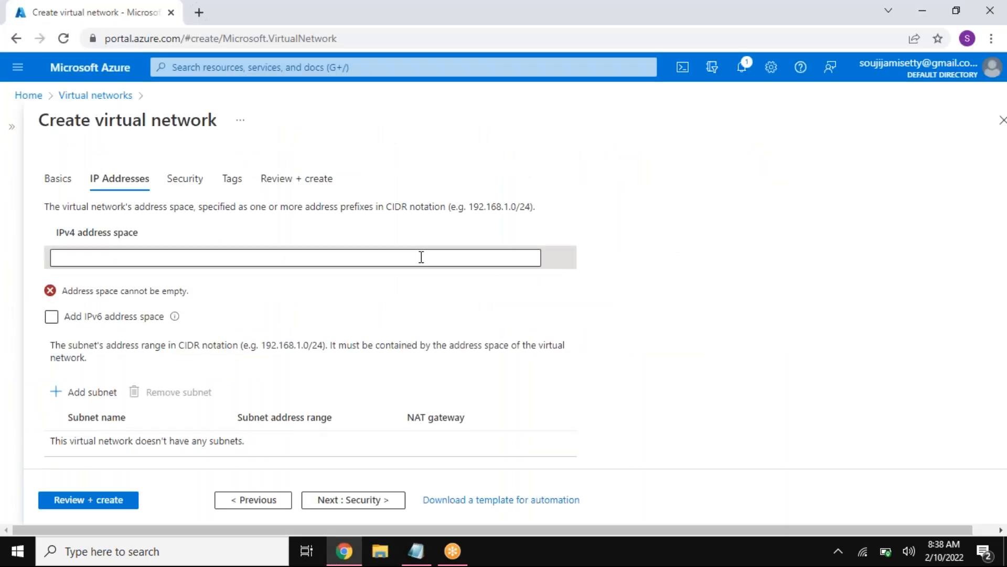
click(299, 261)
key(ctrl+v)
Step: Add a subnet named SUBNET1 with the address range 10.2.1.0/24, copied from the VNET2 section of the Notepad plan
click(415, 550)
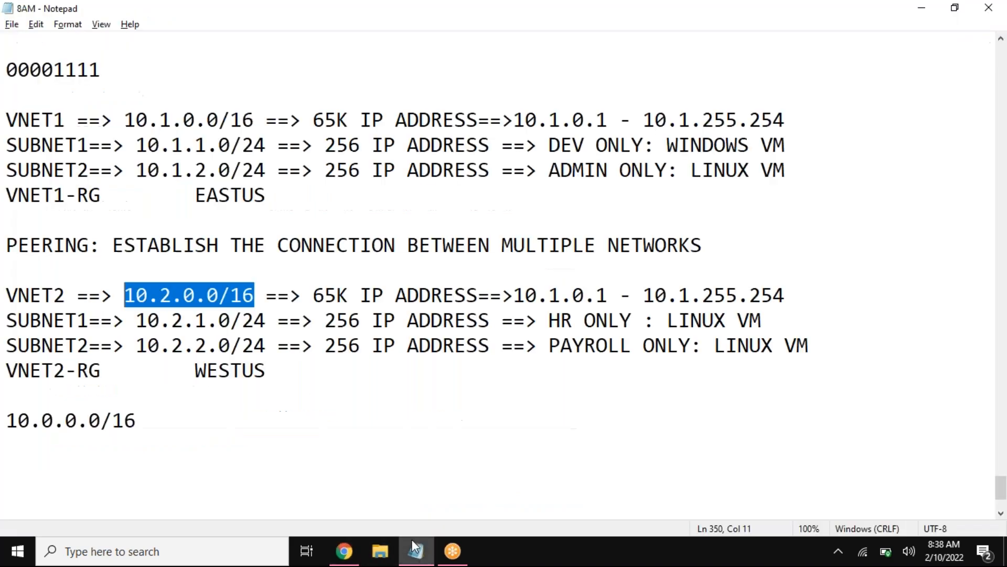
drag(266, 321, 142, 320)
key(ctrl+c)
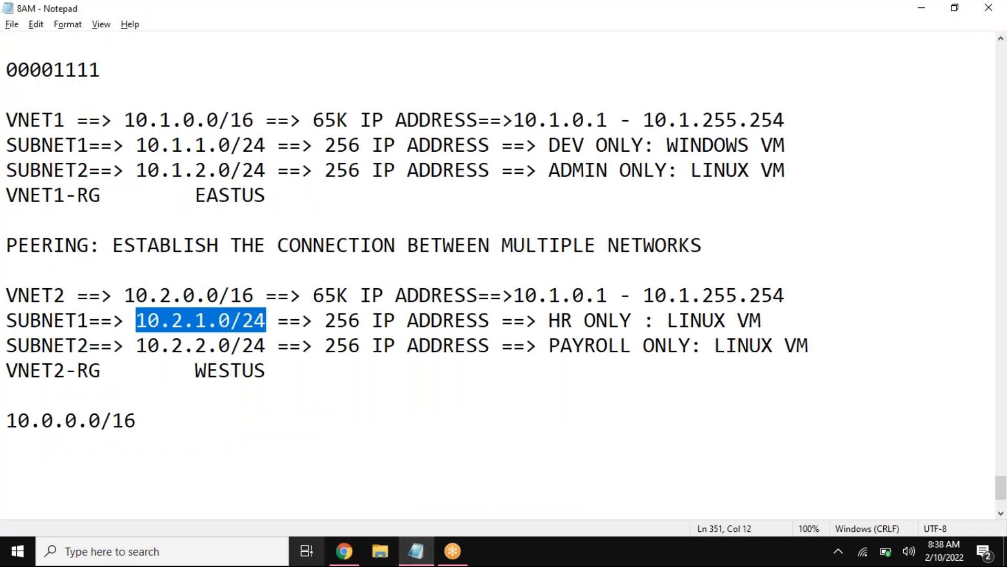
click(344, 549)
click(92, 388)
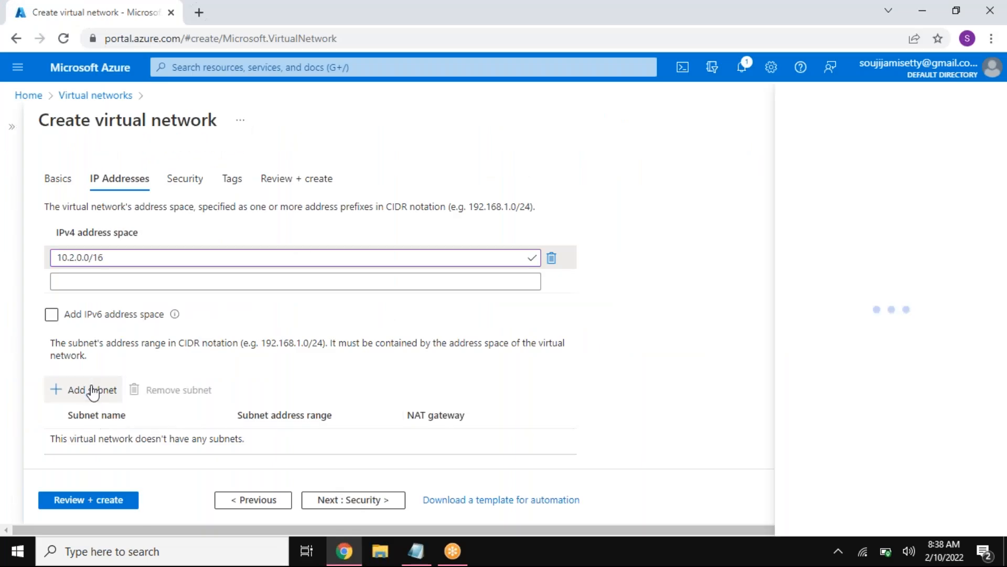
text(SUBNET)
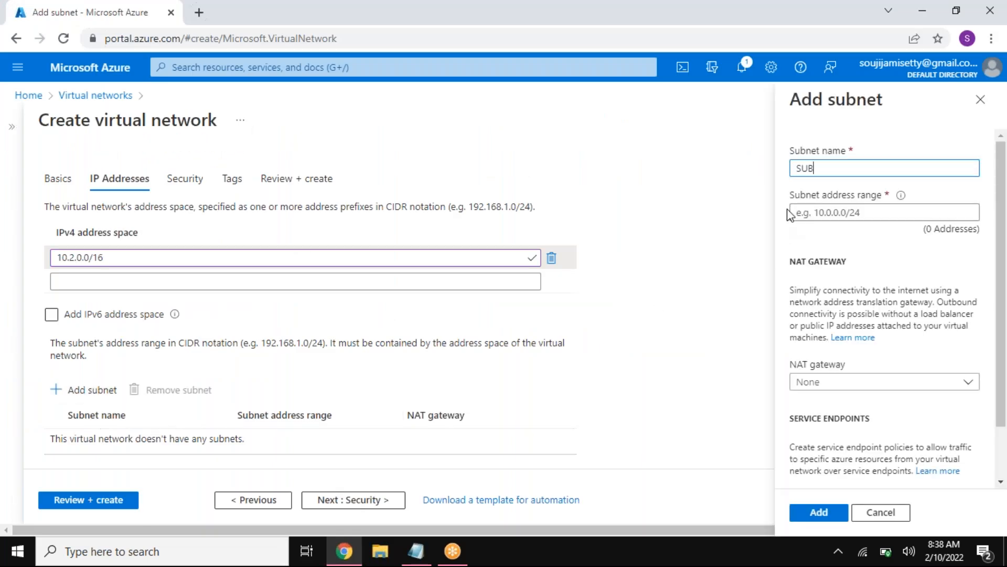
click(790, 212)
key(ctrl+v)
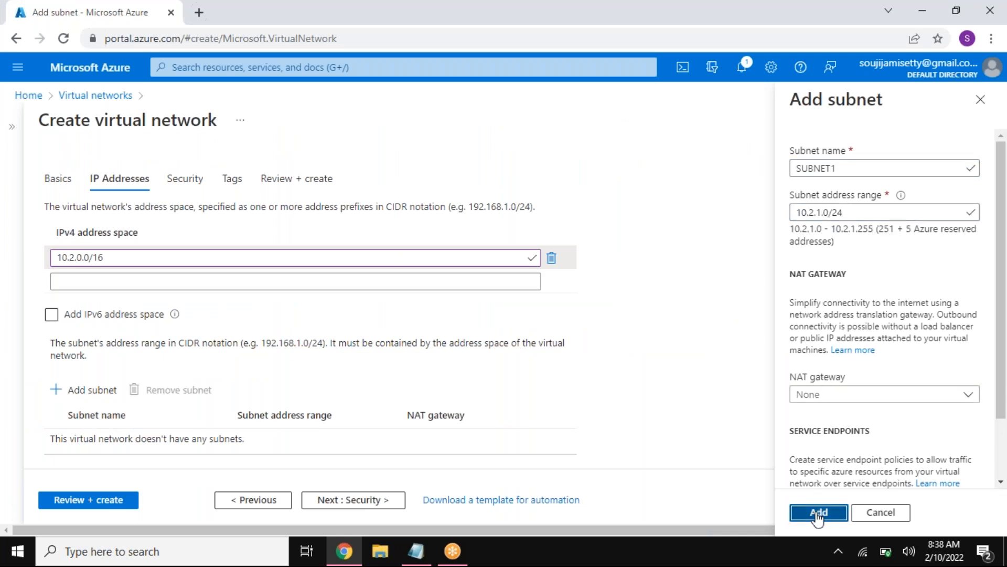
click(818, 516)
Step: Add a second subnet named SUBNET2 with the address range 10.2.2.0/24, copied from the VNET2 section of the Notepad plan
click(424, 543)
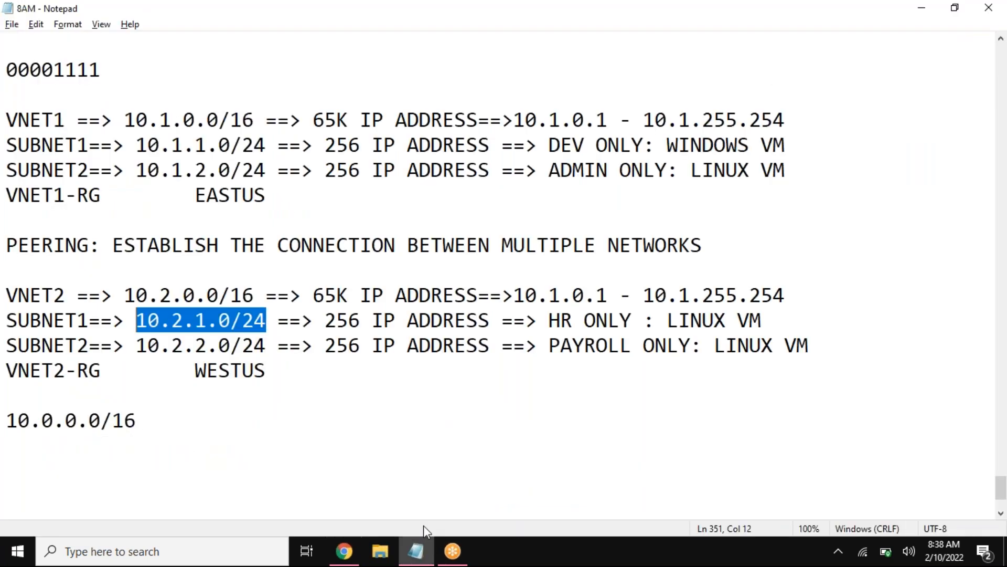
drag(269, 344, 142, 349)
key(ctrl+c)
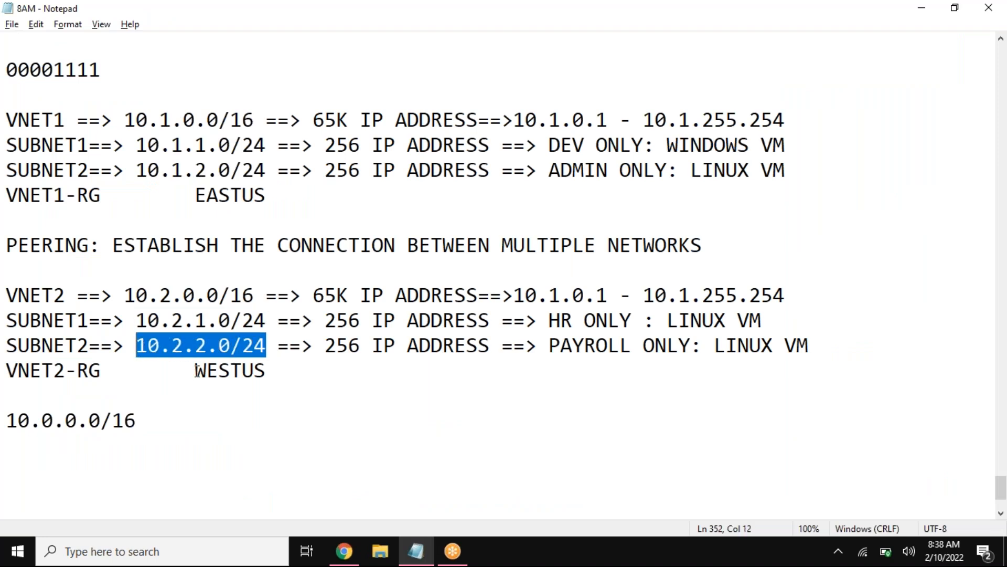
click(346, 548)
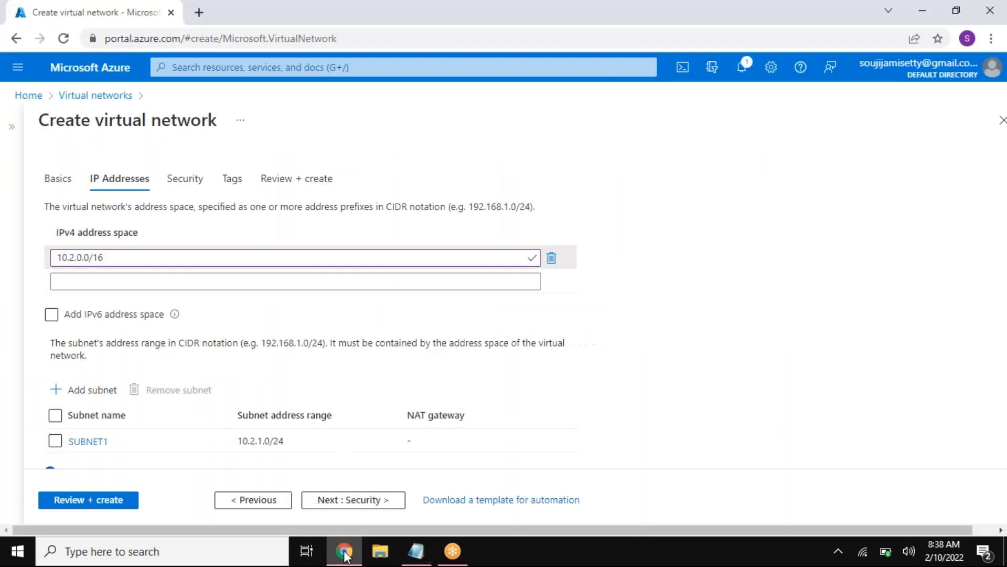
click(84, 396)
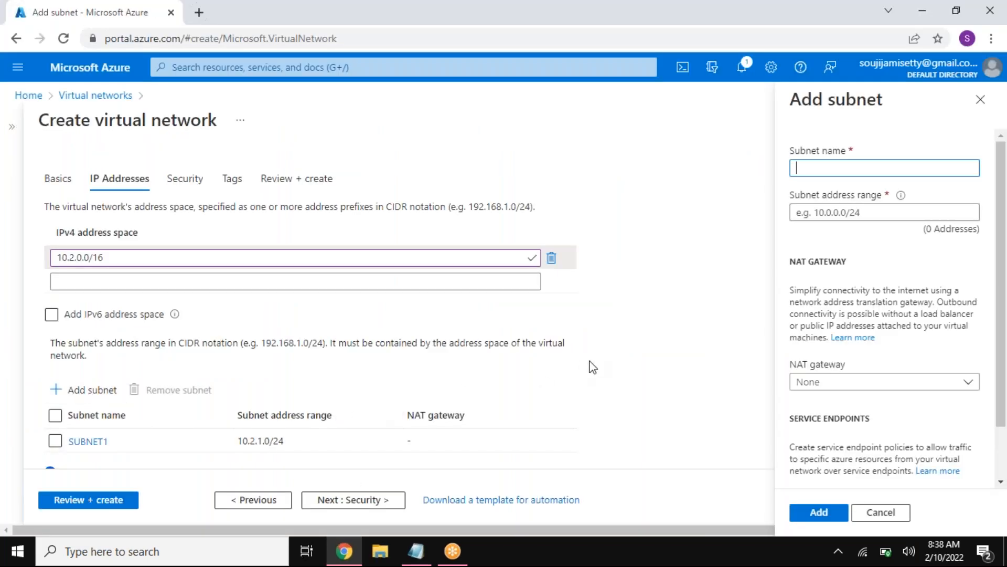
text(SUBNET2)
click(850, 215)
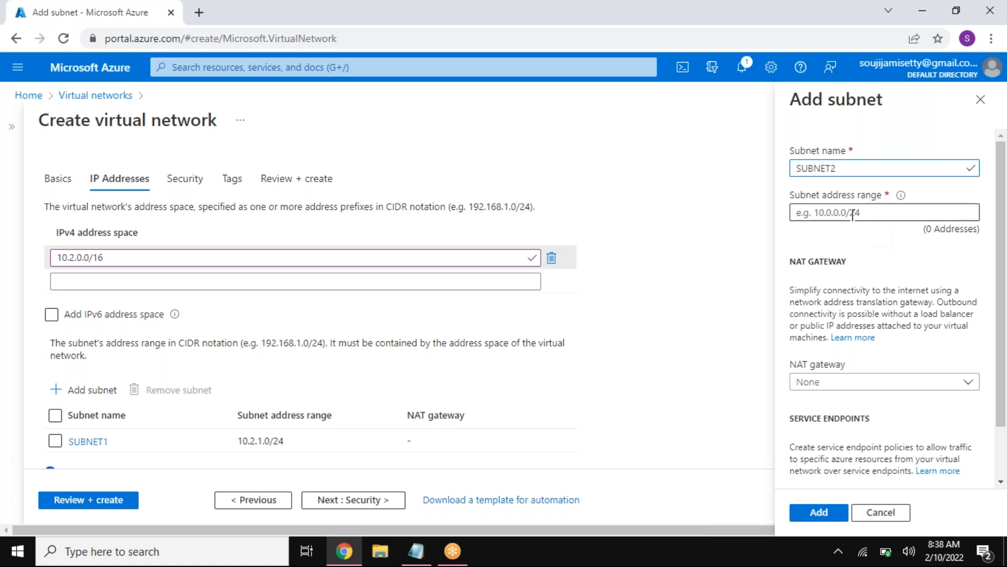
key(ctrl+v)
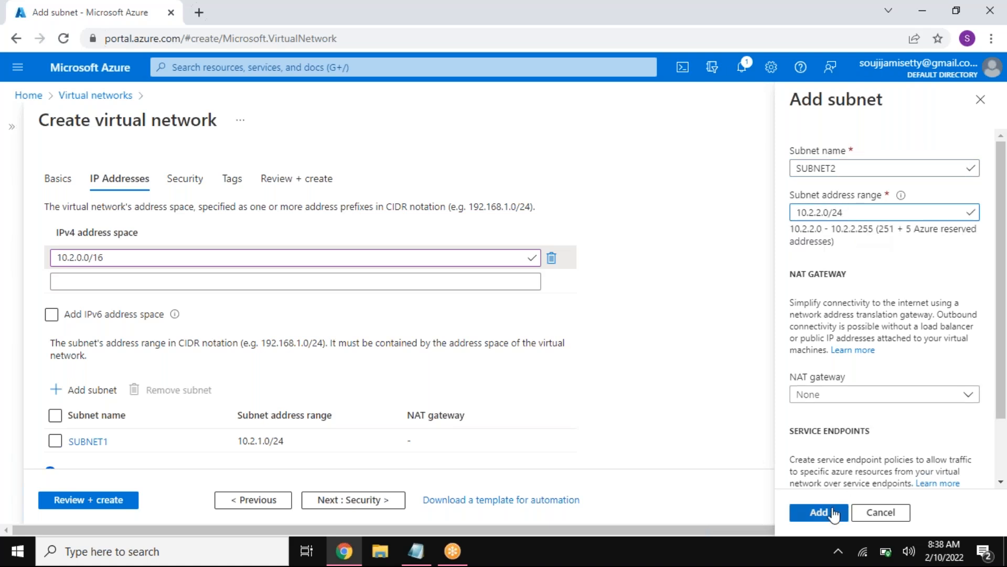
click(819, 512)
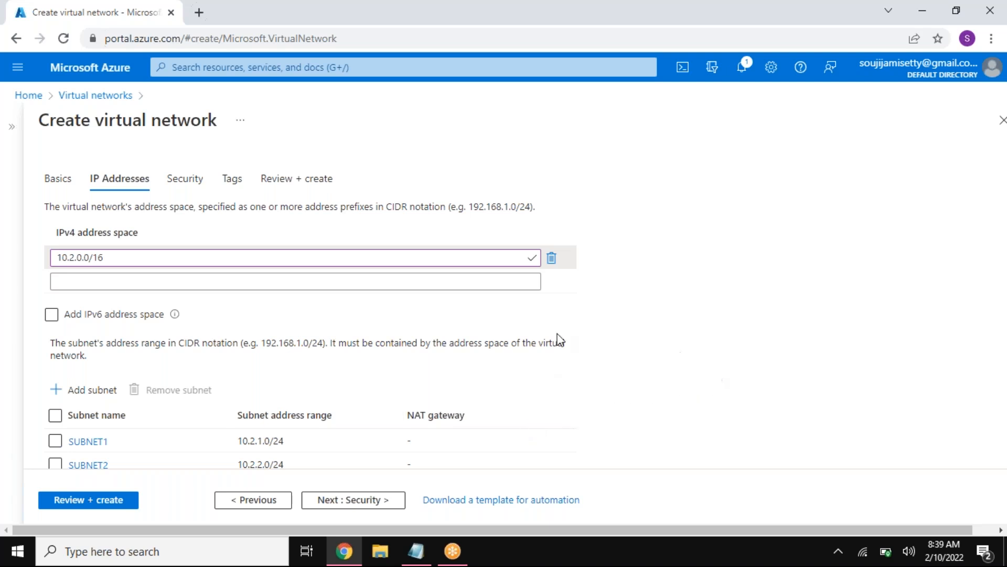
Step: Review the VNET2 virtual network configuration and create it
click(135, 499)
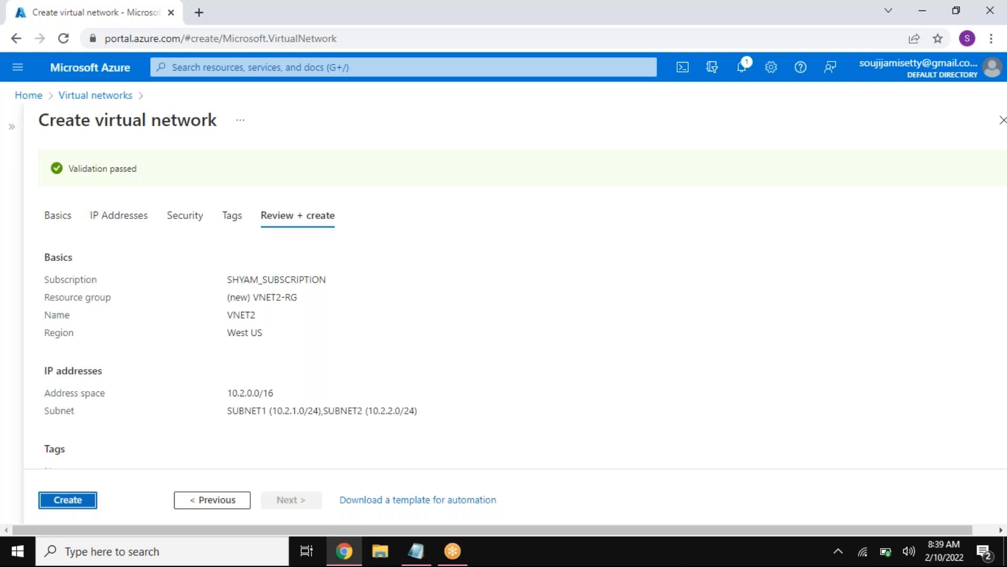
click(82, 501)
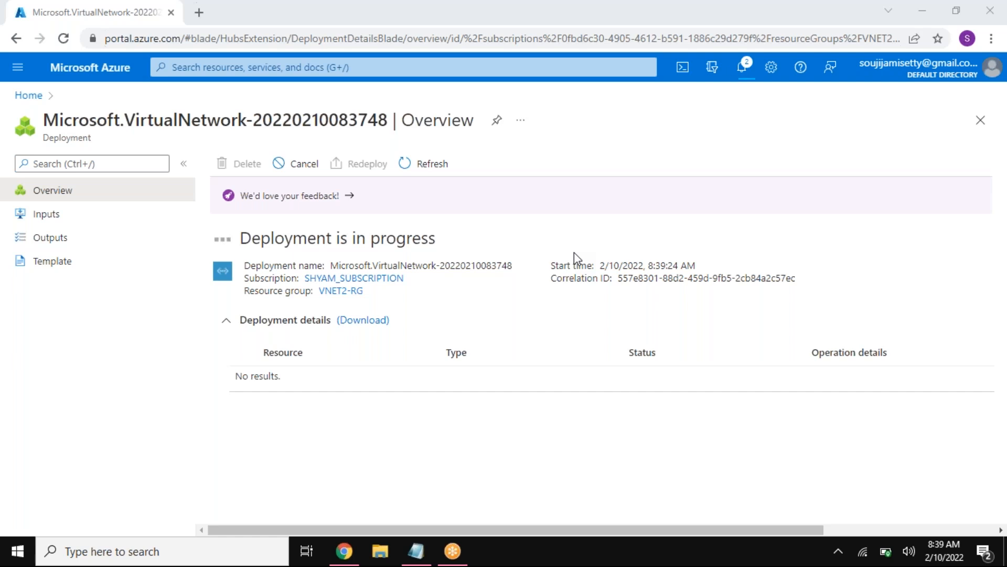
Step: Examine the VNET2 section of the Notepad plan: its address space, subnet ranges, address counts and IP range
click(412, 551)
click(268, 397)
drag(145, 349, 265, 347)
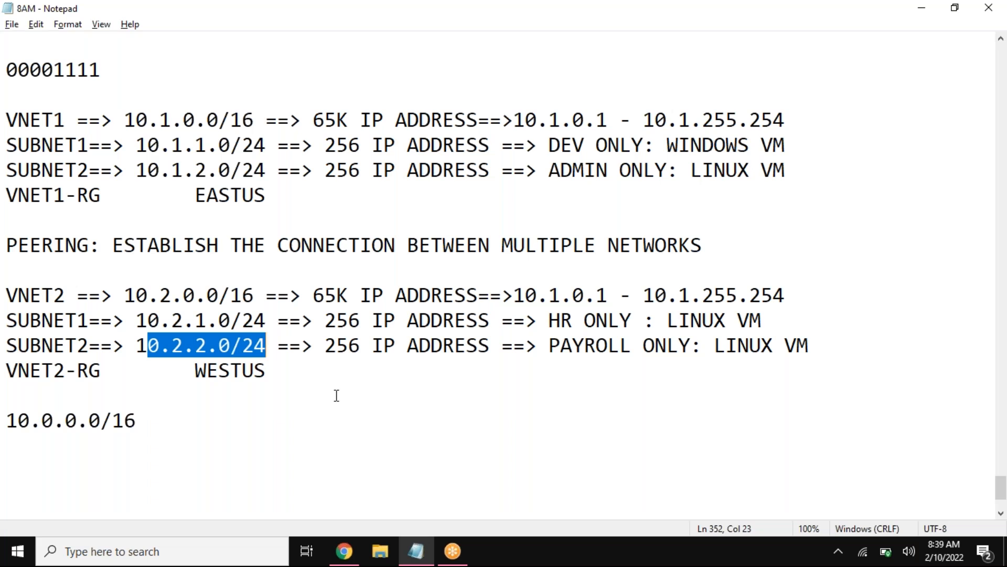
drag(325, 320, 366, 320)
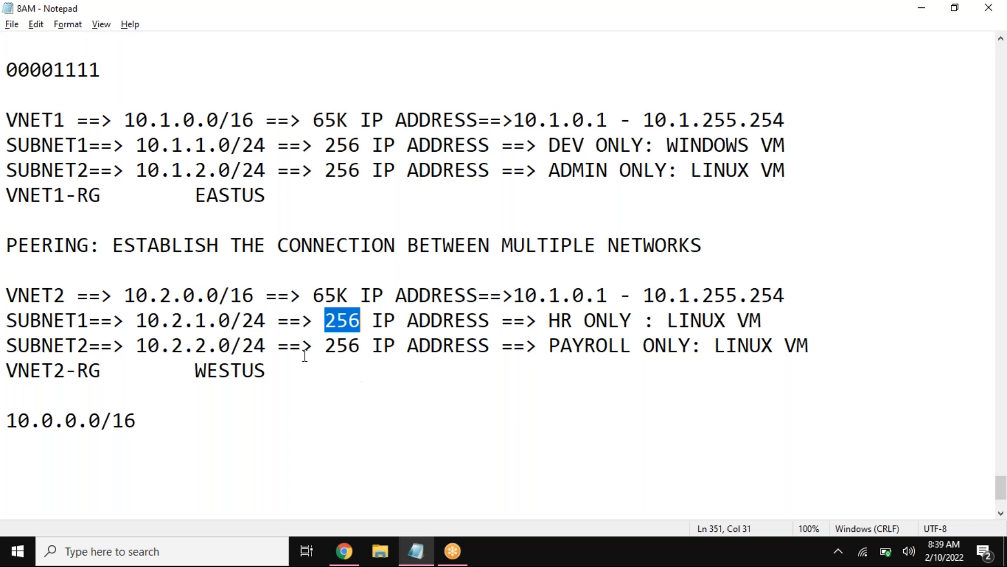
drag(266, 320, 137, 320)
drag(315, 295, 372, 295)
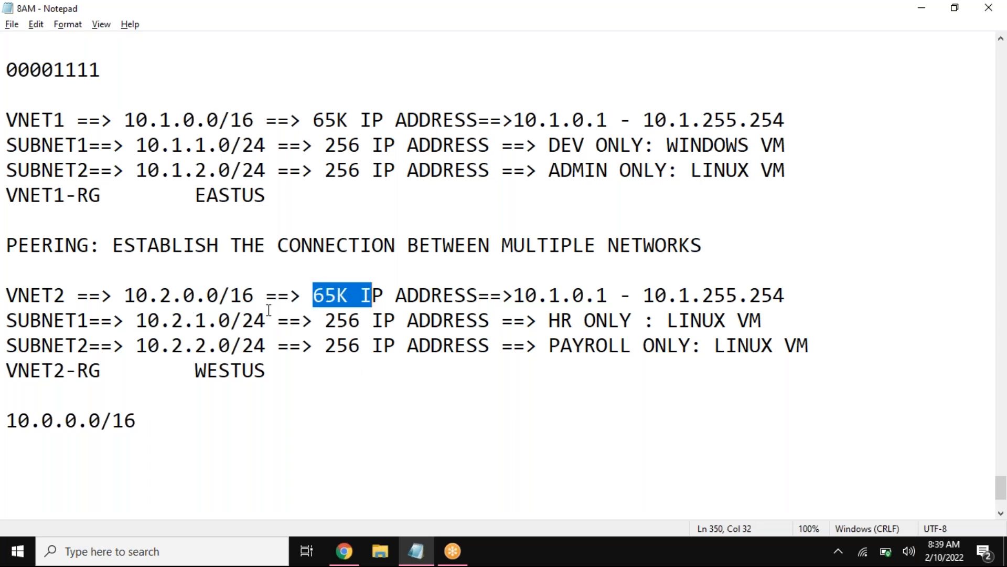
drag(511, 293, 689, 296)
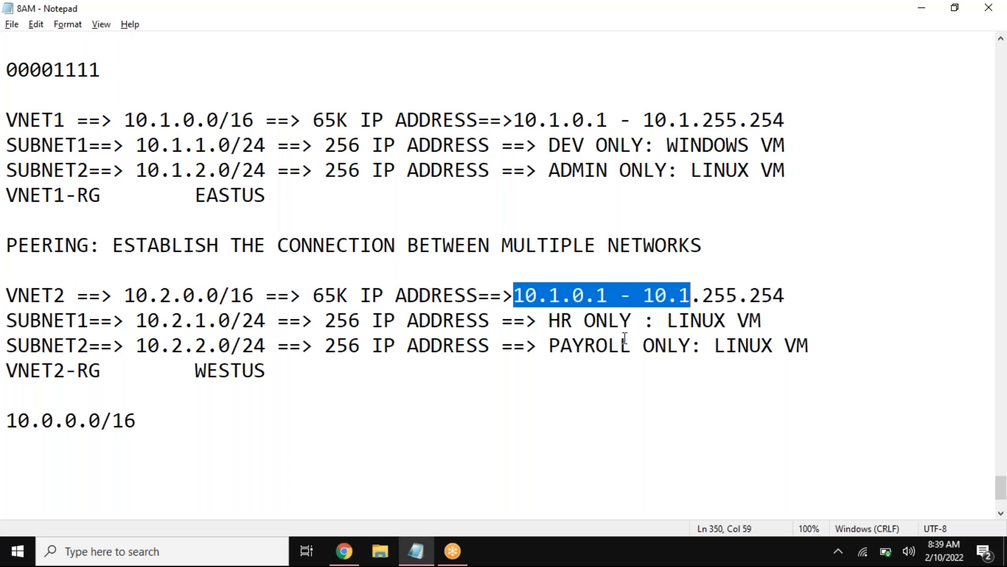
click(547, 368)
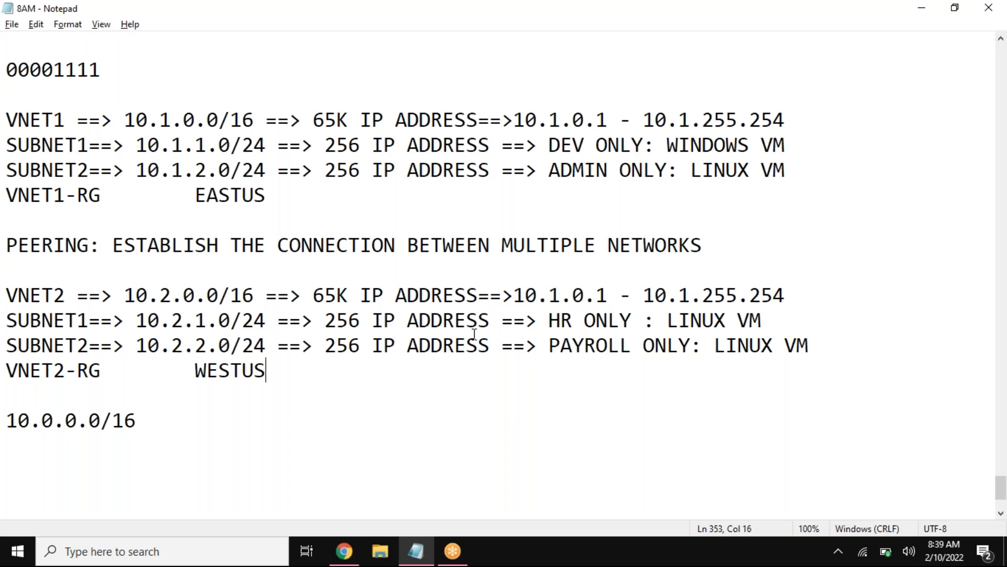
drag(479, 295, 713, 294)
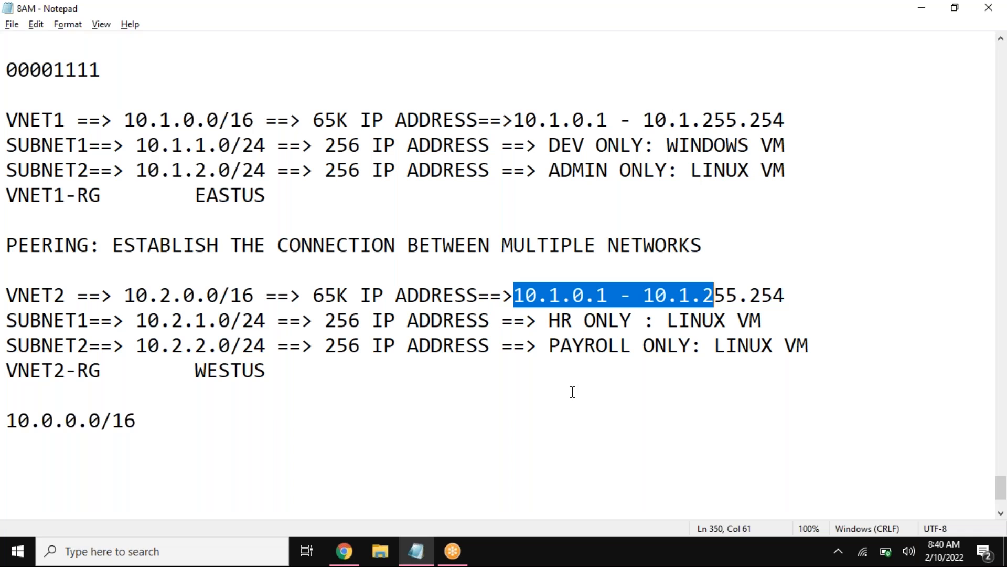
Step: Open the deployed VNET2 resource in the Azure portal, and check both networks' locations in the virtual networks list
click(344, 551)
click(286, 376)
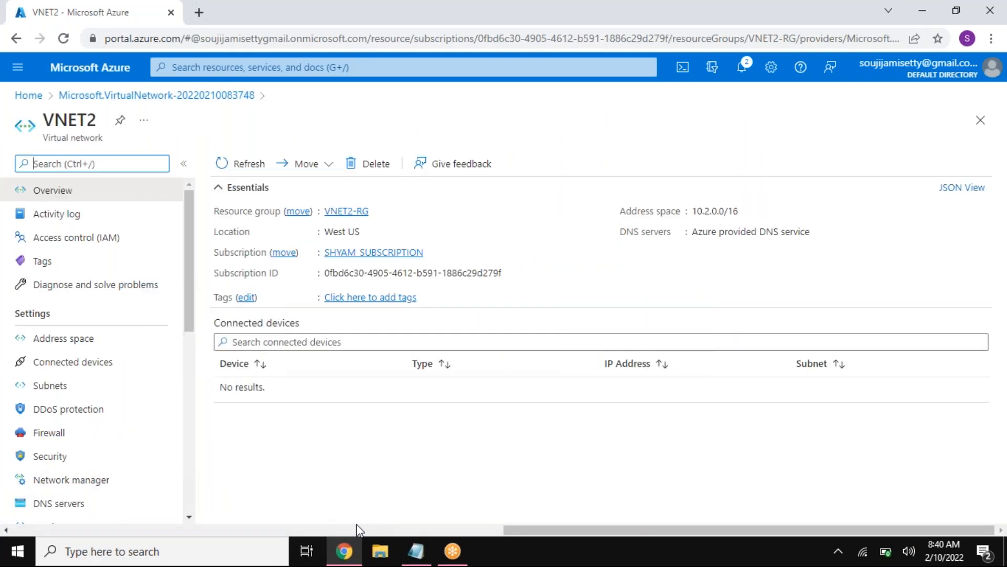
click(29, 95)
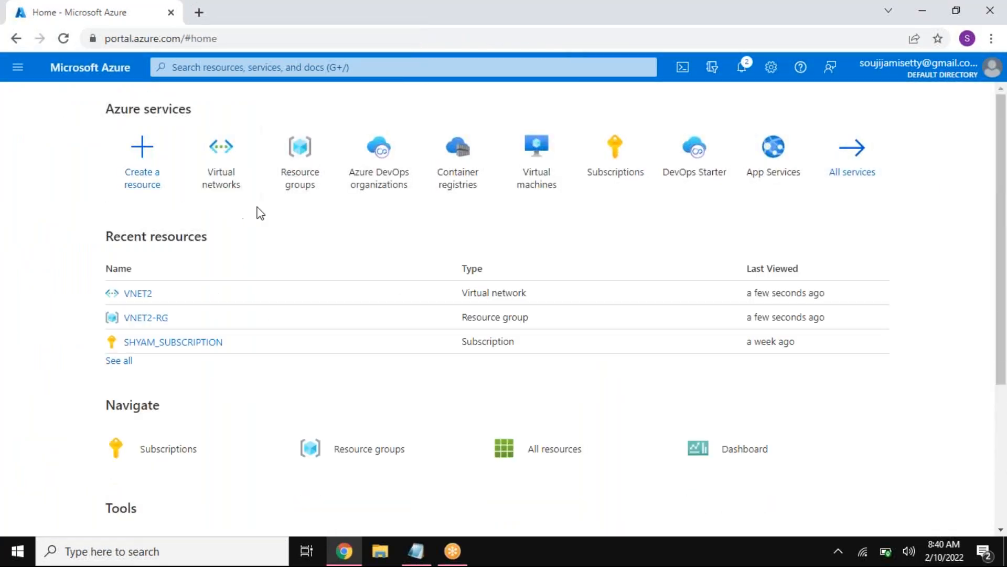
click(221, 152)
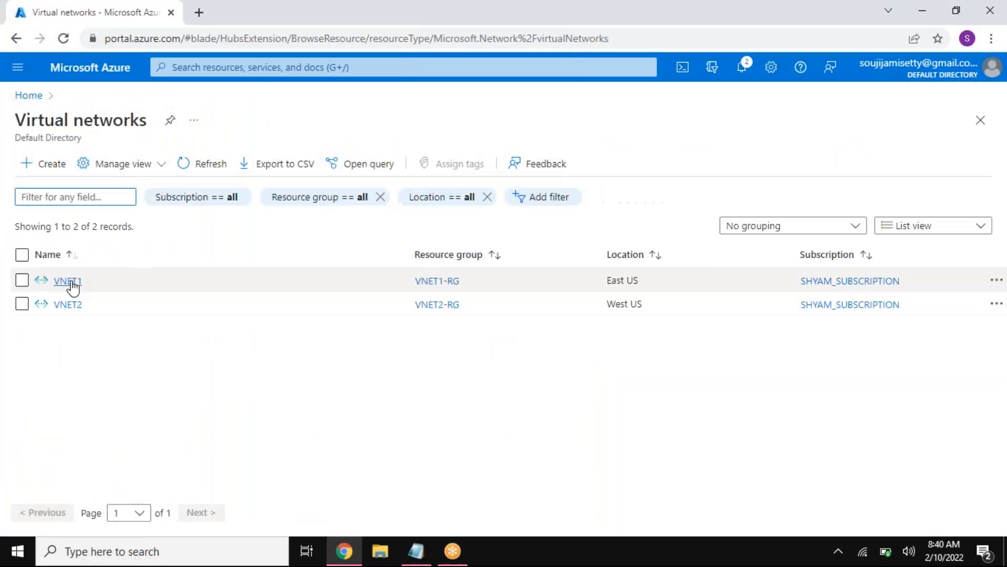
mouse_move(69, 304)
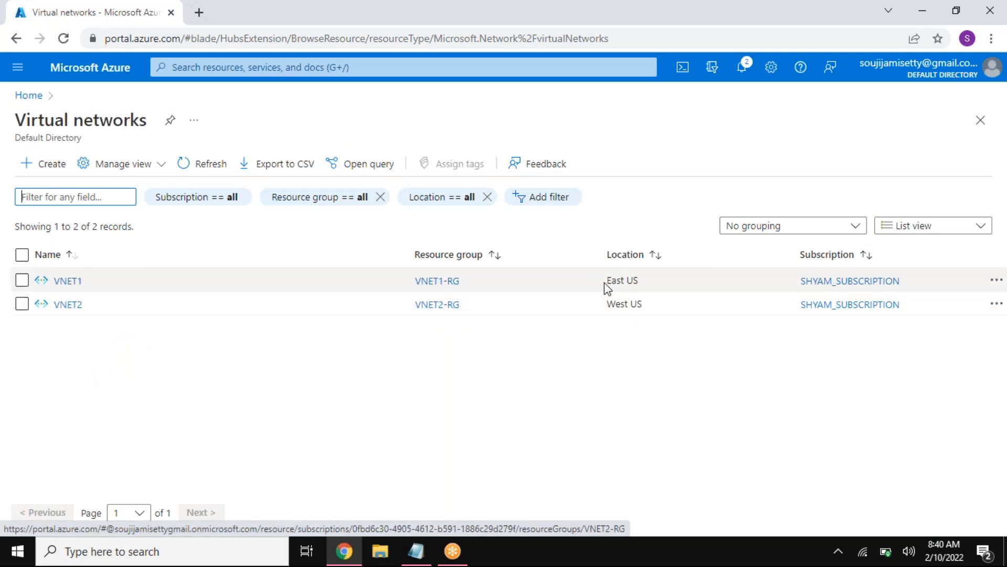
drag(607, 306, 643, 304)
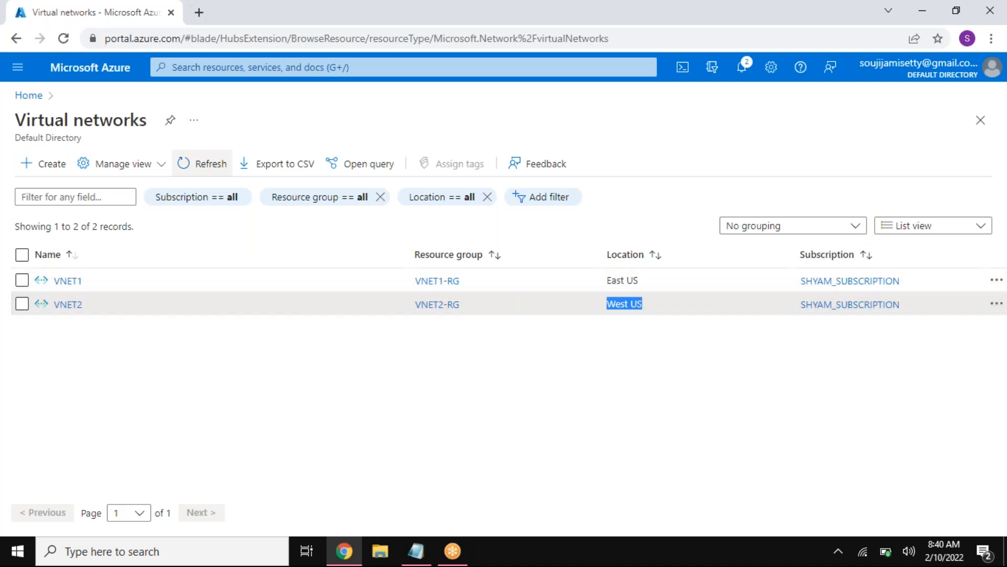
Step: Open the portal's virtual machines list and consult the VNET1, SUBNET1 and VNET1-RG entries in the Notepad plan
click(29, 95)
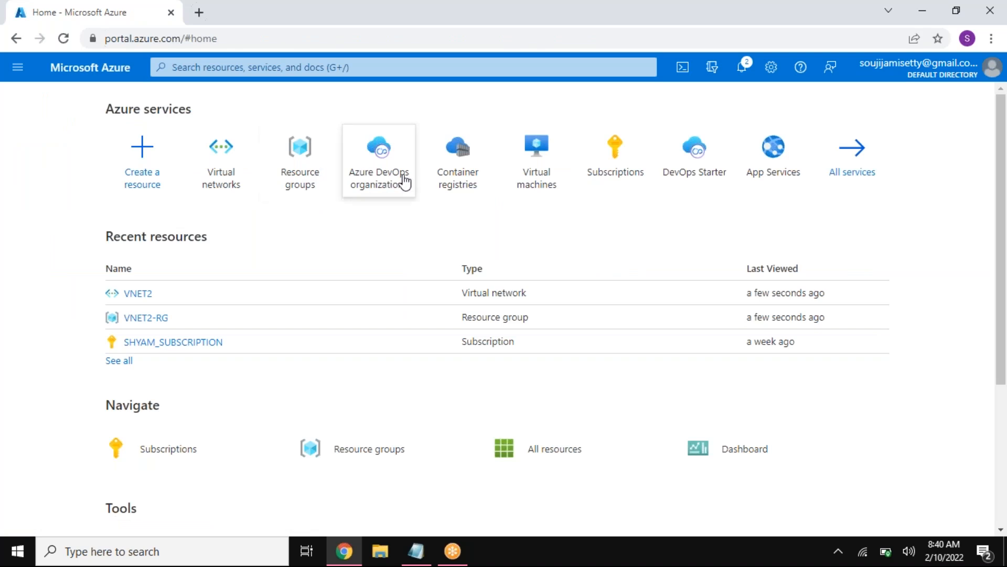
click(539, 157)
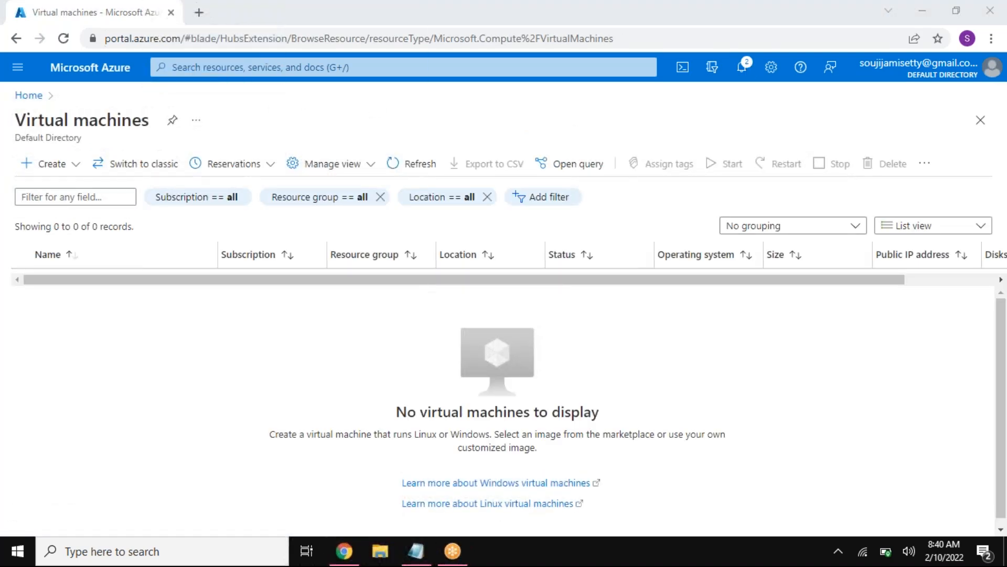
key(alt+Tab)
click(714, 206)
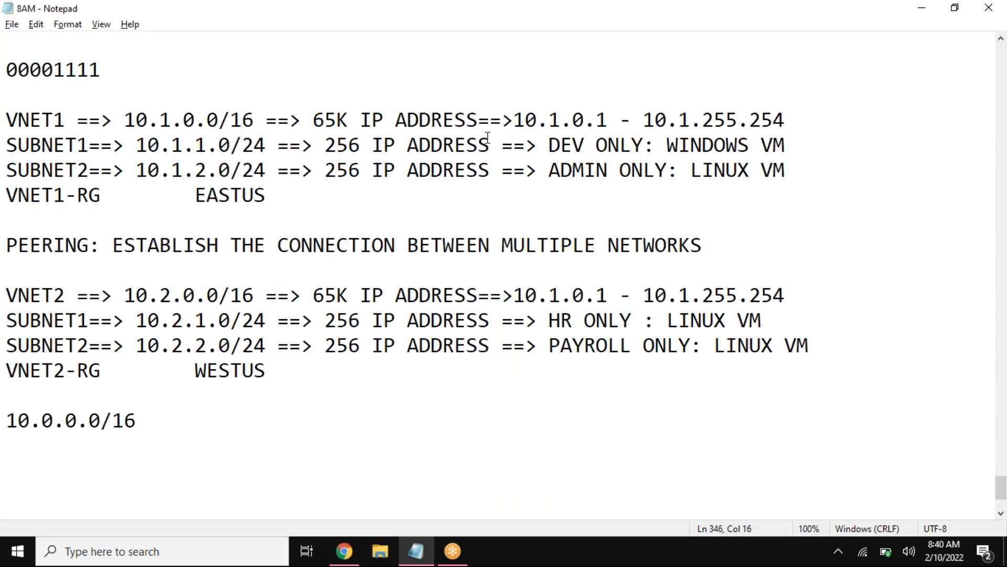
drag(102, 147, 21, 146)
drag(61, 118, 6, 120)
drag(100, 198, 6, 199)
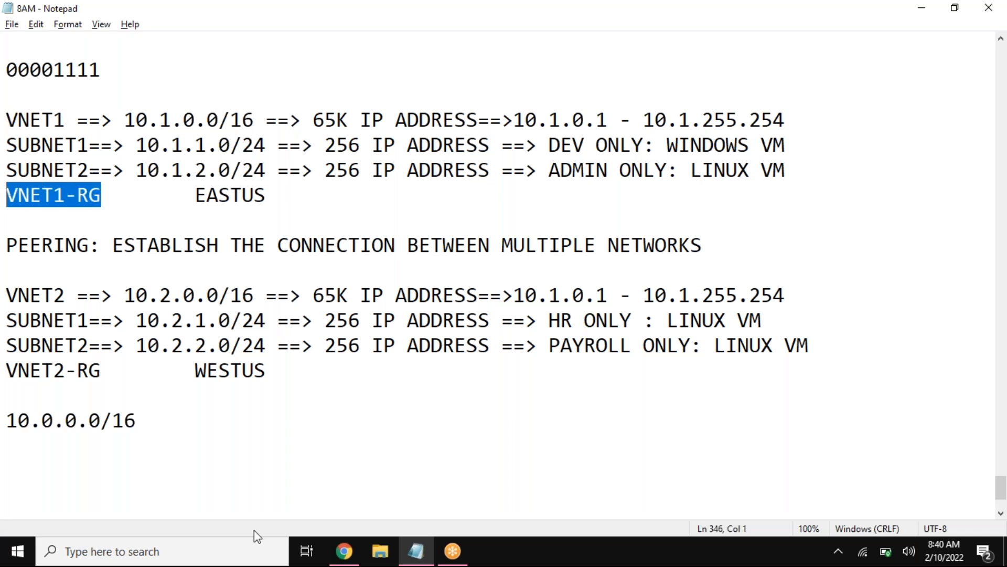
Step: Start creating a new virtual machine in the Azure portal and collapse the virtual machines list beside the form
click(338, 551)
click(62, 171)
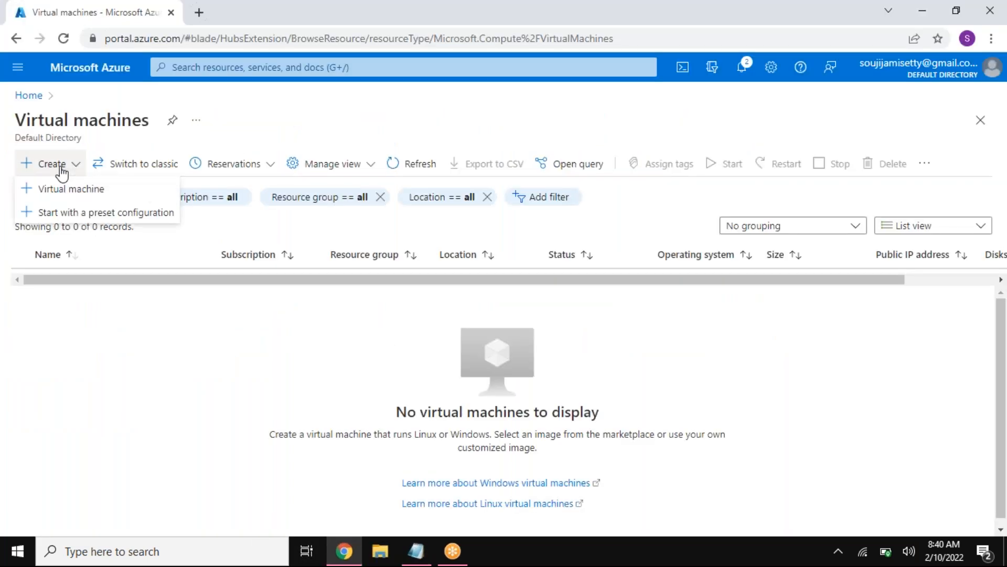
click(71, 190)
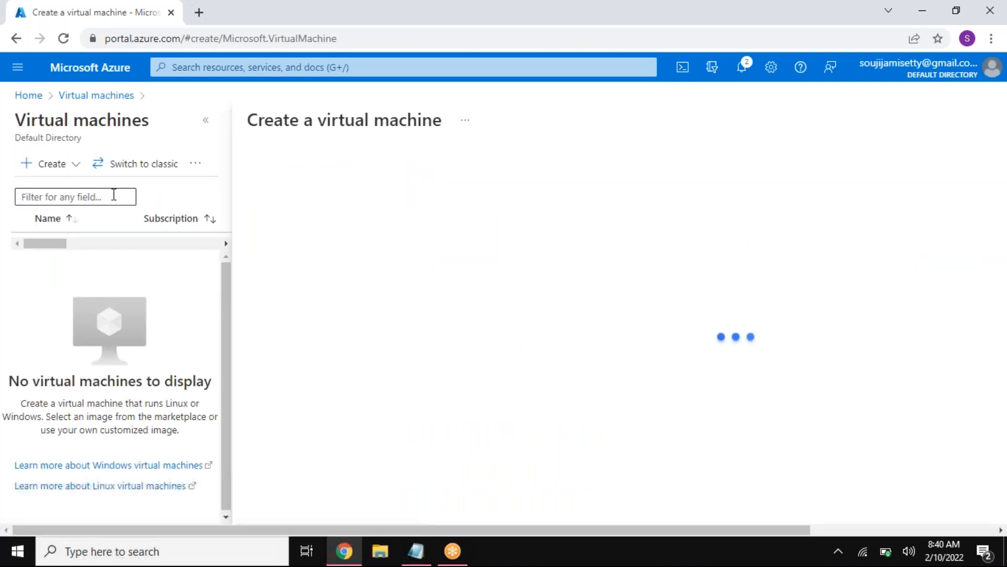
click(206, 120)
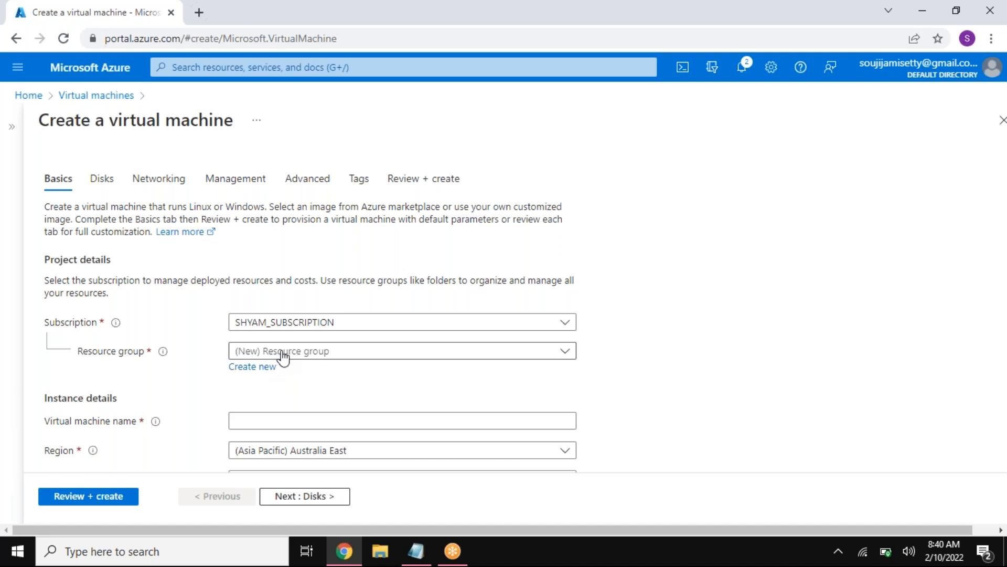
Step: Look for VRIT-RG among the existing resource groups and create a new resource group with that name
click(274, 352)
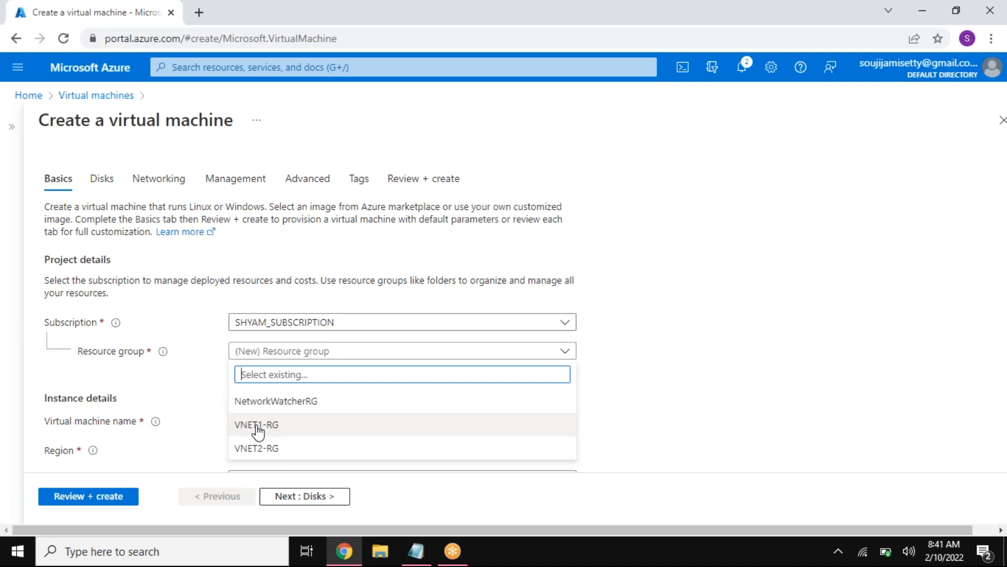
text(VRIT-RG)
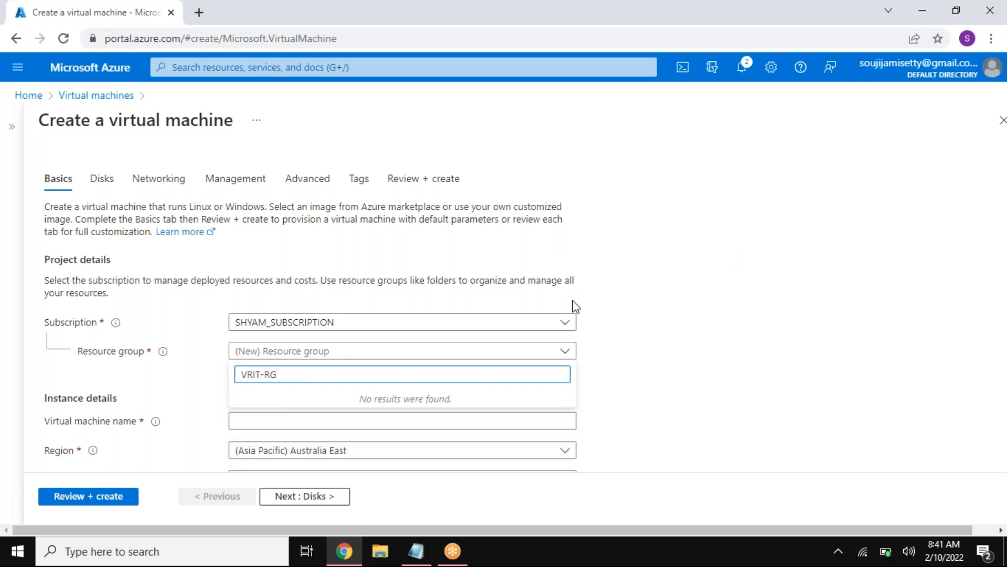
click(740, 318)
click(252, 367)
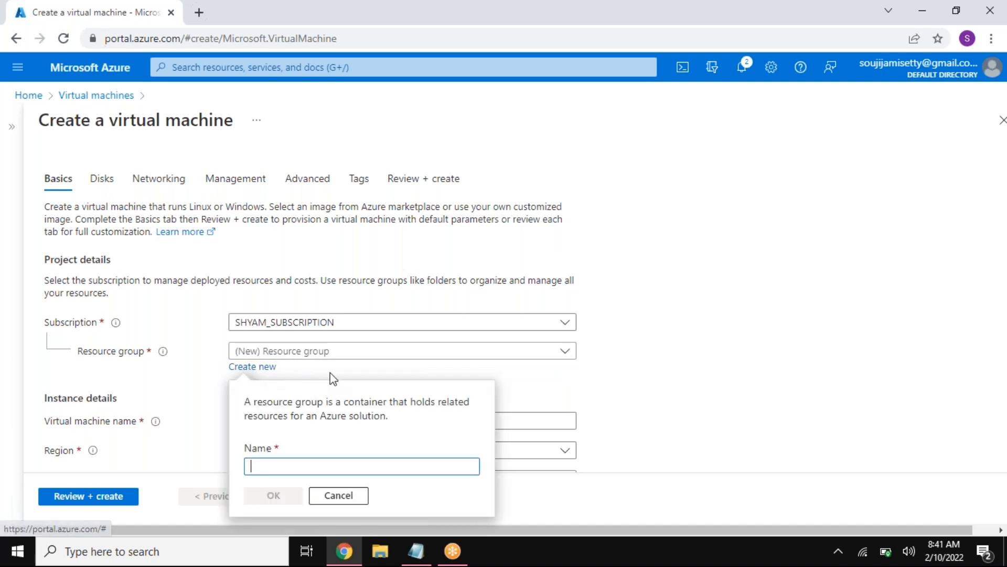
text(VRIT-RG)
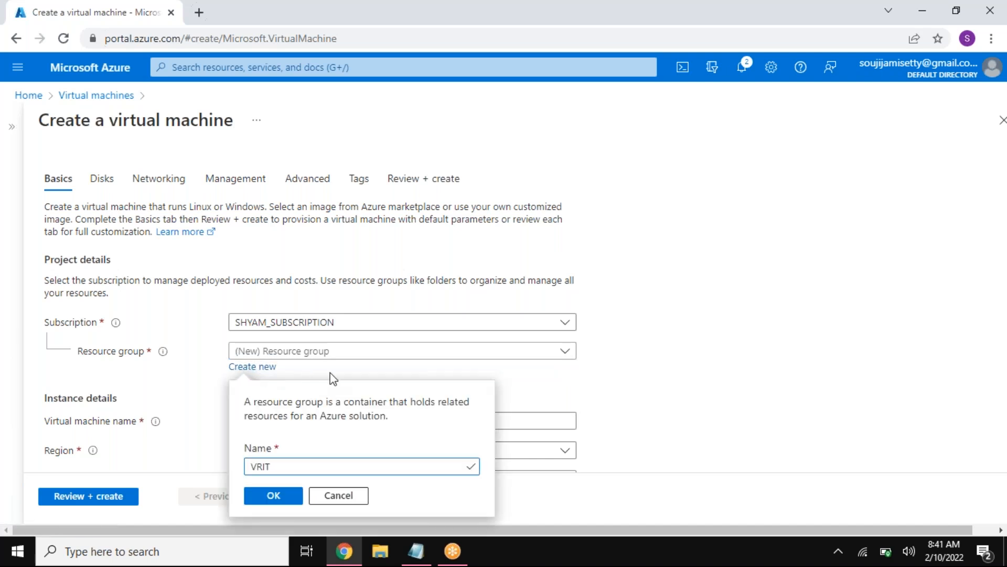
click(267, 496)
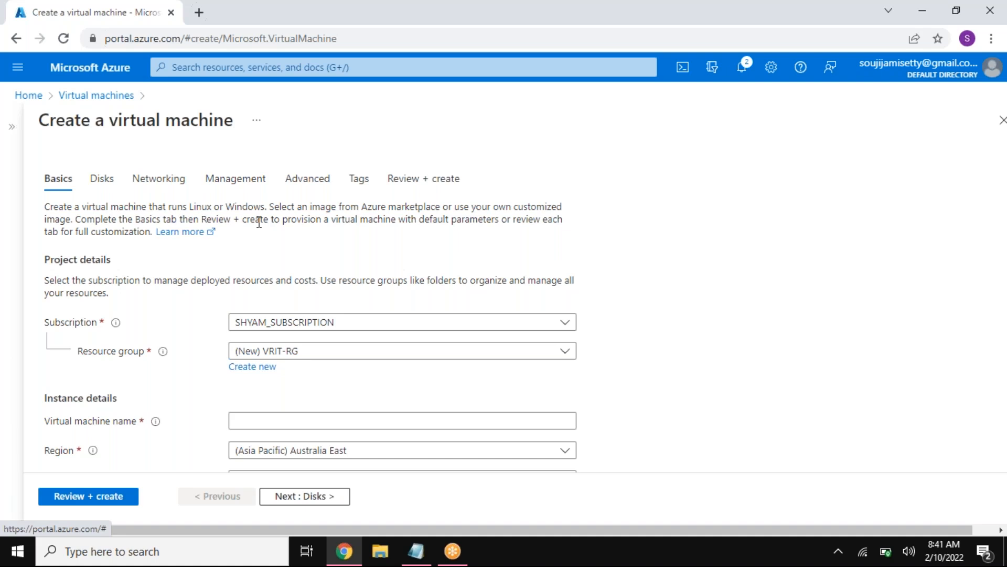
Step: Name the virtual machine WINDOWS-VM
click(294, 421)
text(WINDOWS-VM)
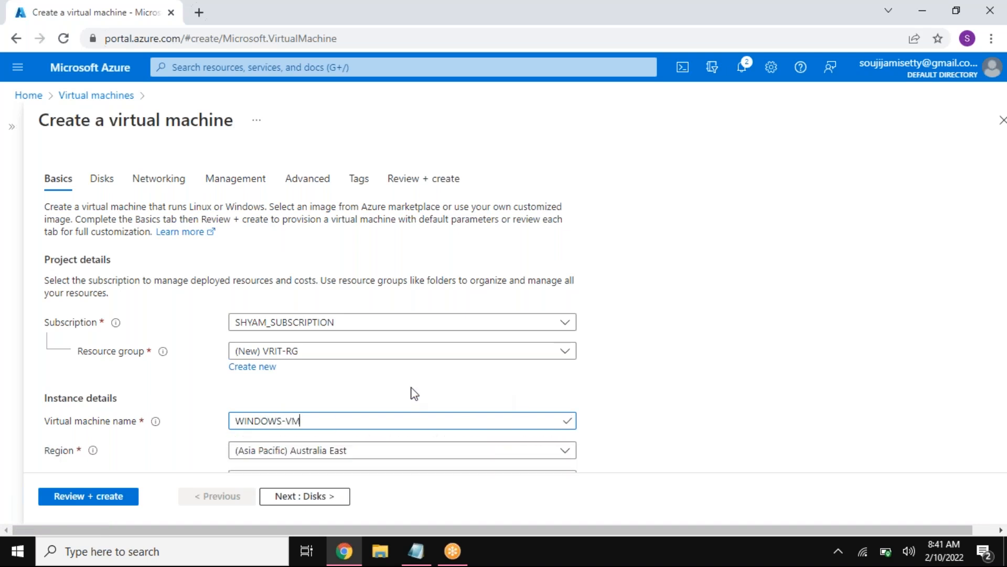
Step: Check the virtual networks offered in the virtual machine's networking settings and choose (new) VRIT-RG-vnet
click(169, 184)
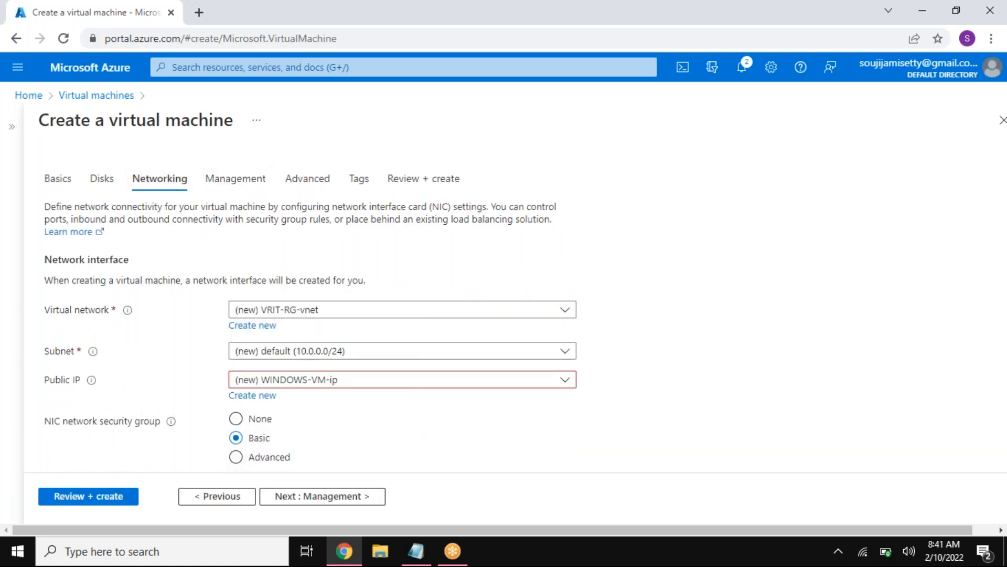
click(352, 312)
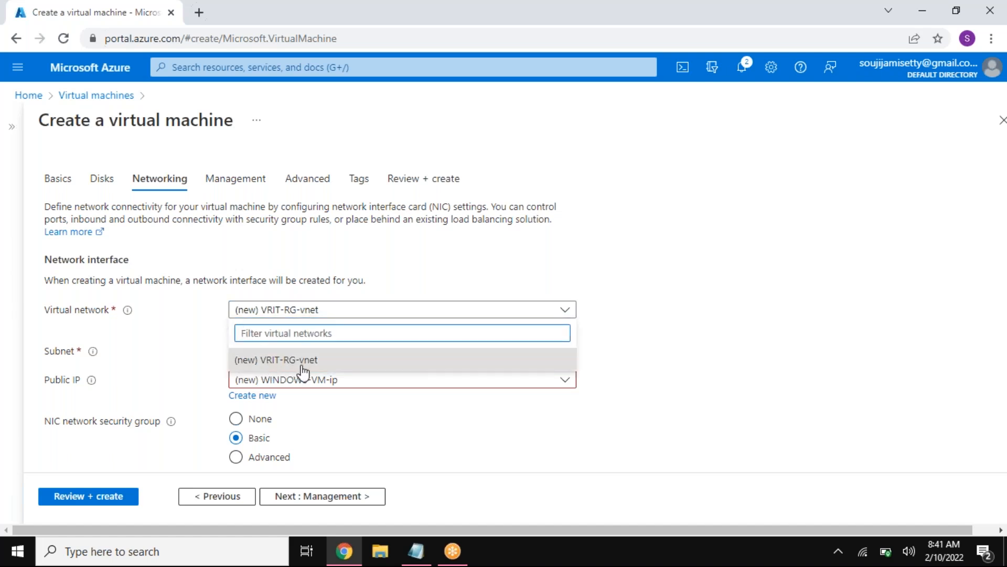
click(325, 363)
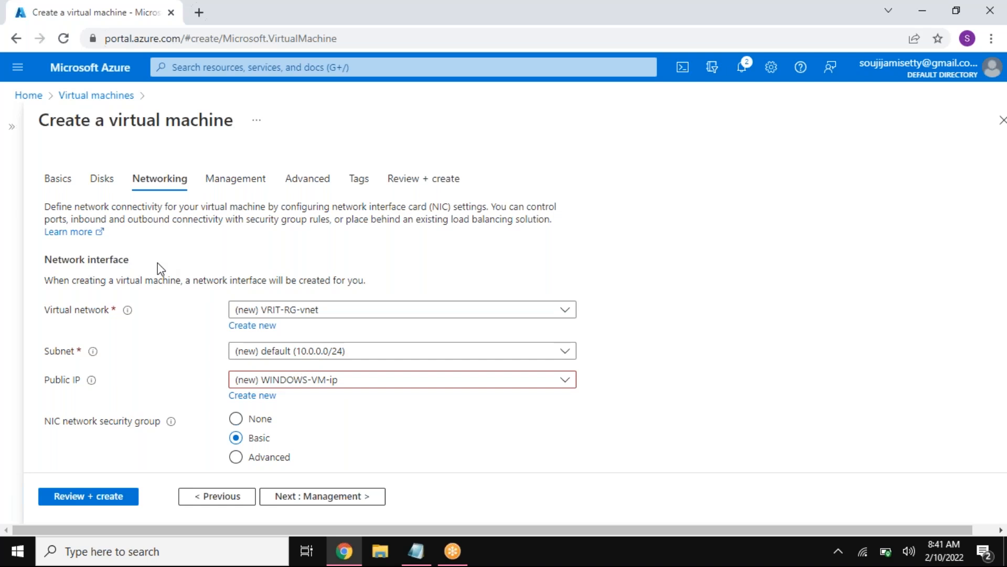
Step: Set the virtual machine's resource group to the existing VNET1-RG and return to its networking settings
click(53, 181)
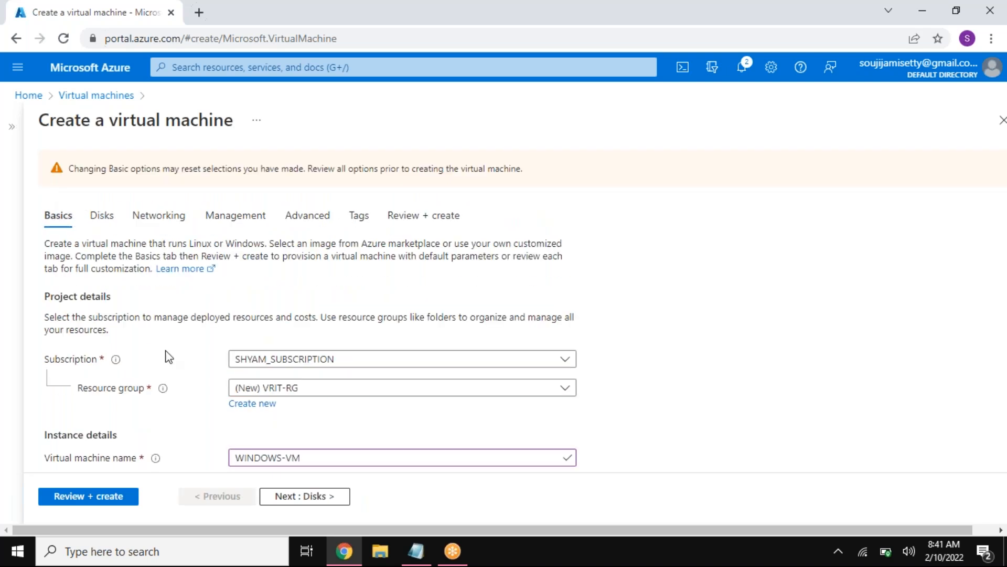
click(265, 392)
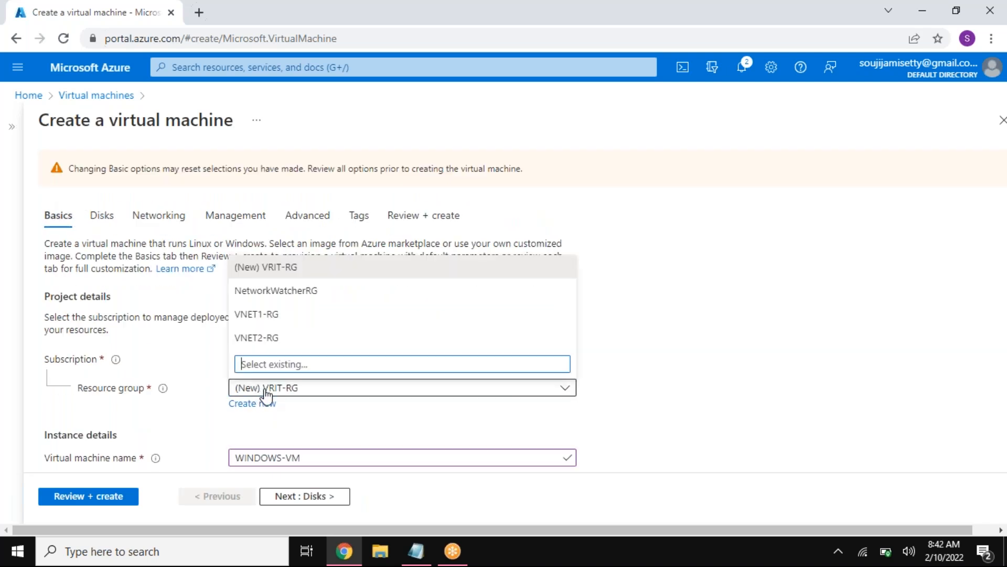
click(272, 318)
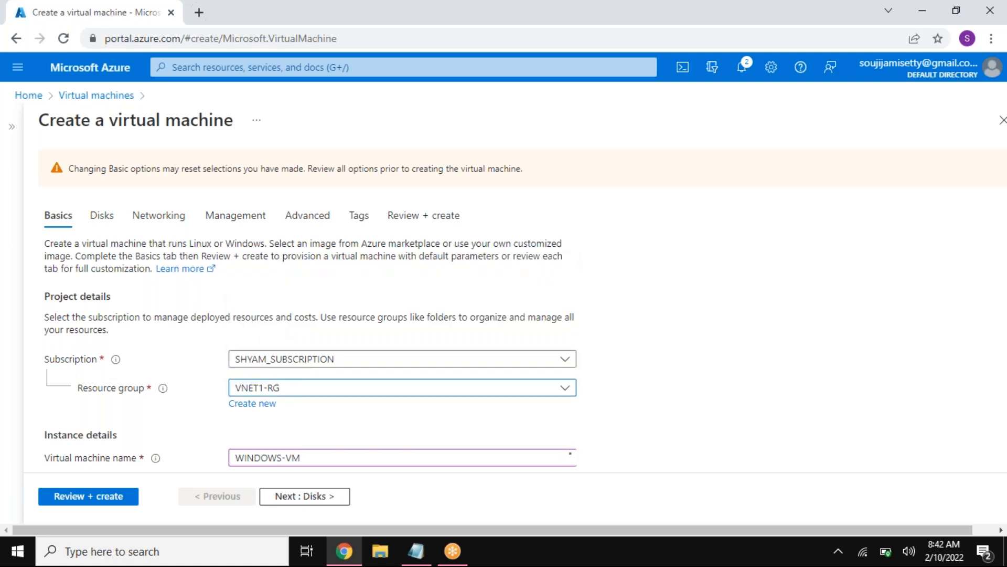
scroll(744, 406, down, 1)
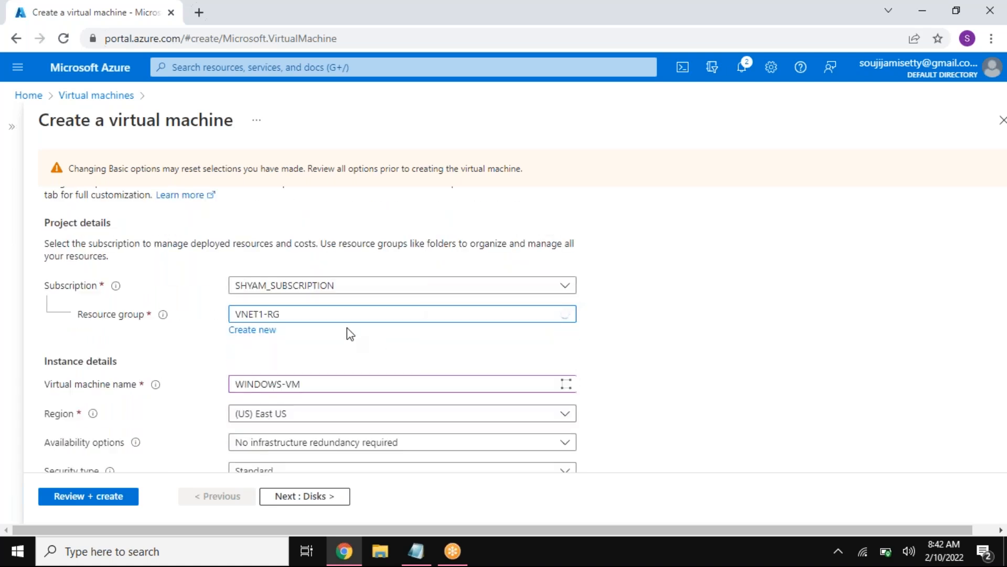
scroll(314, 333, up, 1)
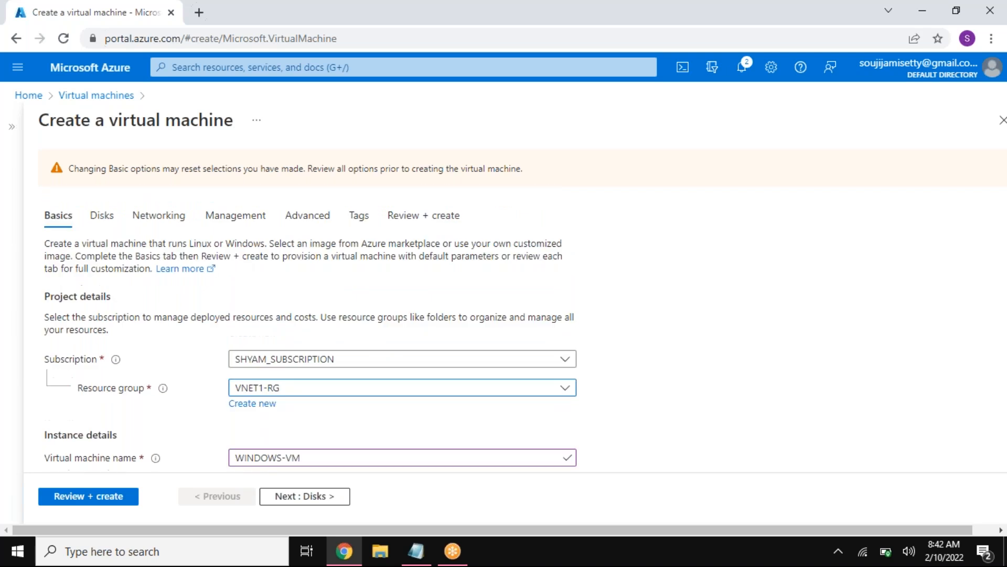
click(157, 213)
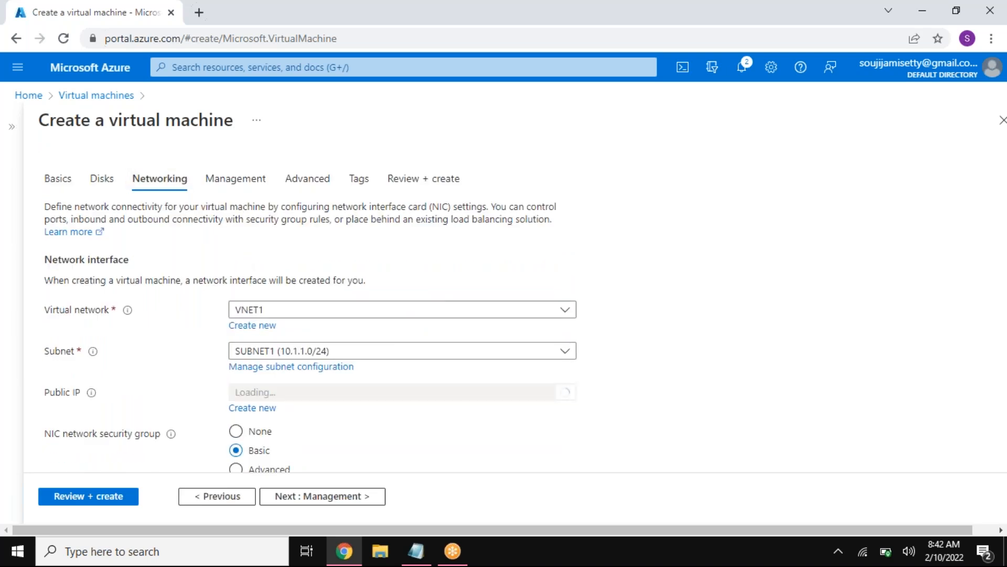
Step: Check the available virtual networks, keep VNET1, and choose SUBNET1 (10.1.1.0/24) as the virtual machine's subnet
click(284, 315)
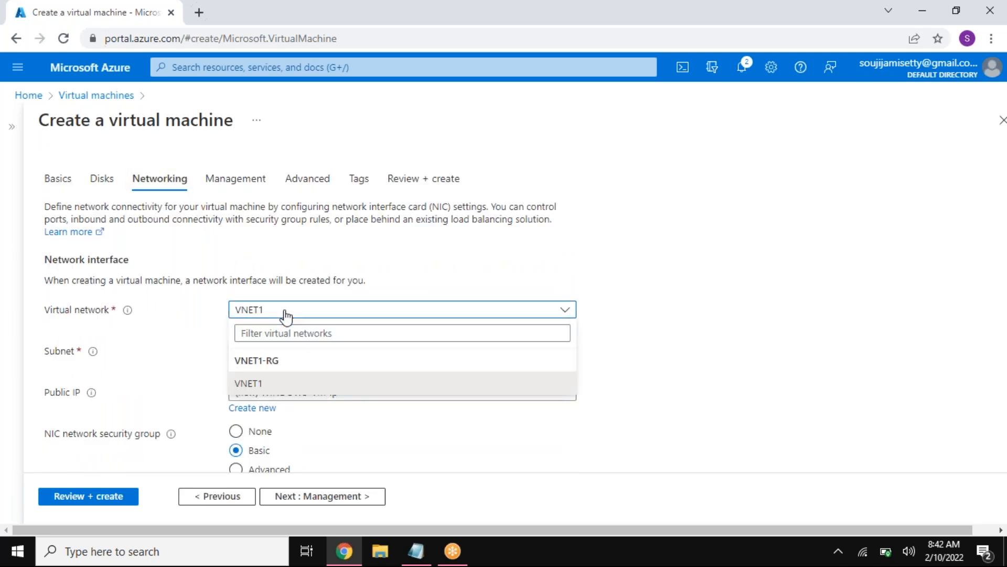
click(285, 313)
click(283, 350)
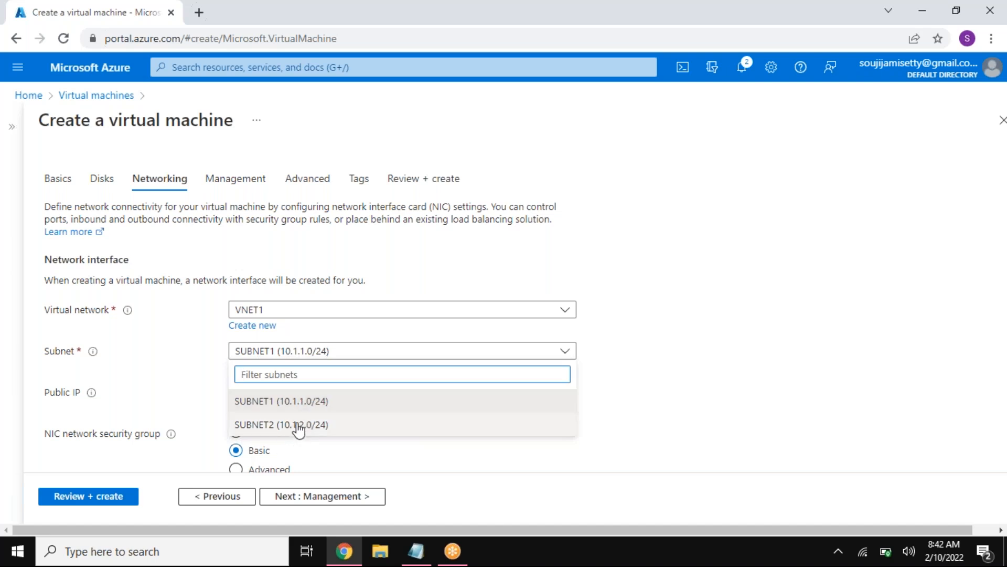
click(300, 405)
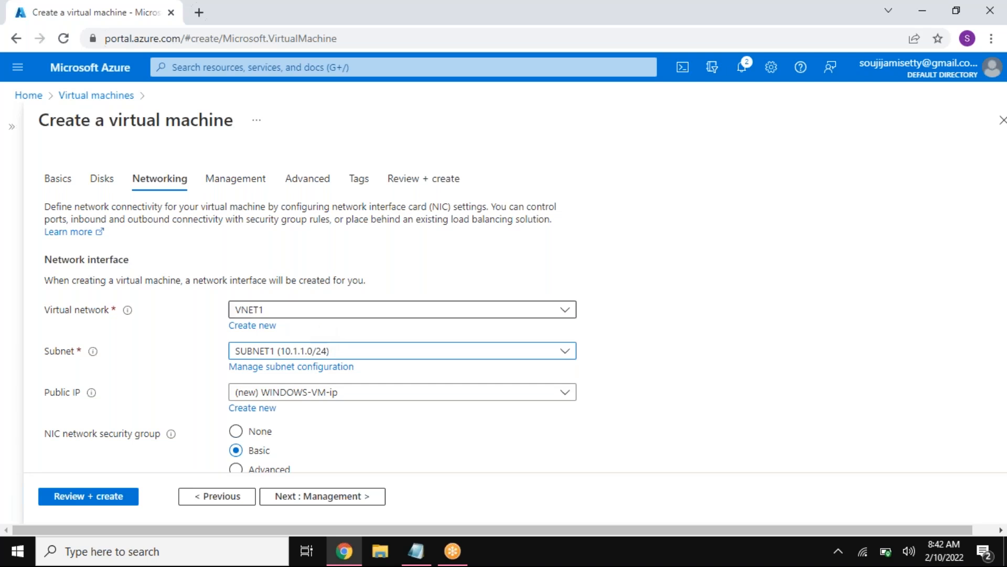
Step: Return to the virtual machine's basic settings and select VNET1-RG as its resource group
click(50, 181)
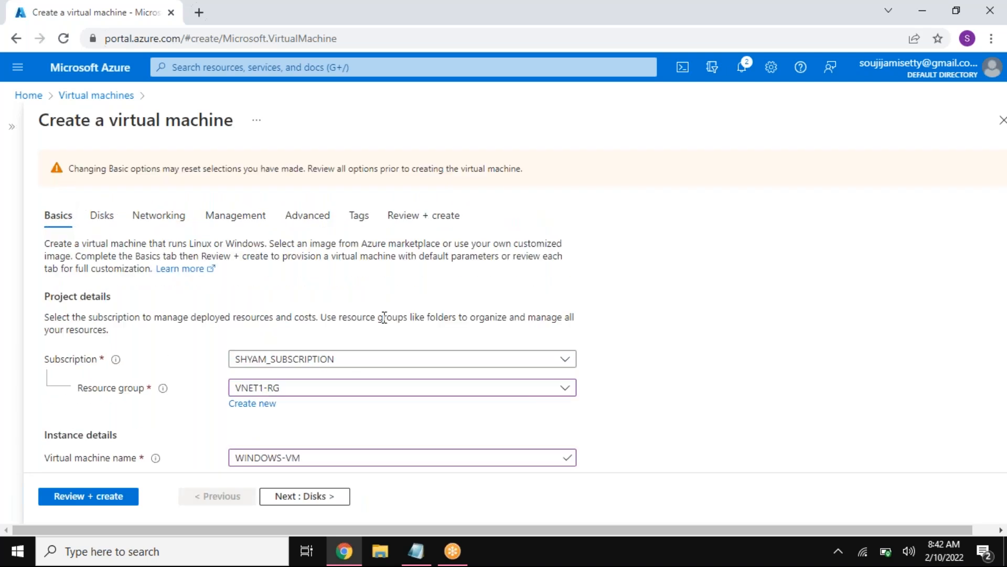
scroll(624, 364, down, 3)
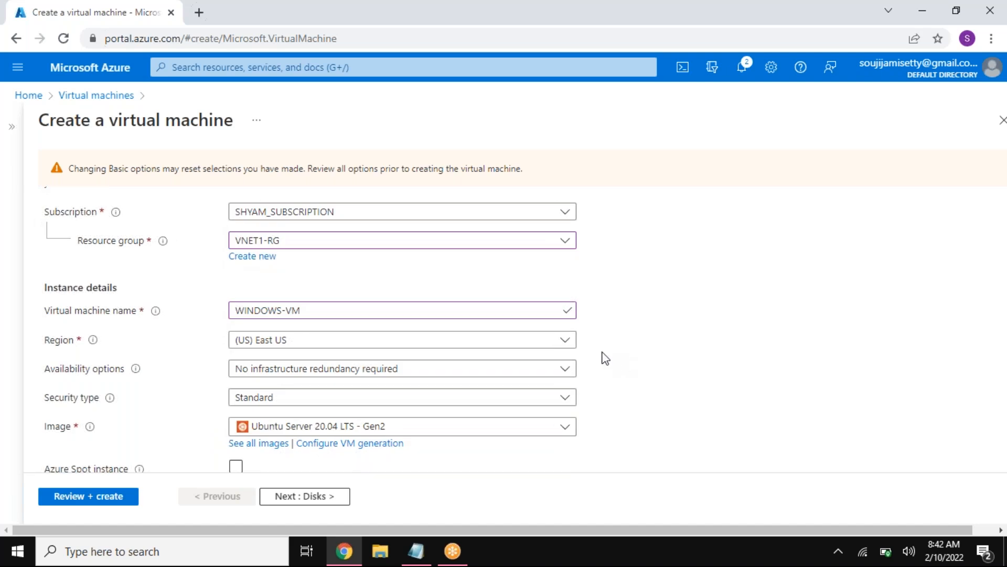
click(315, 245)
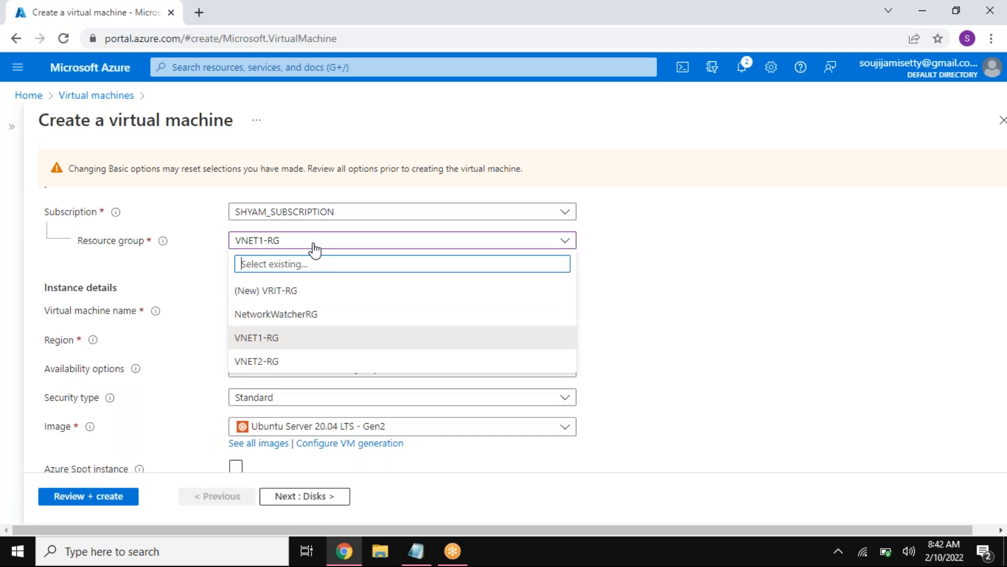
click(257, 343)
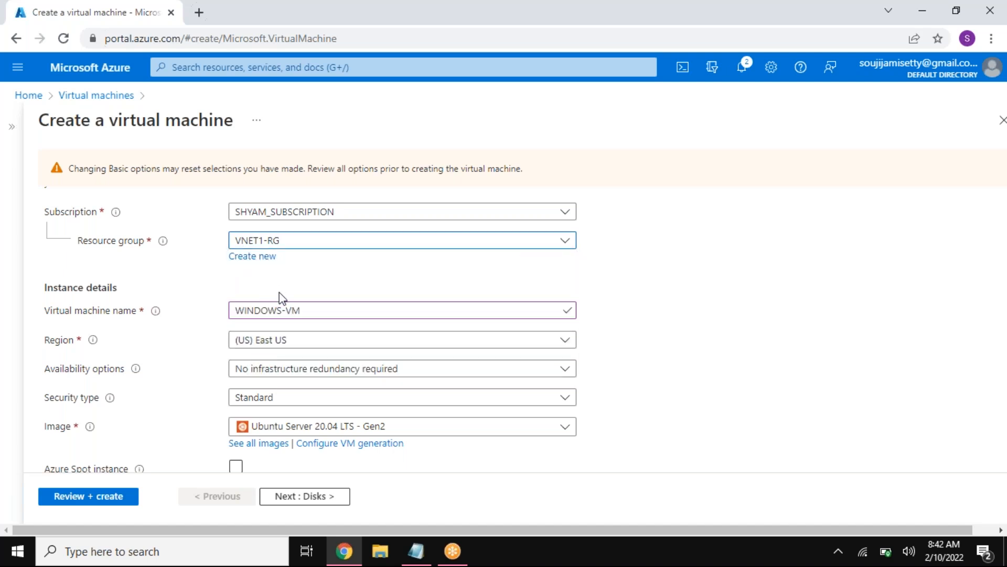
Step: Set the virtual machine's image to Windows 10 Pro, version 20H2 - Gen1, leaving Azure Spot instance off
scroll(405, 378, down, 3)
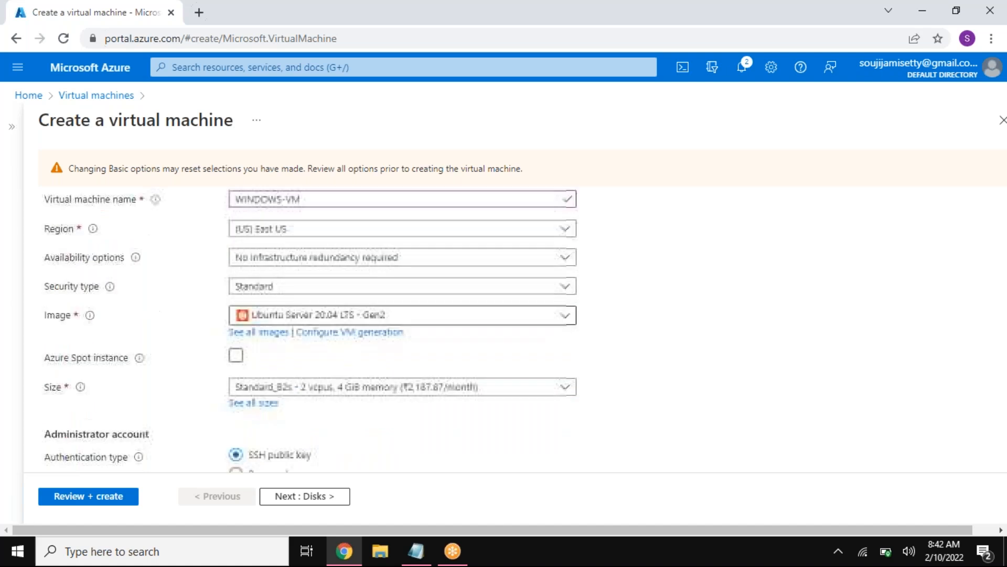
click(290, 282)
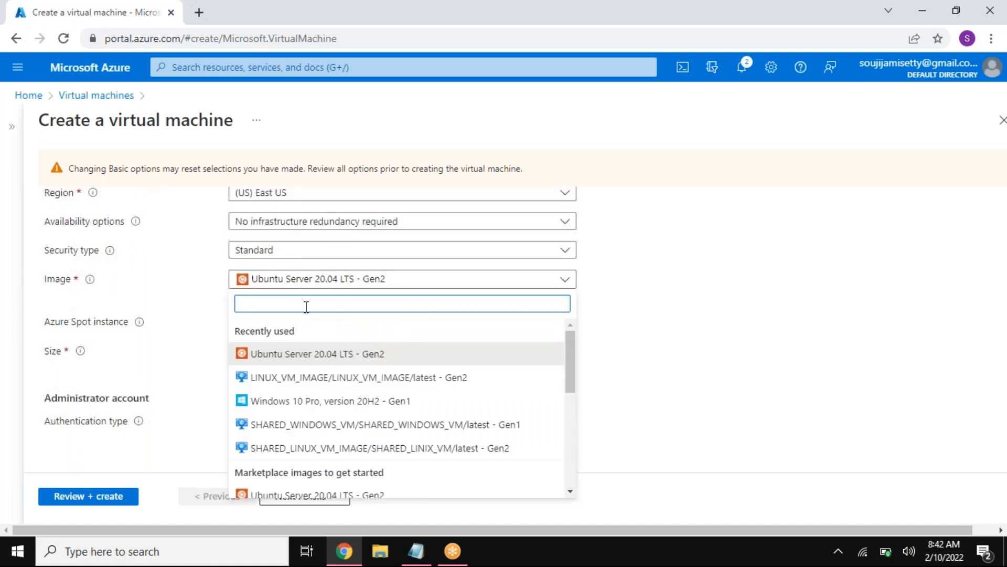
click(291, 400)
click(236, 318)
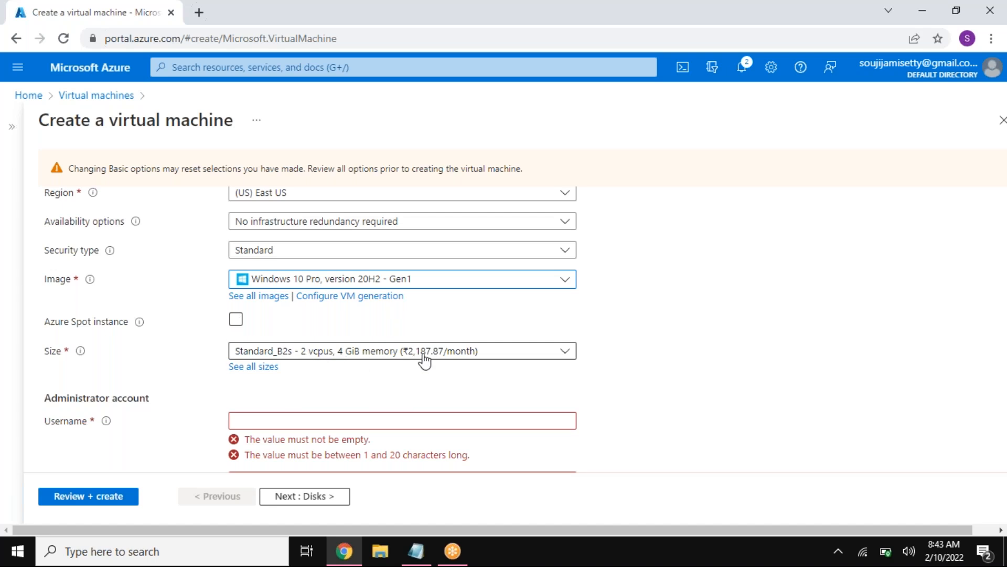
Step: Set the virtual machine's region to (US) West US to compare the monthly price of its size
click(332, 195)
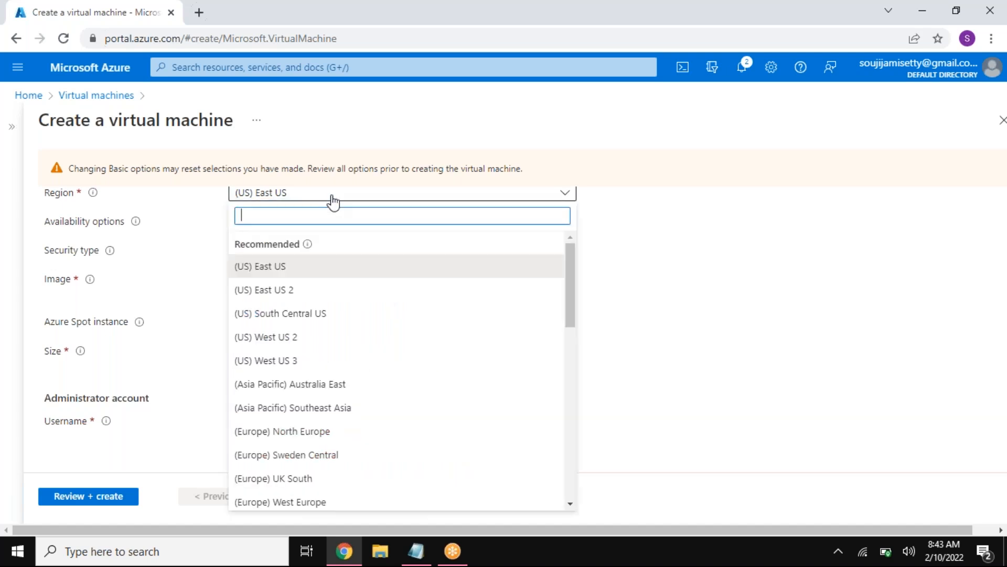
text(WEST)
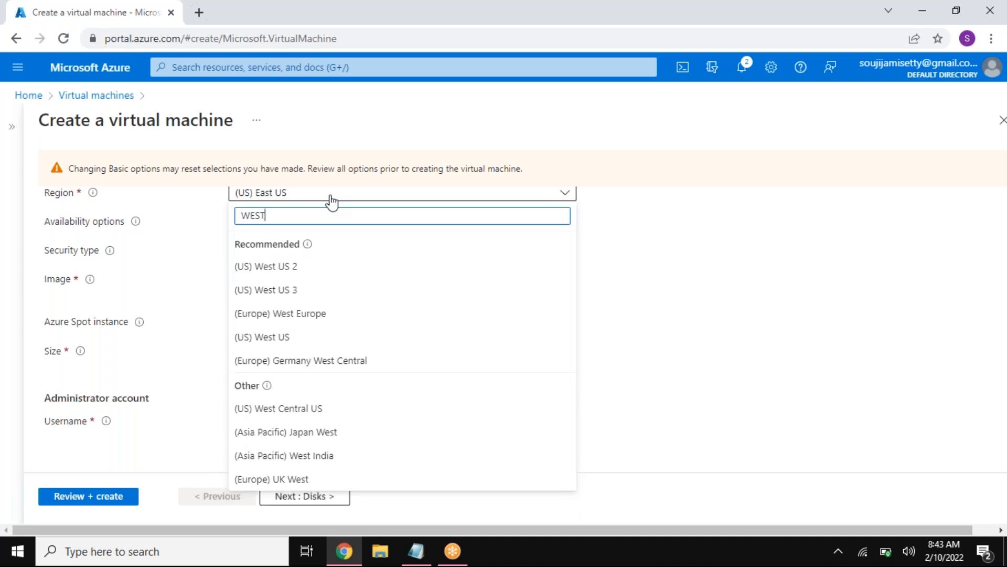
click(302, 338)
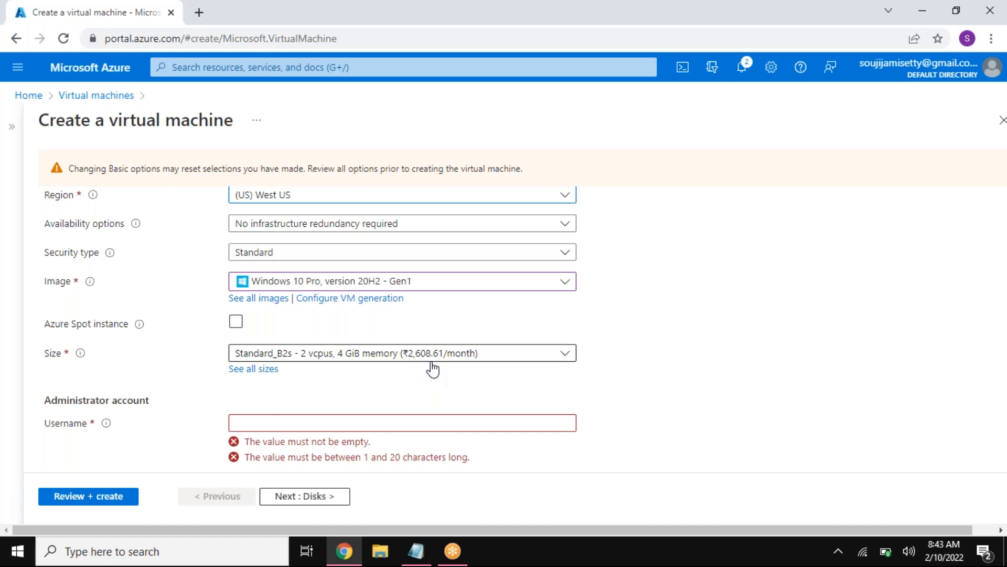
Step: Switch the region to (Asia Pacific) South India to compare the monthly price there
click(303, 202)
text(Ib)
key(BackSpace)
text(d)
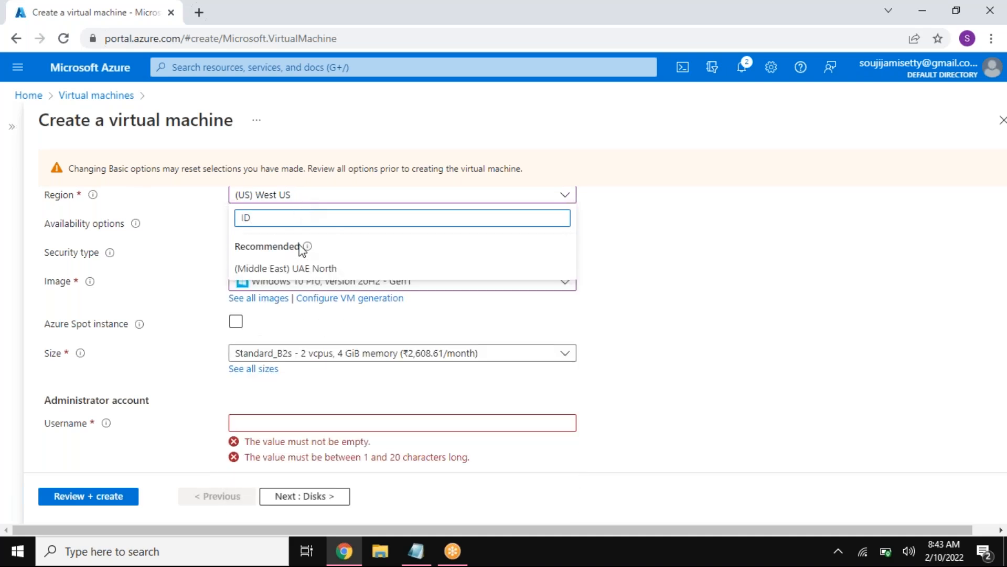
key(BackSpace)
text(IND)
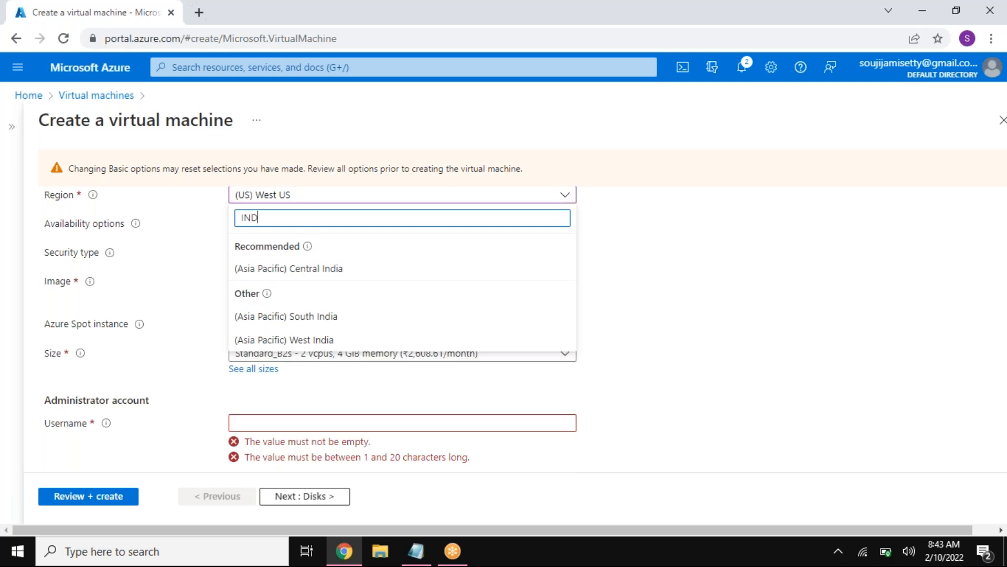
click(297, 321)
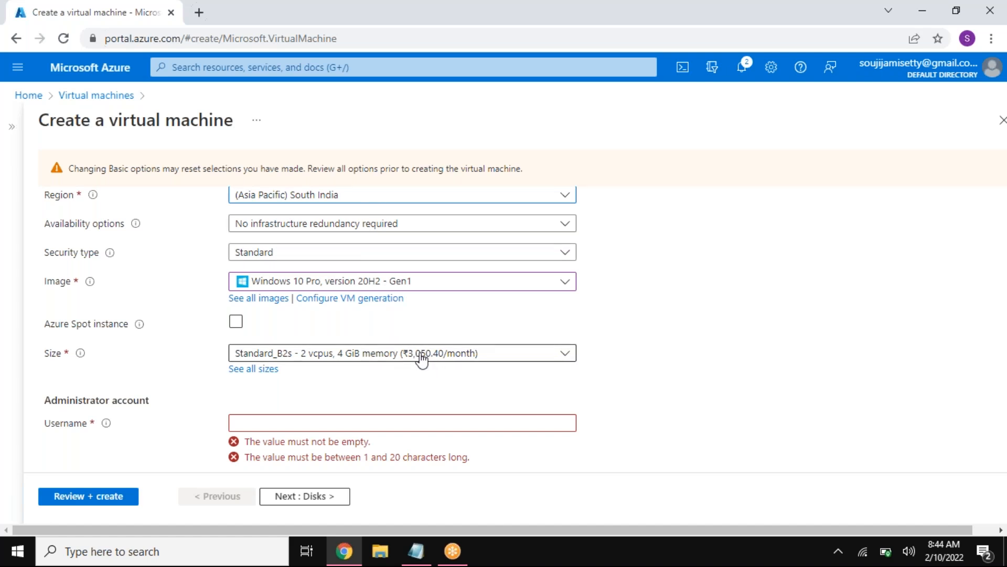
Step: Look through the region and resource group choices, keeping VNET1-RG as the resource group
click(377, 202)
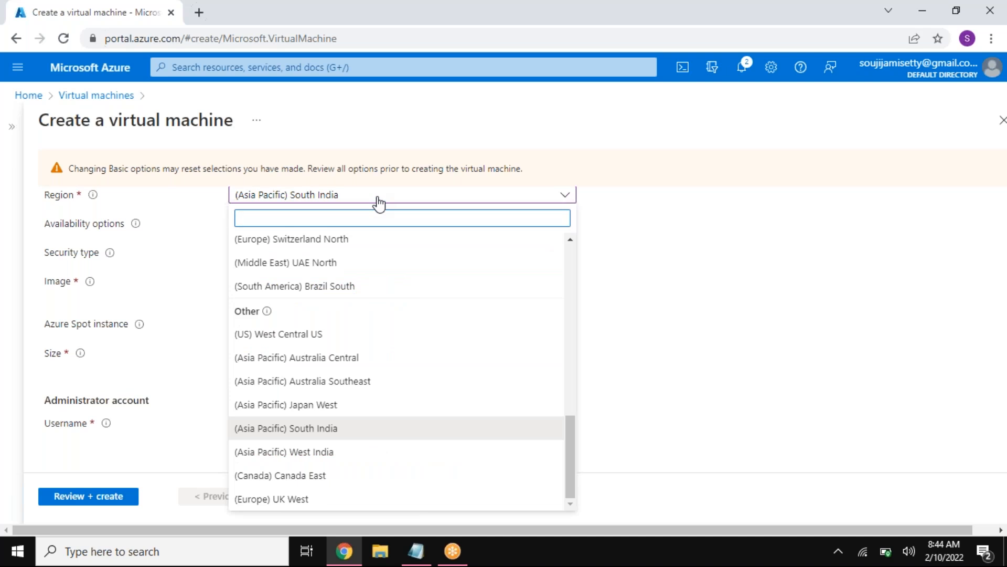
click(653, 275)
scroll(640, 291, up, 2)
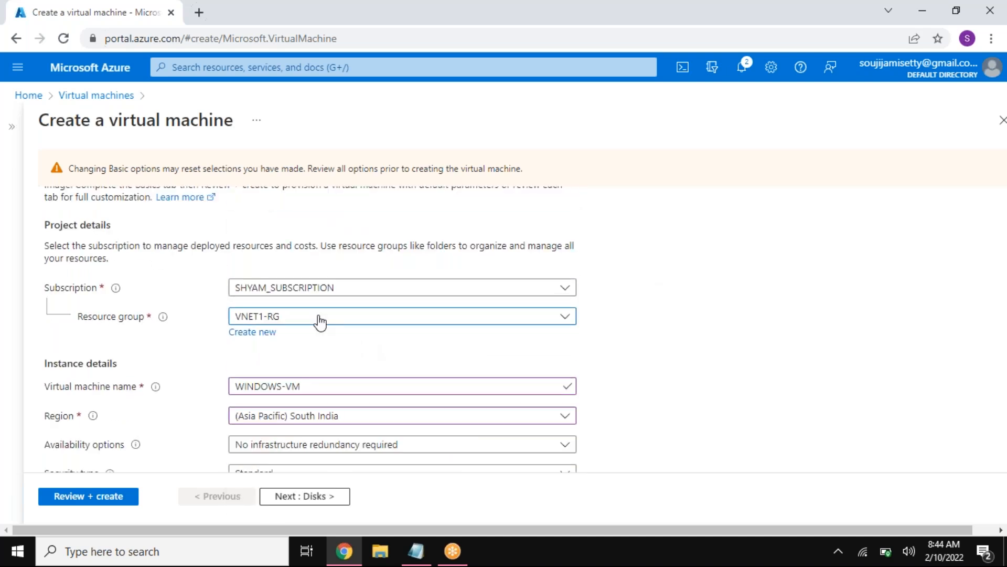
click(317, 318)
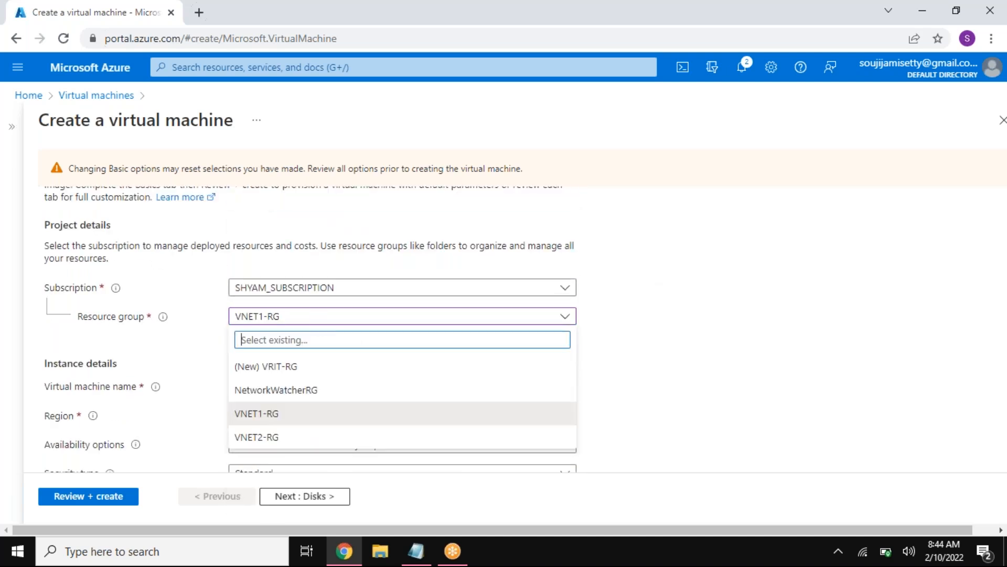
click(298, 417)
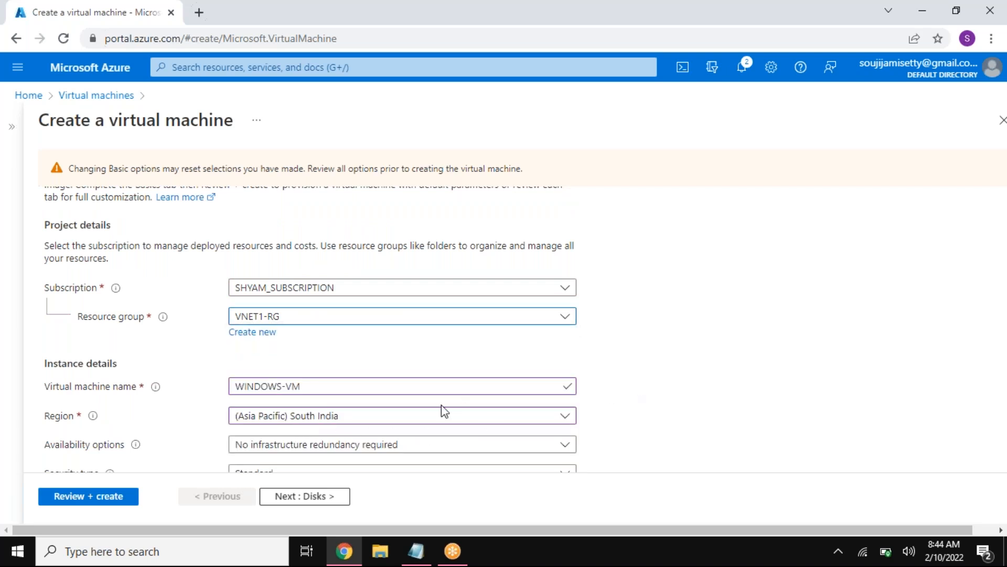
Step: Check the noted region for VNET1 and set the virtual machine's region to (US) East US
click(389, 426)
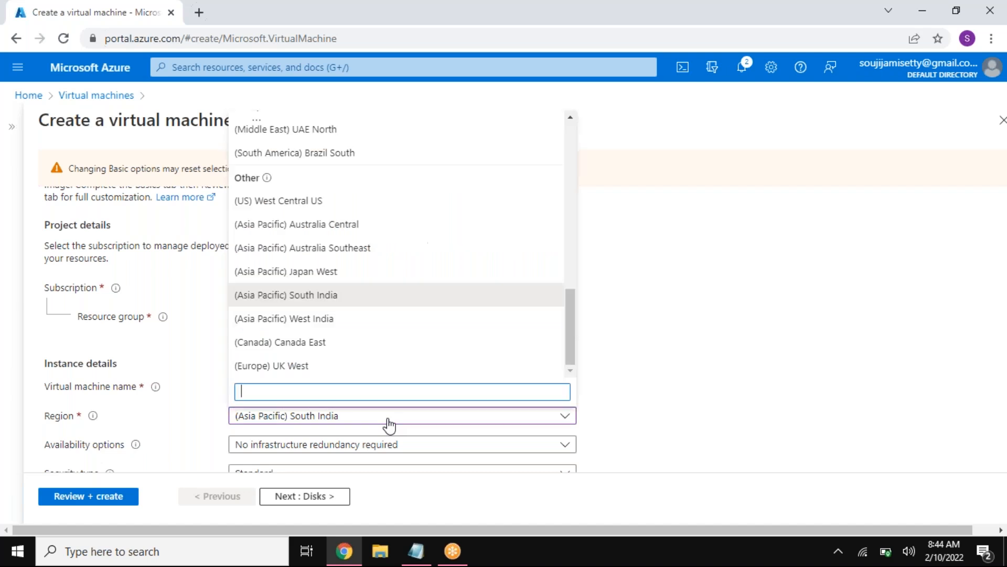
drag(207, 202, 256, 202)
key(alt+Tab)
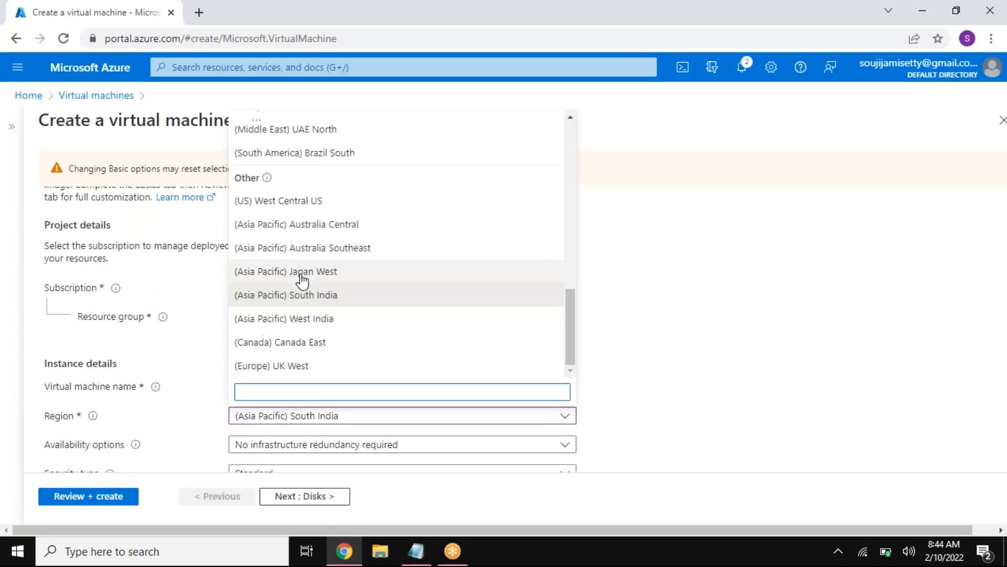
text(EAST)
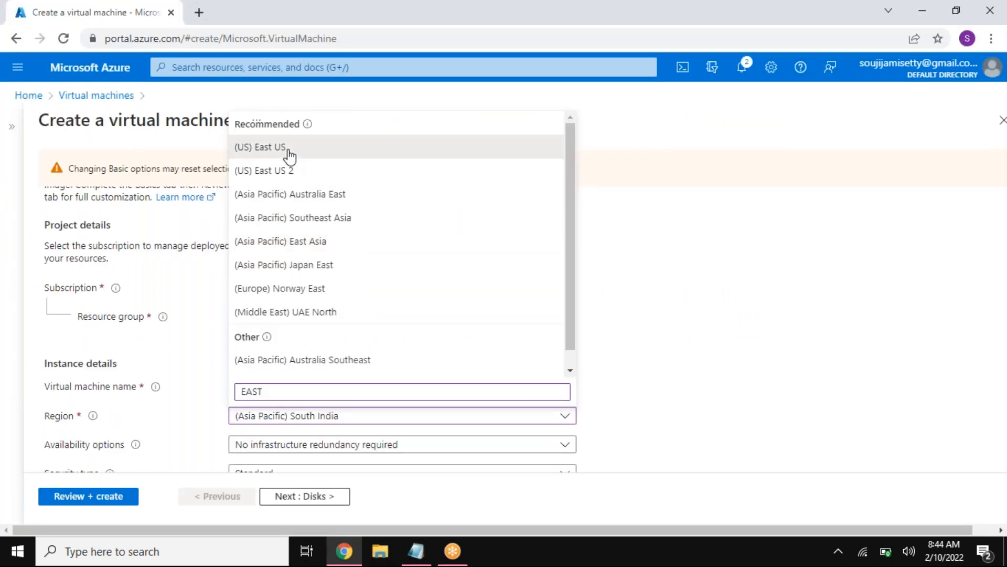
click(289, 149)
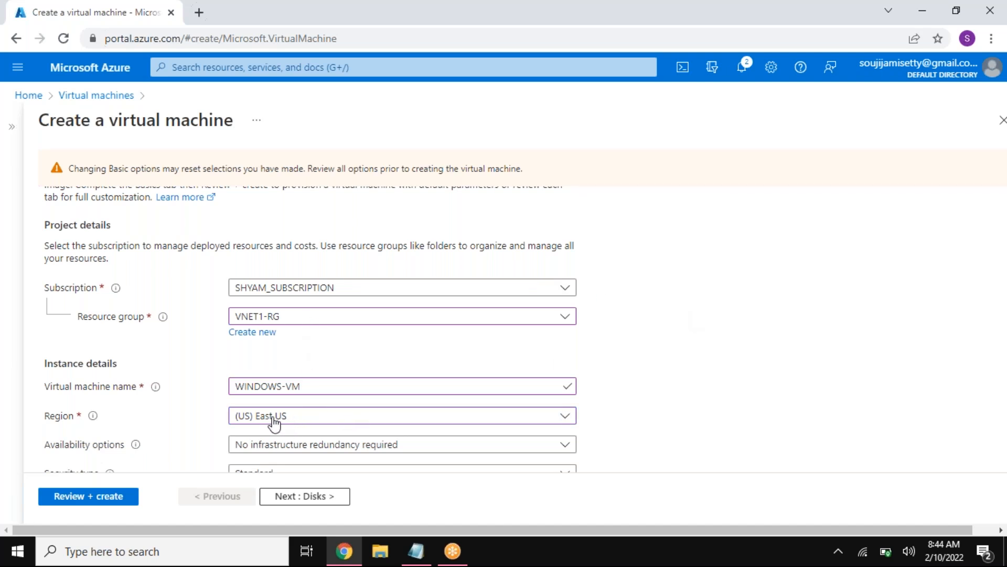
Step: Enter vritadmin as the administrator username, then fill in and confirm the administrator password
drag(131, 122, 234, 122)
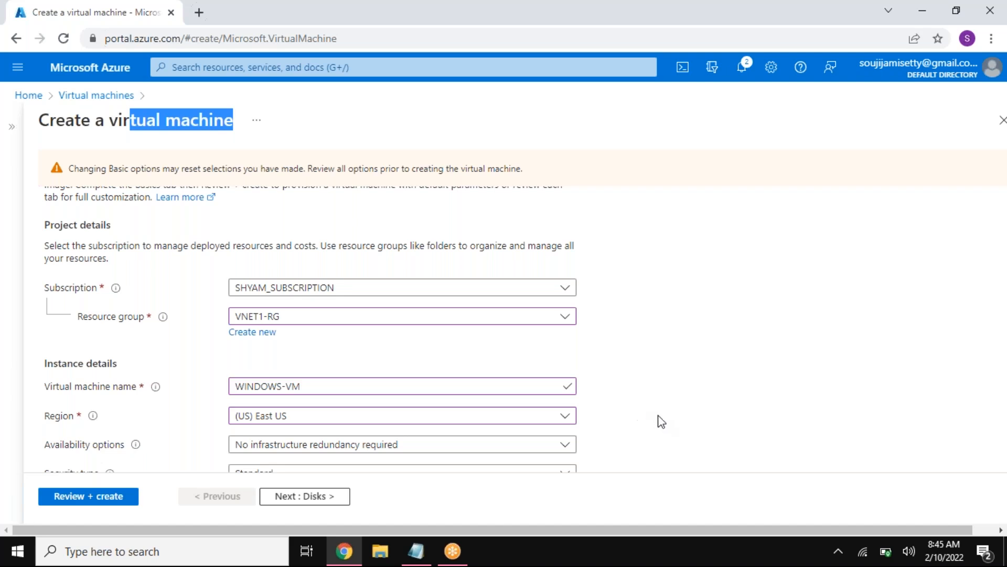
scroll(660, 415, down, 1)
scroll(670, 420, down, 1)
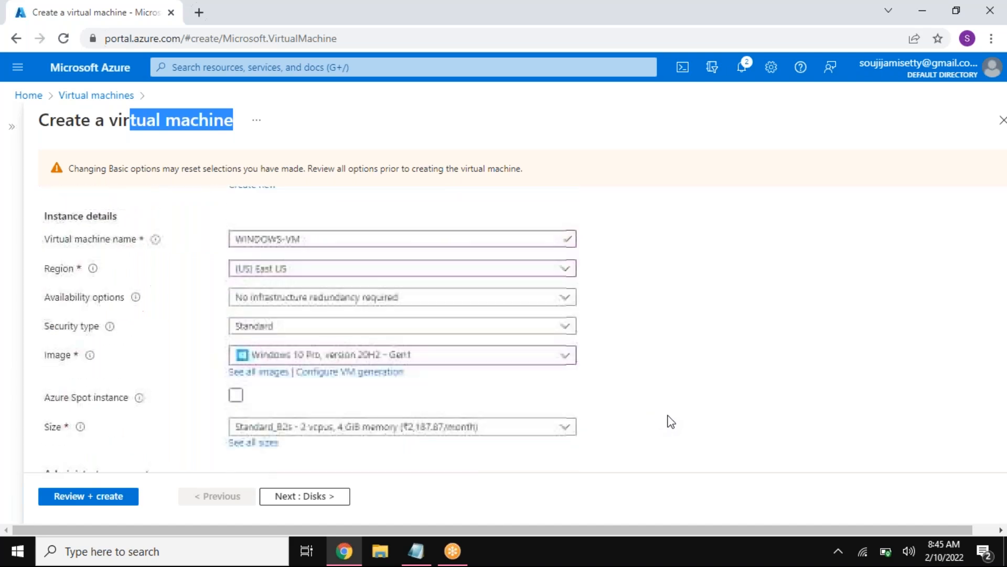
scroll(293, 249, down, 1)
scroll(367, 288, down, 2)
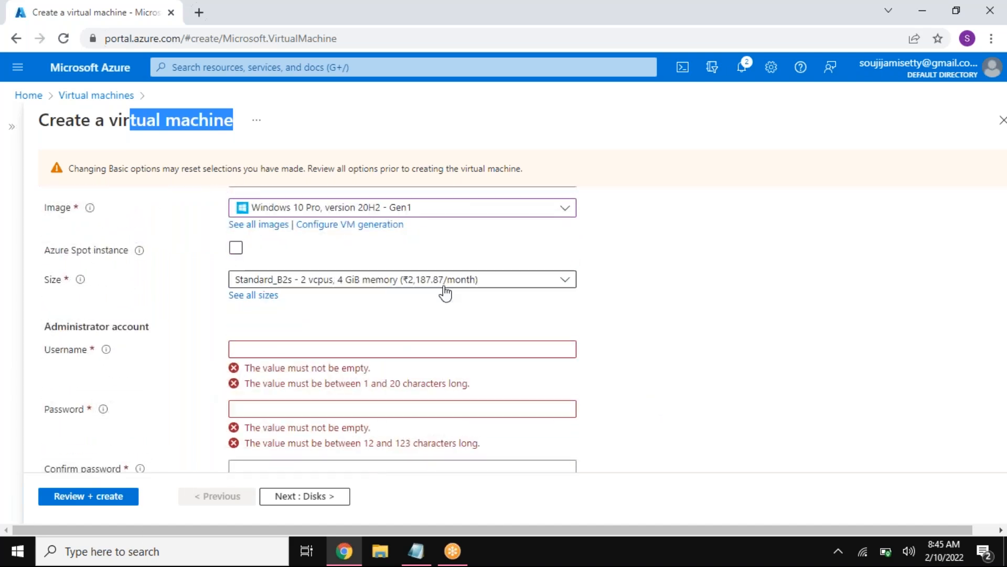
click(357, 355)
text(vritadmin)
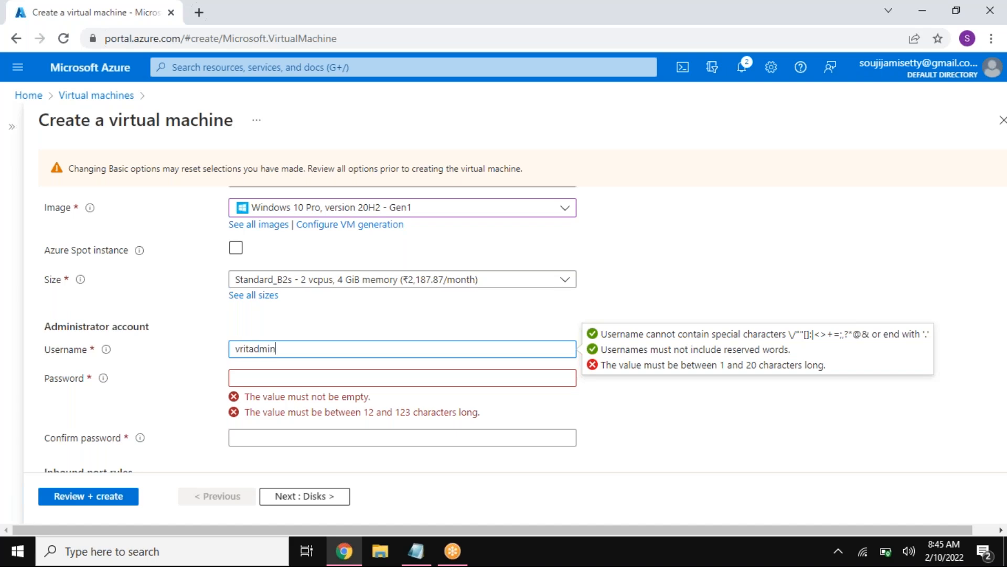
key(Tab)
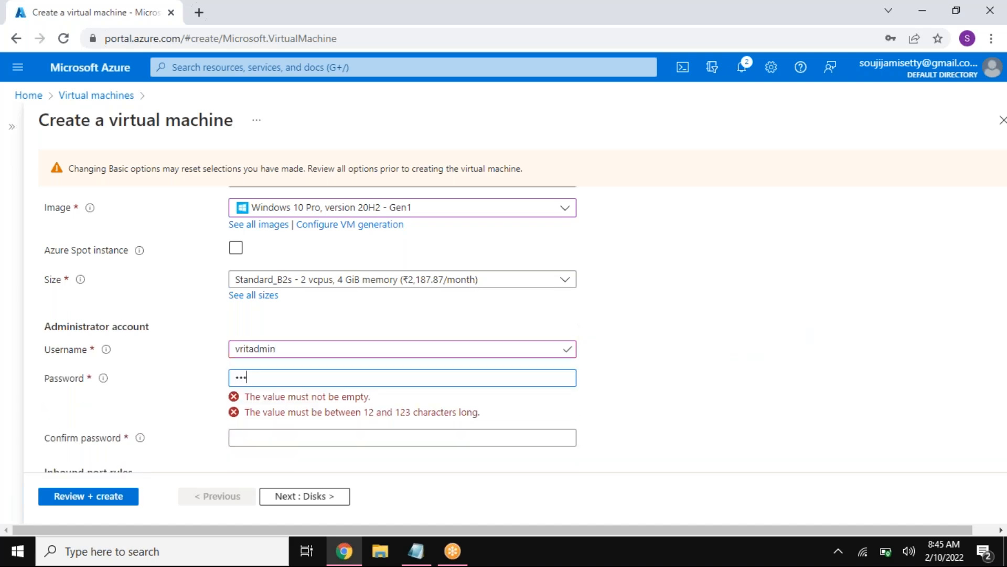
text(••••••••••••)
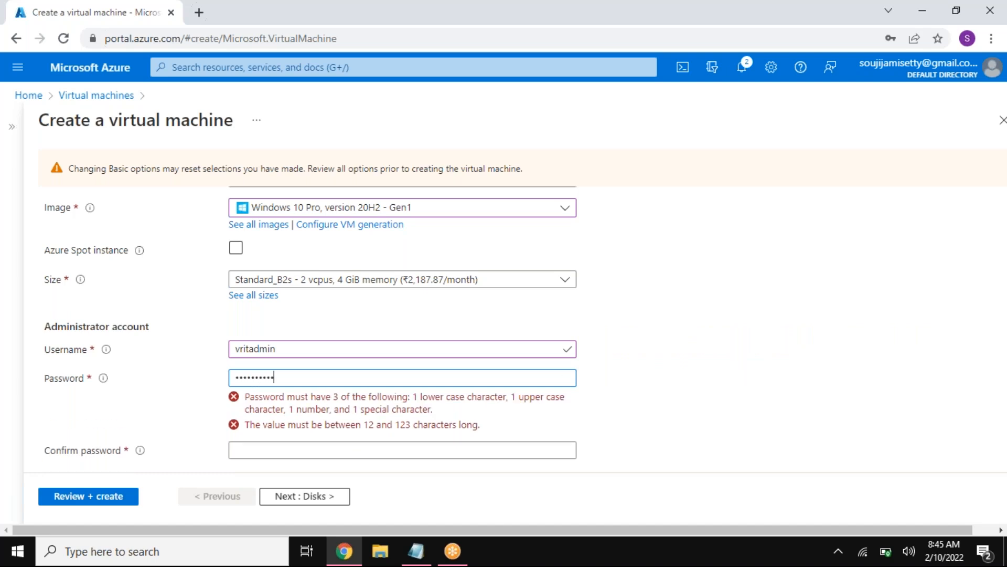
click(361, 406)
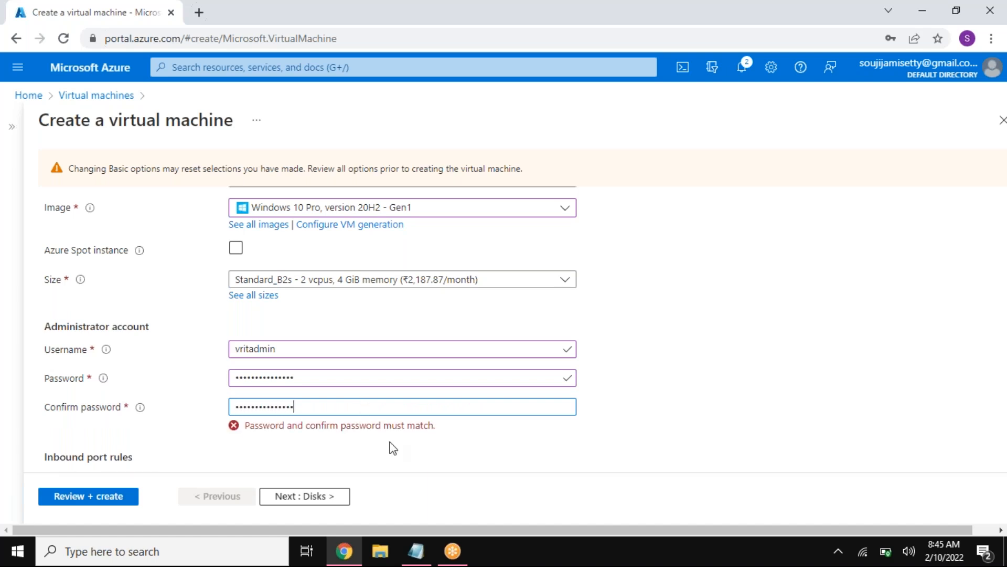
Step: Allow inbound ports HTTP (80), HTTPS (443) and SSH (22) alongside RDP (3389), and confirm the eligible Windows 10 license
scroll(386, 426, down, 3)
click(271, 400)
click(241, 358)
click(242, 334)
click(242, 311)
click(530, 404)
scroll(470, 464, down, 3)
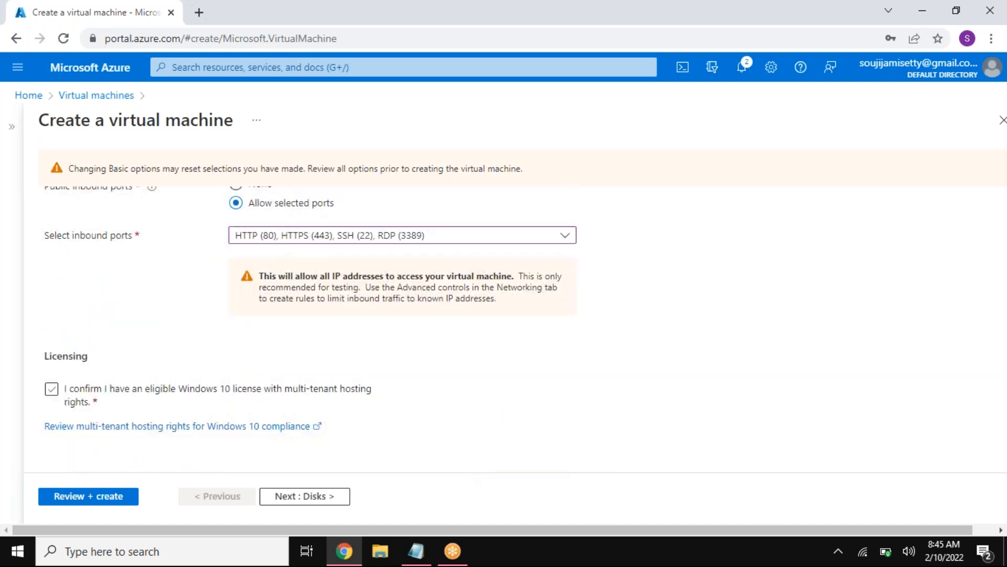
click(191, 404)
Step: Keep the default disk options and place the virtual machine in VNET1 on SUBNET1 (10.1.1.0/24), checking the subnet against the notes
click(328, 496)
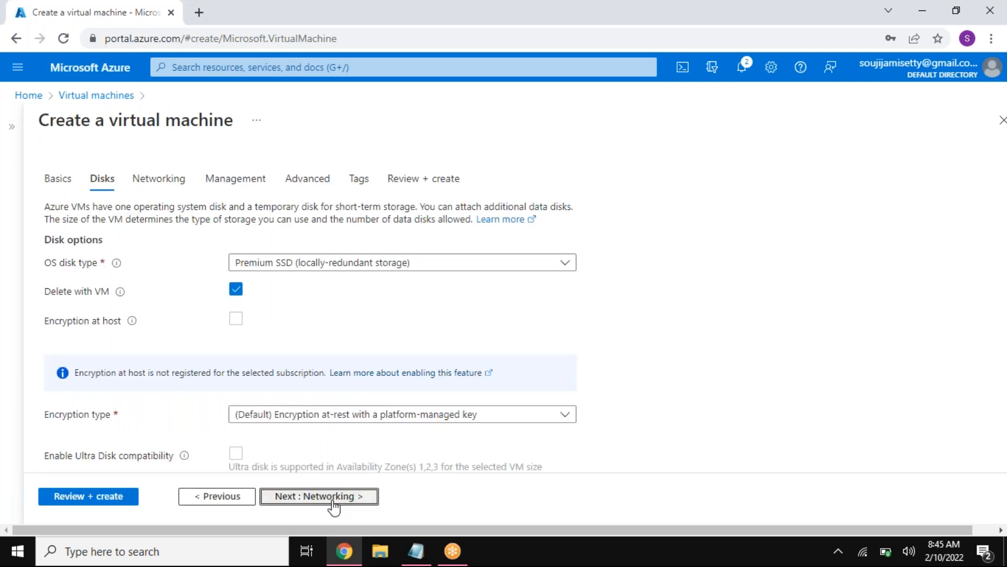
click(332, 501)
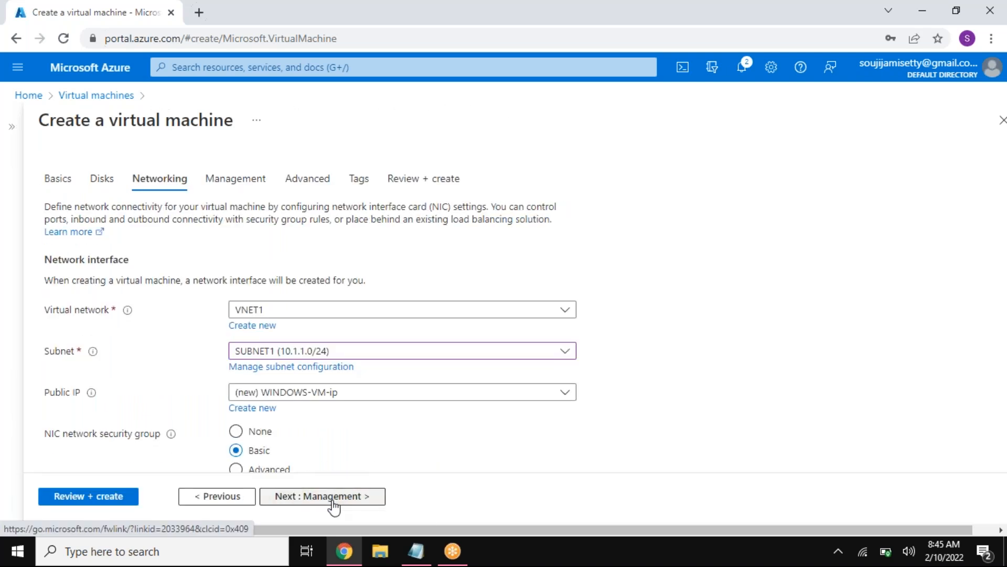
click(316, 320)
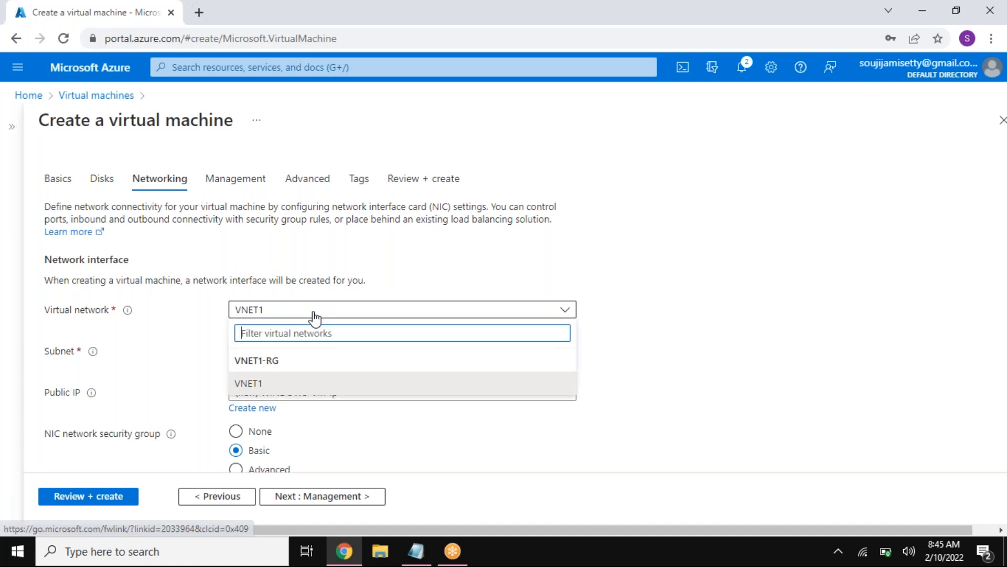
click(316, 320)
click(325, 317)
click(326, 315)
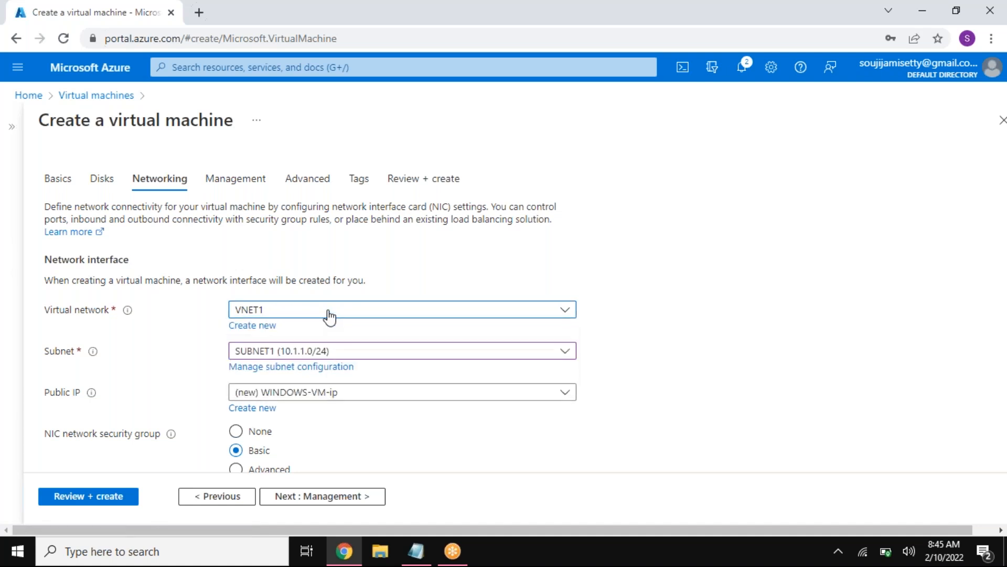
click(326, 352)
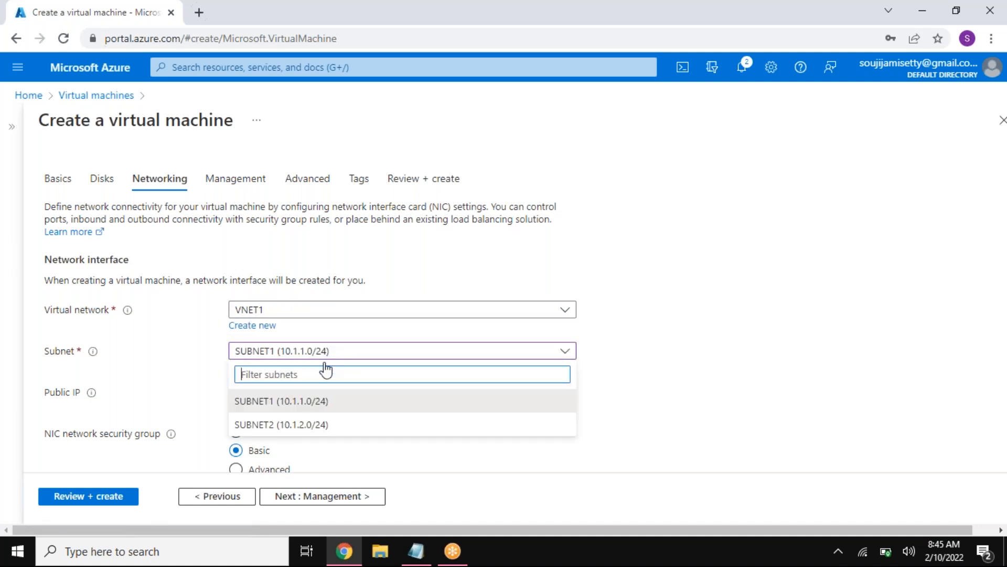
click(294, 408)
click(415, 551)
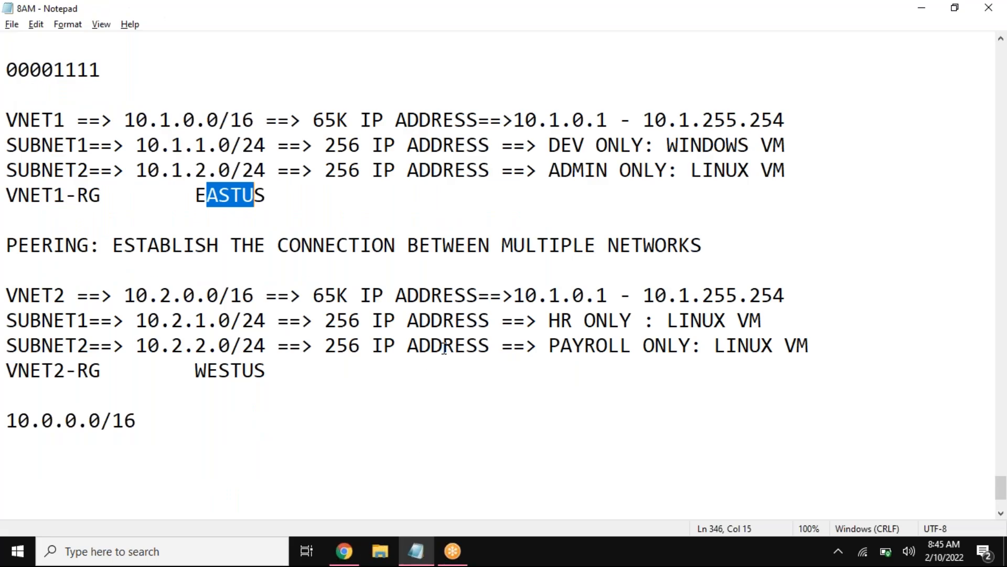
drag(54, 145, 809, 134)
click(343, 551)
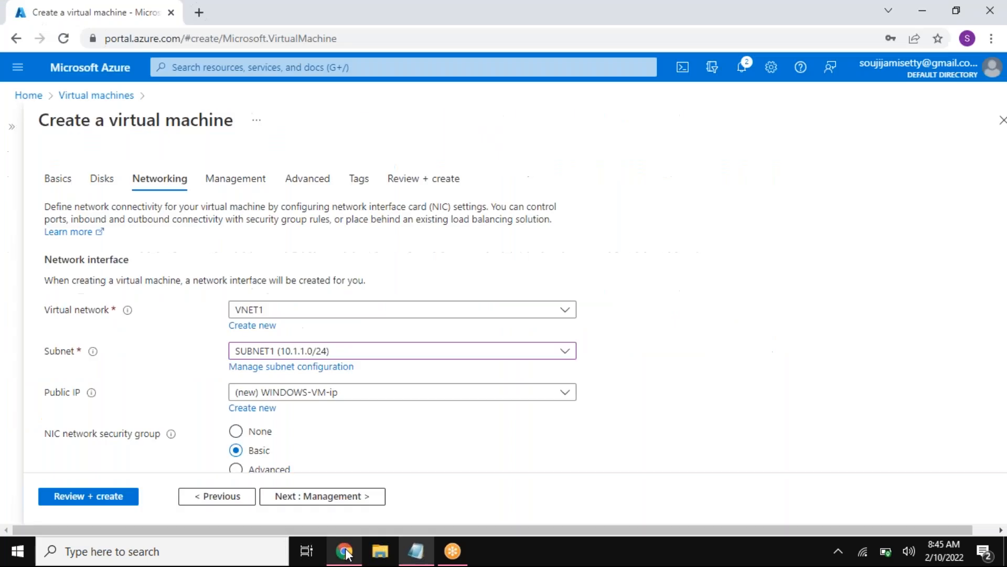
Step: Leave the management, advanced and tag settings at their defaults, then review the hourly price and create the virtual machine
click(313, 500)
click(313, 497)
click(309, 496)
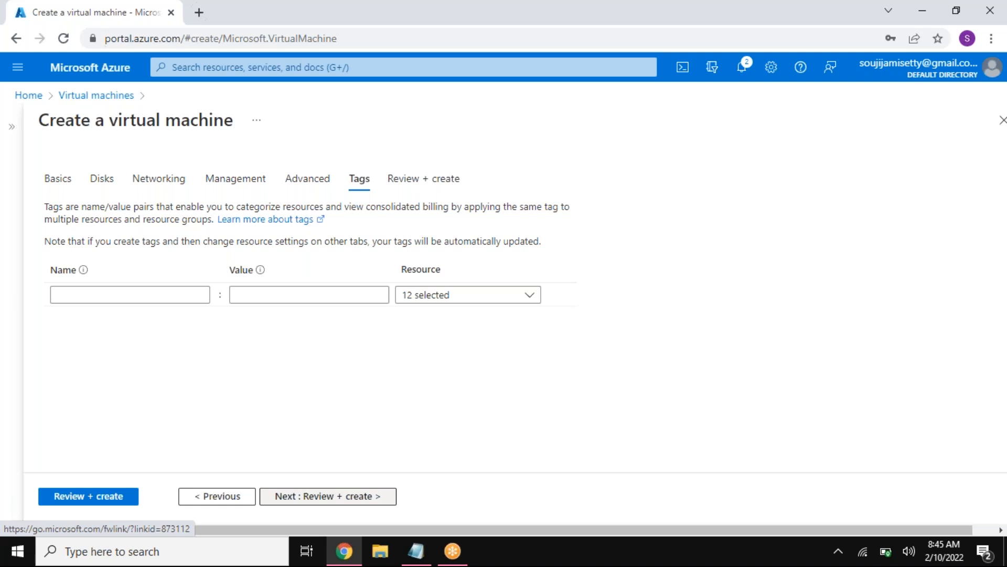
click(310, 496)
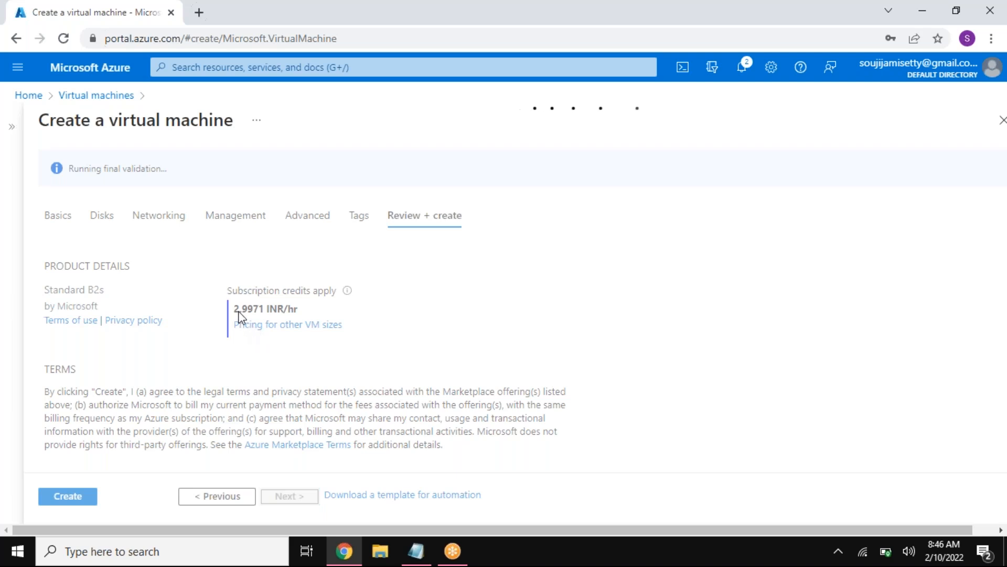
drag(233, 309, 258, 321)
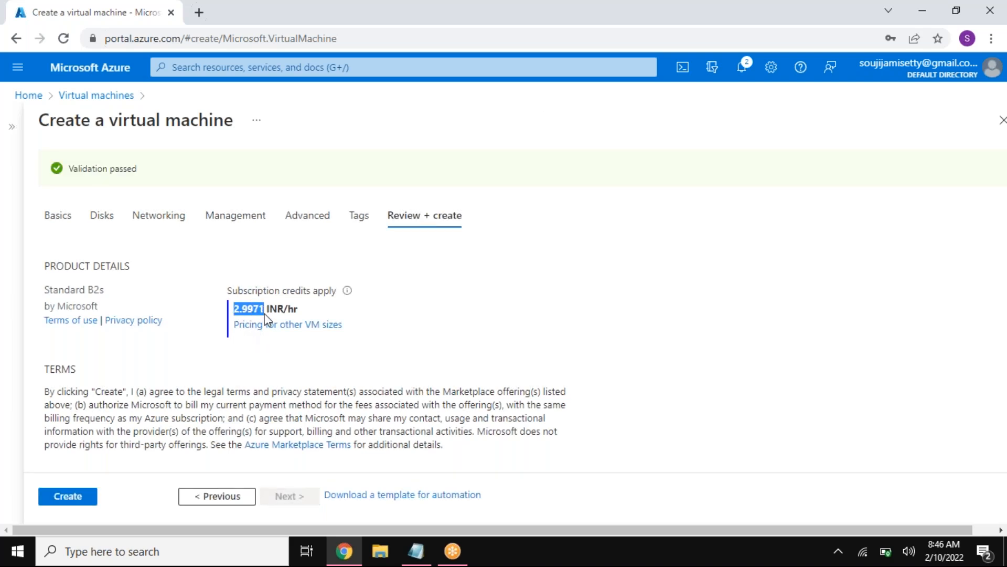
click(82, 497)
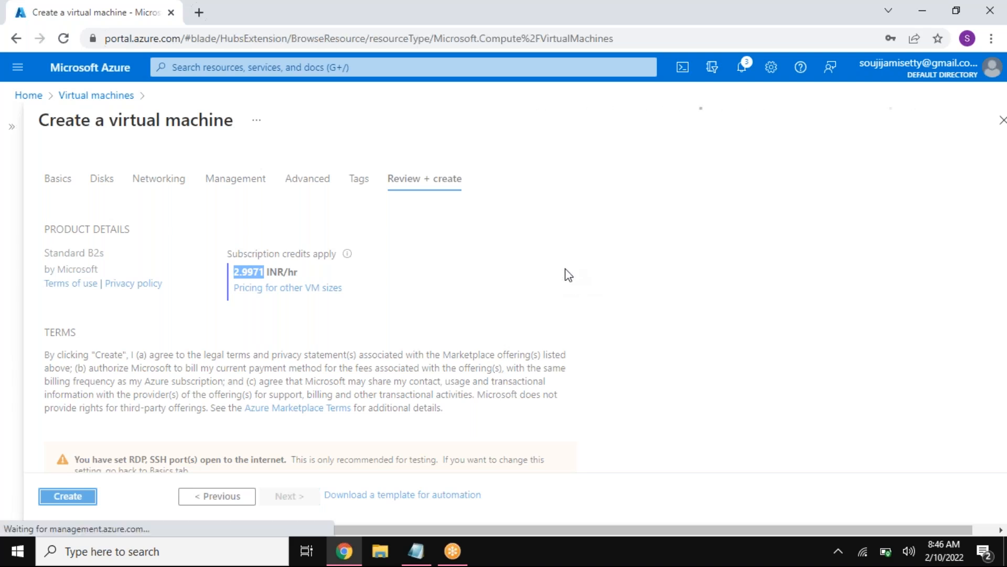
Step: Start creating another virtual machine and assign it to the VNET1-RG resource group
click(29, 95)
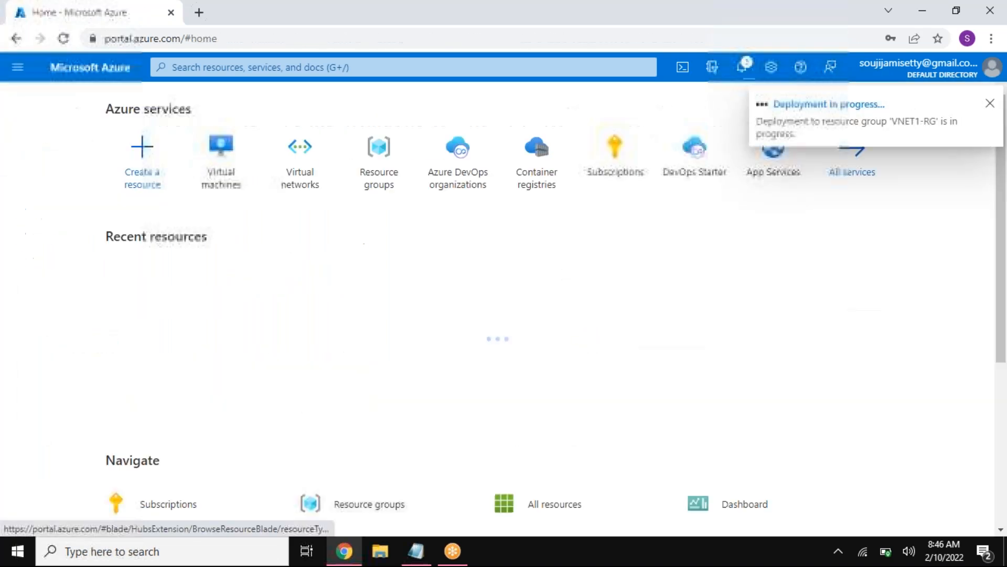
click(223, 156)
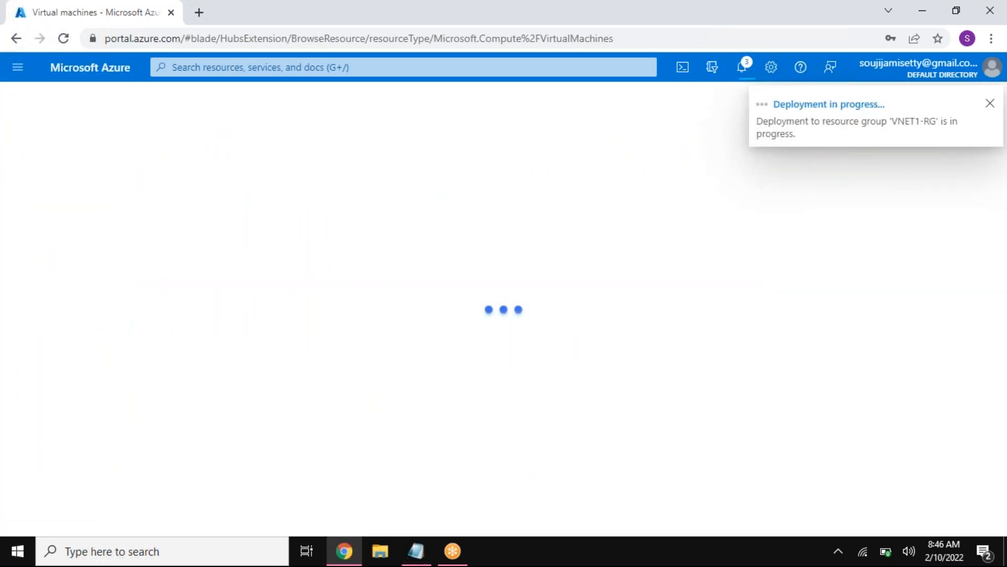
click(70, 167)
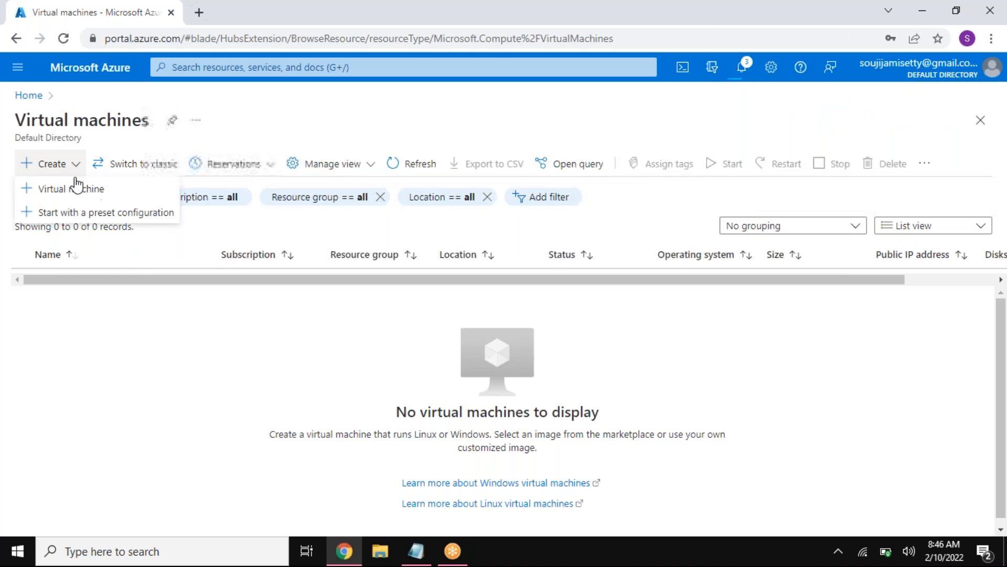
click(84, 189)
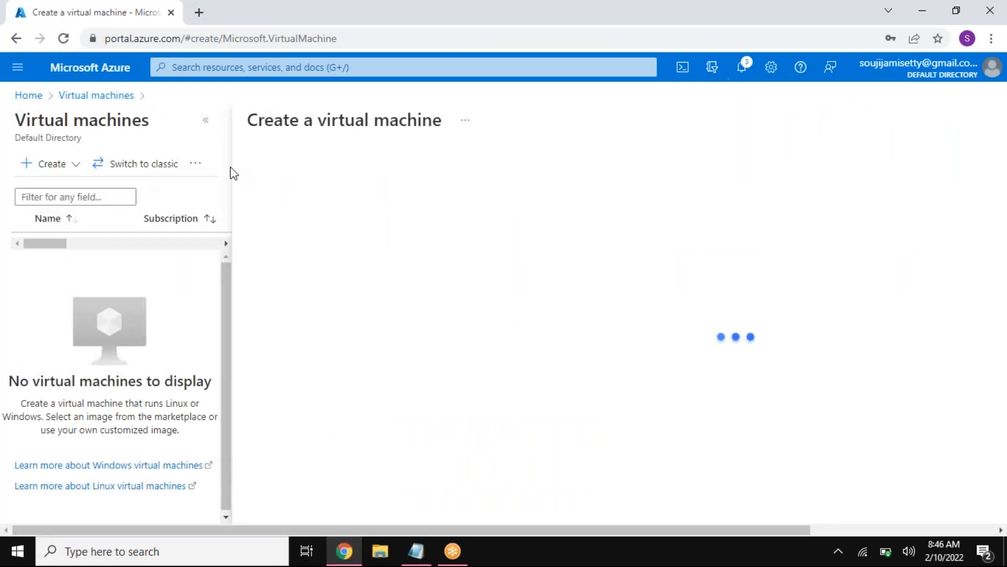
click(205, 122)
click(303, 354)
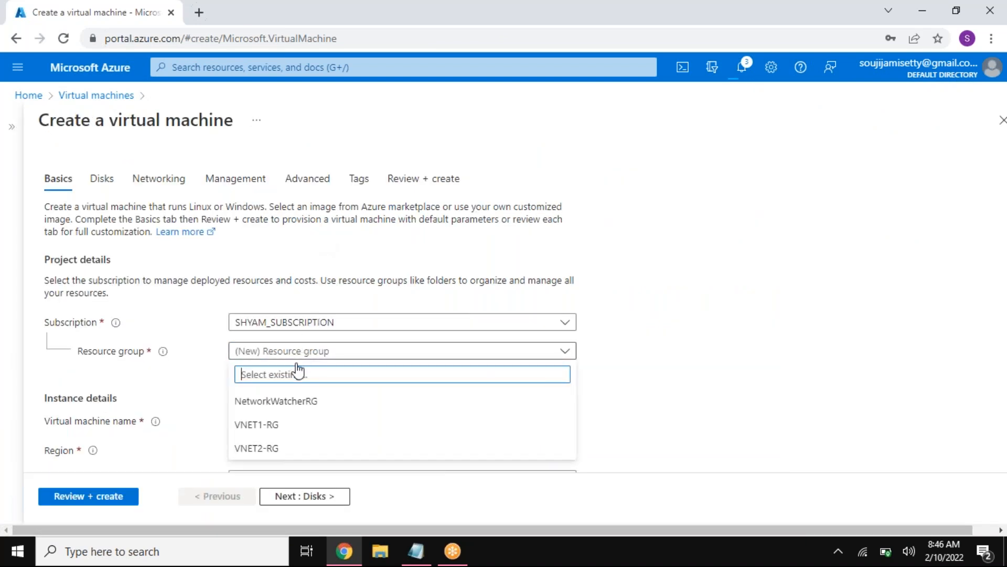
click(284, 425)
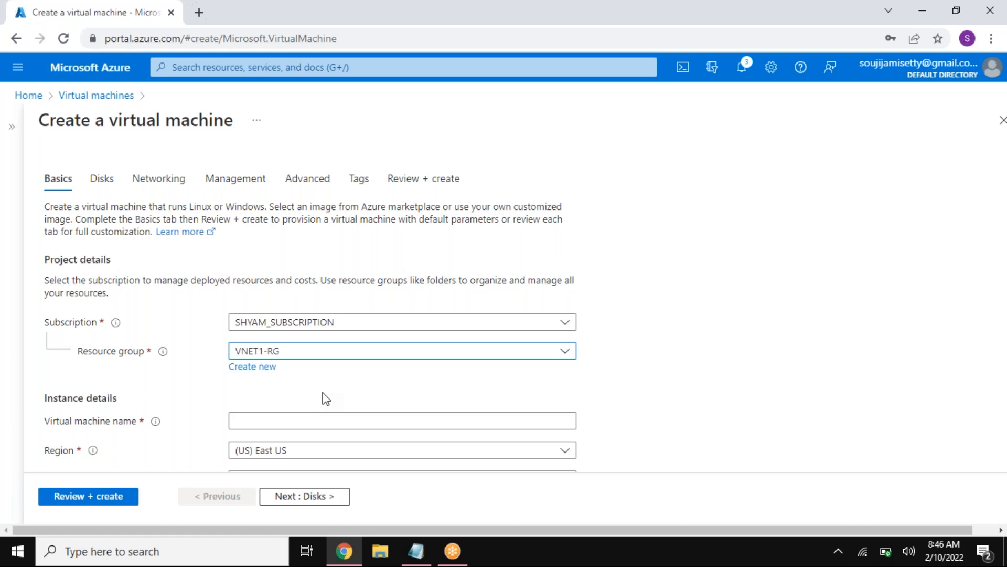
Step: Name the new virtual machine VNET1-LINUX-VM
scroll(326, 398, down, 1)
click(333, 347)
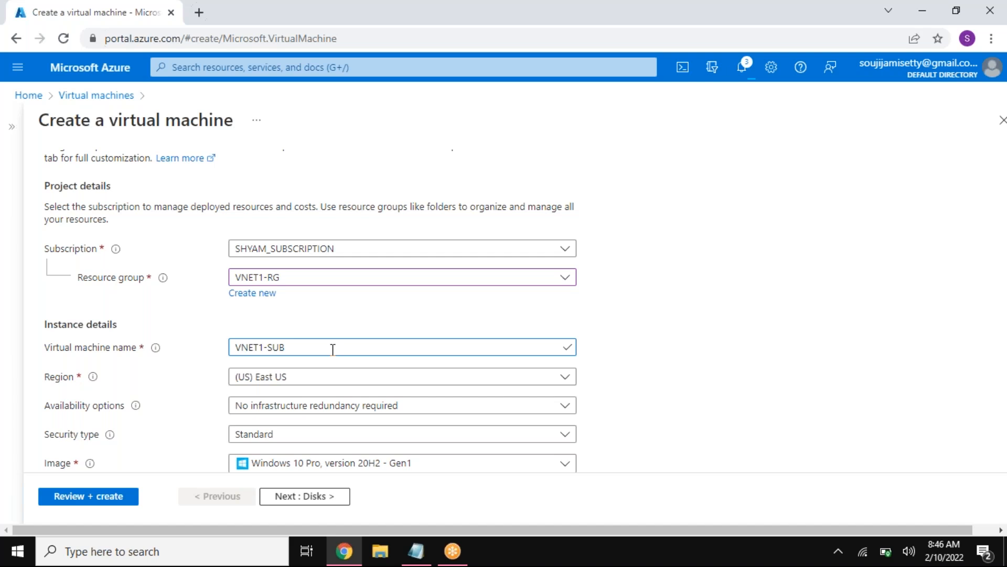
text(LINUX-VM)
click(320, 378)
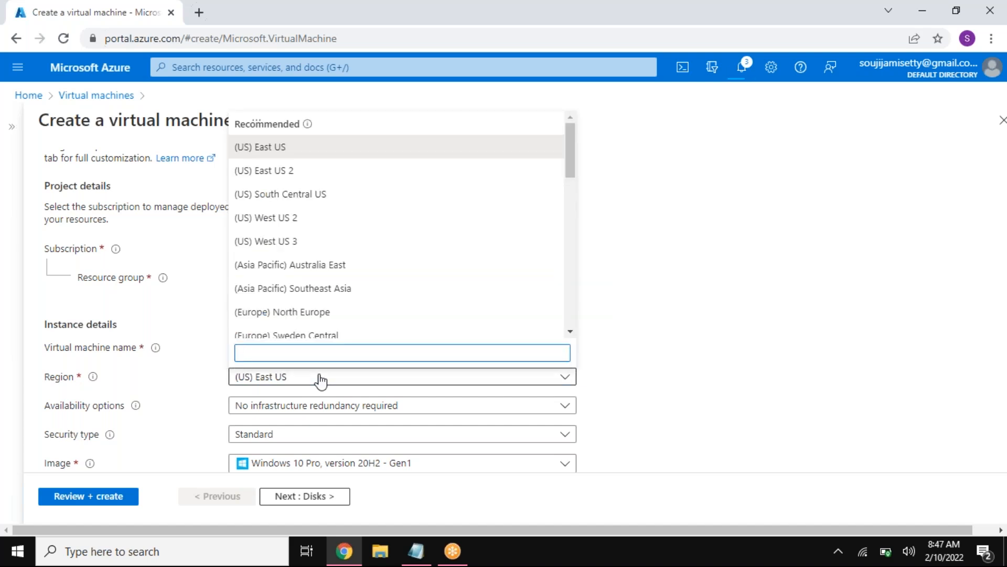
text(WEST)
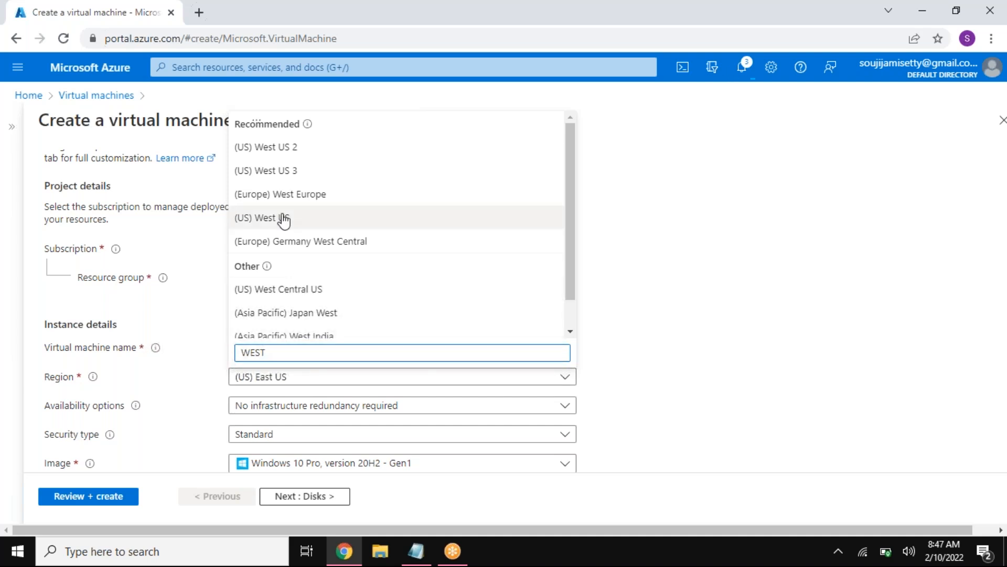
click(284, 220)
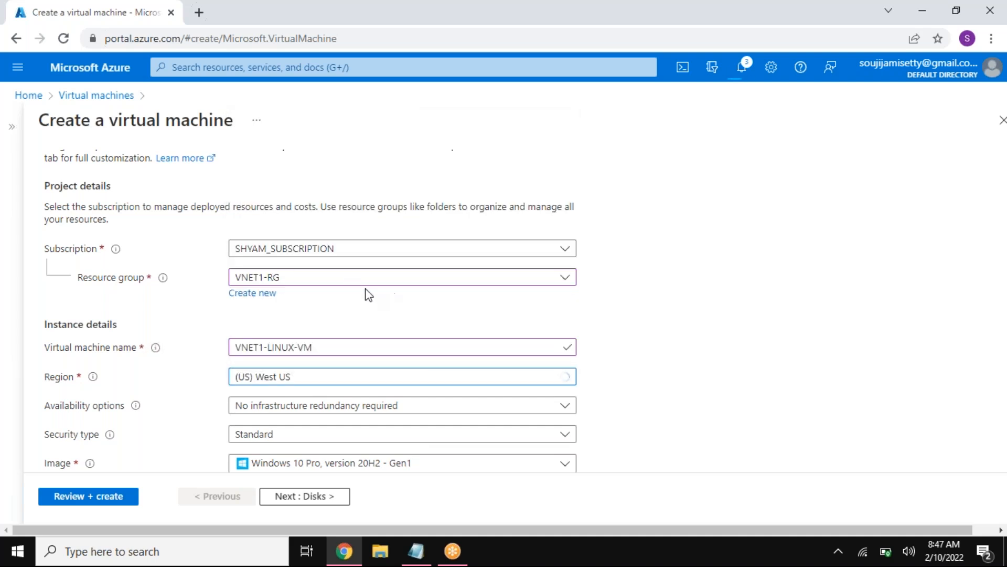
click(307, 383)
text(EAST)
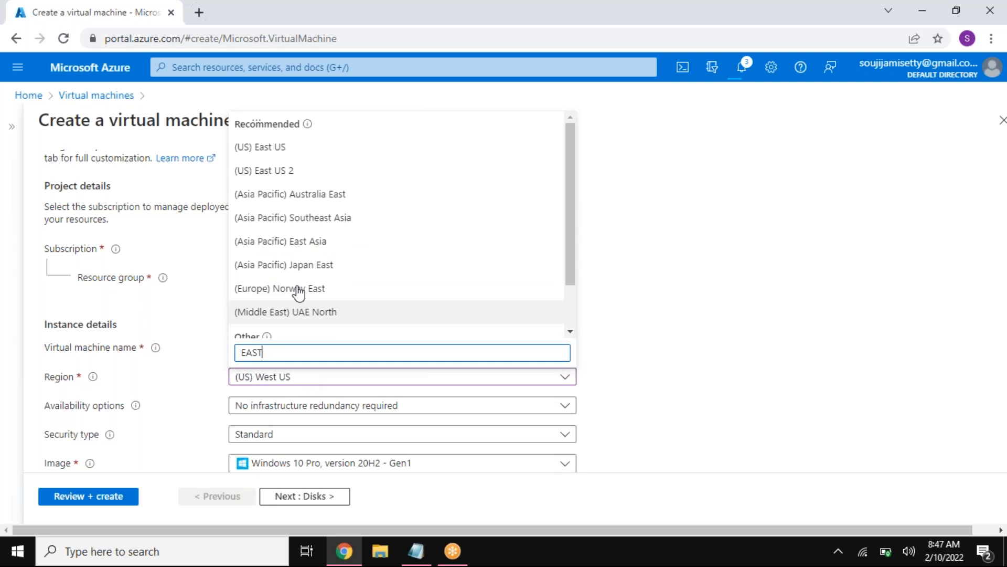
click(276, 148)
Step: Check the Linux VM's planned subnet, region and resource group in the notes, and select Ubuntu Server 20.04 LTS - Gen2 as the image
click(416, 550)
drag(787, 169, 549, 180)
drag(274, 196, 209, 195)
drag(101, 195, 30, 195)
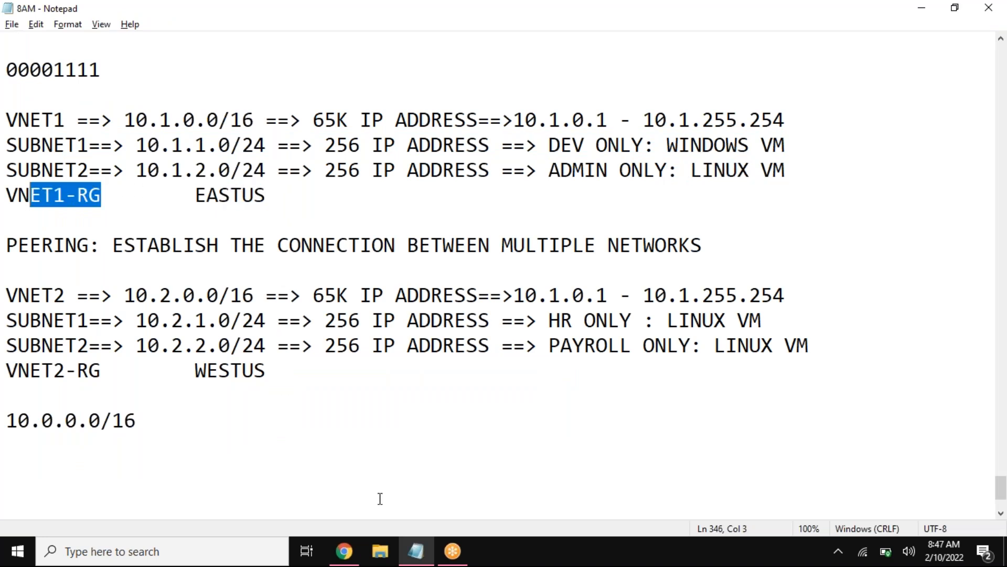
click(344, 551)
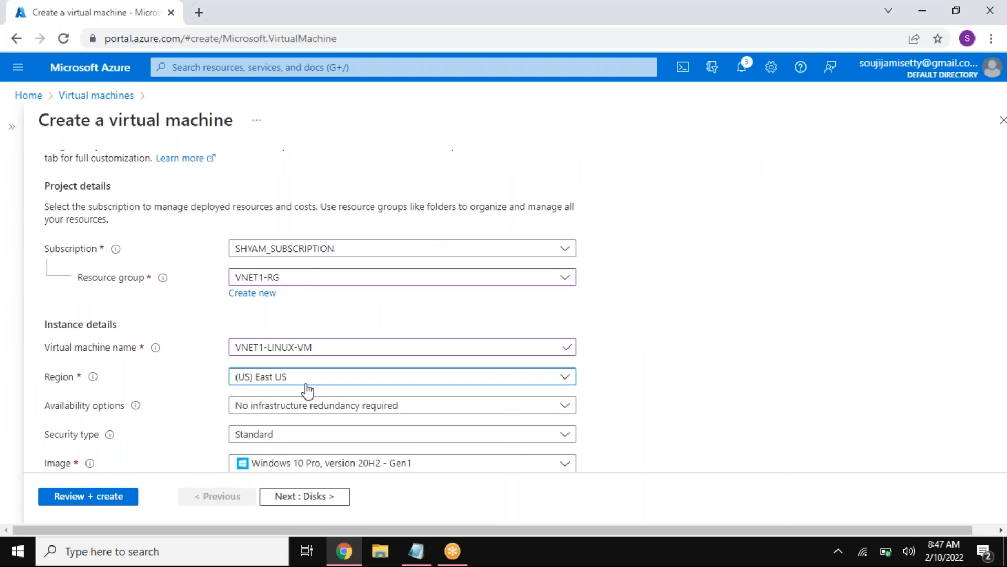
drag(319, 349, 235, 349)
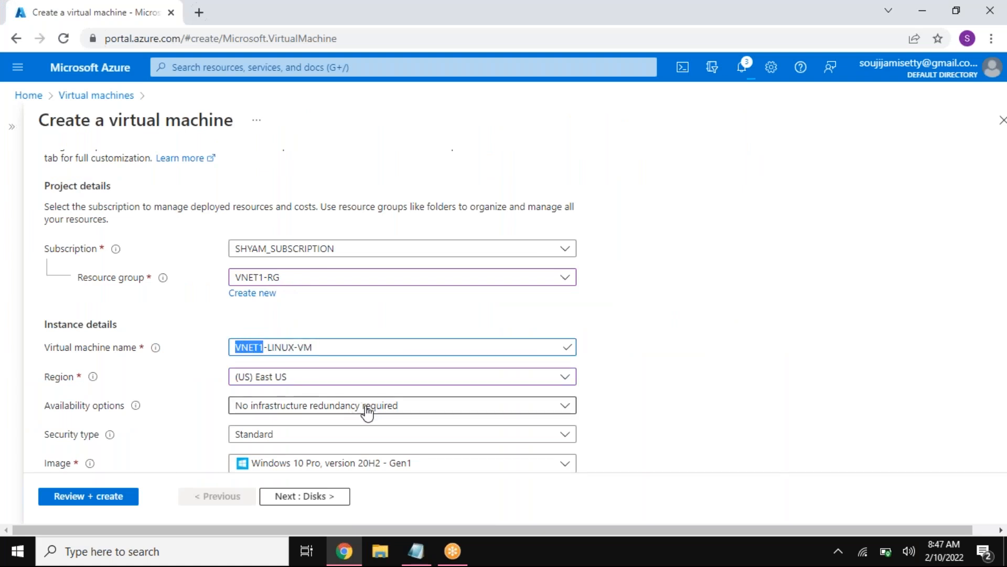
scroll(373, 409, down, 3)
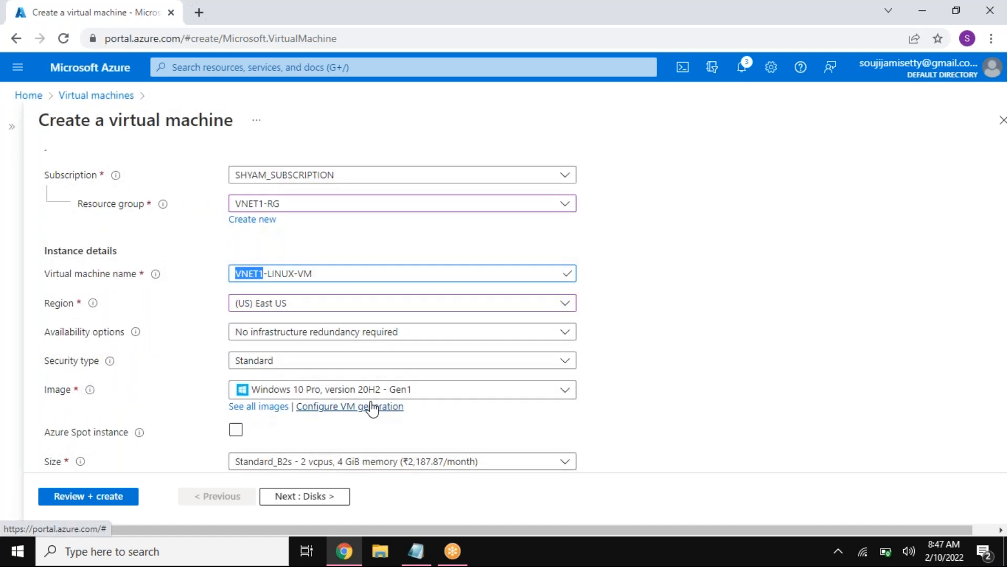
click(333, 319)
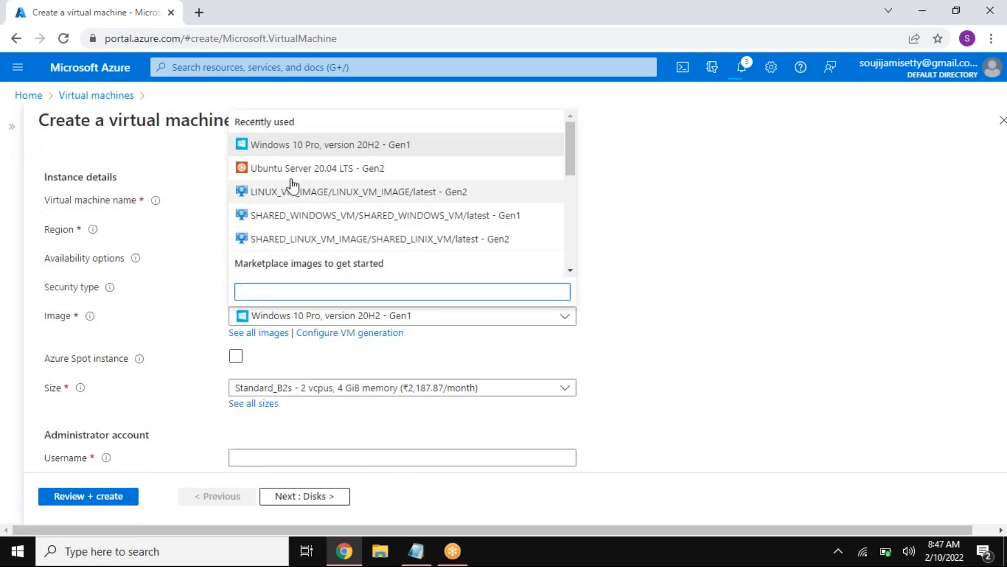
click(295, 169)
Step: Use password authentication with vritadmin as the administrator username, and fill in and confirm the administrator password
scroll(349, 362, down, 5)
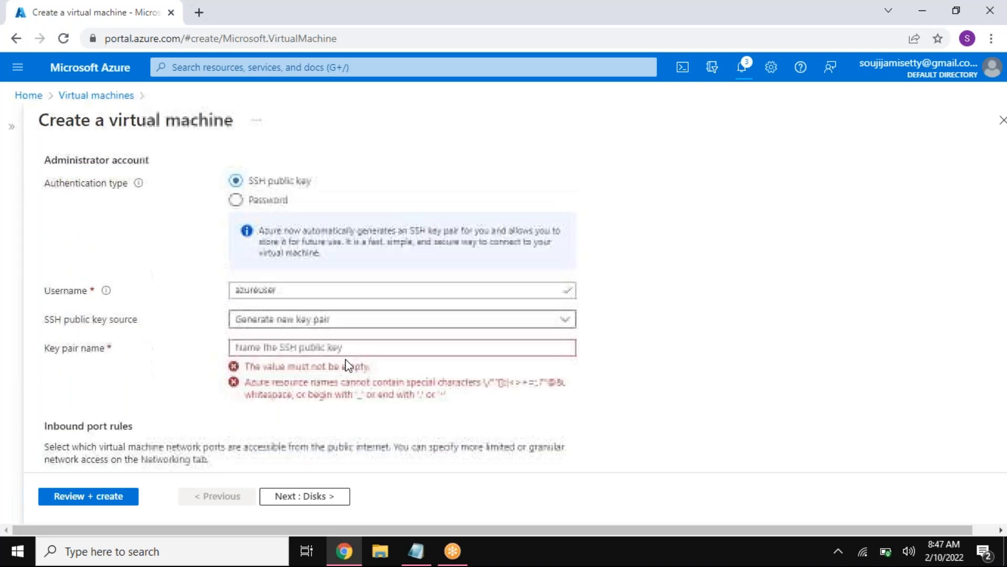
click(271, 183)
click(297, 212)
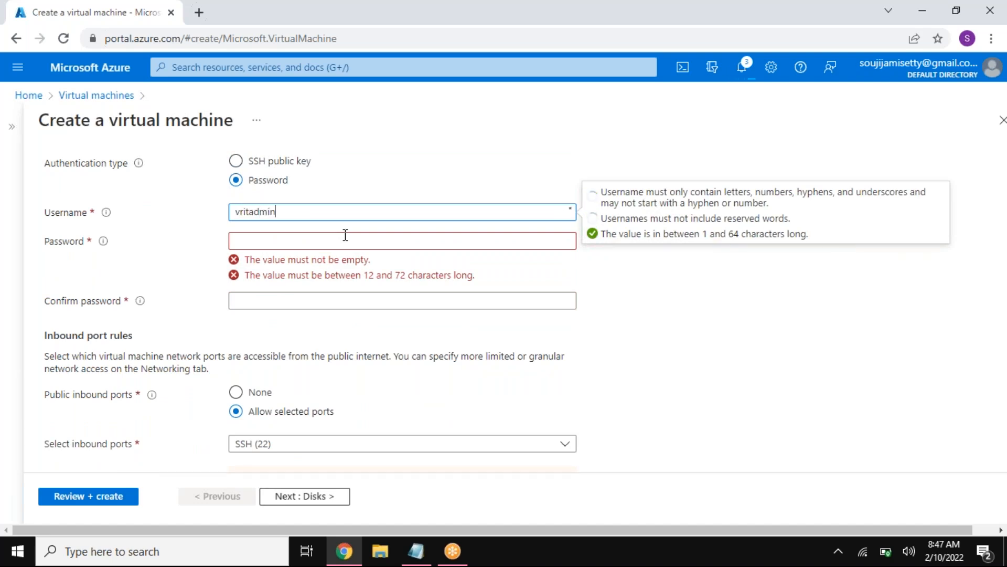
click(345, 235)
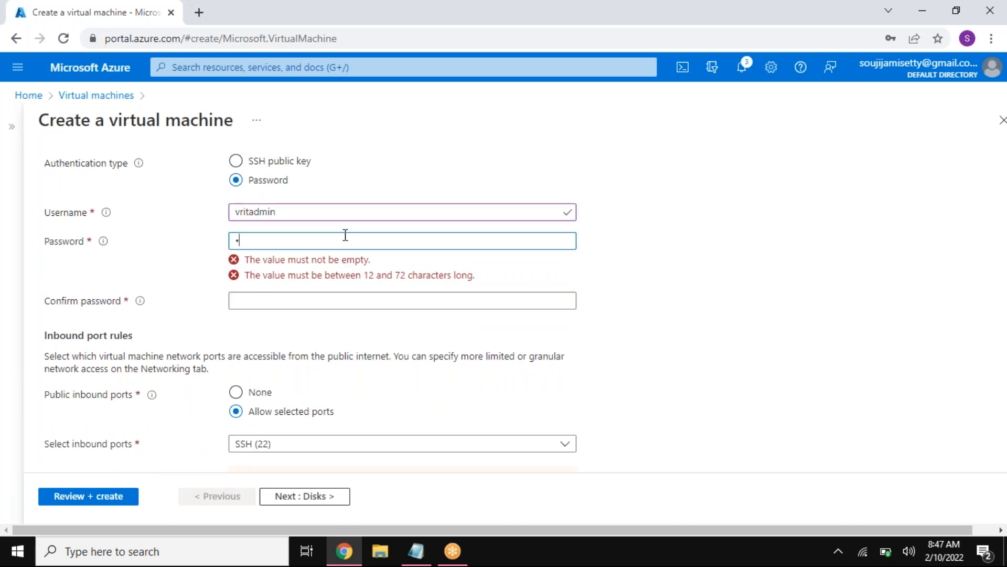
text(****)
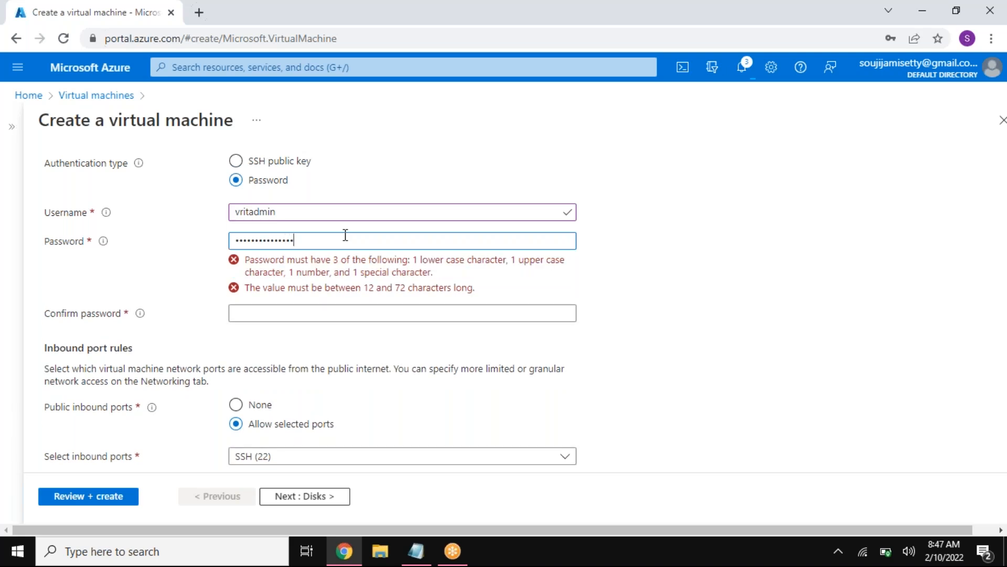
key(Tab)
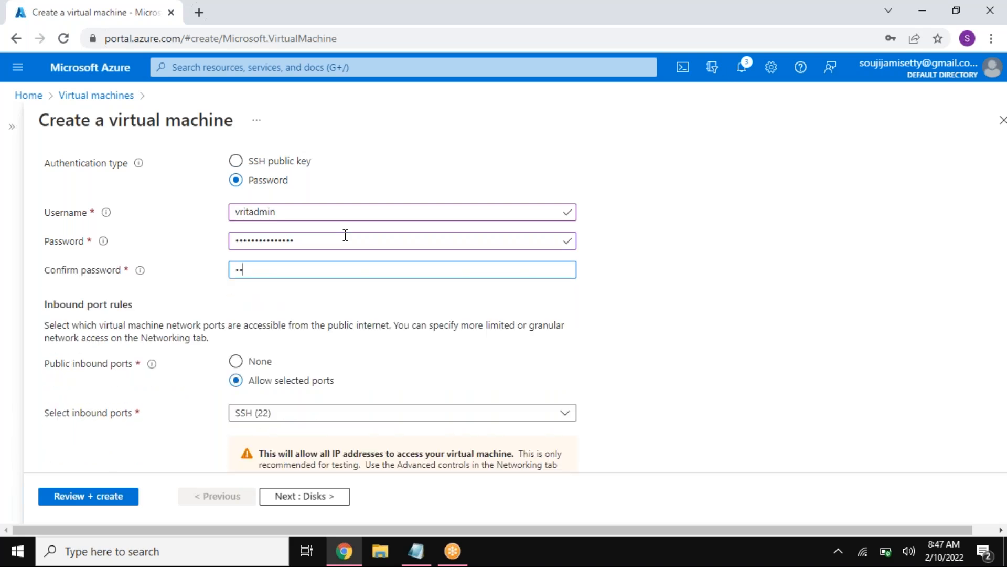
text(**********)
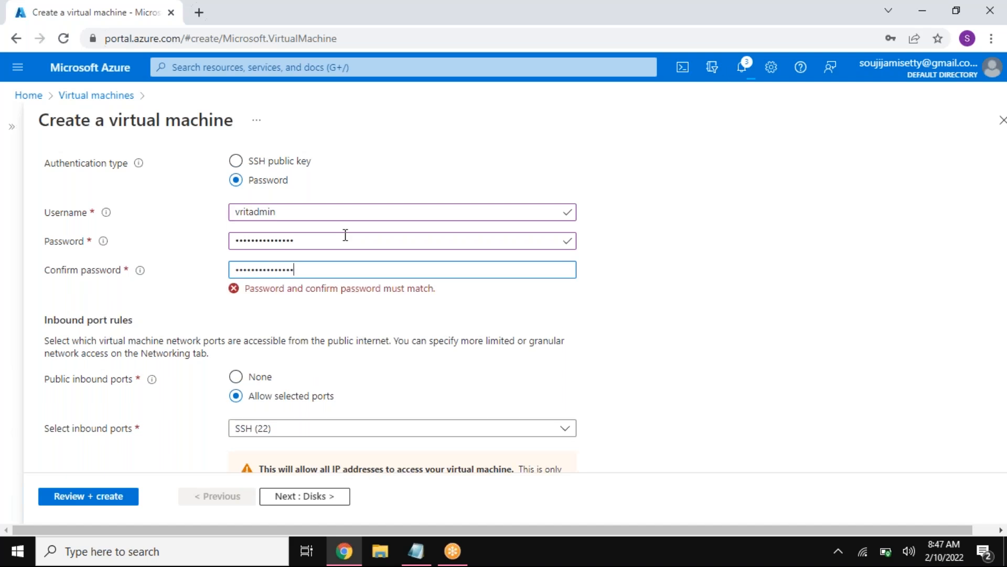
text(*)
Step: Allow inbound ports HTTP (80) and HTTPS (443) alongside SSH (22), and proceed to the disk settings
click(254, 415)
click(241, 368)
click(241, 344)
click(386, 470)
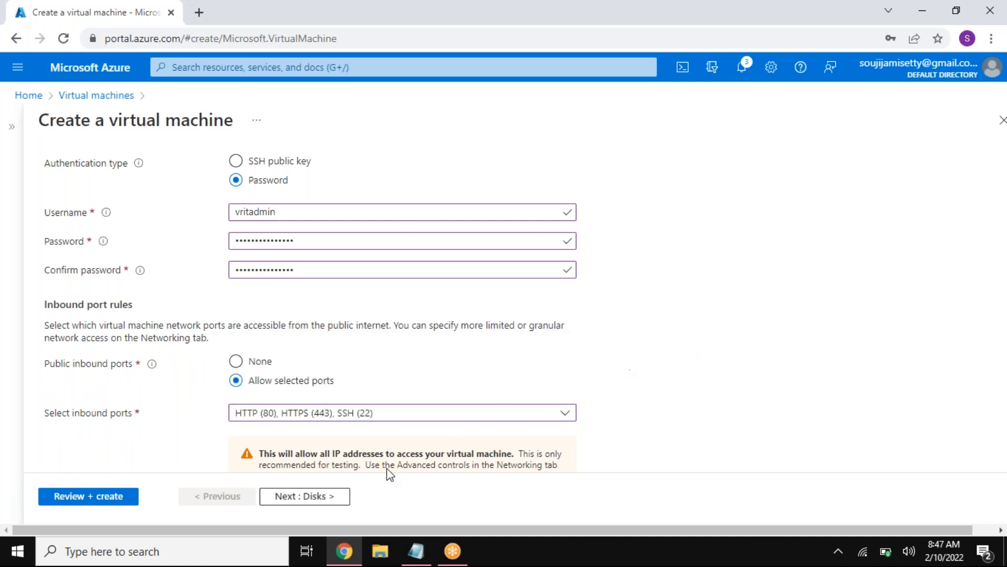
click(321, 496)
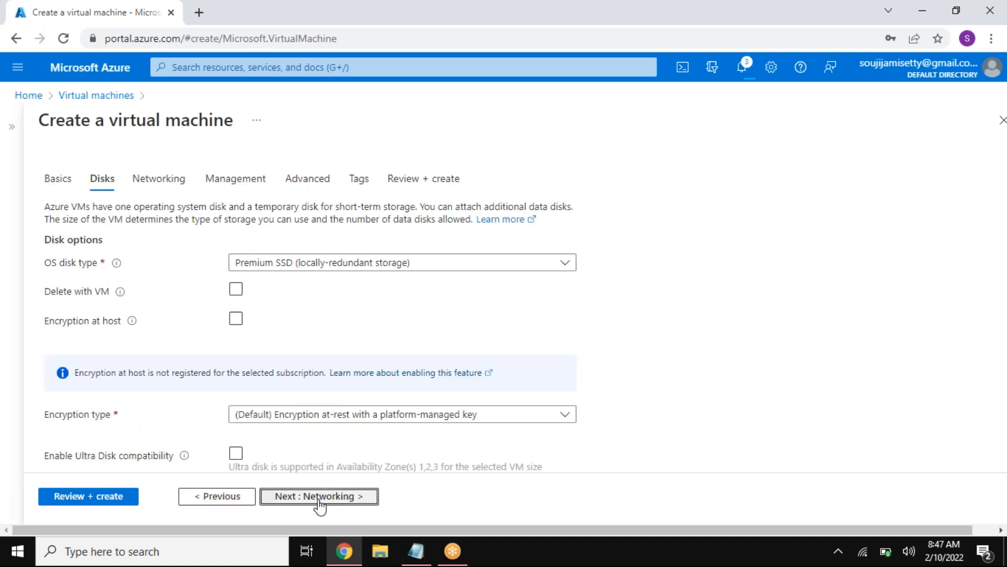
Step: Place the Linux VM in SUBNET2 (10.1.2.0/24) of VNET1
click(318, 501)
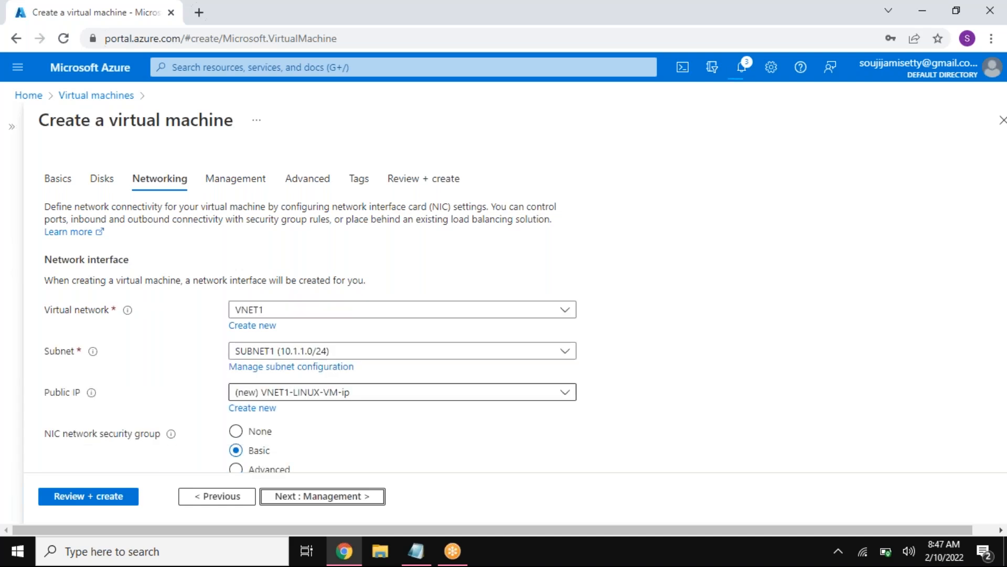
click(315, 350)
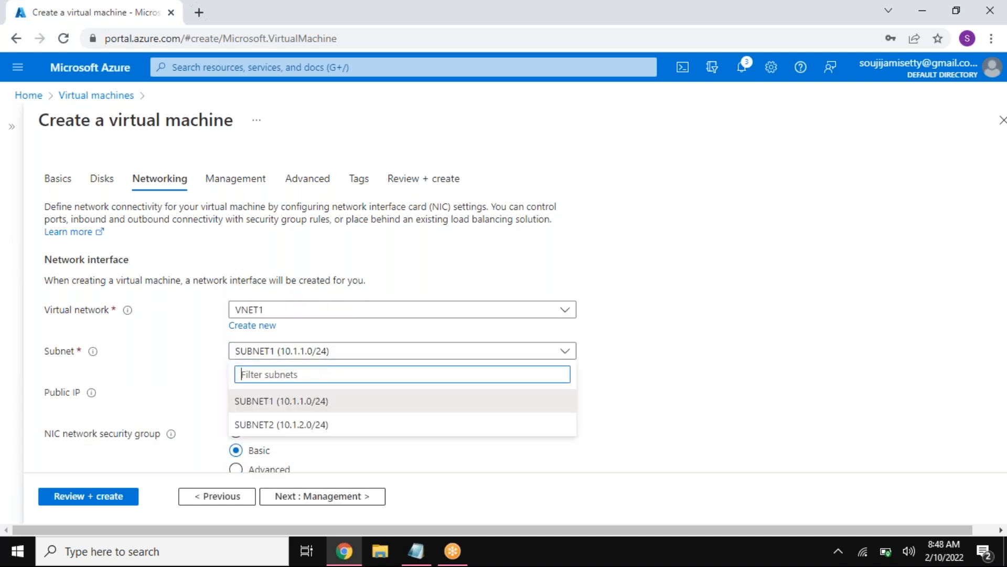
click(287, 425)
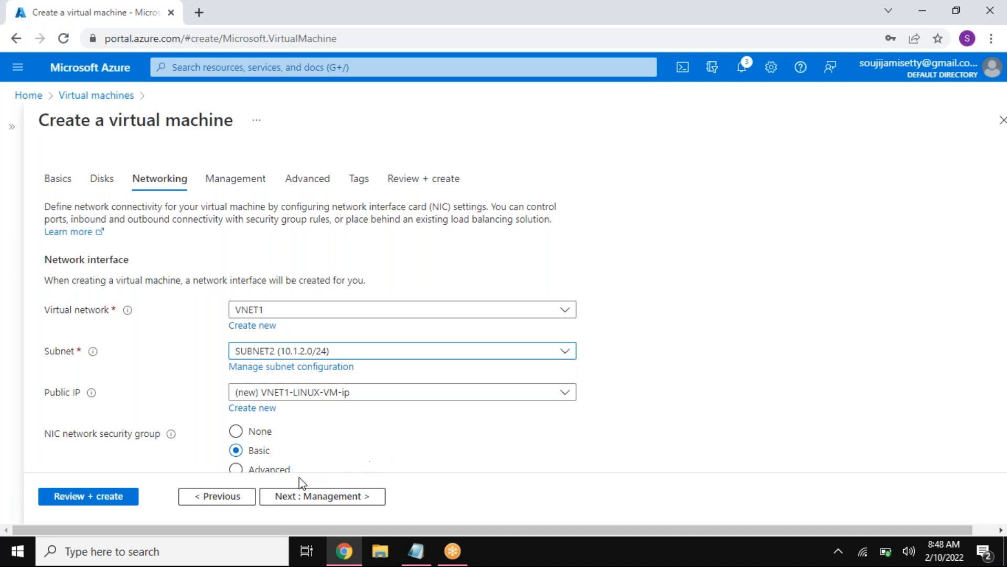
Step: Keep the default management, advanced and tag settings, and create VNET1-LINUX-VM
click(321, 499)
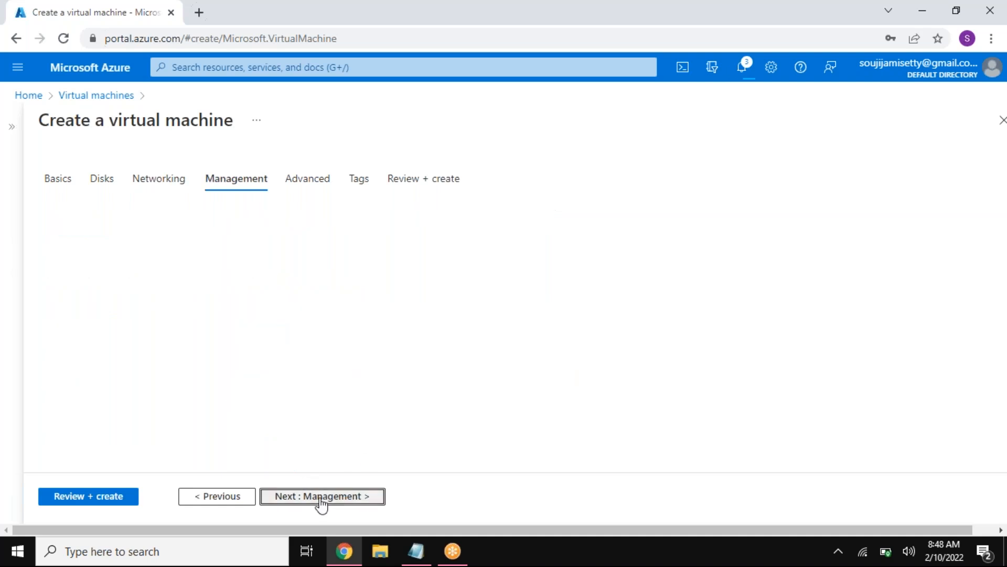
click(320, 499)
click(320, 499)
click(320, 498)
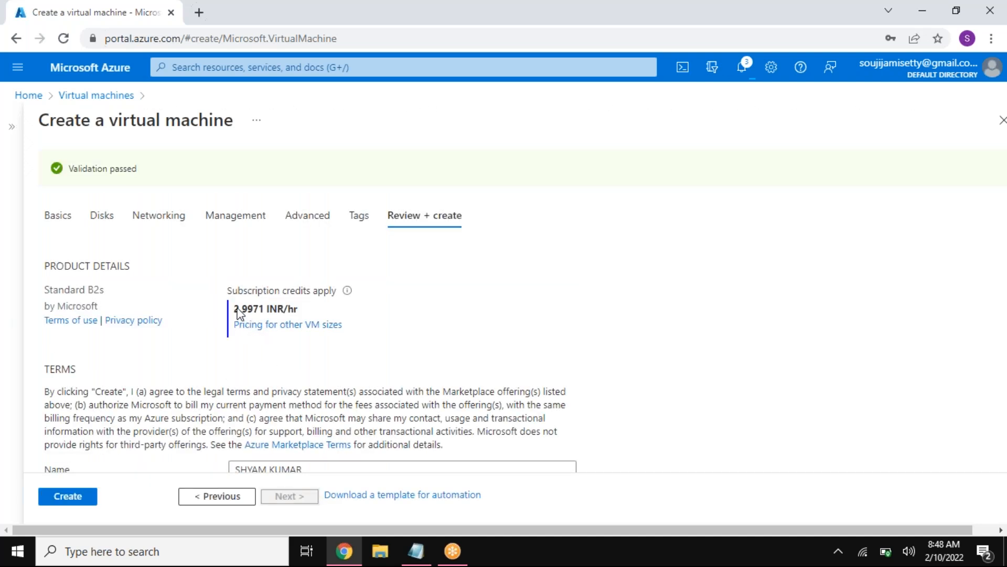
click(67, 497)
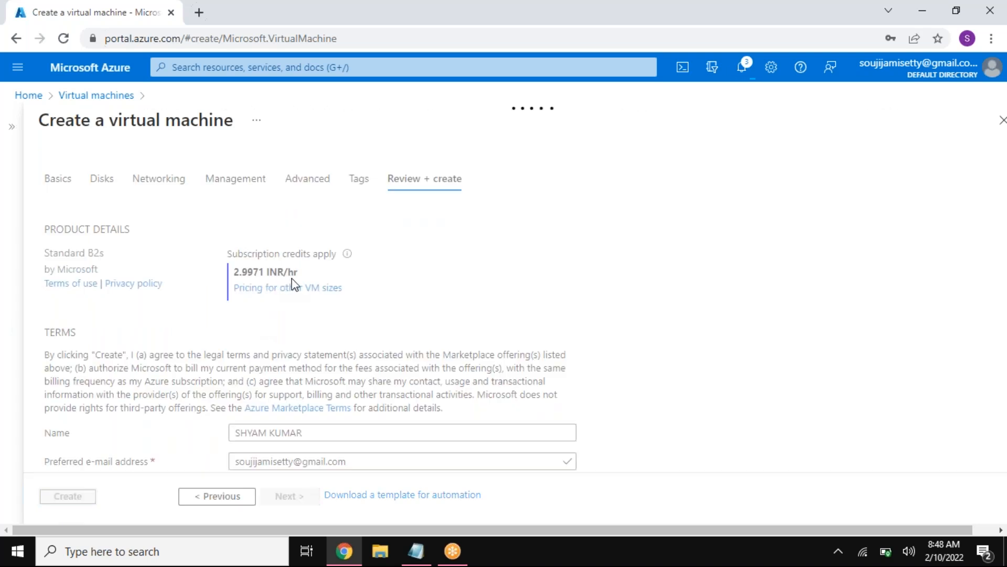
Step: Check the notes for the planned operating system, subnet, region and resource group of VNET2's HR virtual machine
click(423, 559)
drag(762, 319, 660, 319)
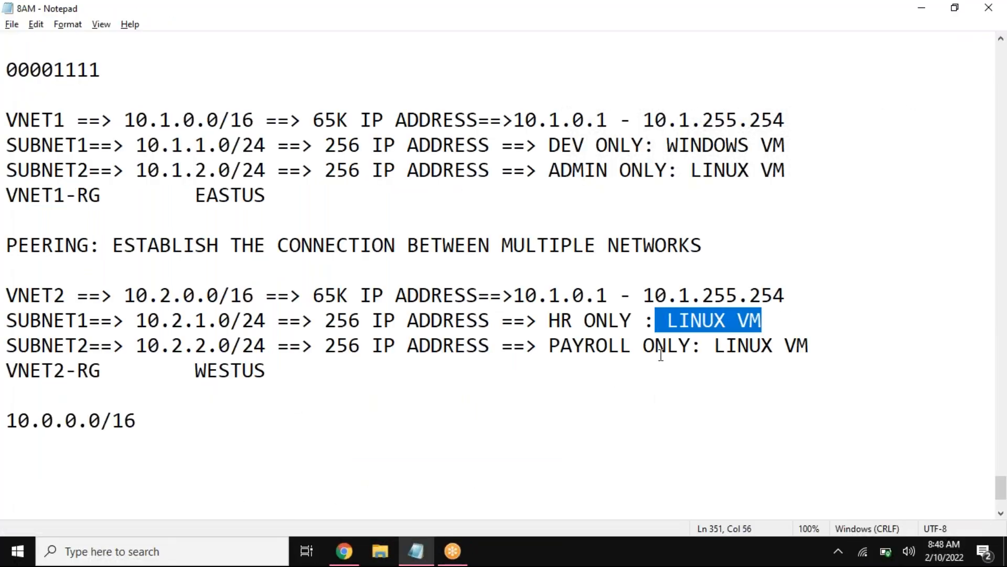
drag(74, 300, 7, 300)
drag(87, 321, 18, 320)
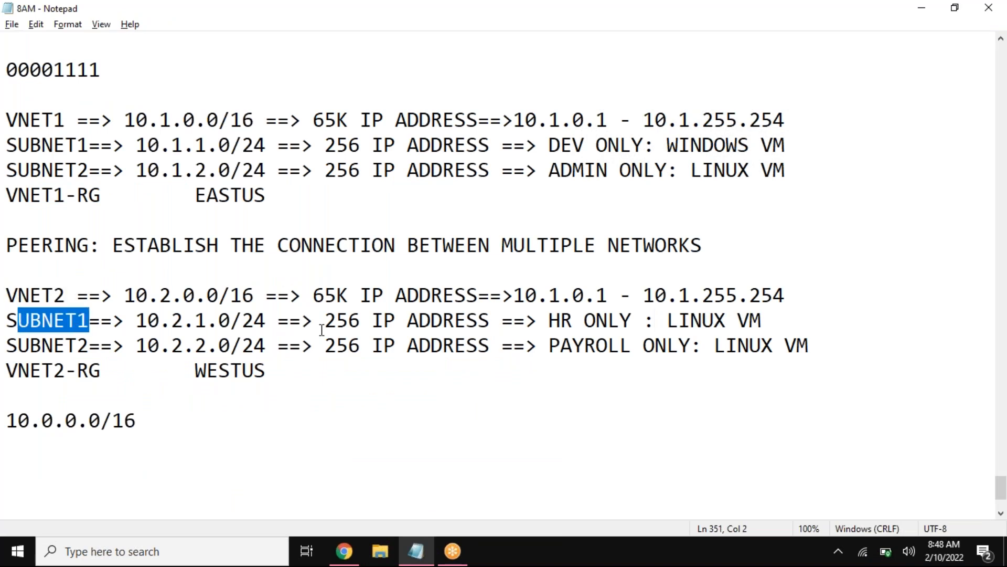
double_click(209, 372)
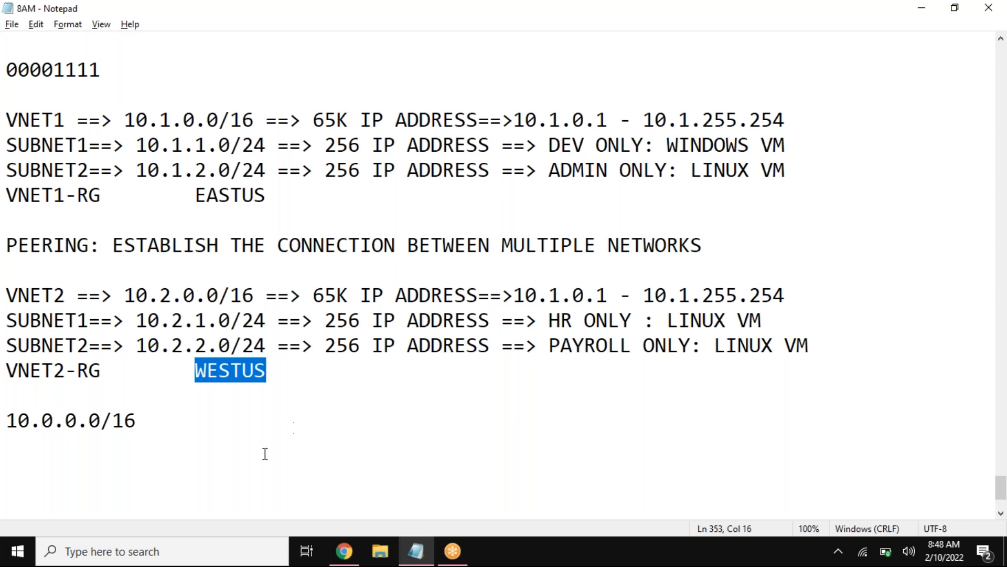
drag(104, 373, 10, 373)
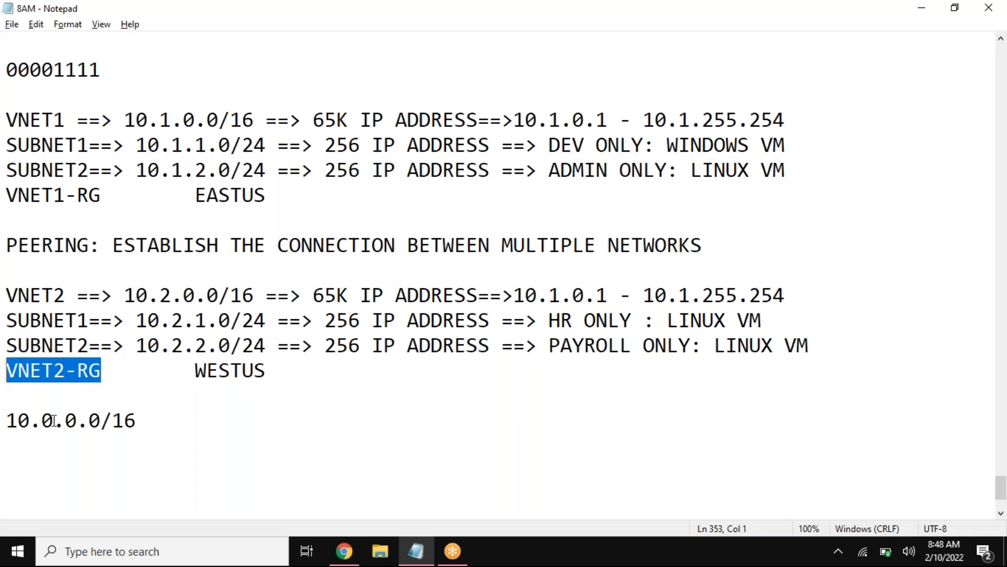
Step: Return to the Azure portal and start a new virtual machine in the VNET2-RG resource group
click(341, 550)
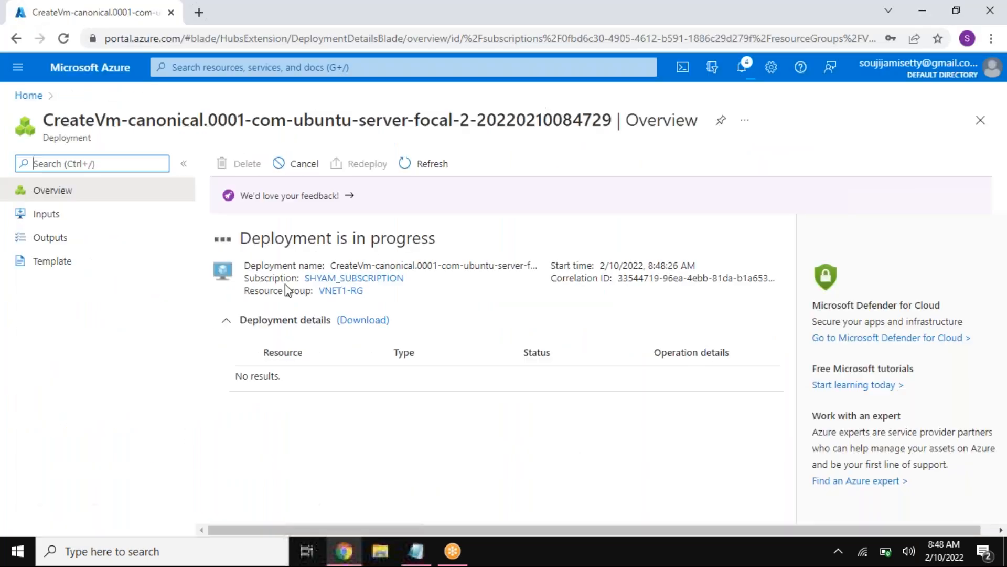
click(28, 95)
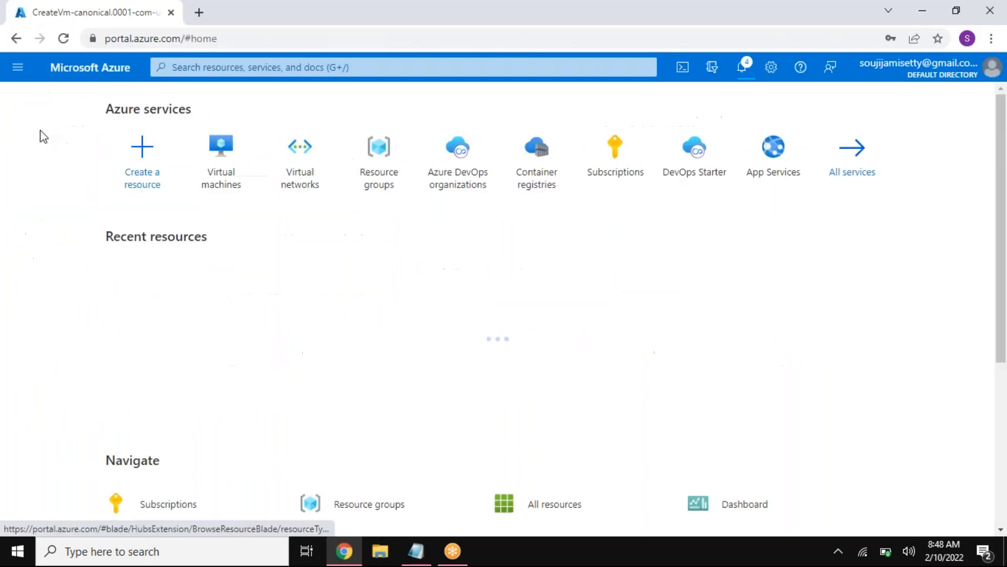
click(223, 188)
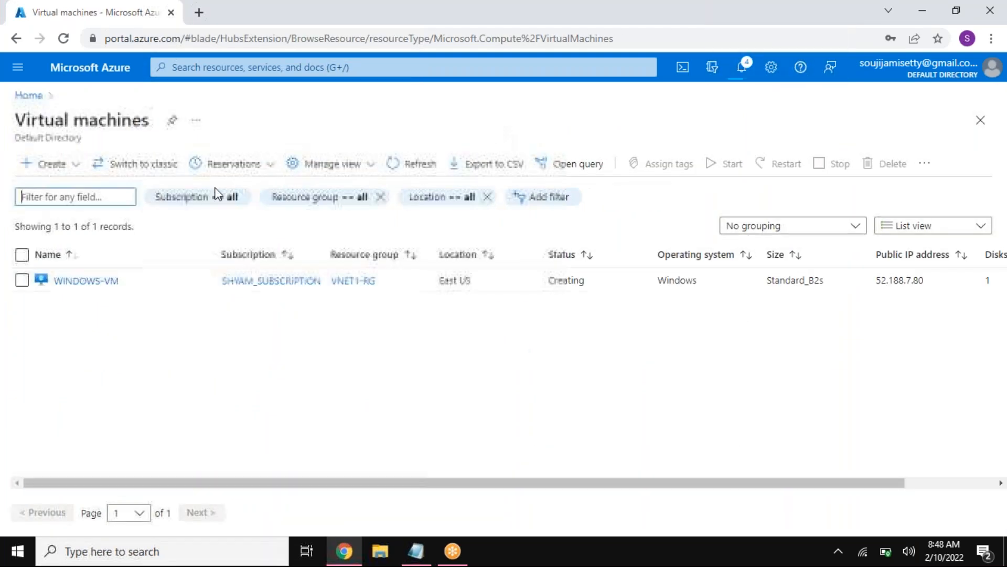
click(69, 167)
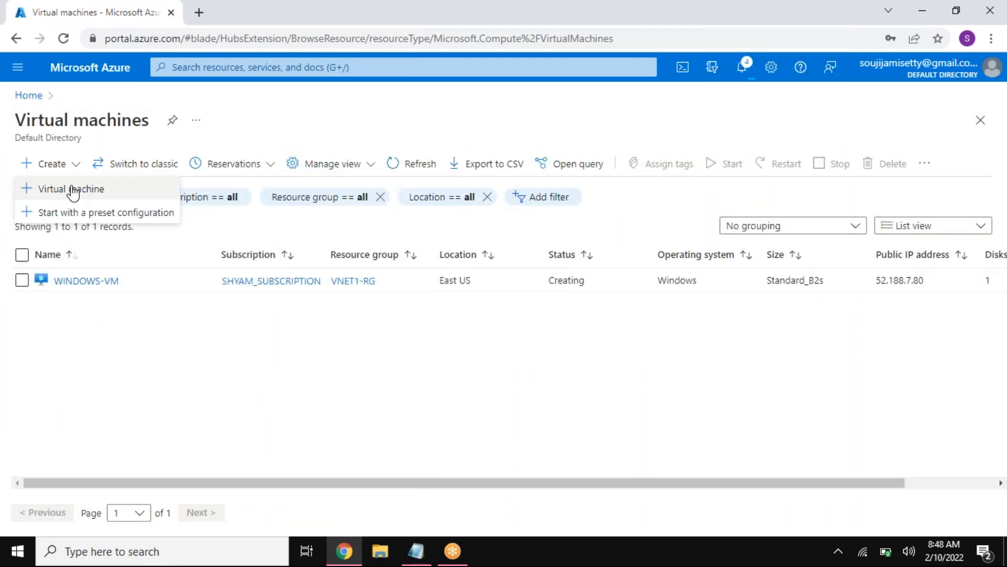
click(74, 192)
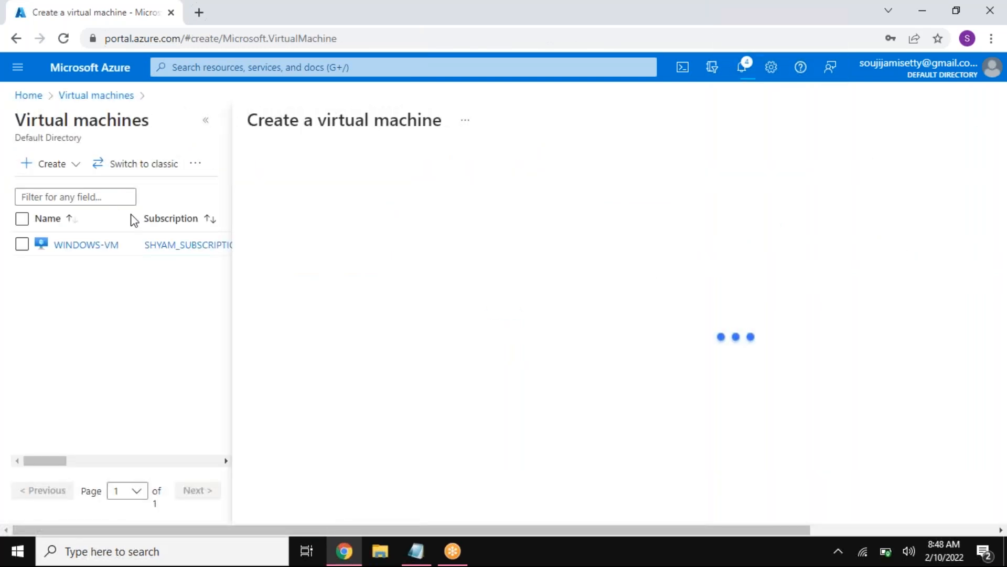
click(210, 121)
click(278, 357)
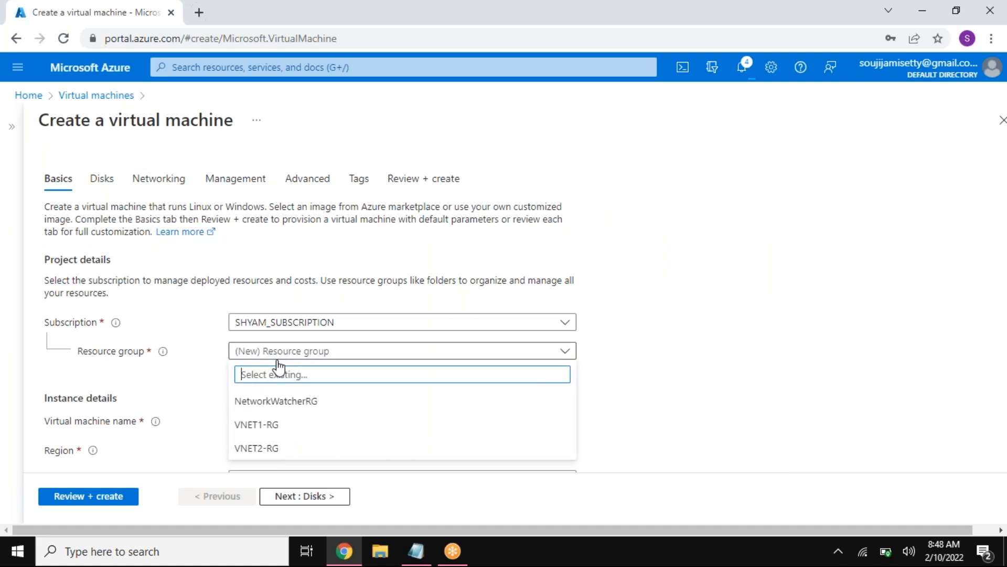
click(269, 448)
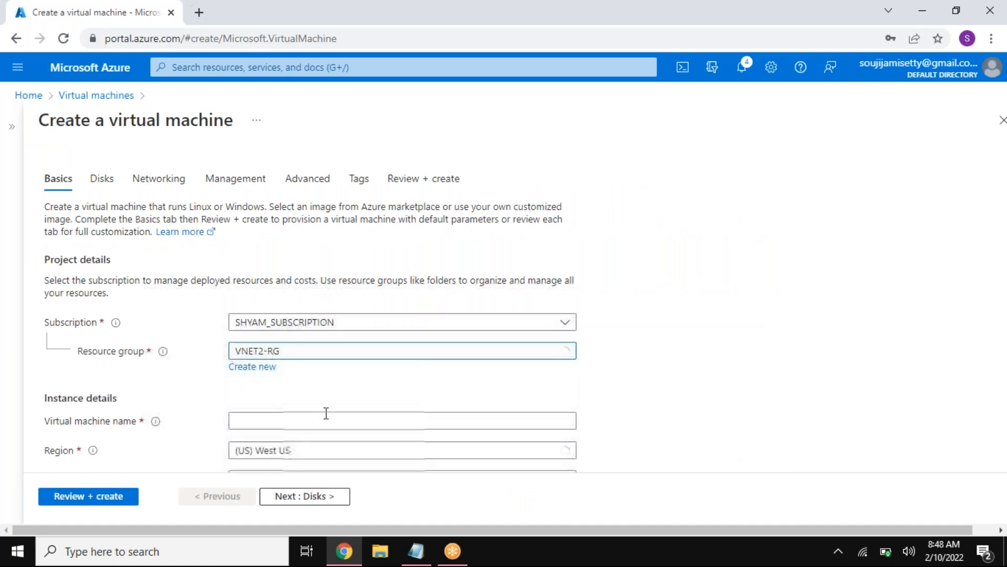
Step: Name the new virtual machine VNET2-LINUX-VM
scroll(288, 284, down, 3)
click(281, 274)
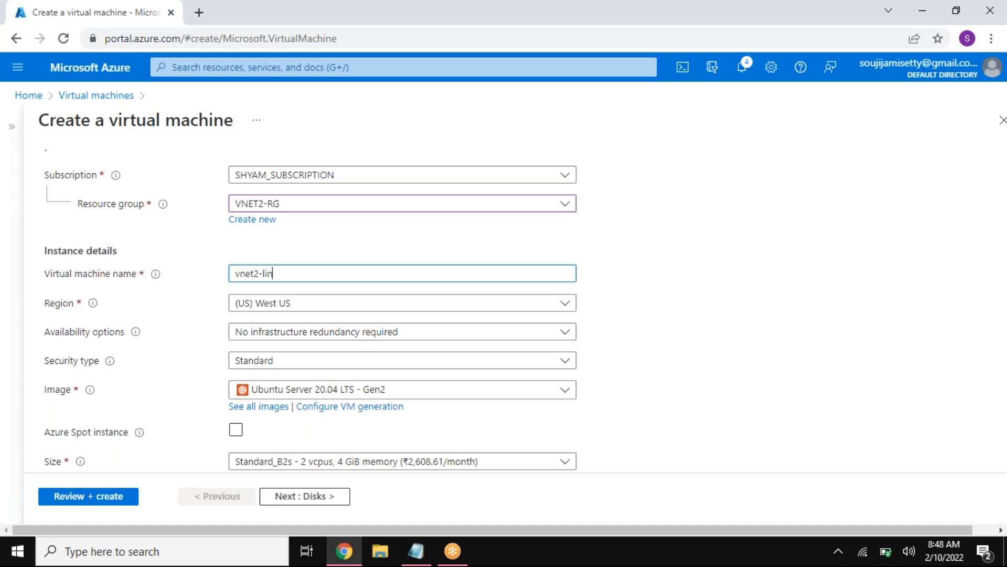
text(vnet2-linux-v)
key(BackSpace)
key(BackSpace)
key(BackSpace)
key(BackSpace)
key(BackSpace)
key(BackSpace)
key(BackSpace)
key(BackSpace)
key(BackSpace)
key(BackSpace)
key(BackSpace)
key(BackSpace)
key(BackSpace)
text(VNET2-LINUX-VM)
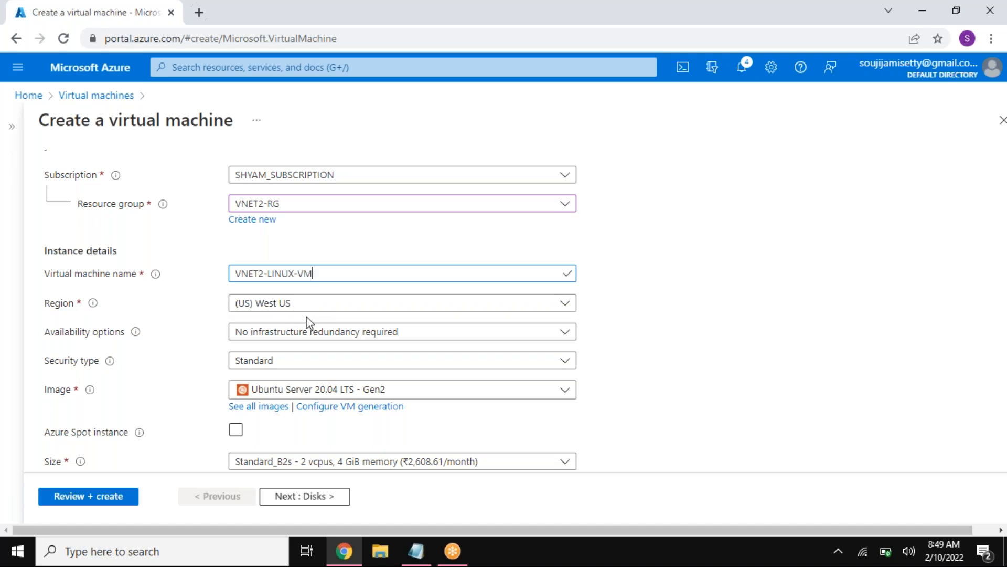
Step: Set the authentication type to password with vritadmin as the username, and enter and confirm the administrator password
scroll(323, 385, down, 5)
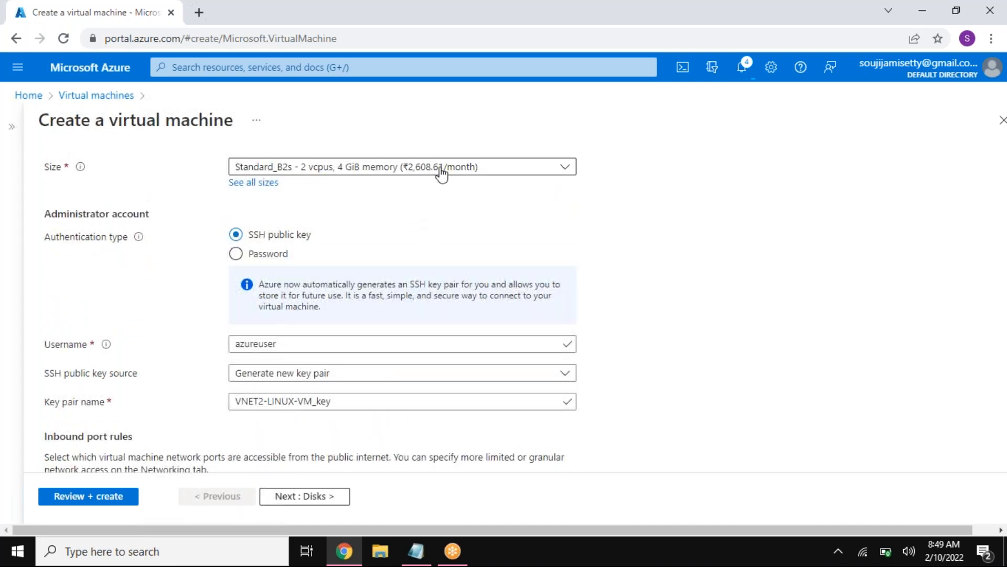
click(266, 254)
click(295, 286)
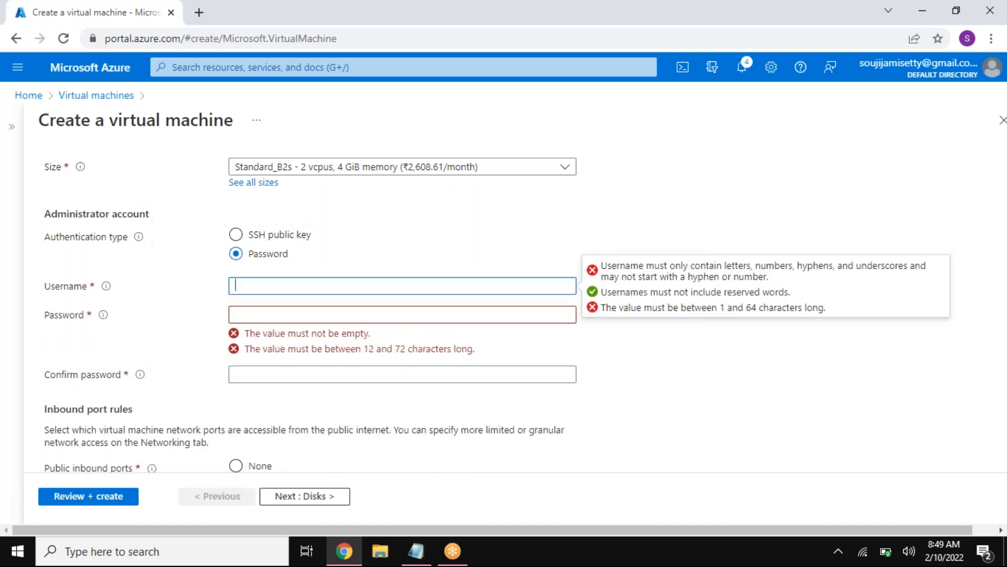
text(vritadmin)
key(Tab)
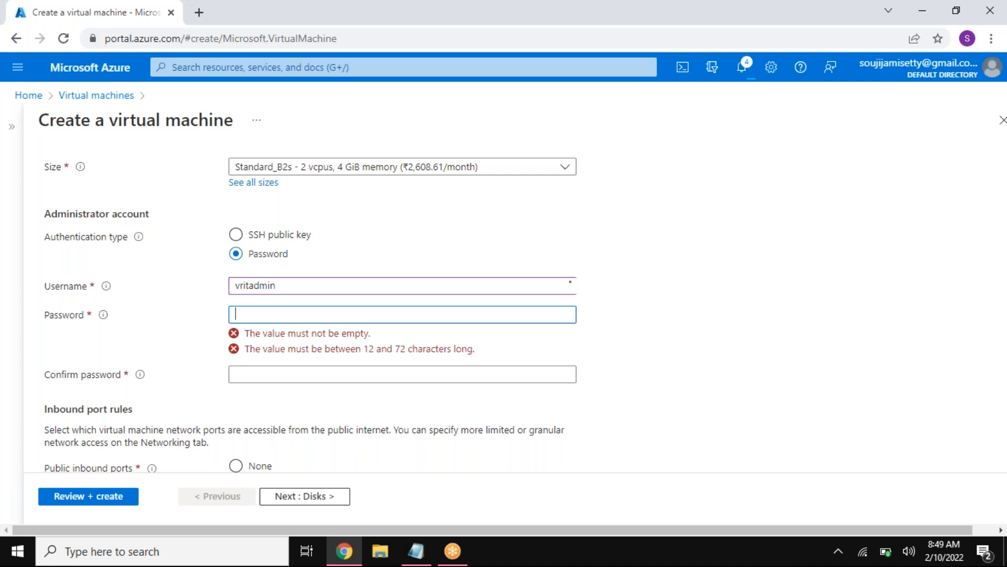
text(•)
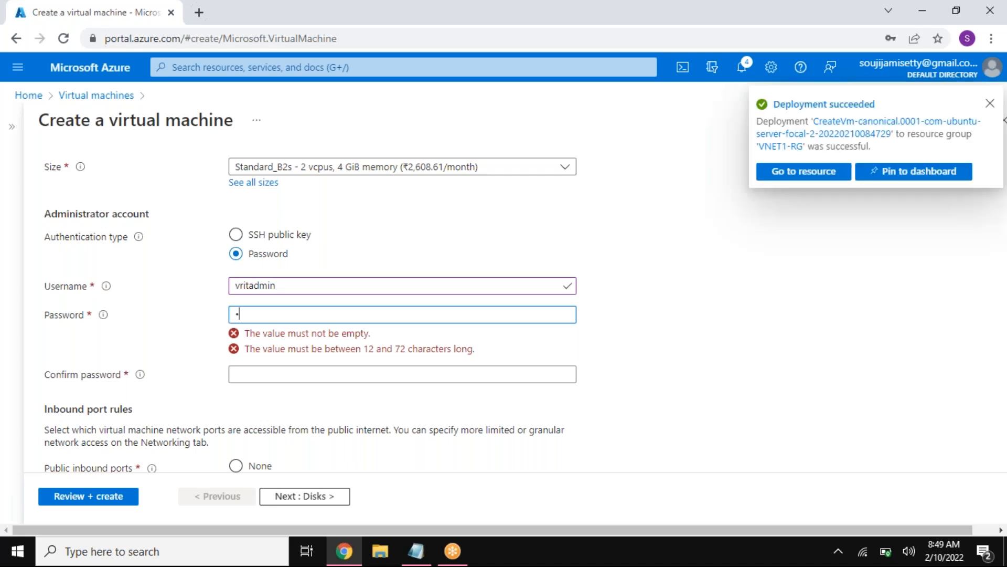
text(•••••••••••)
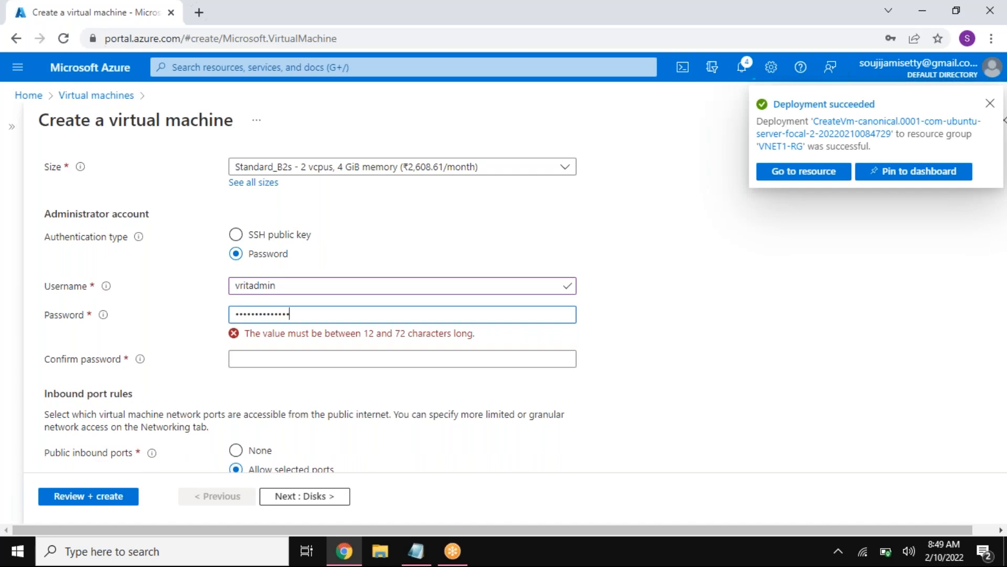
click(328, 344)
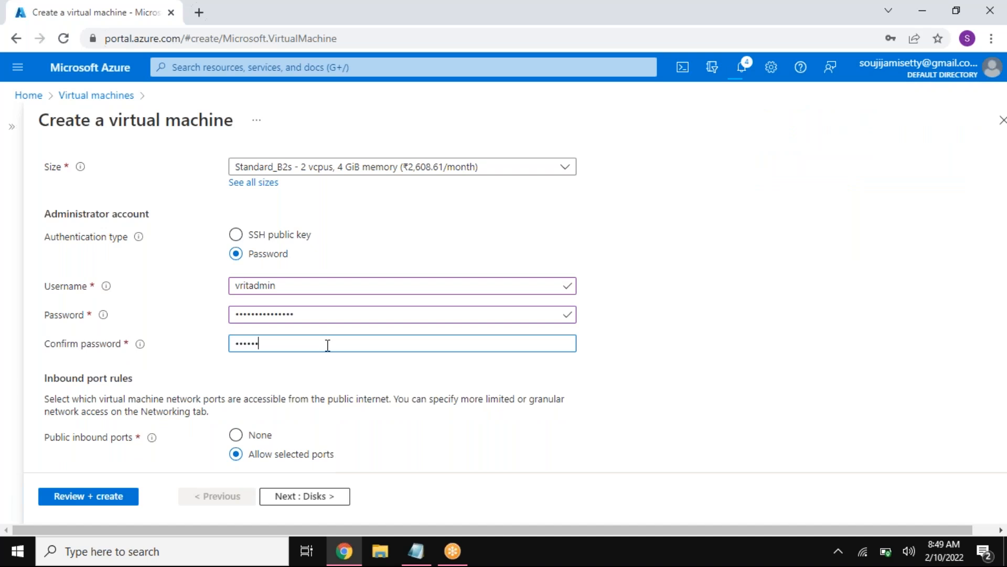
text(••••••••••)
Step: Allow HTTP (80) and HTTPS (443) as inbound ports in addition to SSH (22)
click(280, 455)
scroll(282, 460, down, 3)
click(288, 347)
click(243, 366)
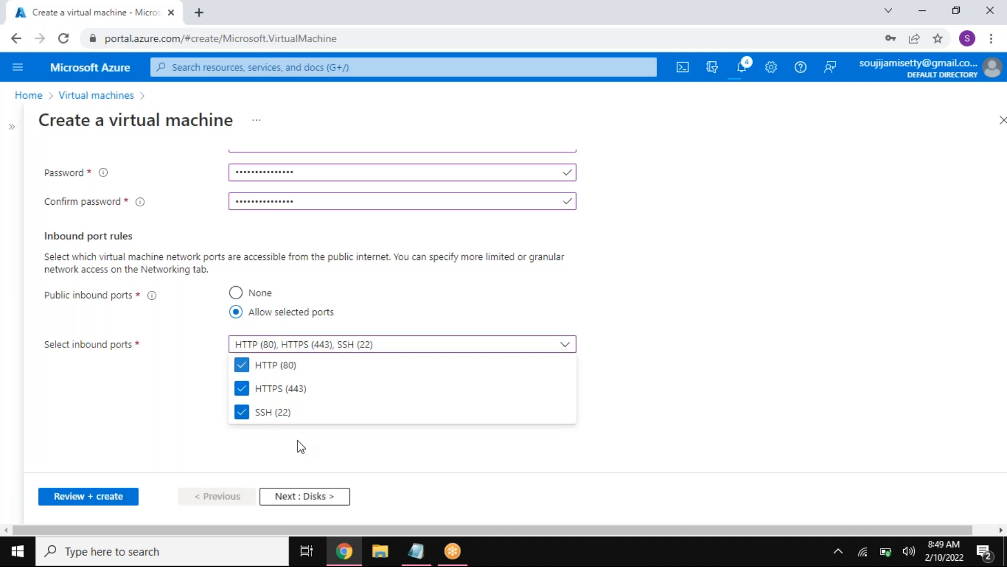
Step: Keep the default disk settings and place the VM in SUBNET1 (10.2.1.0/24) of VNET2
click(326, 499)
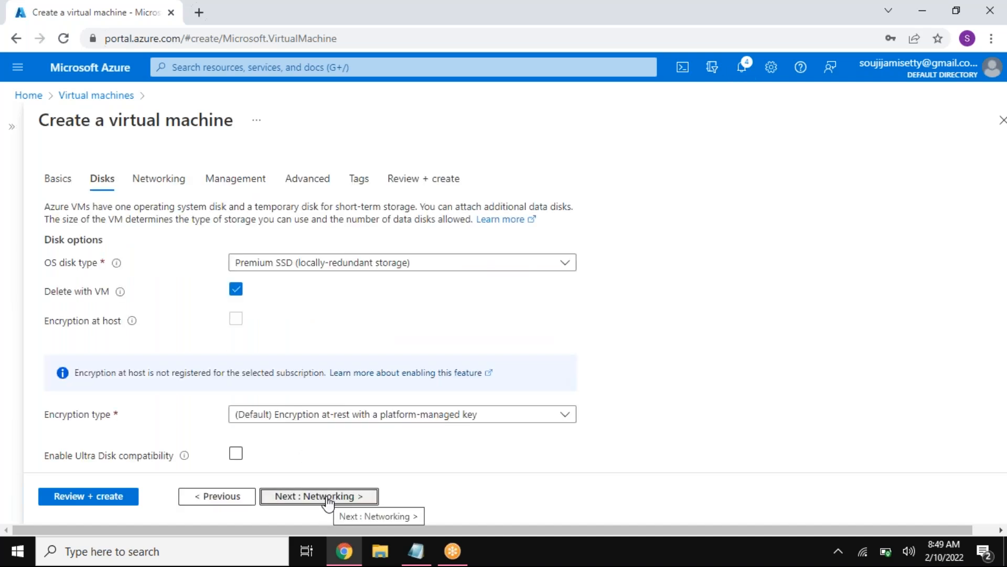
click(327, 499)
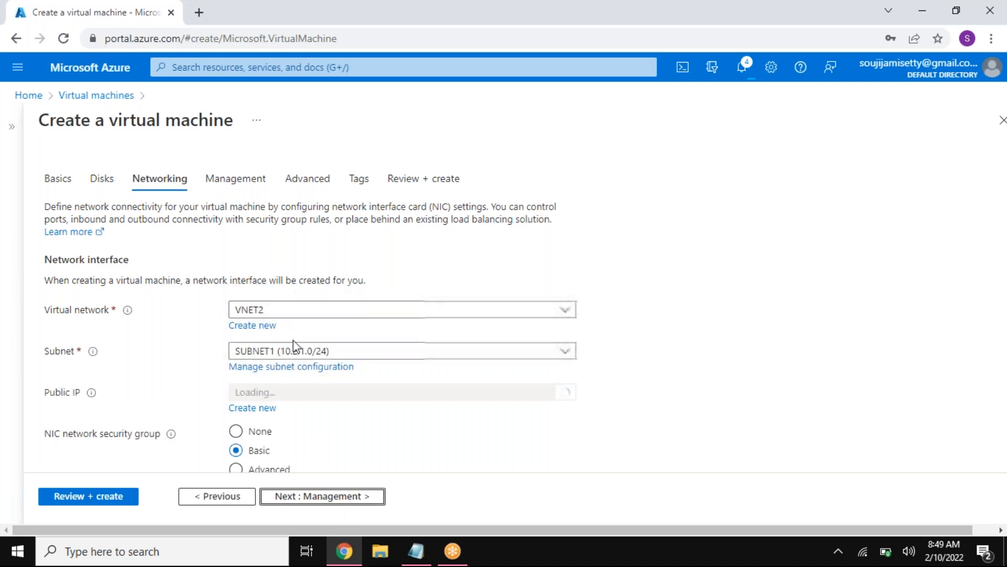
click(307, 356)
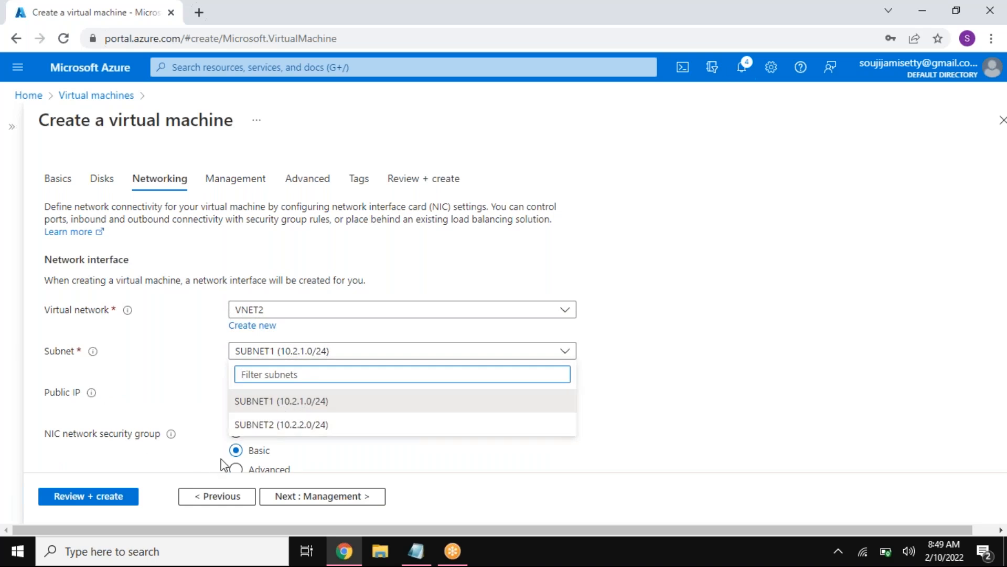
click(277, 403)
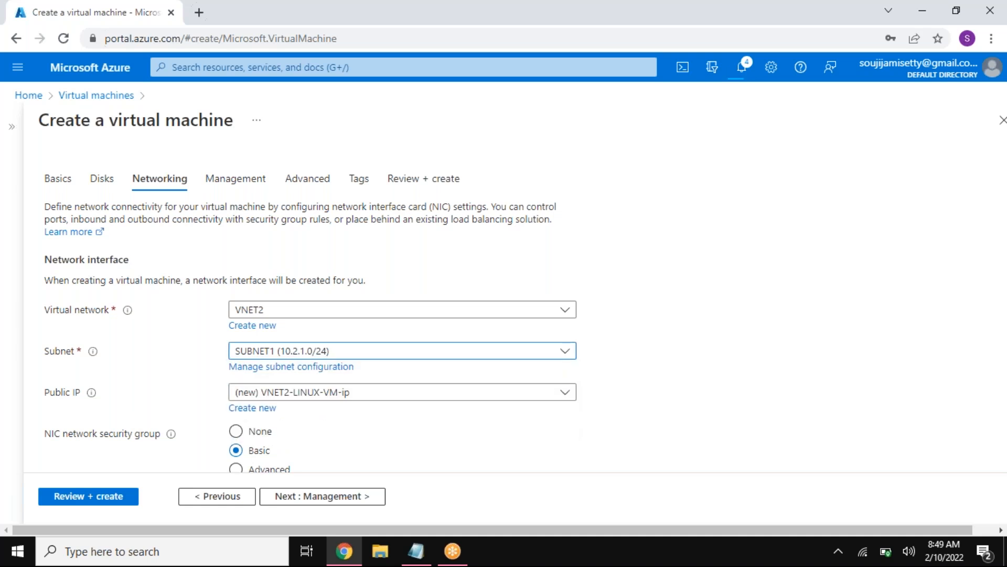
Step: Keep the remaining default settings, check the hourly price, create VNET2-LINUX-VM and return to the virtual machines list
click(321, 499)
click(321, 497)
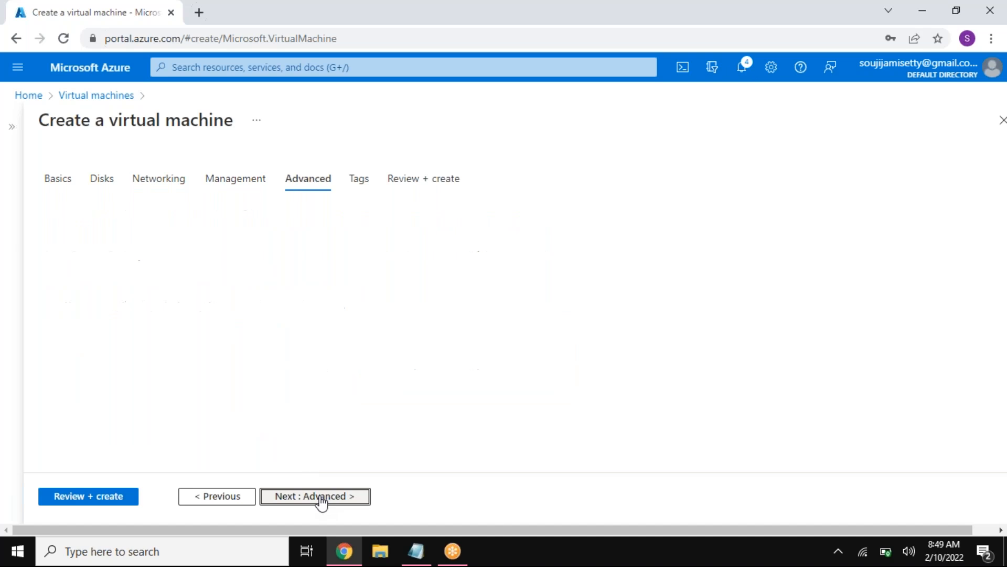
click(321, 498)
click(320, 499)
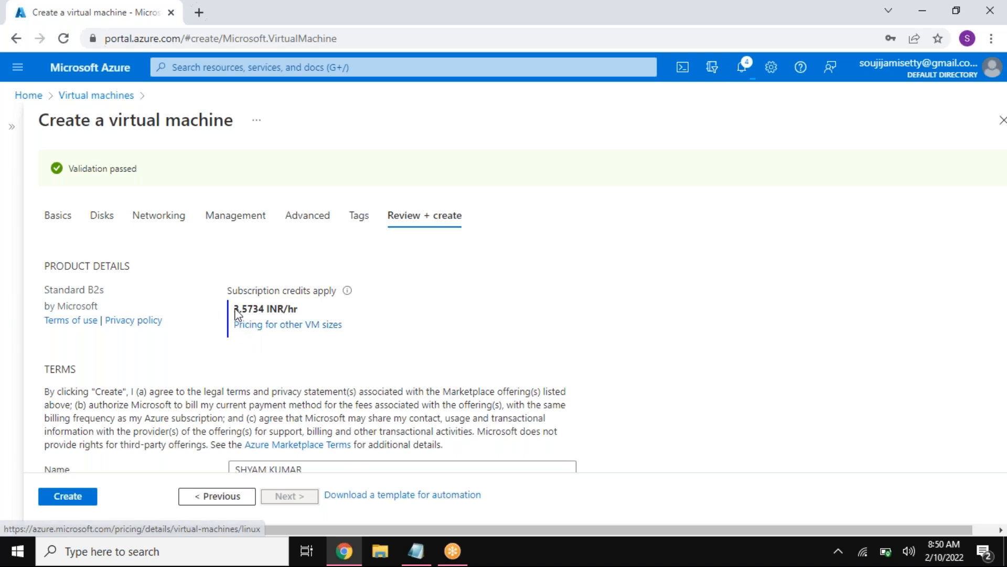
drag(234, 310, 265, 312)
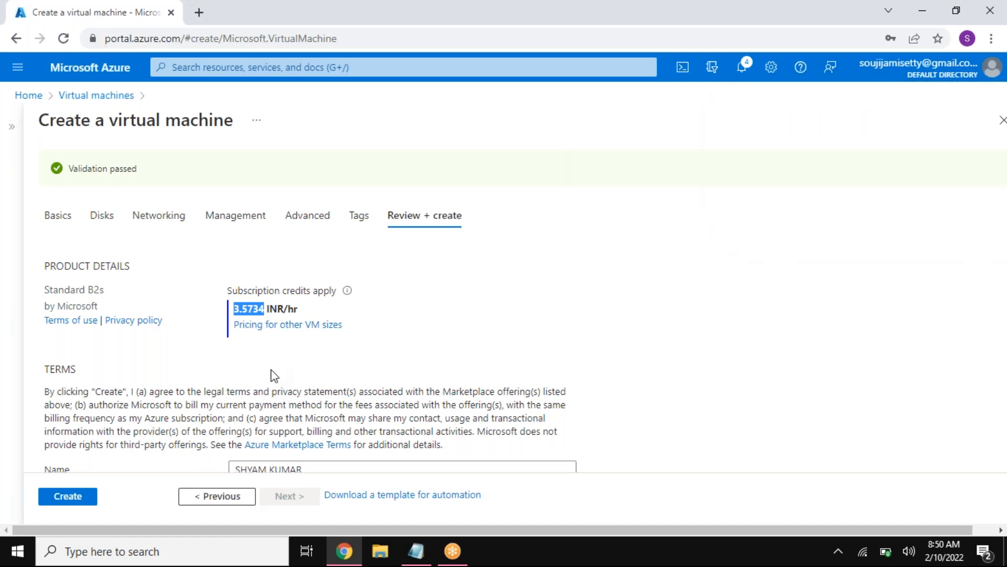
click(253, 346)
click(64, 497)
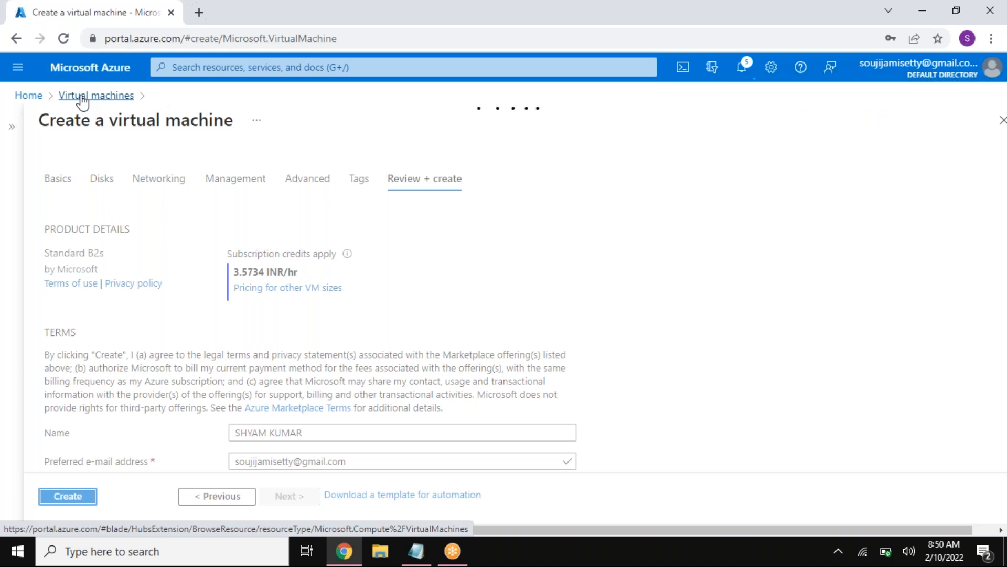
click(82, 97)
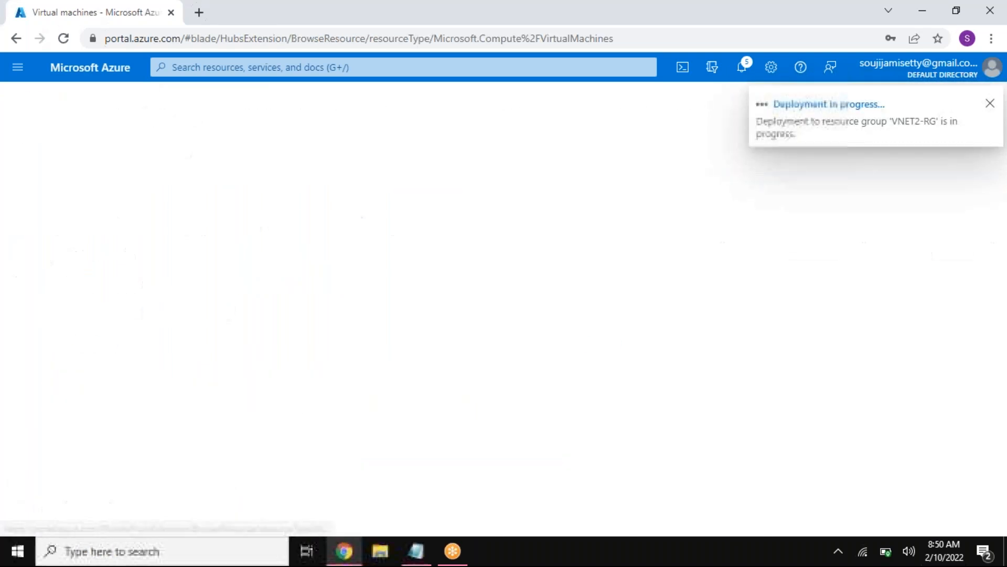
Step: Reload the virtual machines list from the portal home page and open the WINDOWS-VM overview
click(33, 98)
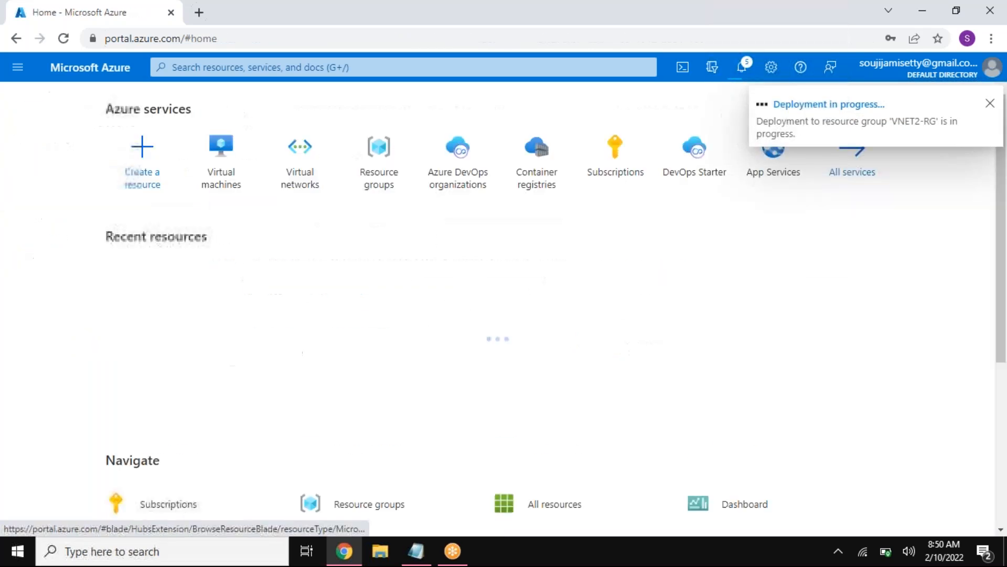
click(216, 157)
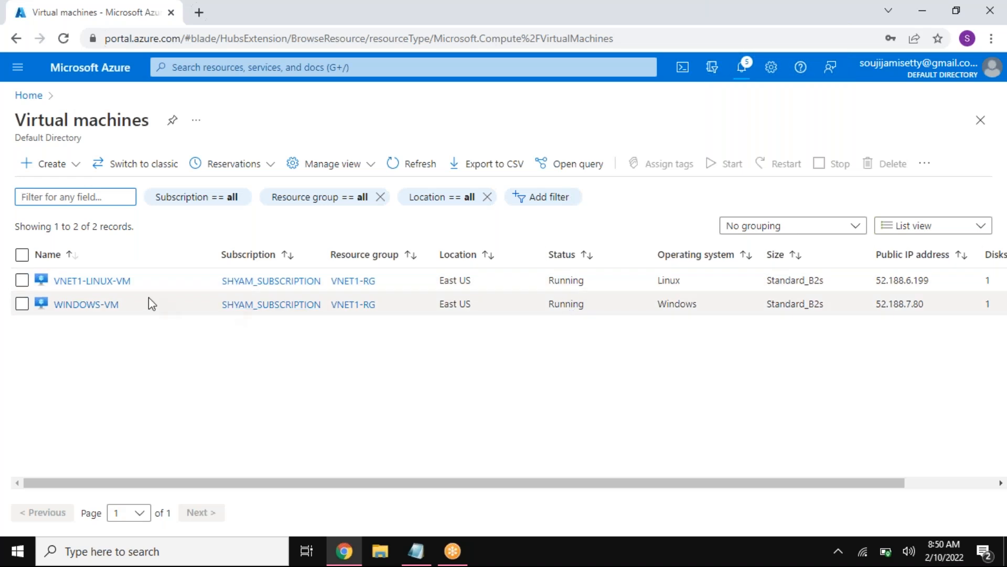
click(100, 305)
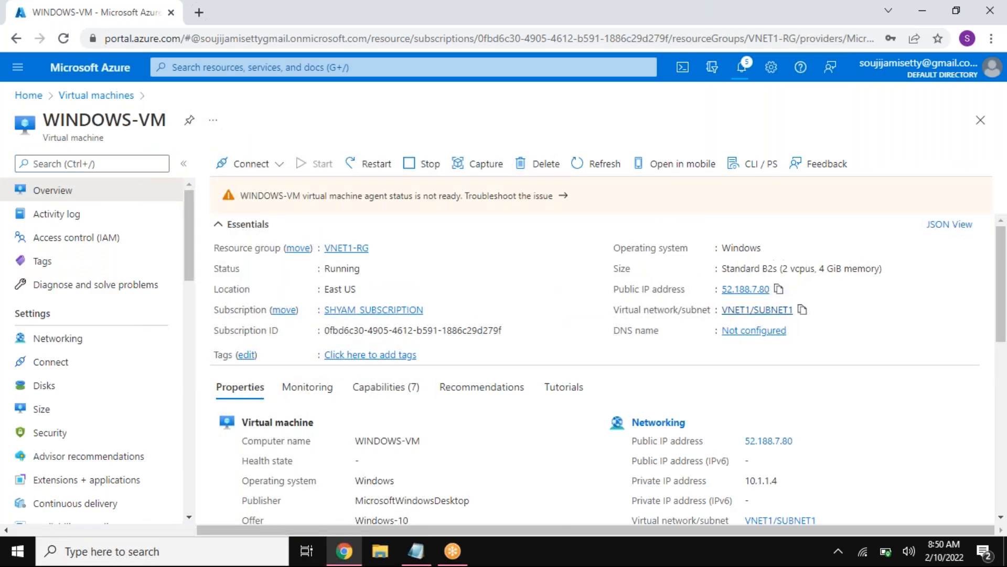
Step: Start a Remote Desktop connection to WINDOWS-VM using its public IP address 52.188.7.80
click(221, 551)
text(rdp)
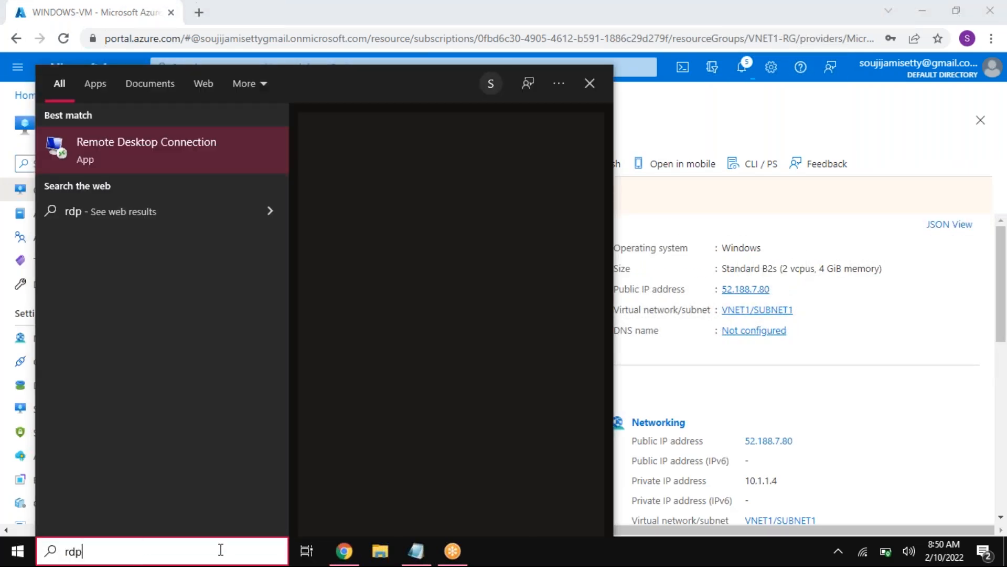
key(Return)
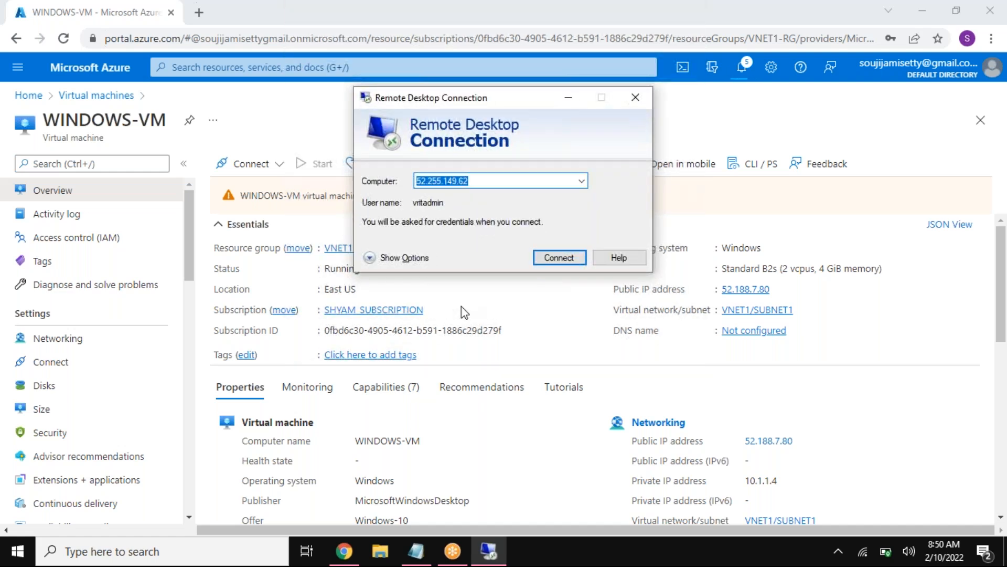
text(52.188.7.80)
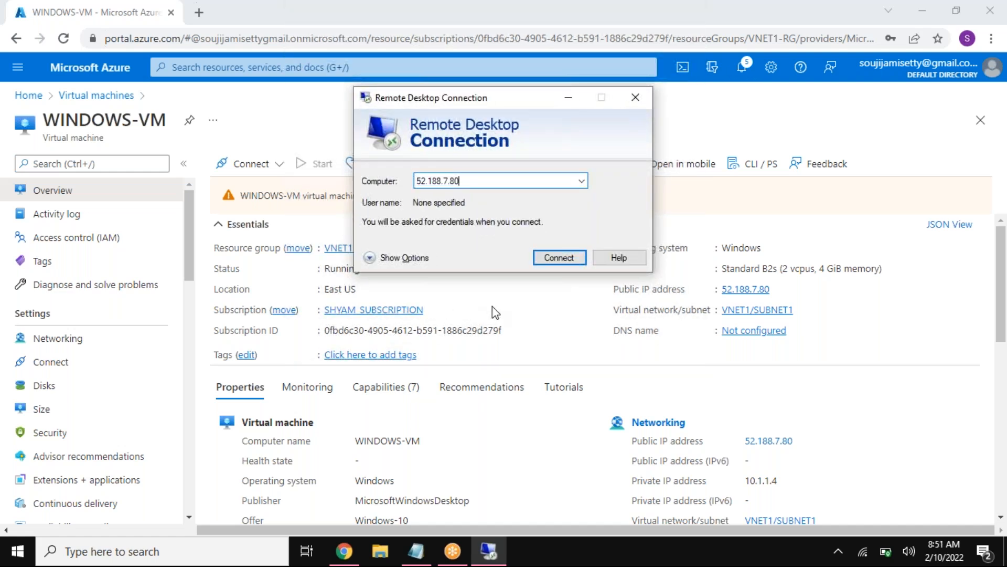
click(565, 259)
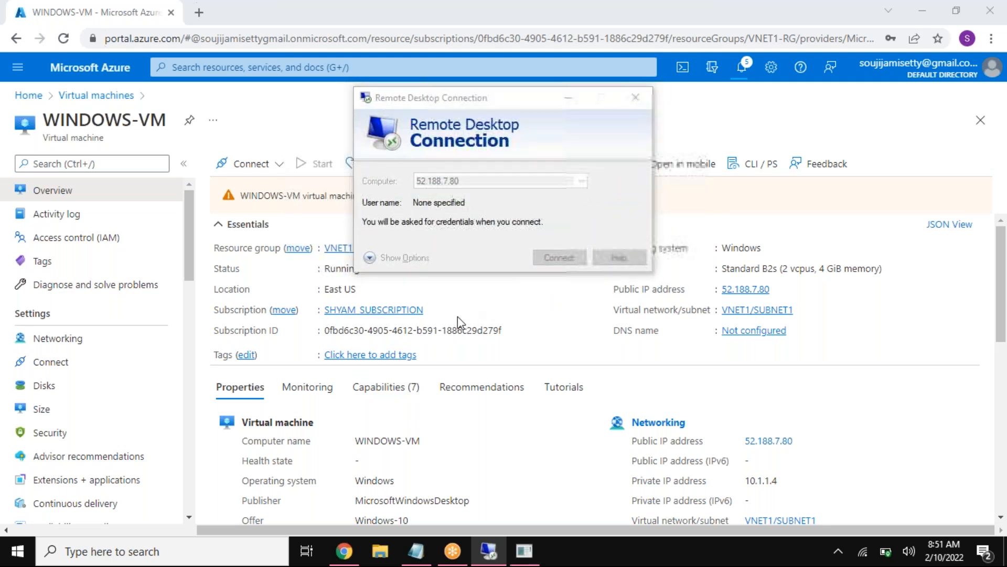
Step: Sign in to the remote machine as vritadmin with the administrator password and accept the untrusted certificate
text(vritadmin)
click(431, 191)
text(P)
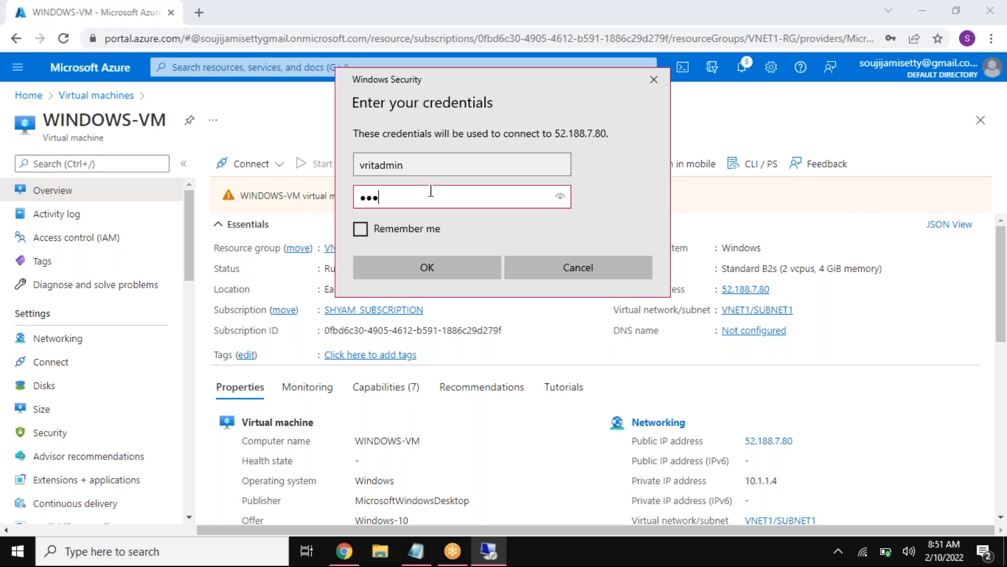
key(BackSpace)
text(P)
click(427, 267)
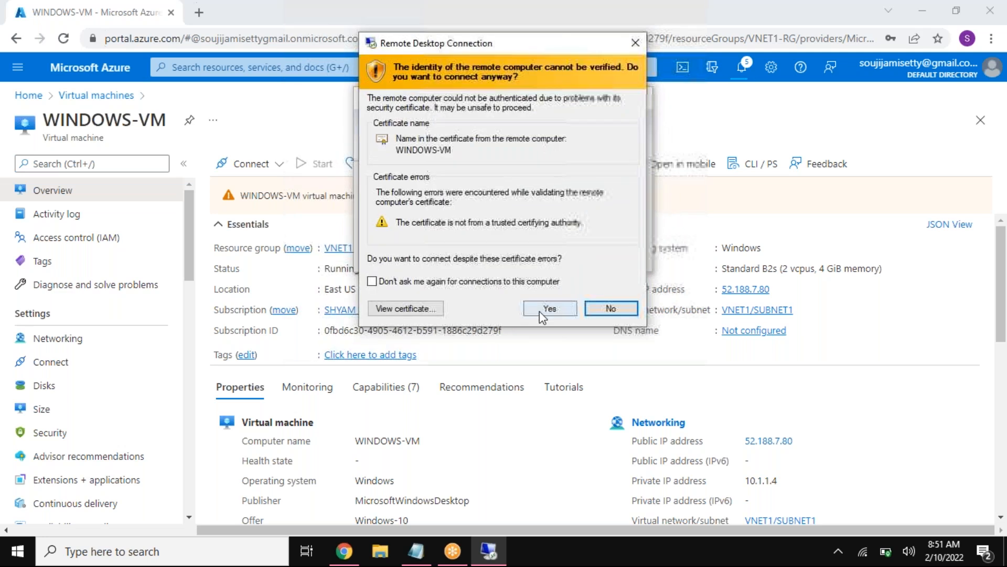
click(539, 312)
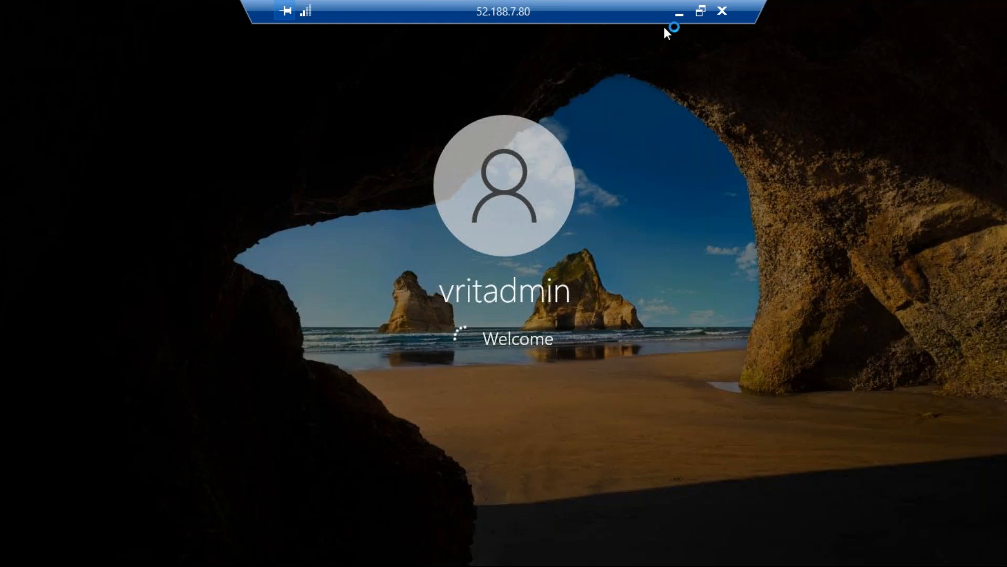
Step: Minimize the remote session and check WINDOWS-VM's private IP address in the Azure portal
click(679, 13)
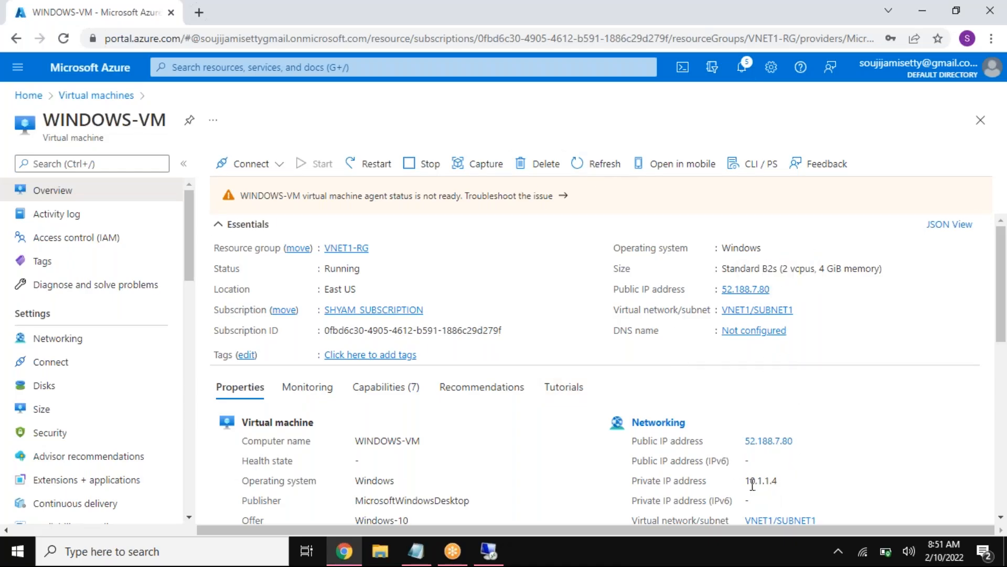
drag(745, 480, 778, 481)
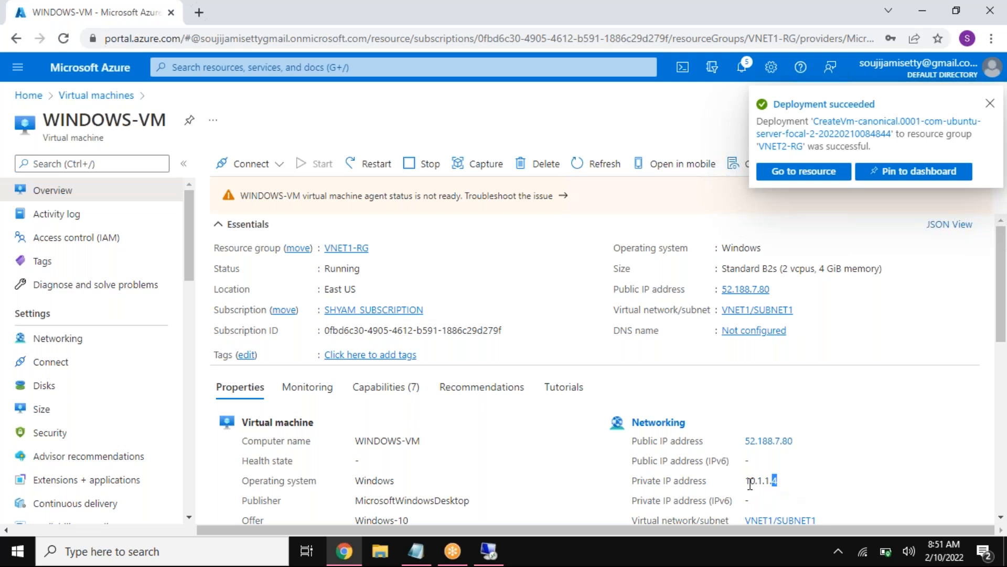
drag(745, 481, 779, 482)
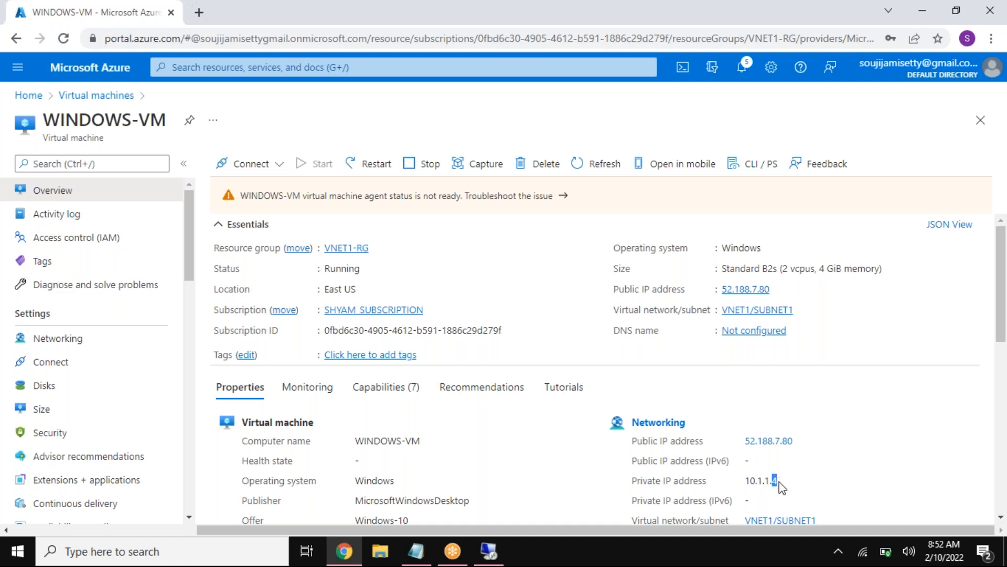
Step: Open the VNET1-LINUX-VM overview from the virtual machines list and examine its private IP address
click(104, 96)
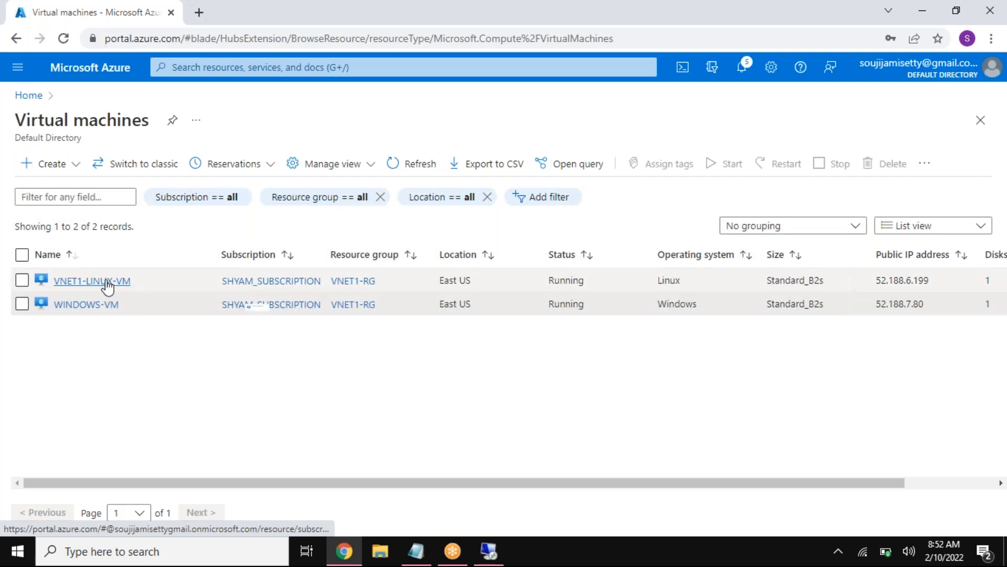
click(107, 284)
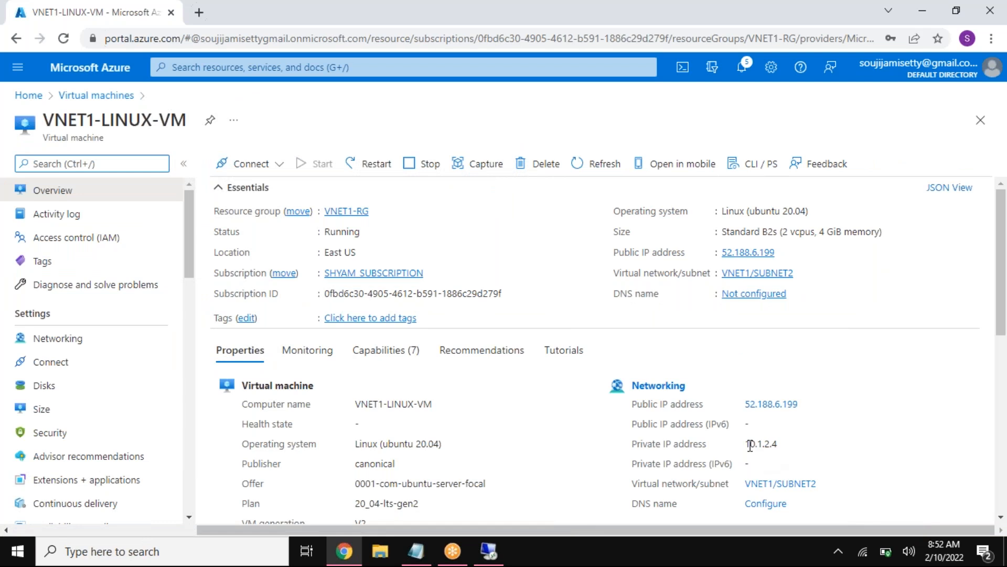
drag(747, 445, 762, 444)
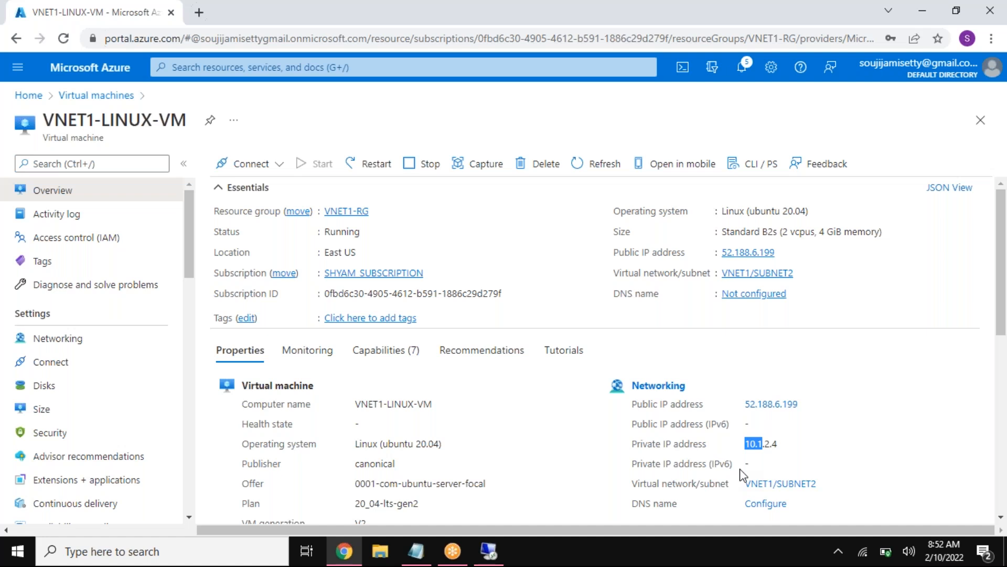
drag(78, 121, 153, 120)
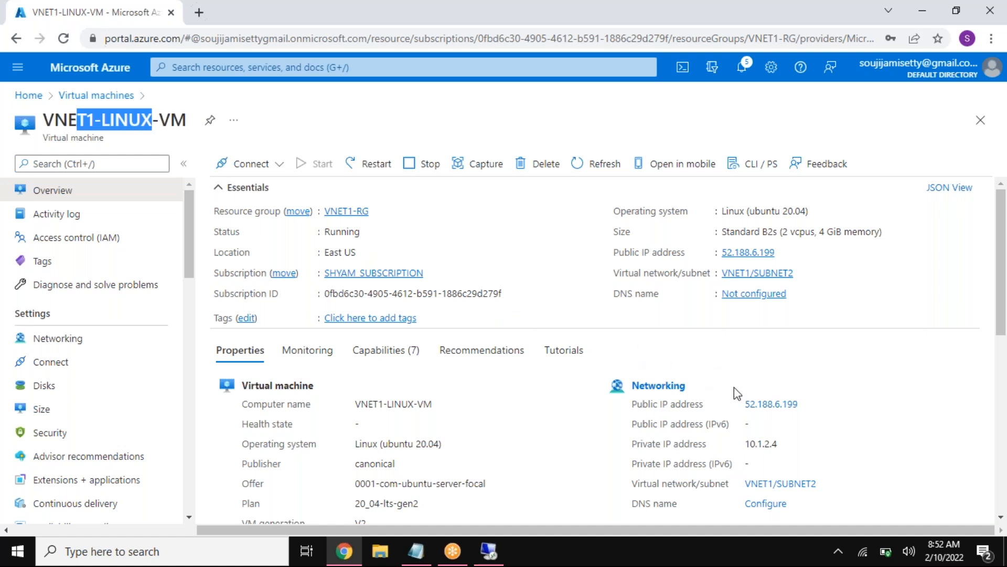
drag(769, 440, 764, 440)
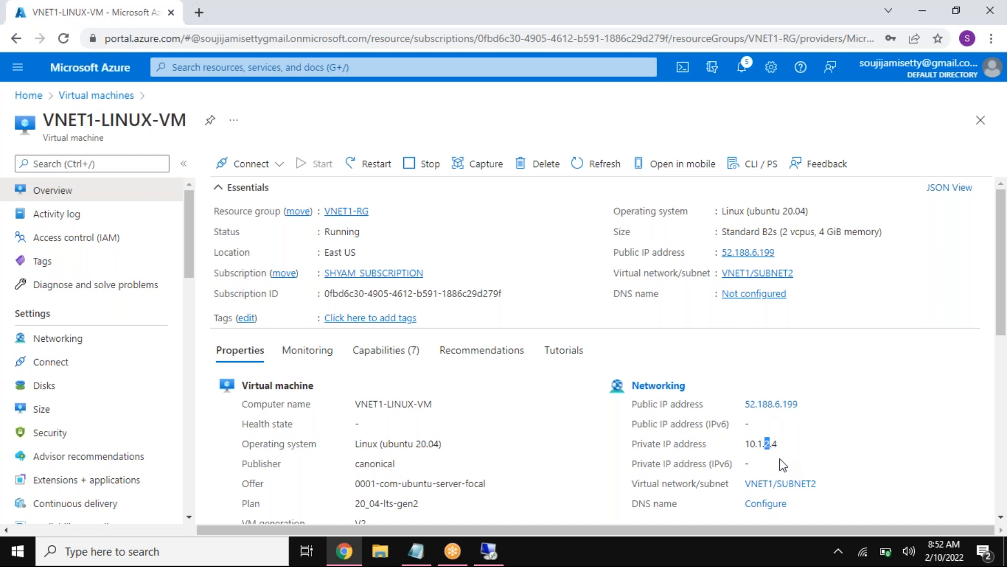
drag(772, 443, 777, 445)
mouse_move(745, 444)
mouse_down()
mouse_move(779, 445)
mouse_move(758, 452)
mouse_up()
Step: Switch back to the WINDOWS-VM remote session and bring up its desktop, dismissing the first sign-in screens
click(488, 551)
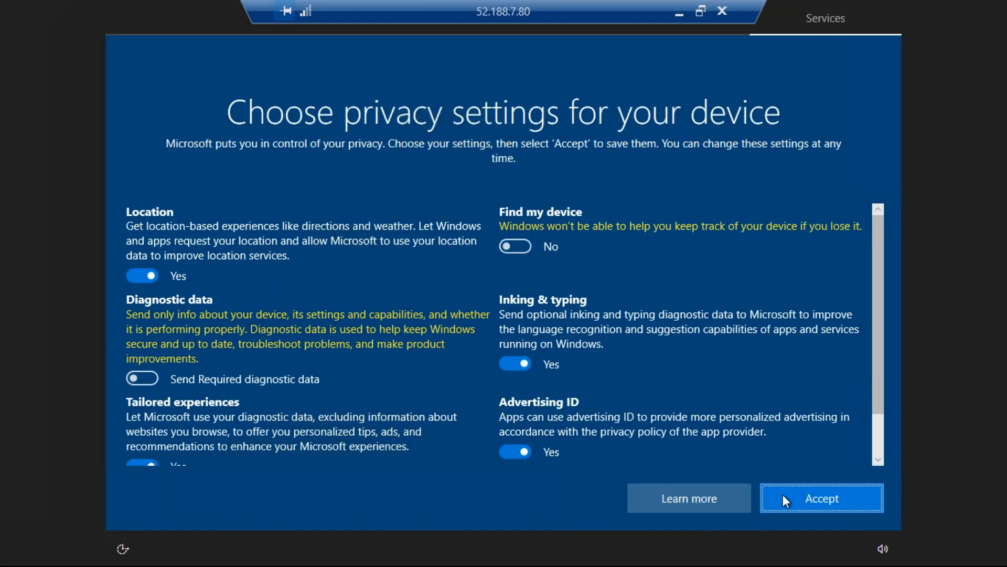
click(783, 496)
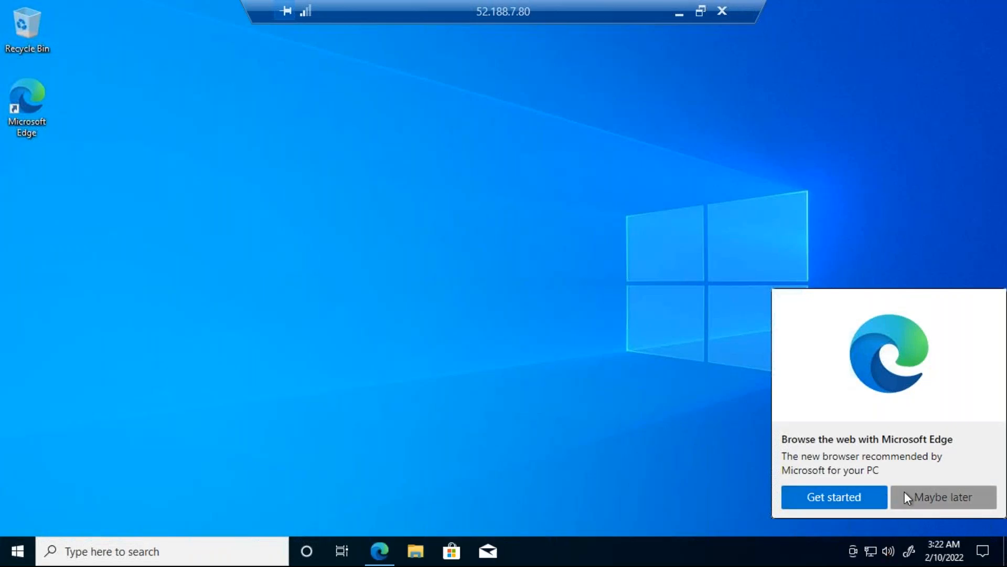
click(904, 497)
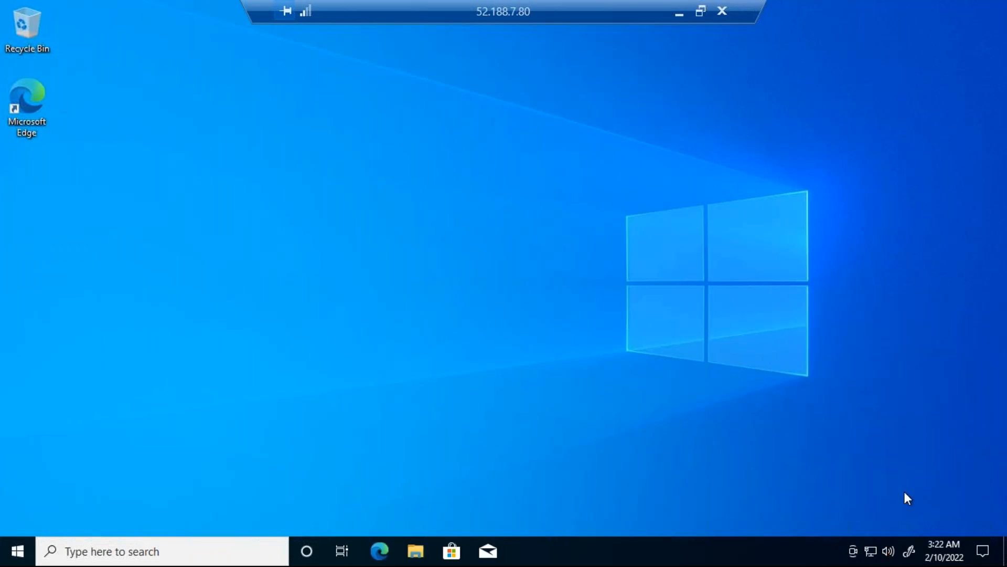
click(856, 272)
Step: Open a Command Prompt on WINDOWS-VM and ping VNET1-LINUX-VM at its private address 10.1.2.4
click(245, 549)
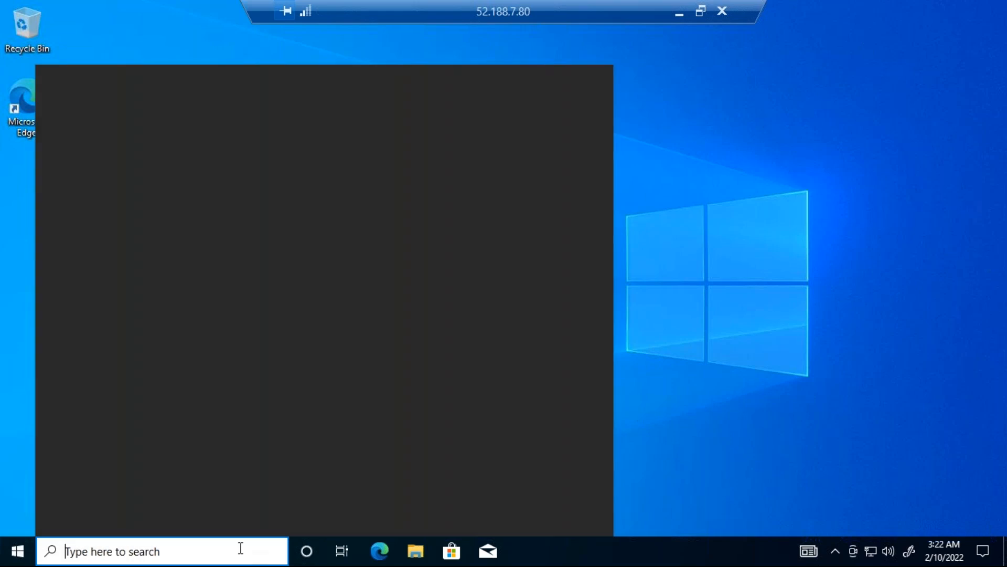
text(cmd)
key(Return)
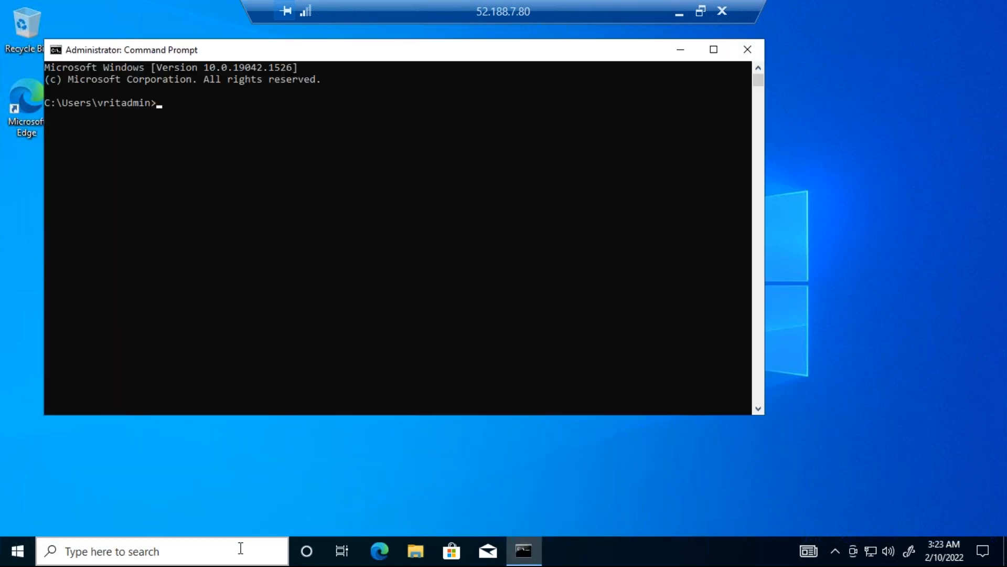
text(ping)
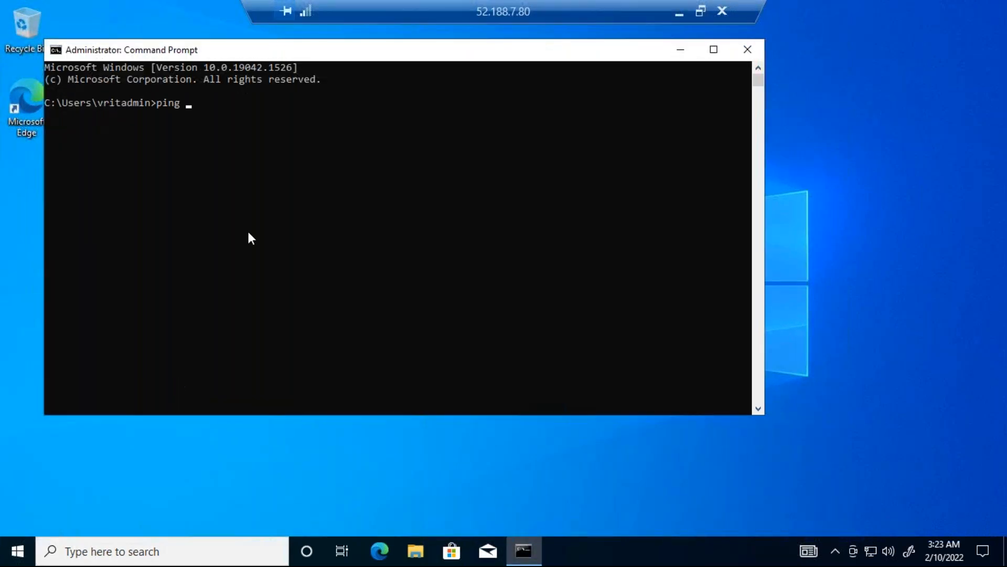
text( 10.1.2.4)
key(Return)
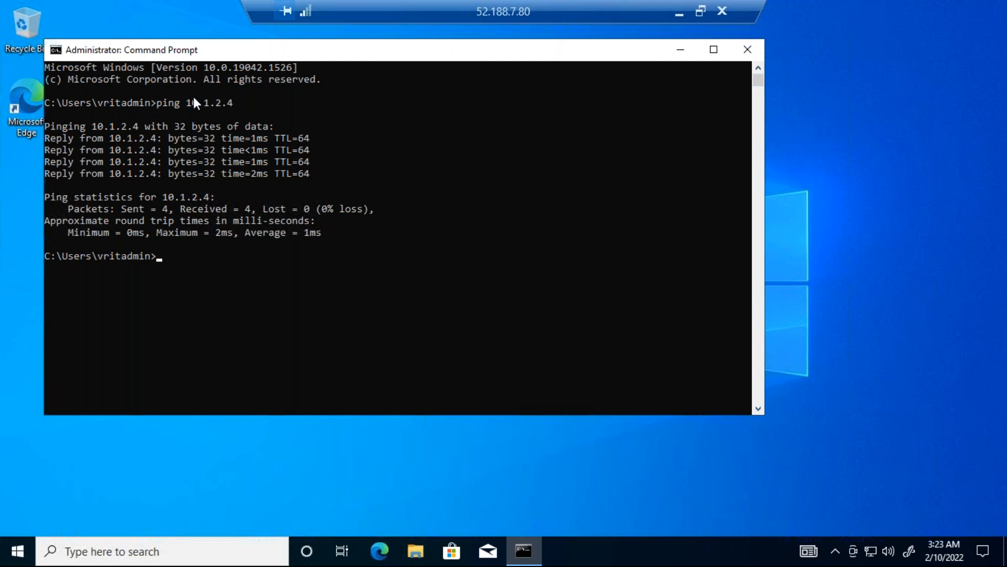
Step: Maximize the Command Prompt and examine the pinged address and the sent, received and lost packet statistics
double_click(282, 49)
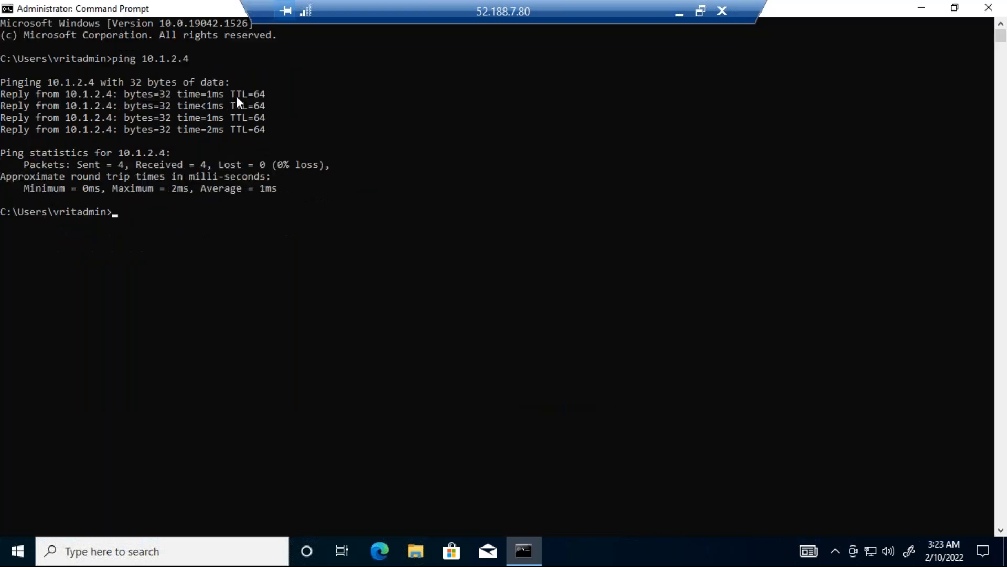
drag(115, 58, 127, 56)
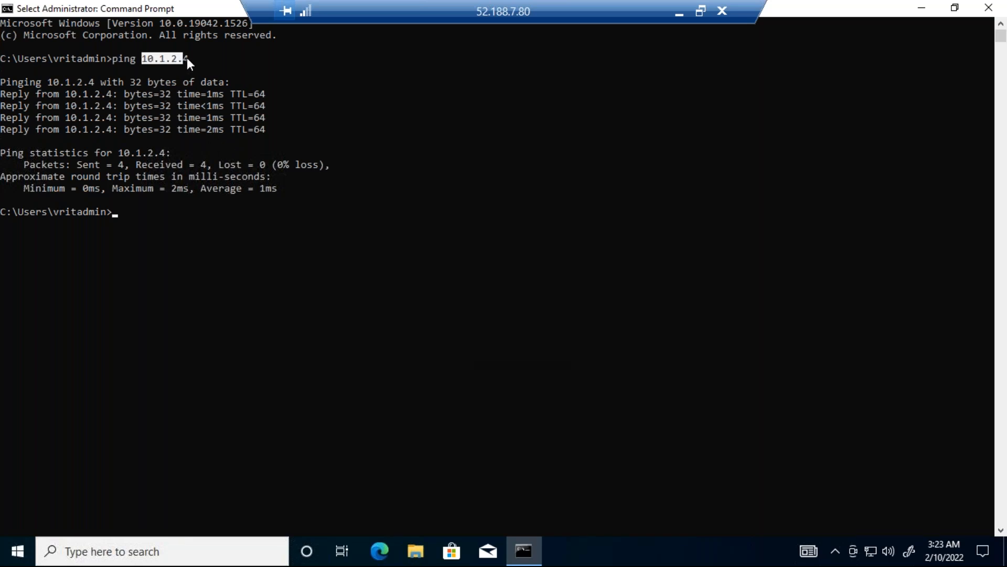
click(88, 165)
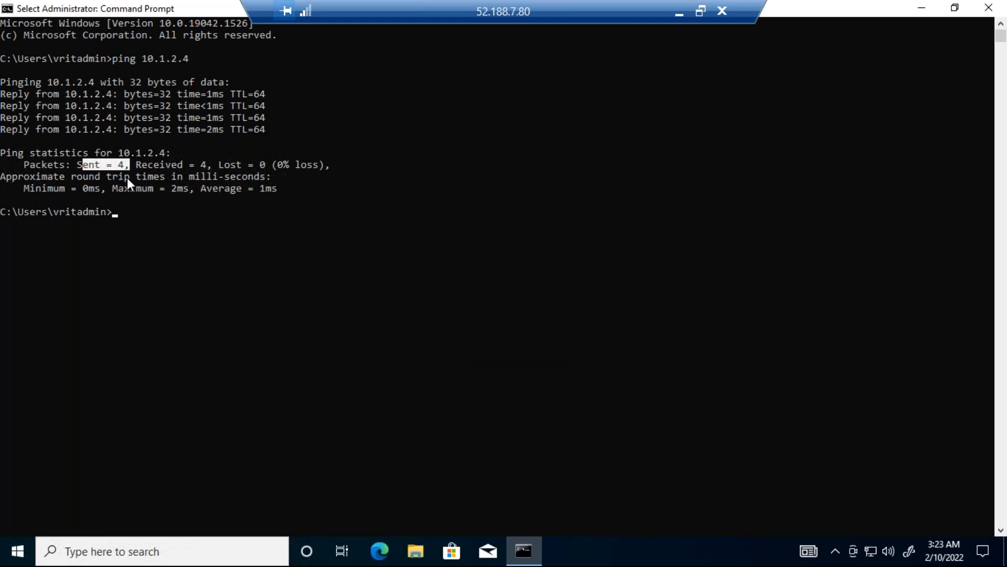
click(186, 164)
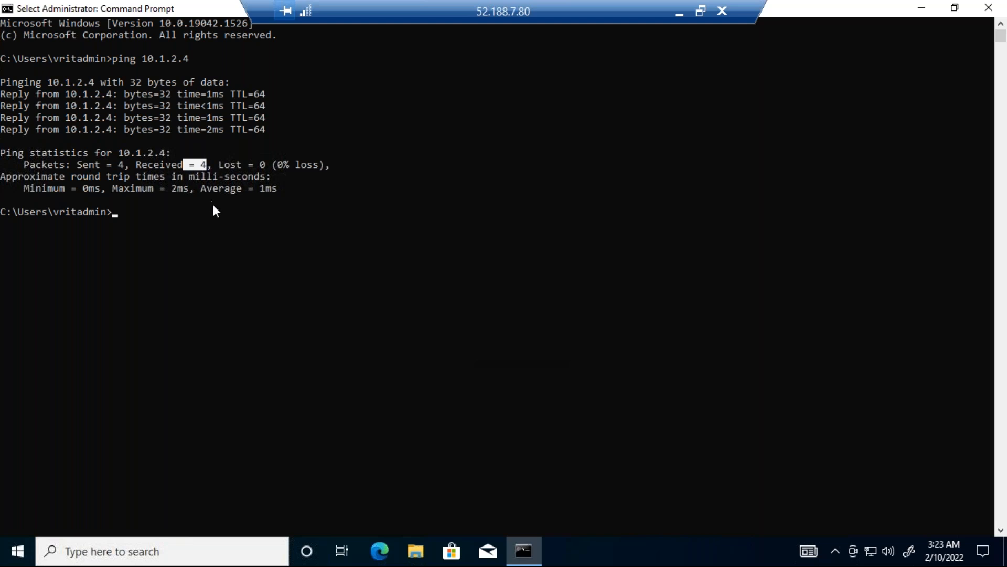
drag(274, 165, 303, 167)
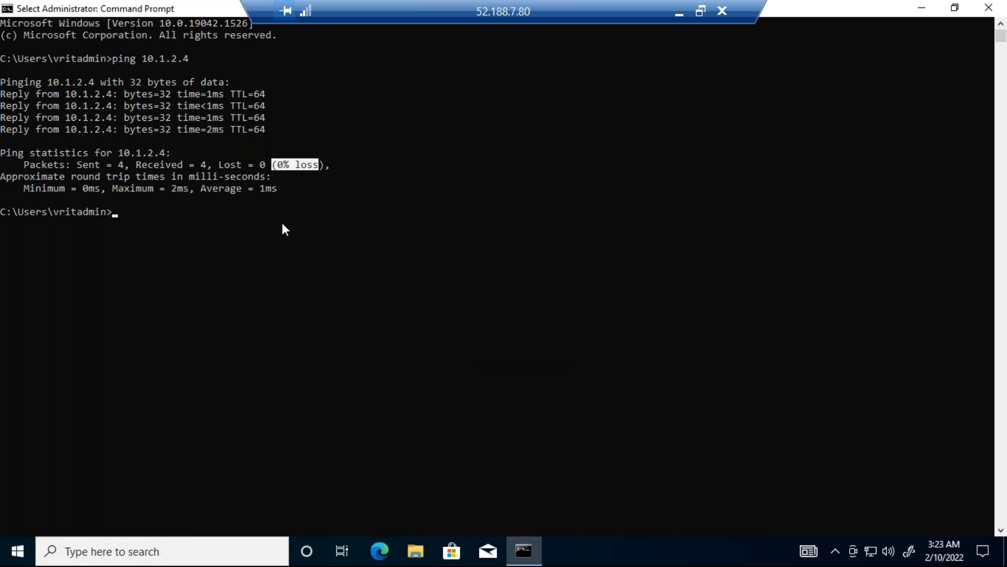
text(ssh )
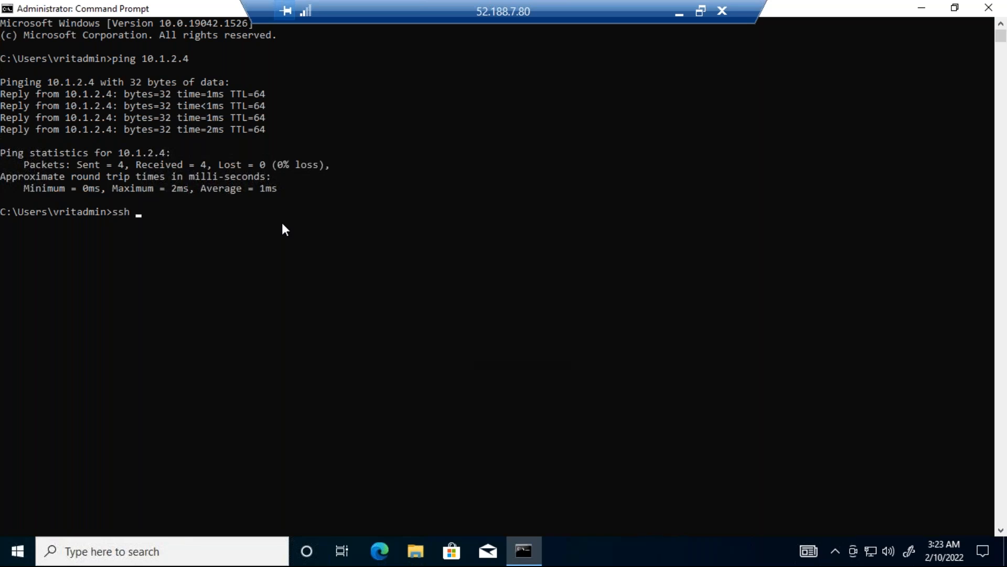
text(vritadmin@10.1.2.4)
key(Return)
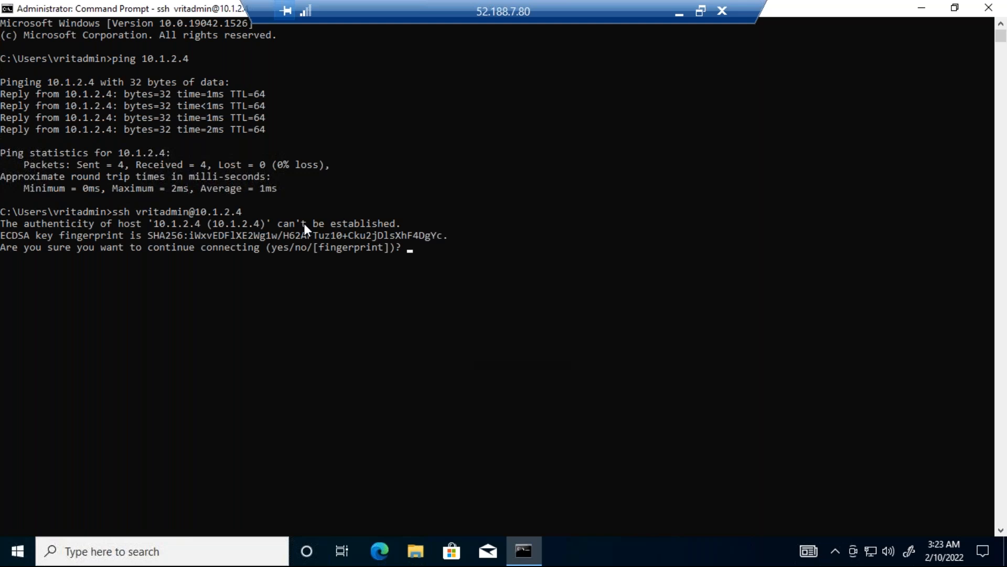
key(ctrl+c)
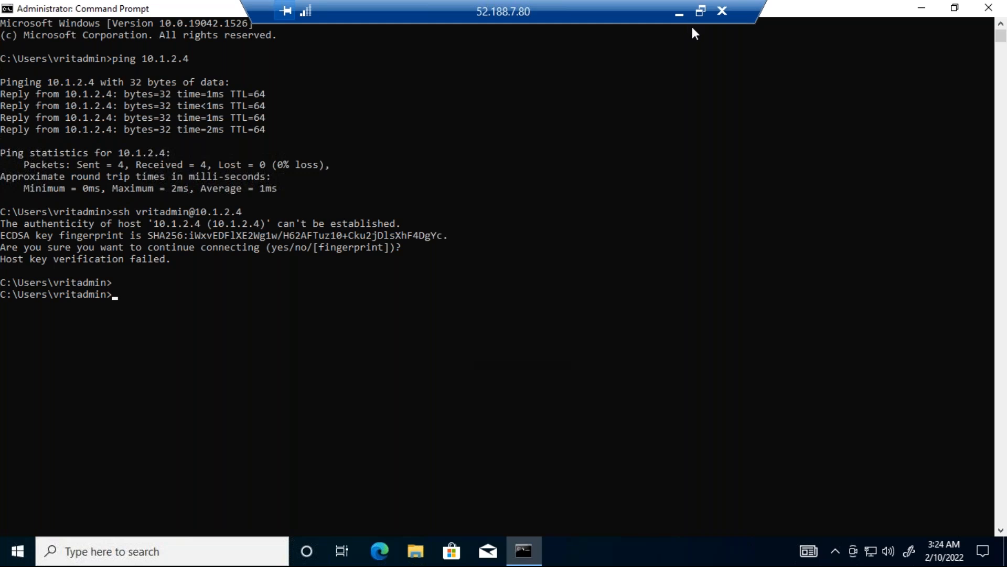
Step: Return to the Azure portal, refresh the virtual machines list and open the overview of VNET2-LINUX-VM
click(679, 17)
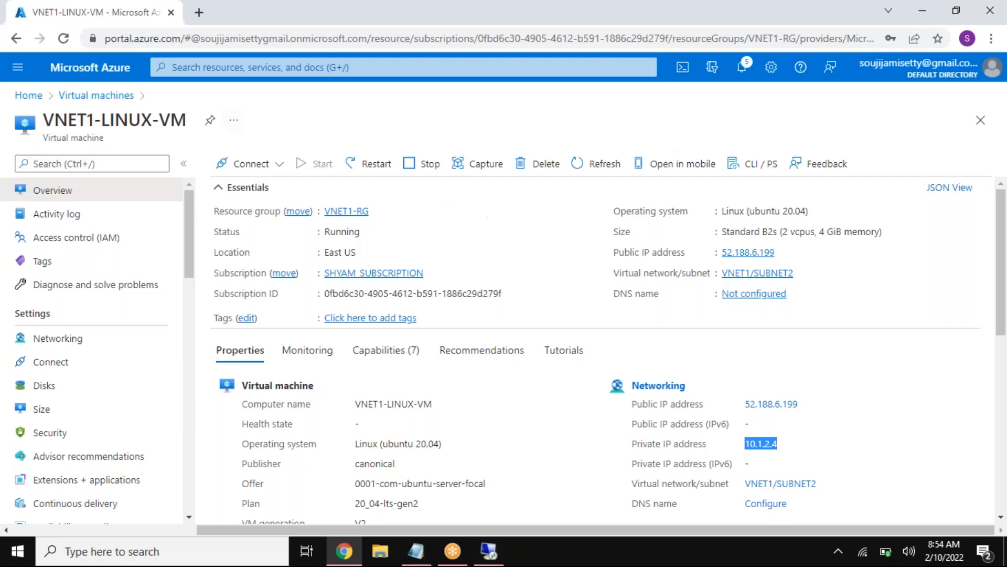
click(80, 96)
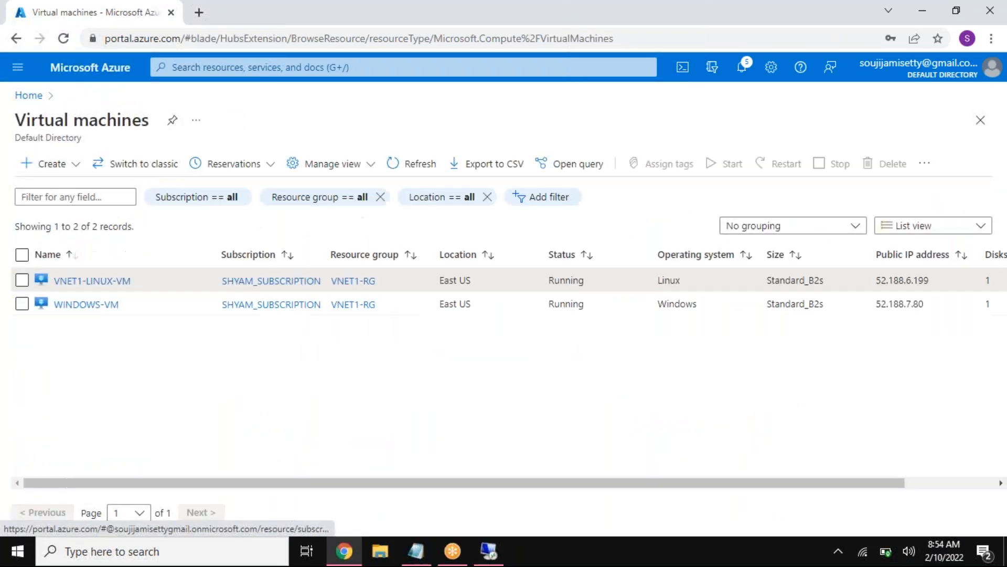
click(424, 166)
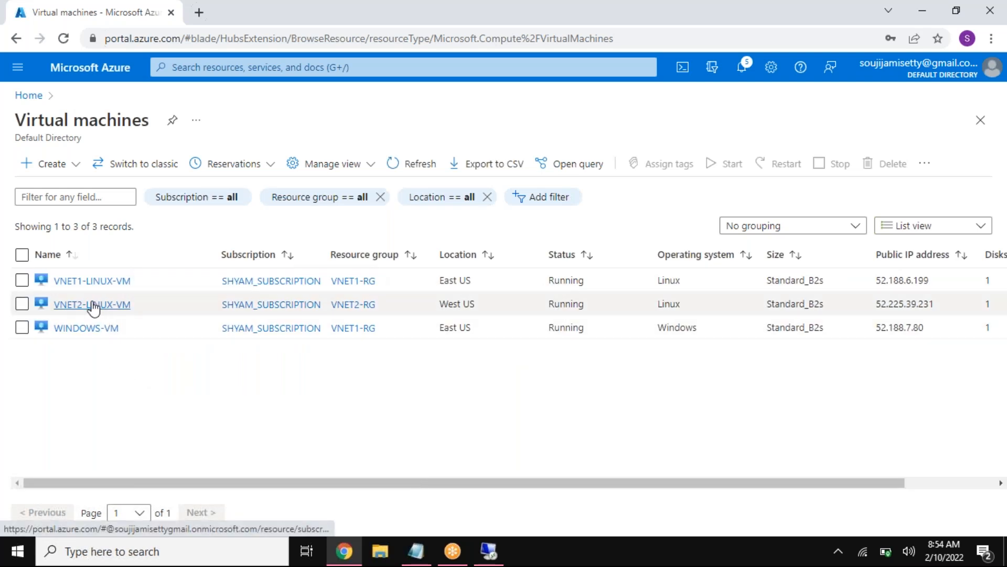
click(90, 305)
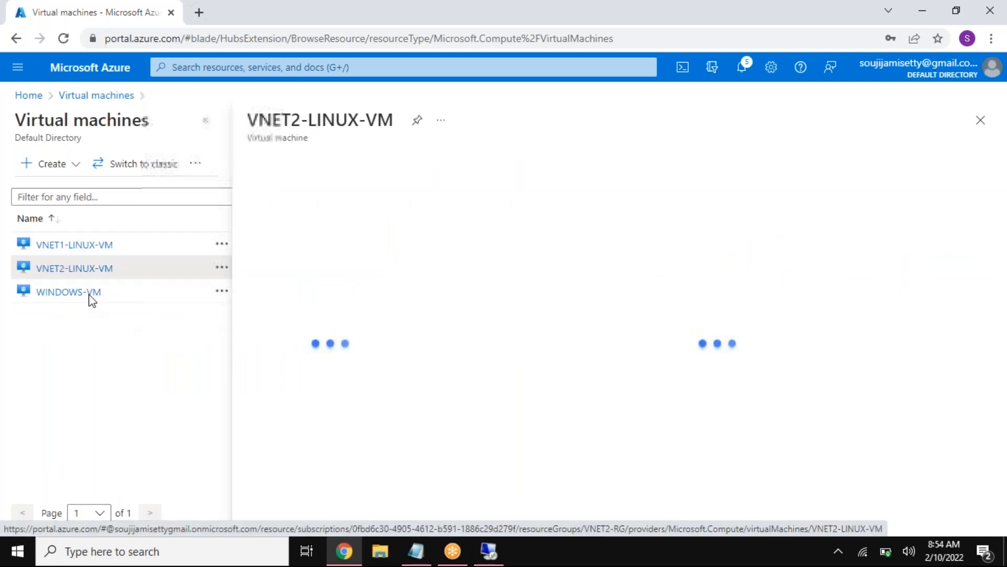
drag(57, 121, 207, 196)
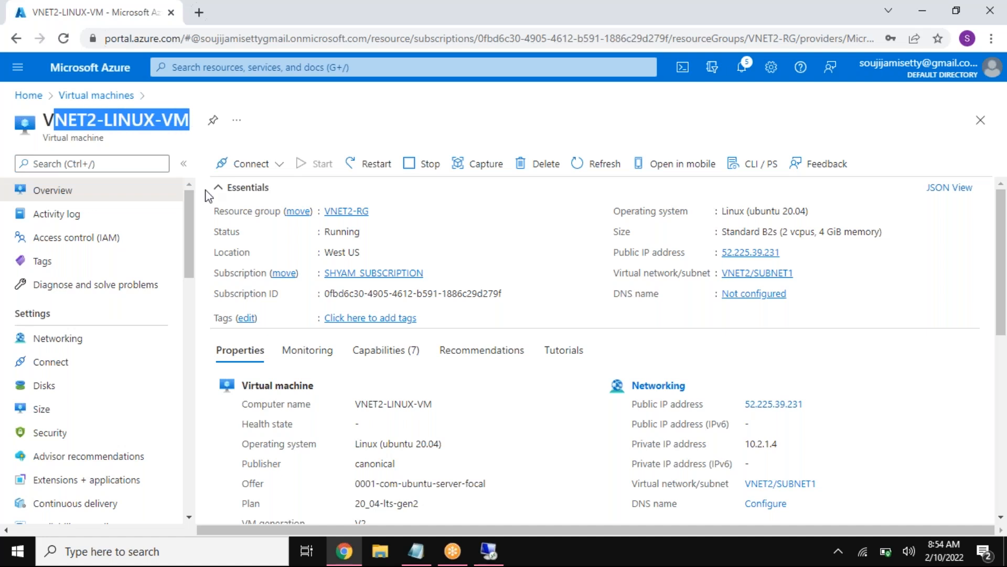
Step: Copy the private IP address of VNET2-LINUX-VM from its networking properties
click(753, 443)
drag(750, 443, 781, 447)
click(750, 458)
click(768, 445)
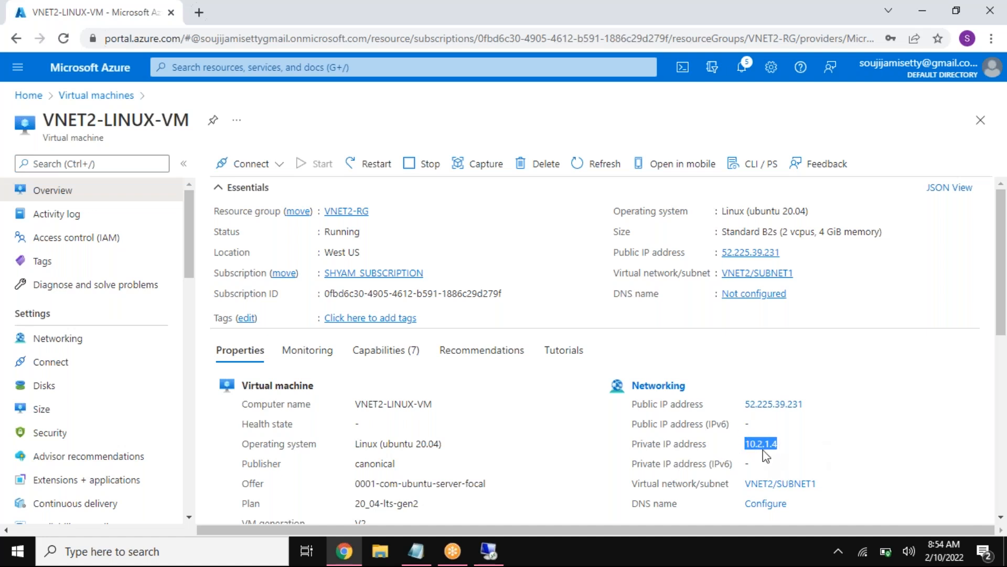
Step: Switch back to the WINDOWS-VM remote session and ping VNET2-LINUX-VM at its private address 10.2.1.4
click(489, 550)
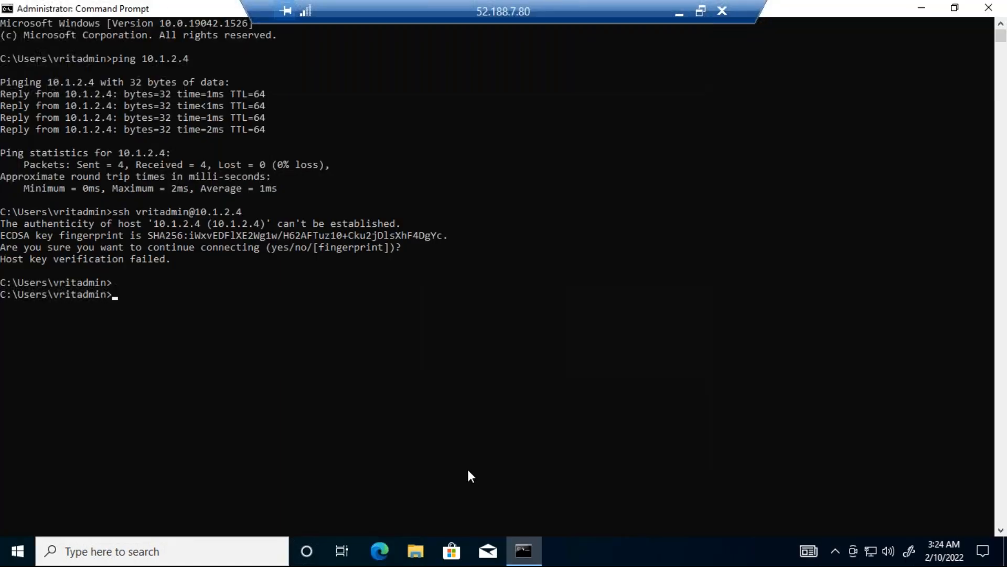
text(ping 10.2.1.4)
key(Return)
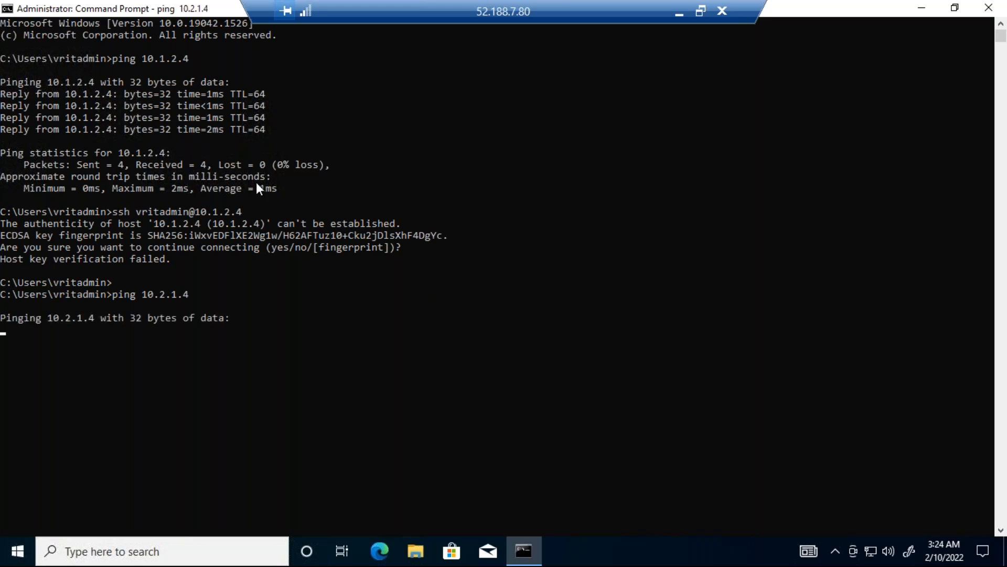
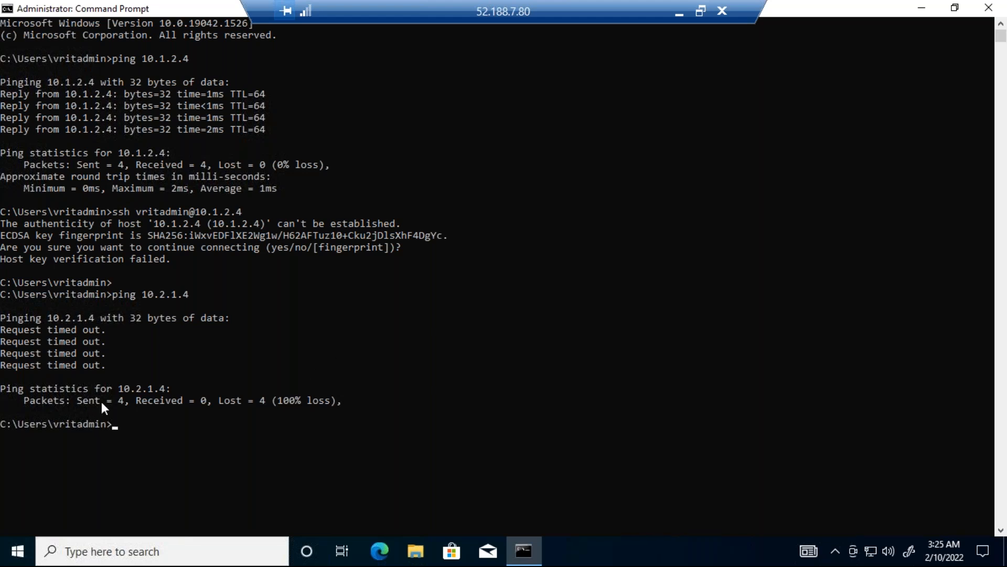
Step: Examine the sent, received and lost packet figures in the ping statistics for 10.2.1.4
drag(102, 402, 123, 399)
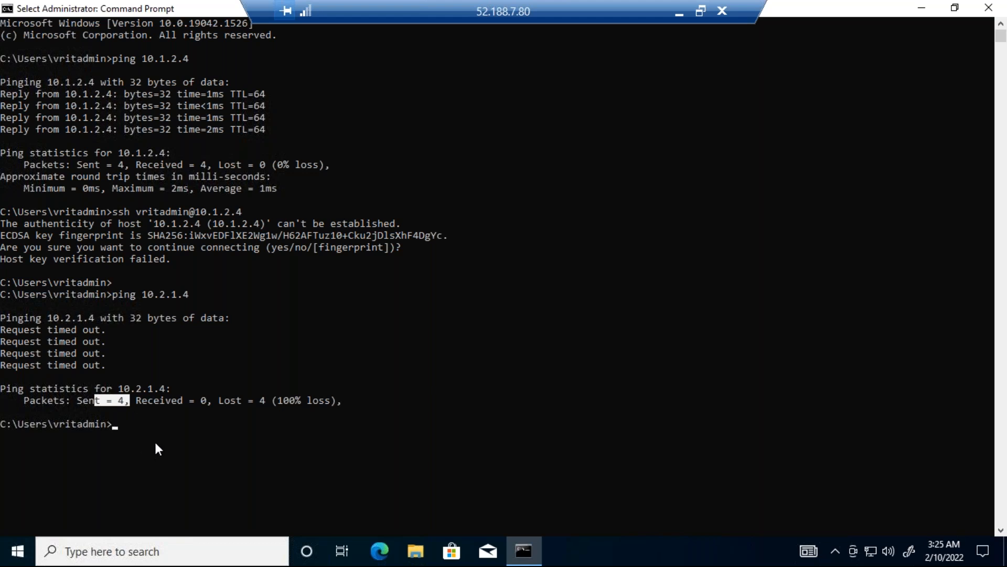
drag(172, 400, 203, 400)
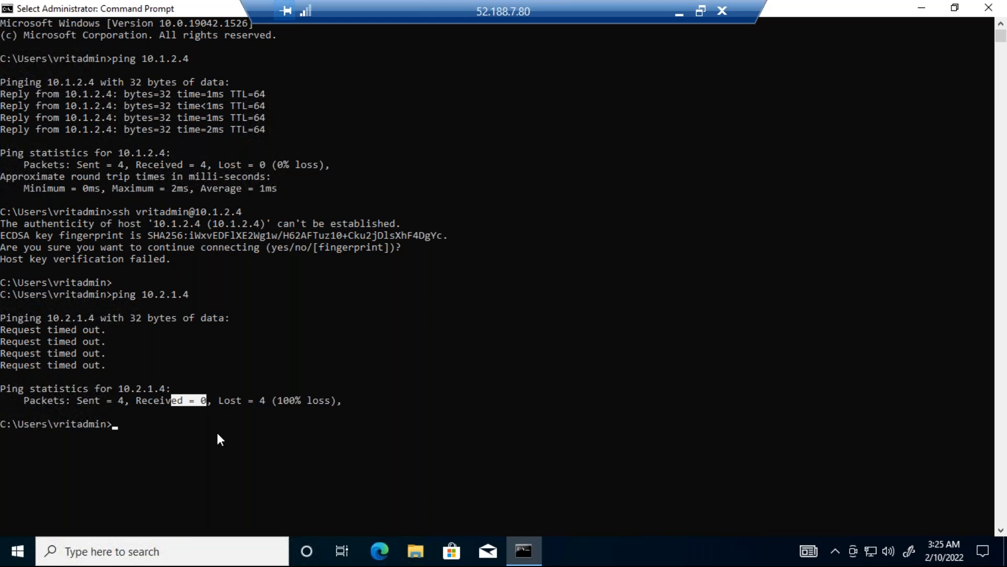
drag(244, 401, 307, 398)
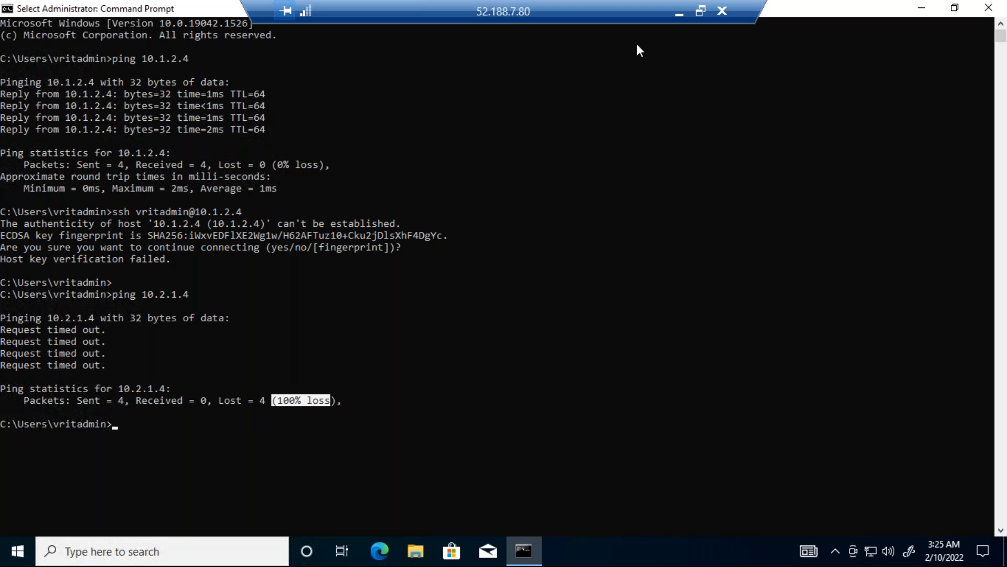
Step: Switch to the 8AM Notepad notes and review the VNET1, VNET2 and peering definition lines
click(678, 12)
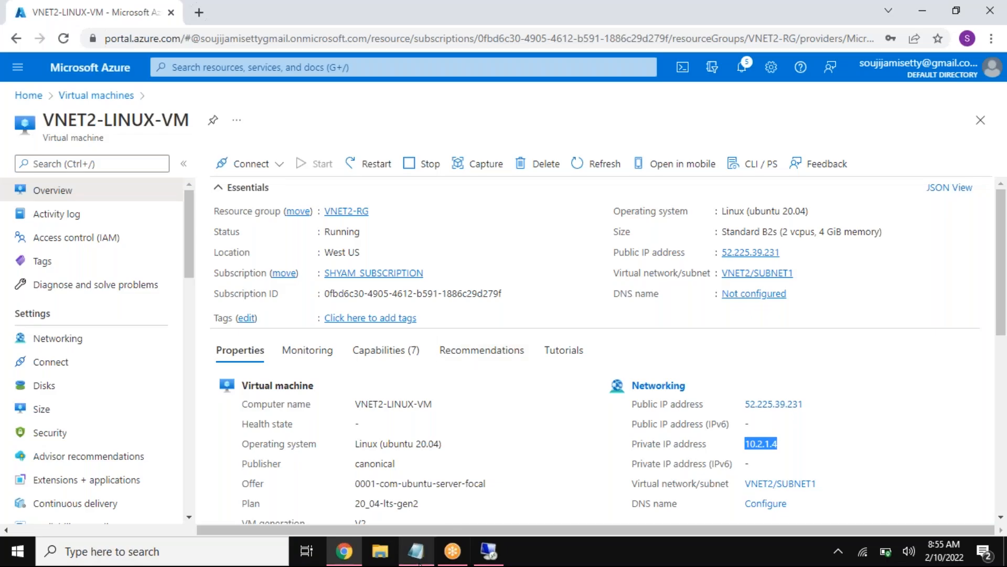
click(416, 552)
drag(78, 295, 9, 294)
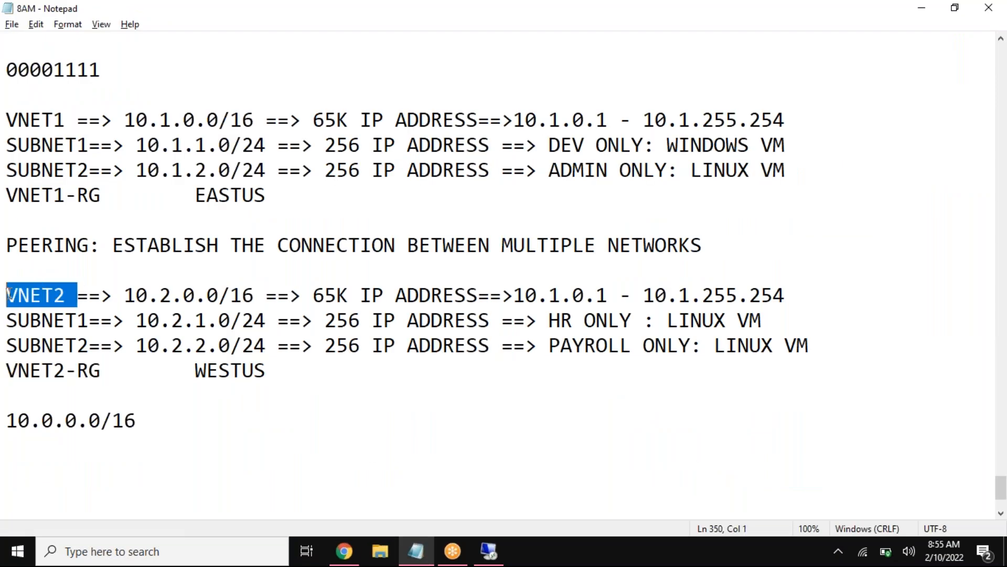
drag(78, 115, 21, 114)
drag(114, 245, 735, 245)
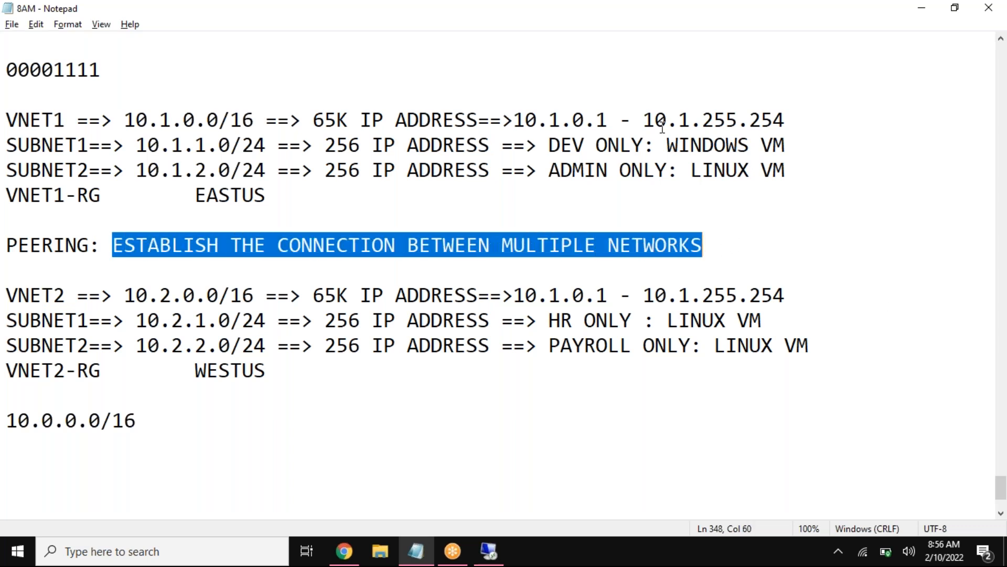
drag(90, 245, 7, 229)
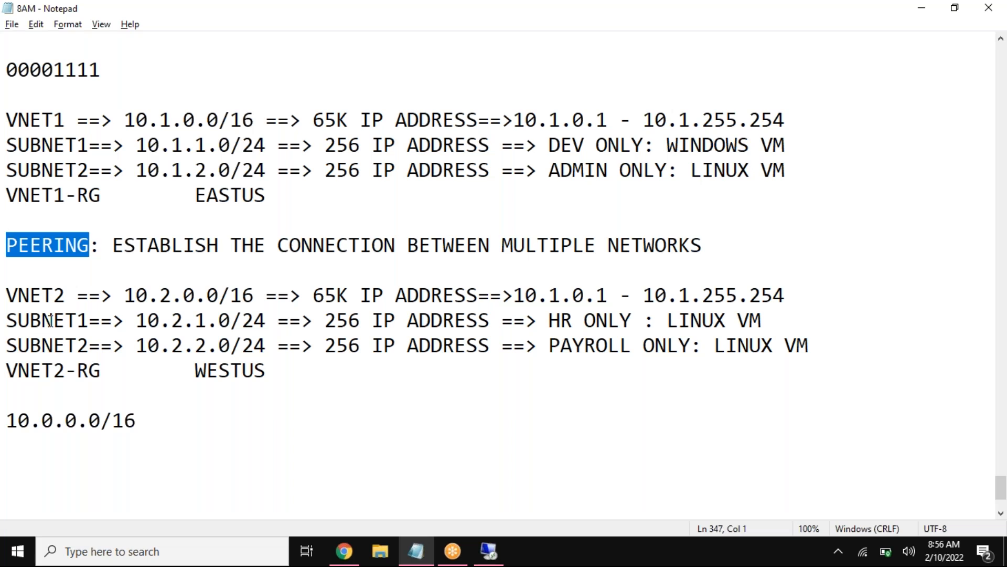
click(62, 266)
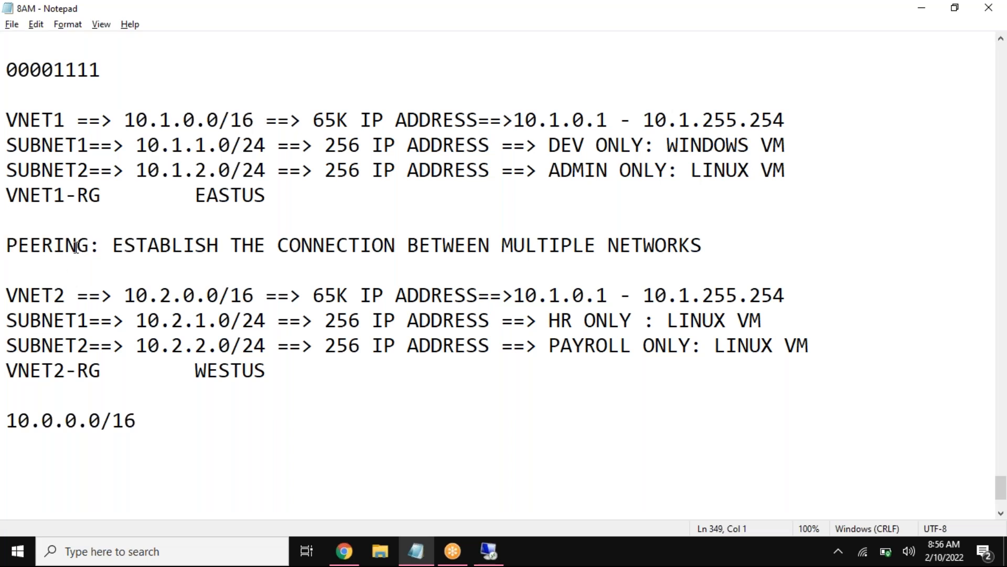
double_click(68, 247)
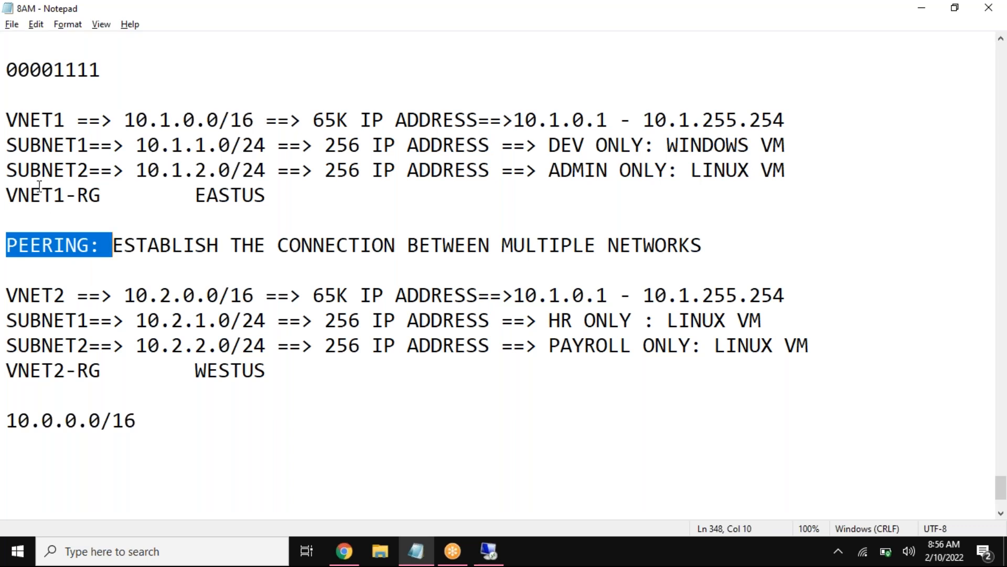
drag(60, 119, 6, 119)
drag(77, 295, 6, 296)
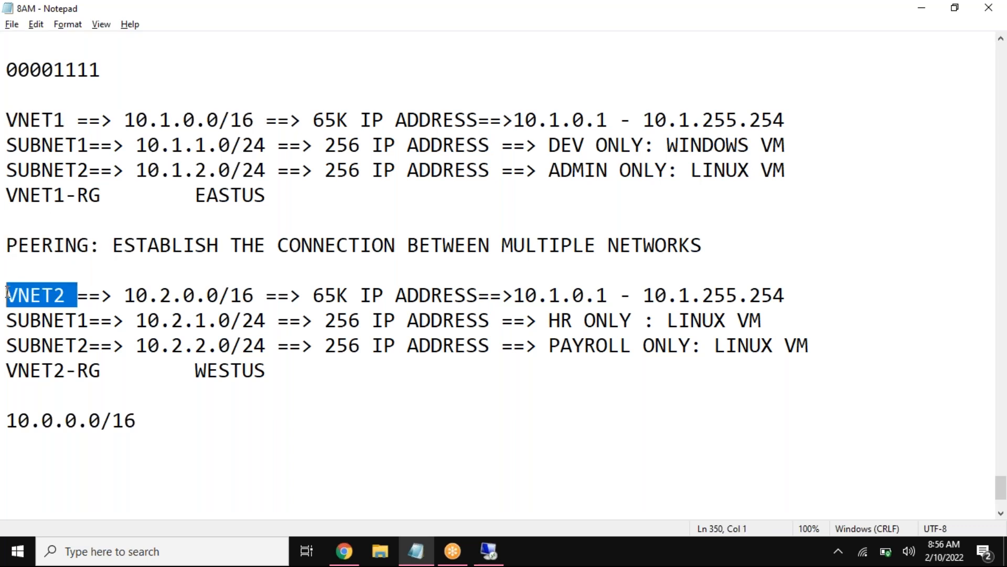
drag(90, 245, 7, 251)
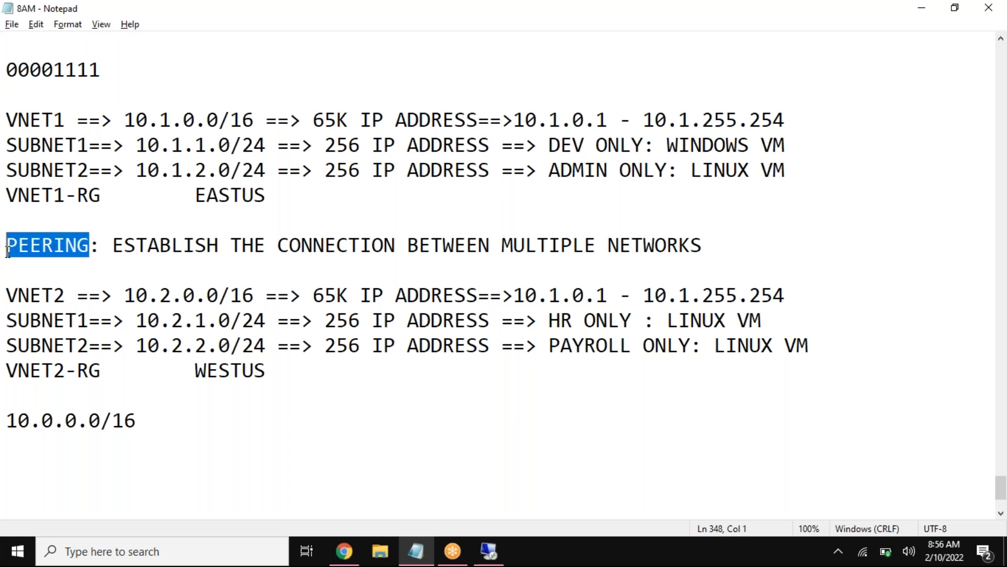
Step: Switch back to the WINDOWS-VM remote session and compare the ping results for 10.1.2.4 and 10.2.1.4
click(488, 551)
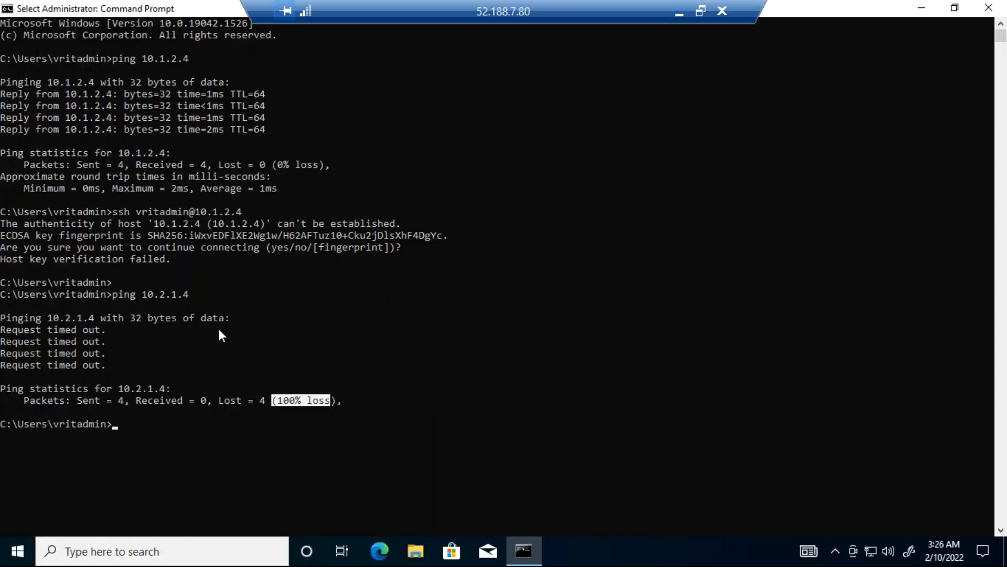
drag(20, 83, 276, 141)
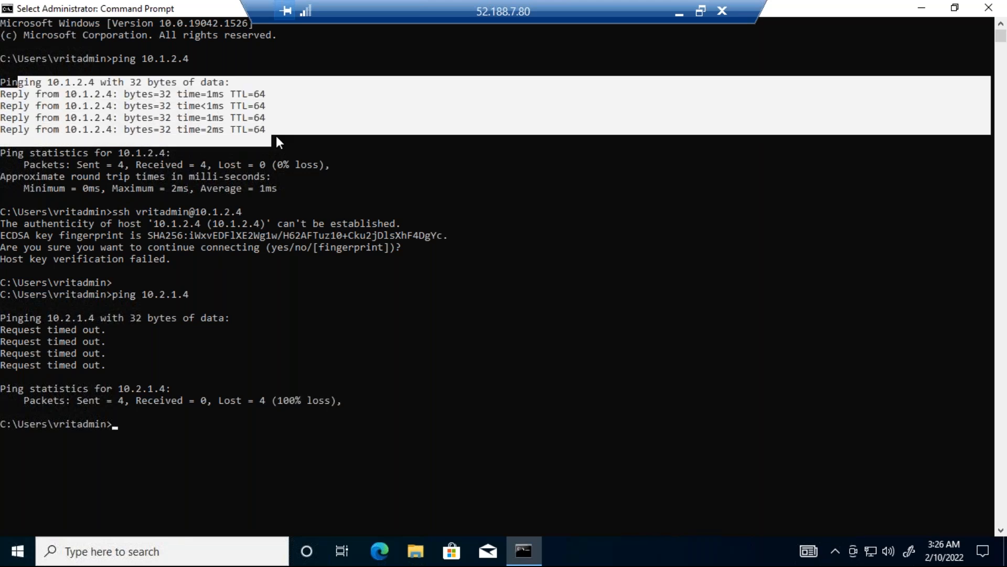
drag(135, 293, 206, 294)
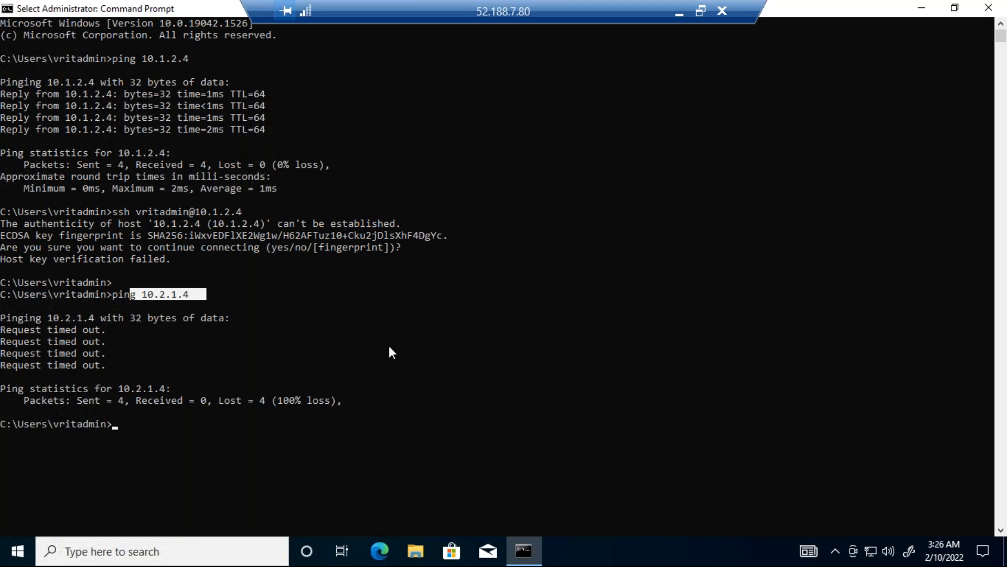
Step: Return to the Azure portal in Chrome and open VNET1 from the virtual networks list
click(679, 13)
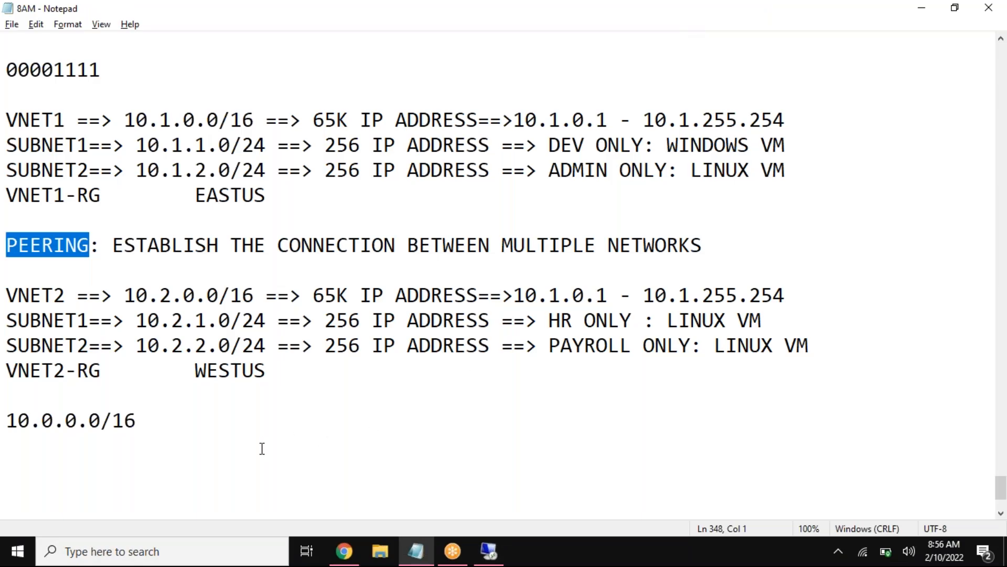
click(347, 549)
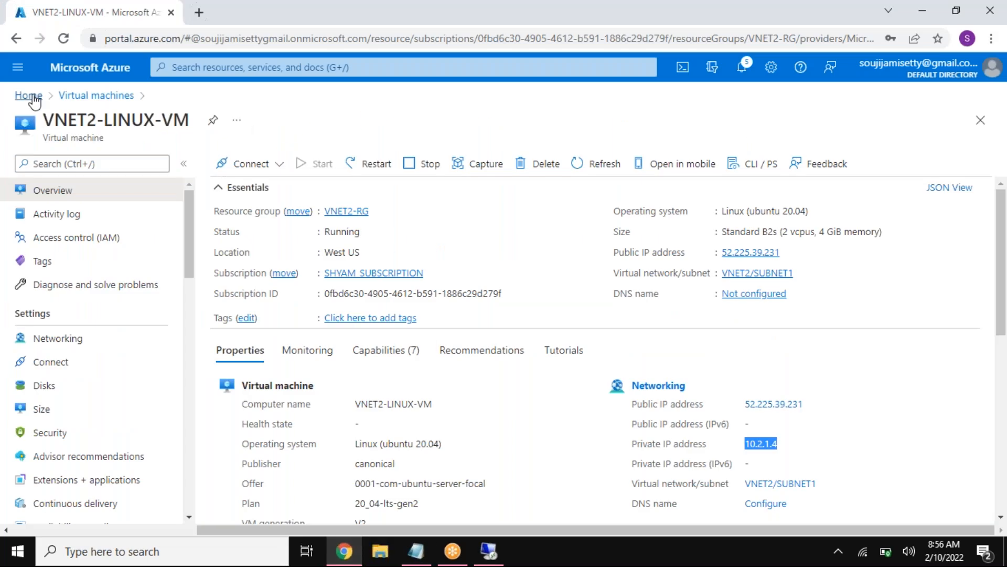
click(35, 99)
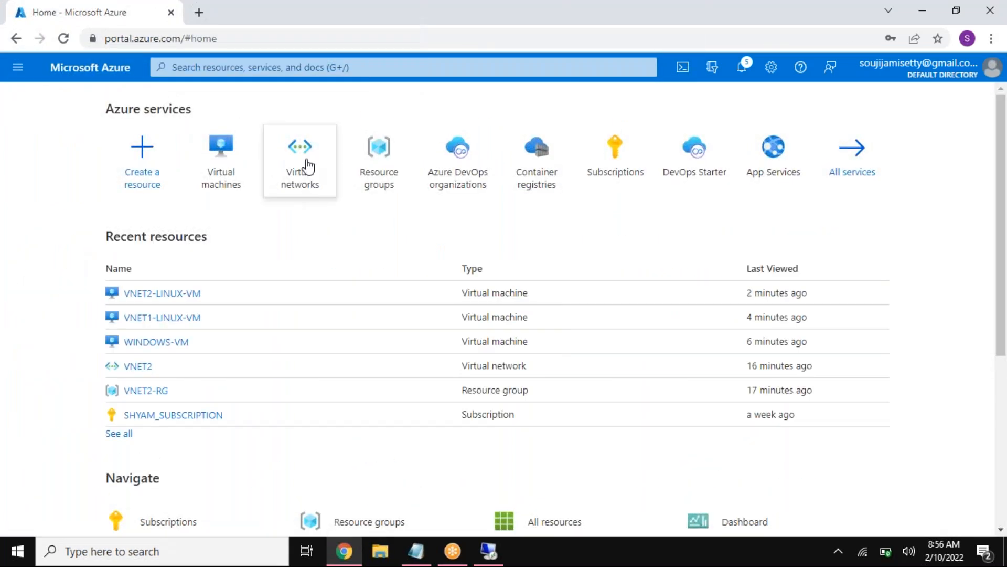
click(302, 160)
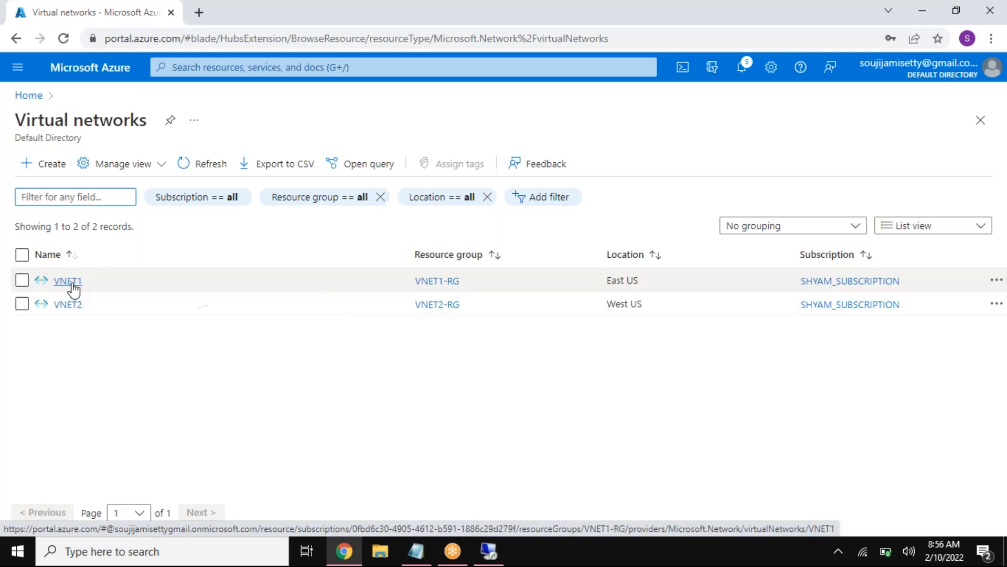
mouse_move(73, 287)
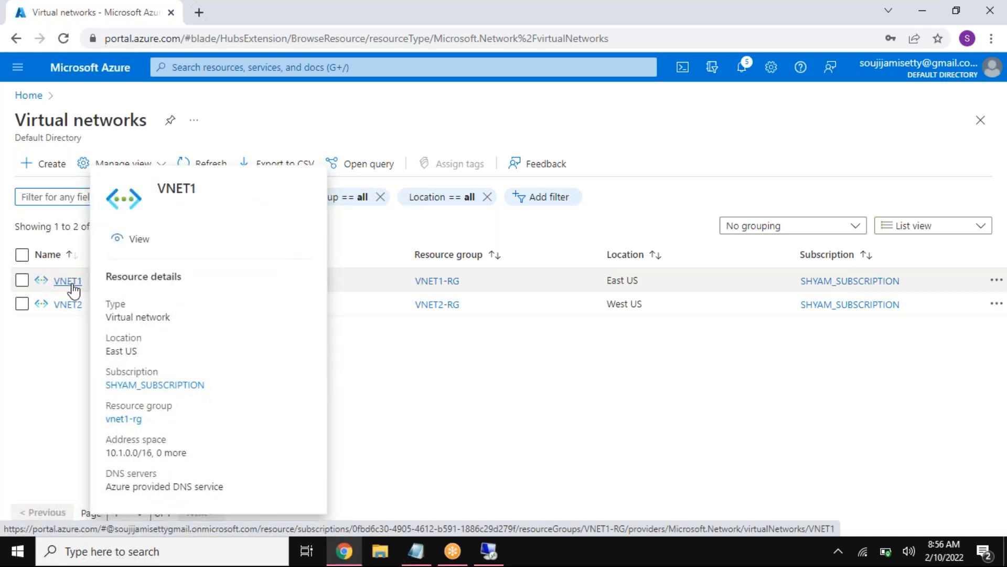
mouse_move(75, 310)
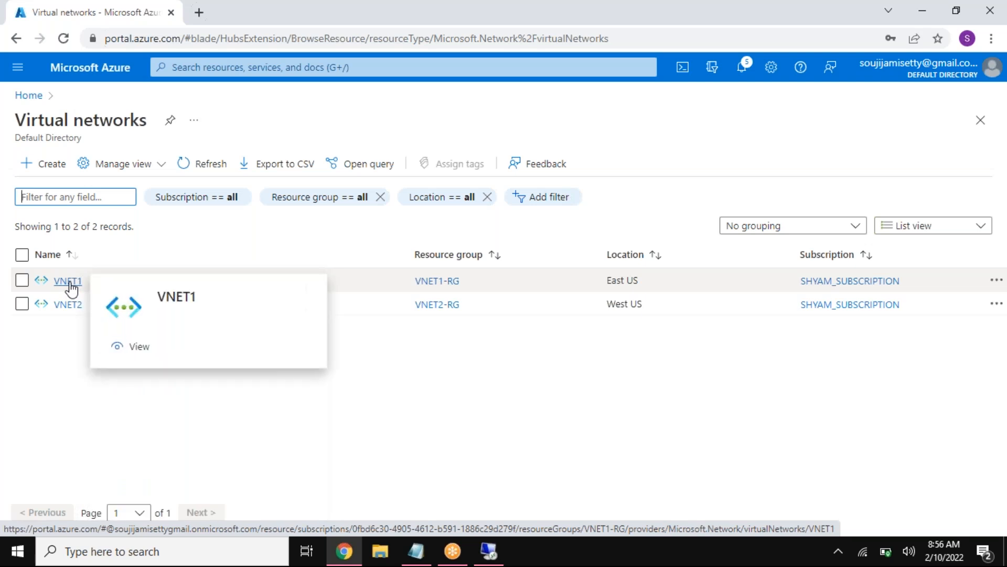
click(70, 284)
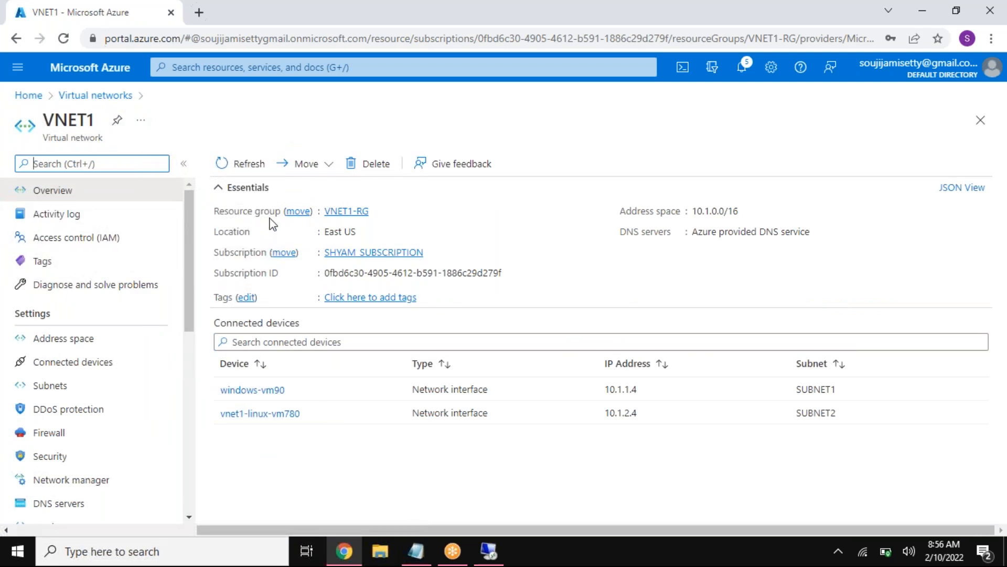
Step: Open the peerings page of VNET1 and collapse the virtual networks list beside it
scroll(87, 417, down, 3)
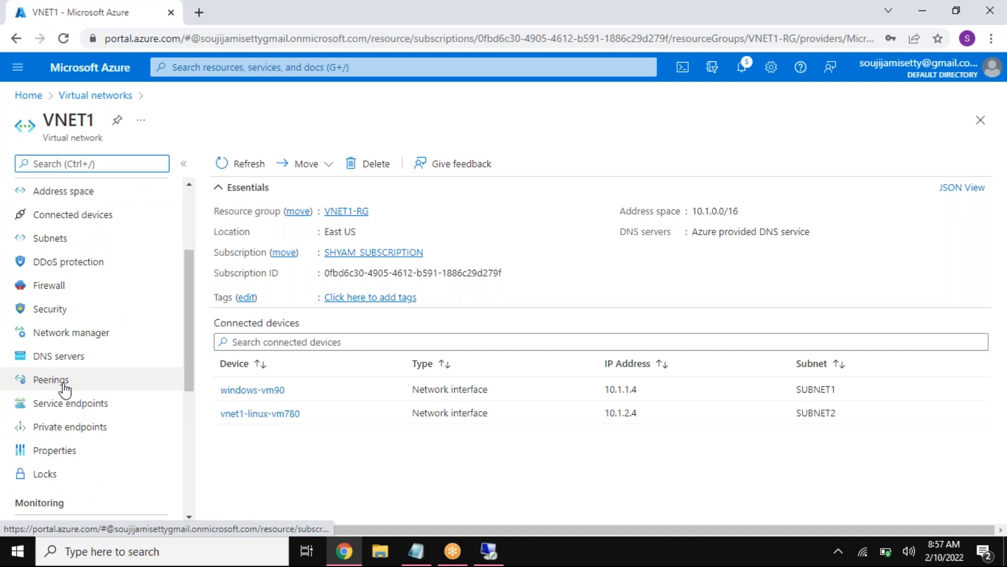
click(48, 387)
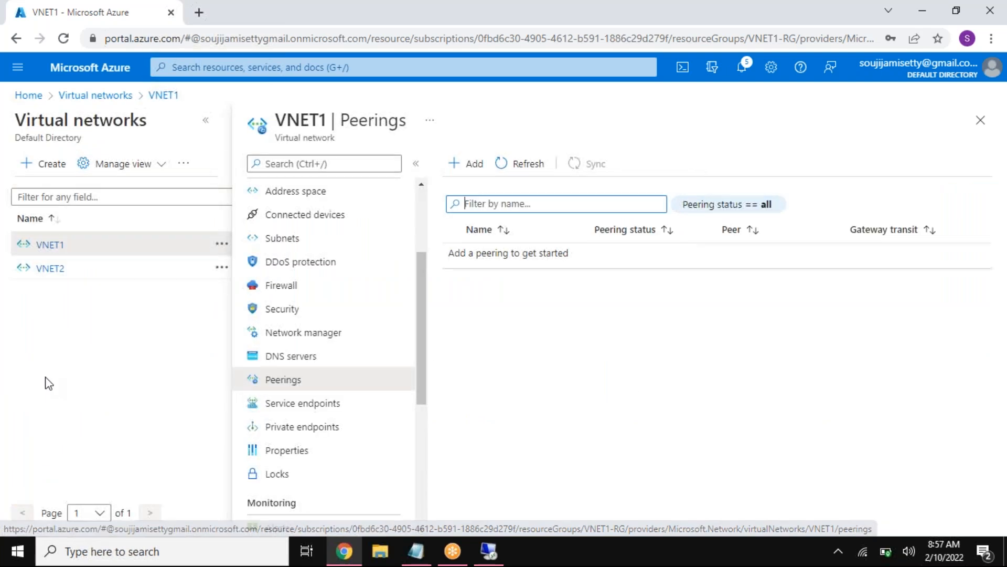
click(205, 120)
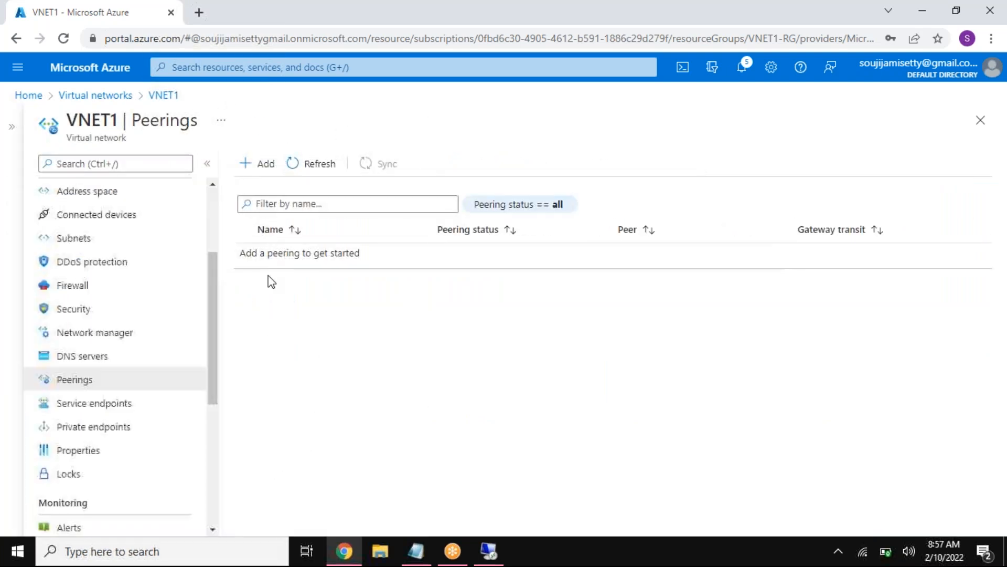
Step: Start a new peering on VNET1 and name this virtual network's peering link VNET1_TO_VNET2
click(256, 165)
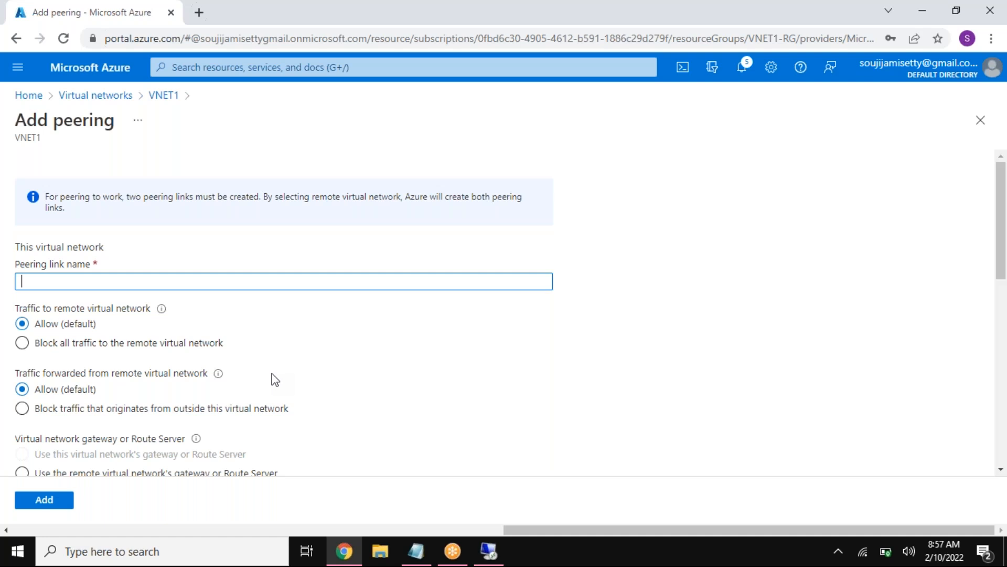
text(VNET1_TO_VNET2)
Step: Copy the link name to the remote virtual network's peering link and change it to VNET2_TO_VNET1
drag(98, 281, 13, 287)
key(ctrl+c)
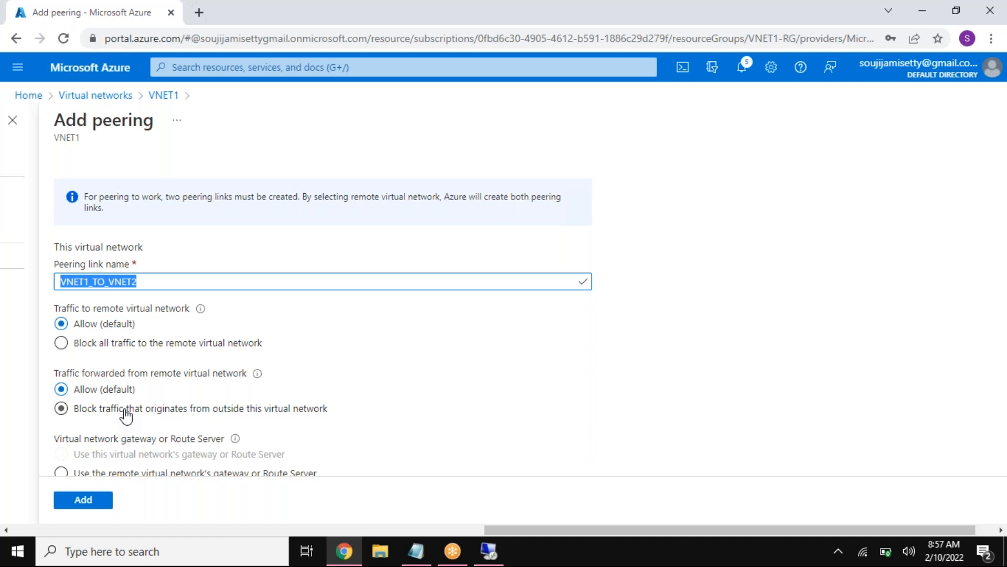
scroll(121, 412, down, 3)
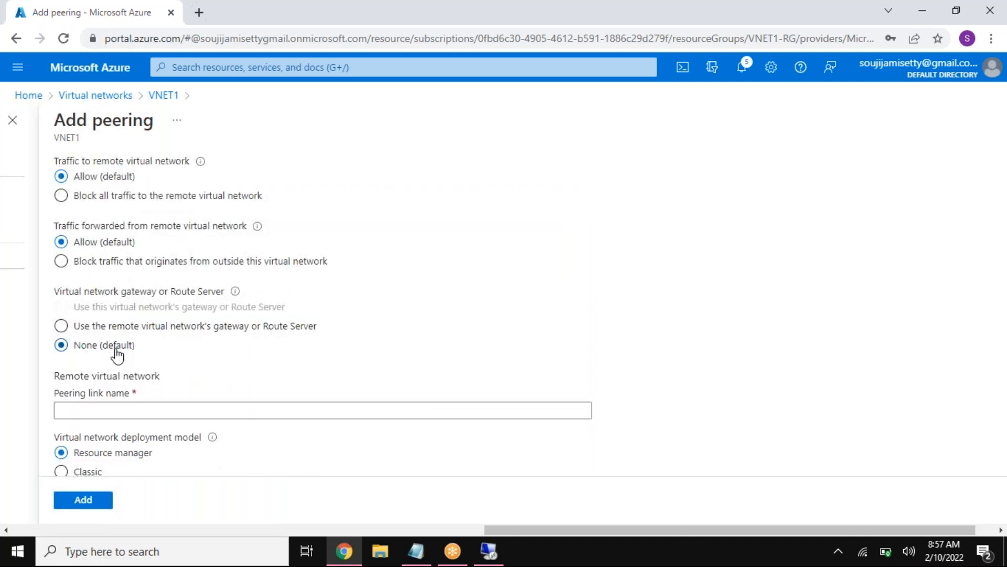
scroll(150, 394, down, 2)
click(146, 337)
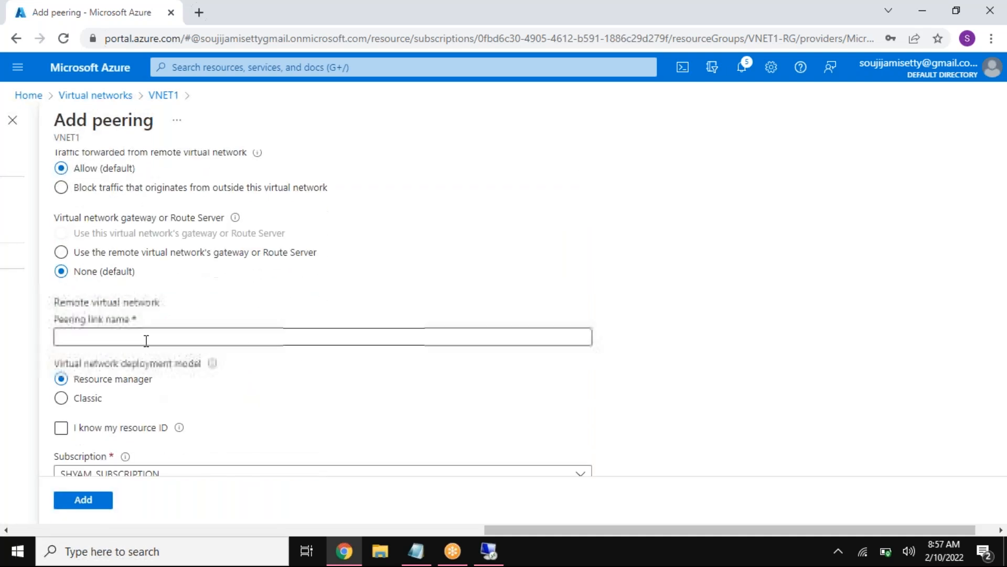
key(ctrl+v)
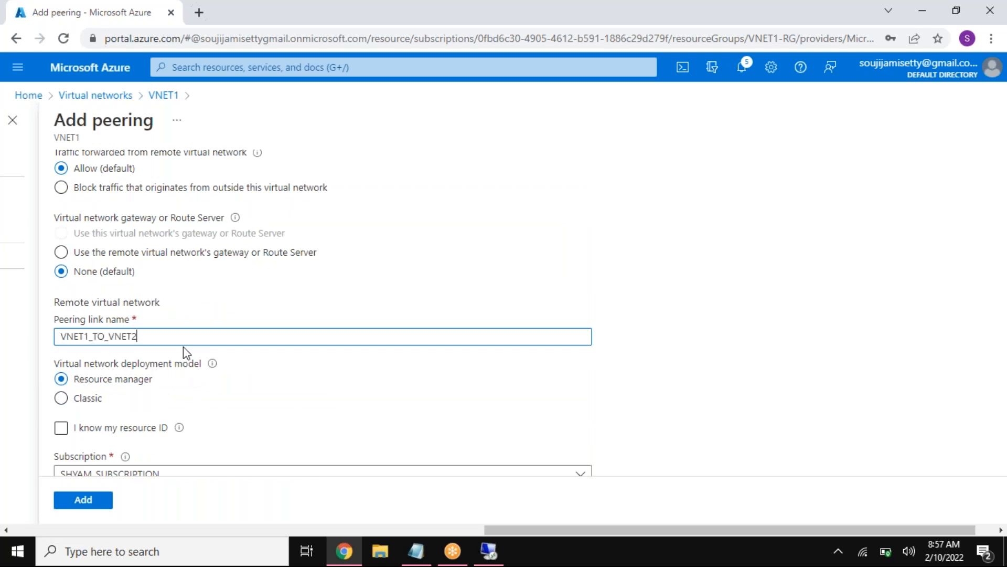
click(93, 338)
key(BackSpace)
text(2)
key(Right)
Step: Review the peering link names of both virtual networks and the remote network's settings in the peering form
scroll(176, 393, down, 3)
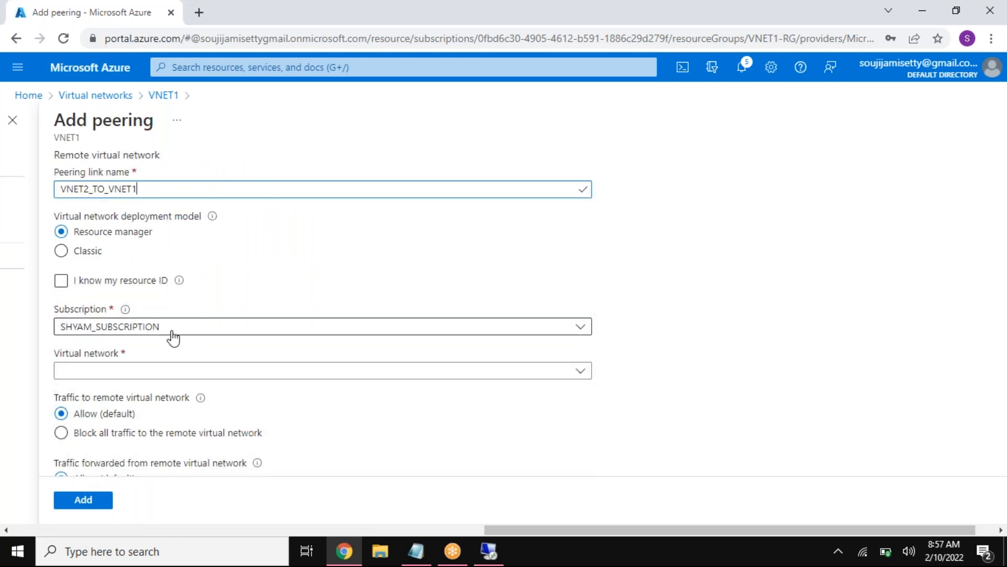
scroll(184, 339, down, 2)
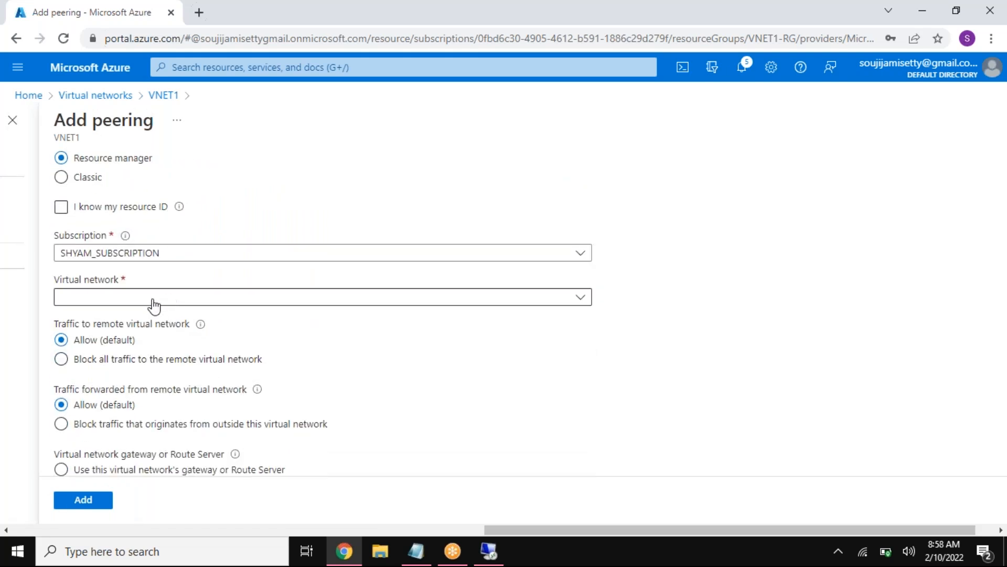
scroll(210, 257, up, 5)
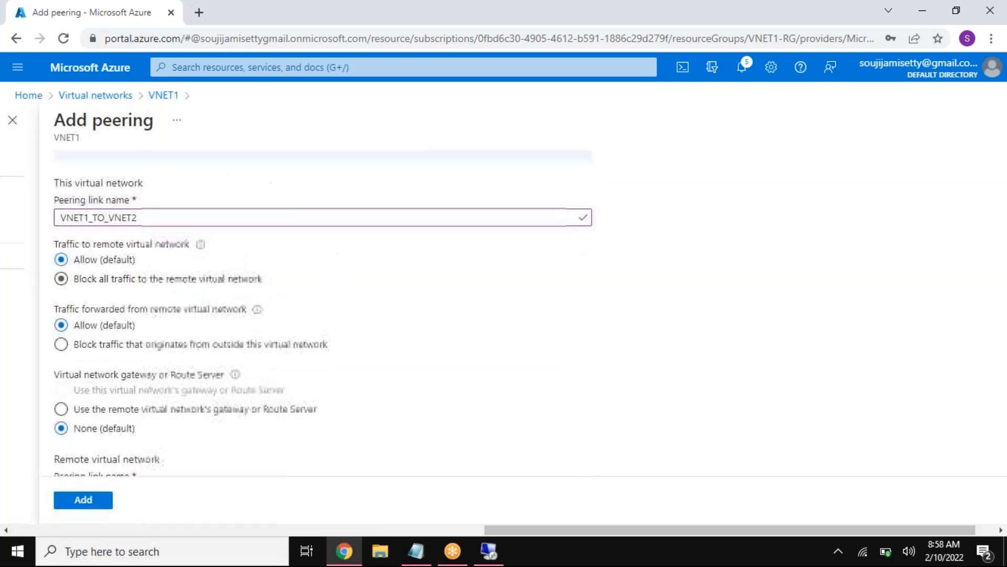
drag(147, 281, 30, 287)
scroll(263, 388, down, 5)
drag(149, 336, 31, 341)
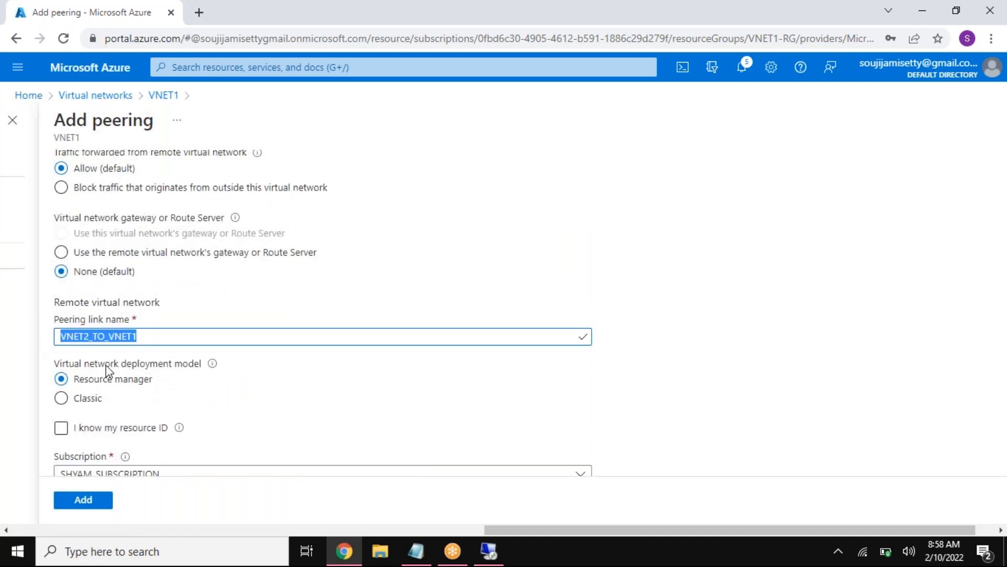
scroll(219, 407, down, 3)
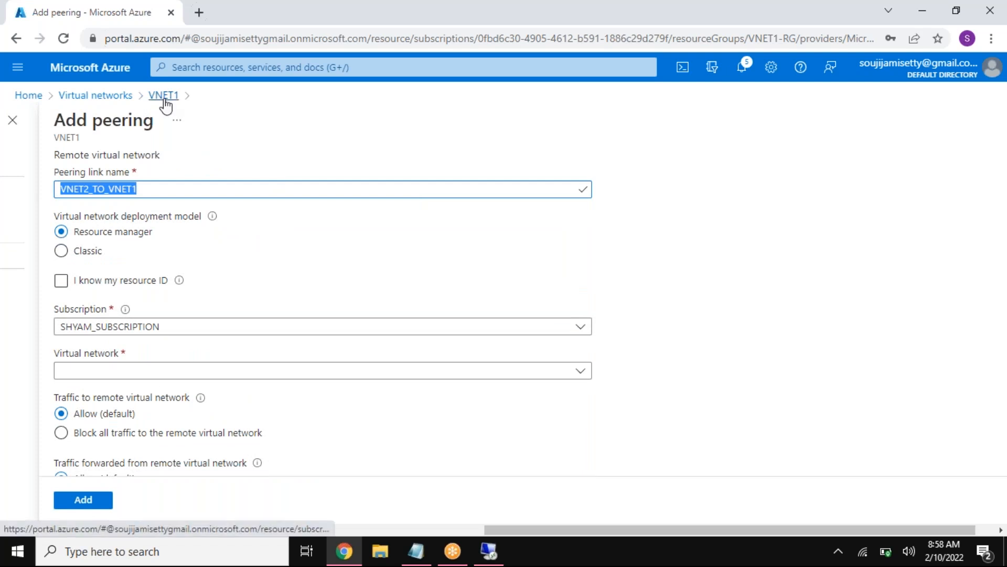
click(145, 188)
double_click(118, 189)
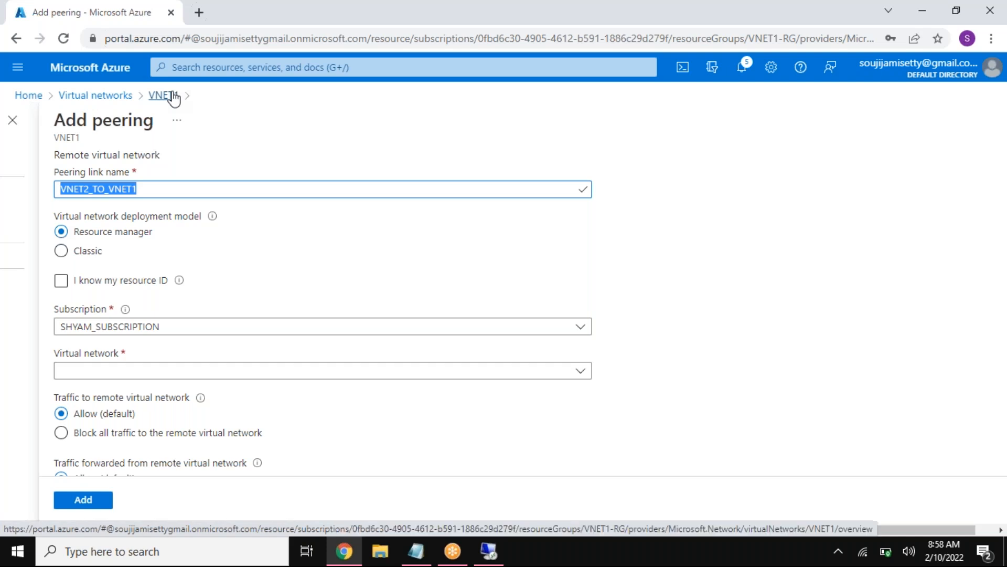
Step: Choose VNET2 as the remote virtual network, keep the default traffic settings, and add the peering
click(136, 373)
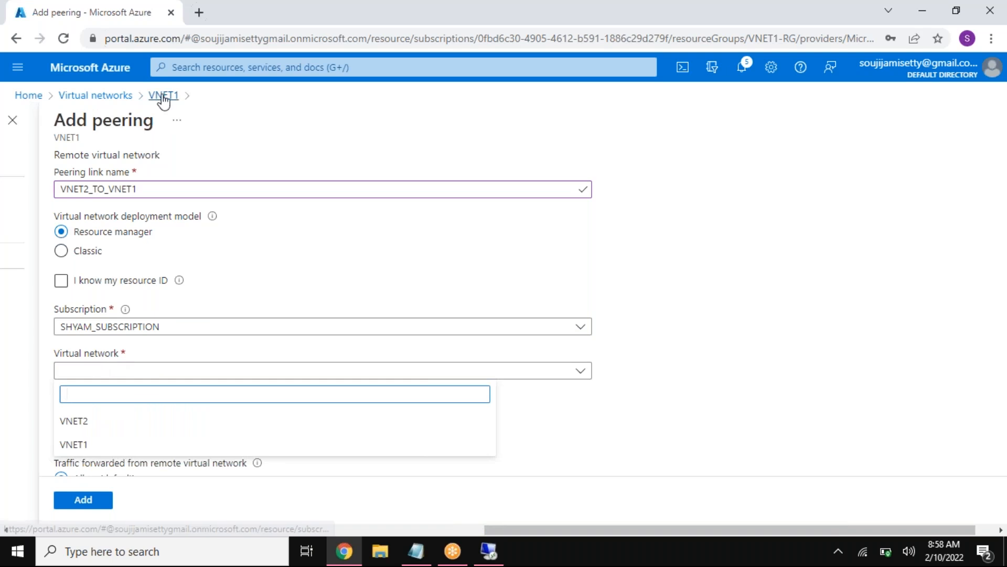
click(94, 421)
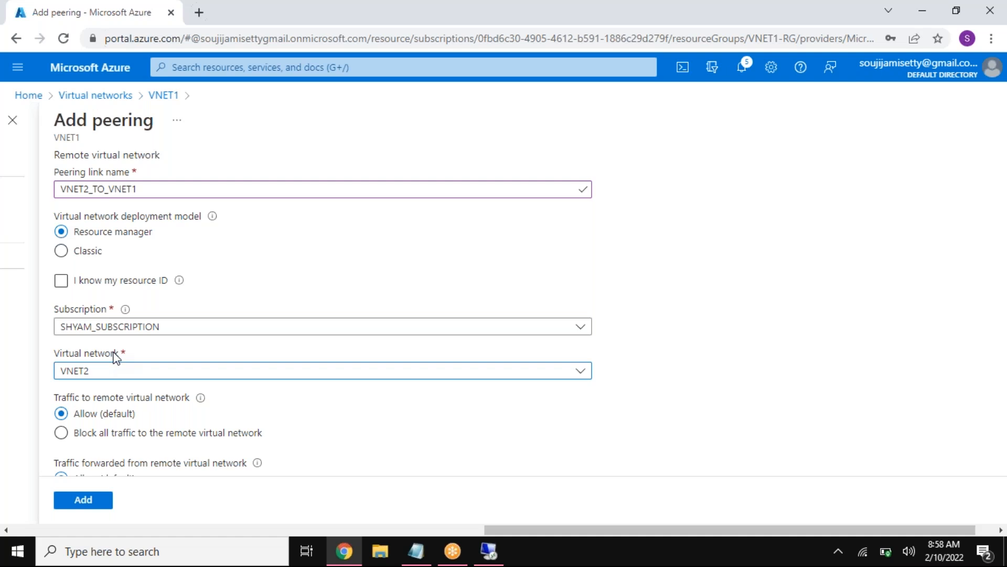
scroll(116, 358, down, 1)
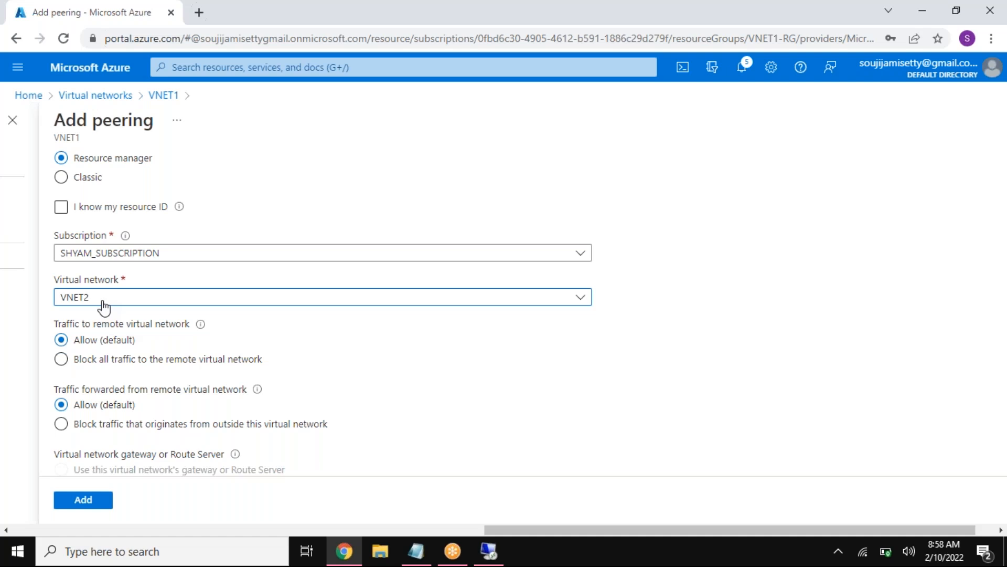
click(89, 501)
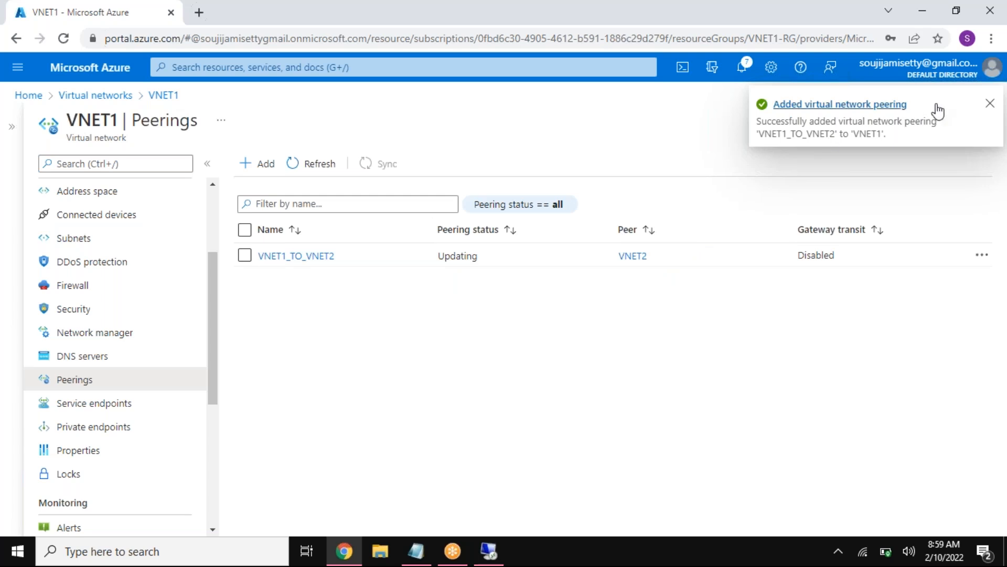
Step: Dismiss the notification and refresh VNET1's peerings list to check the peering status of VNET1_TO_VNET2
click(990, 103)
click(318, 166)
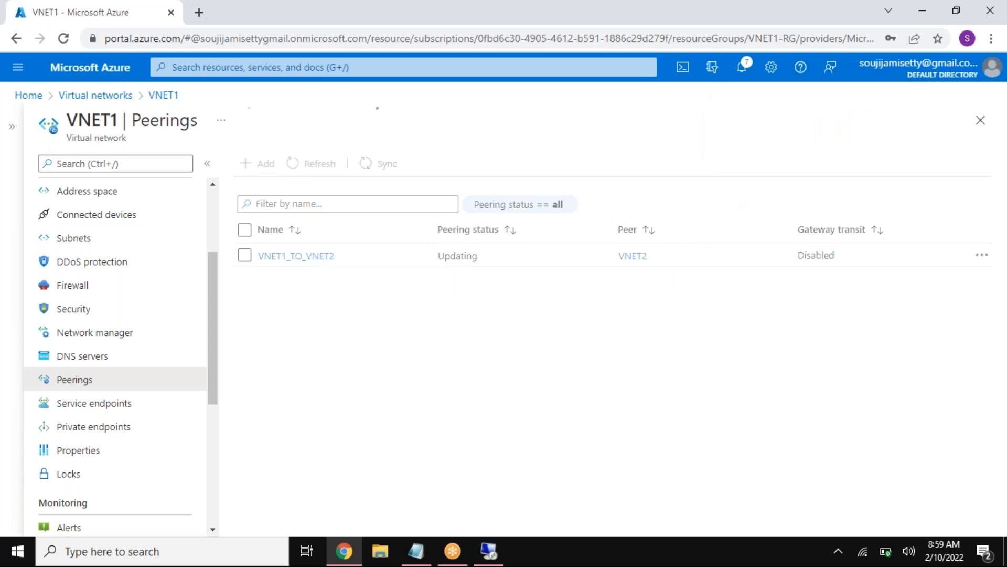
double_click(461, 255)
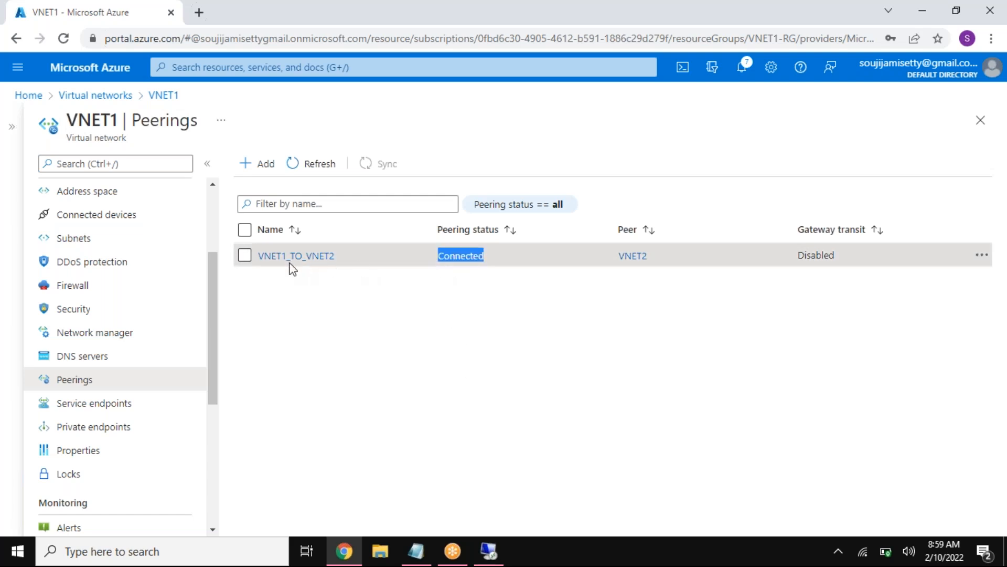
Step: Switch to the remote desktop session of the Windows VM and ping 10.2.1.4 again from the Command Prompt
click(488, 551)
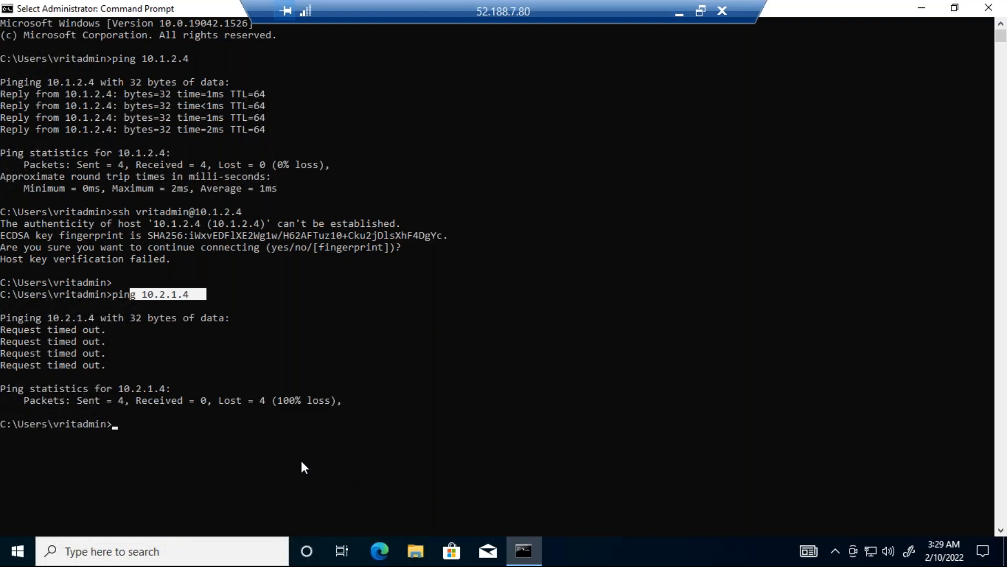
key(Escape)
key(Up)
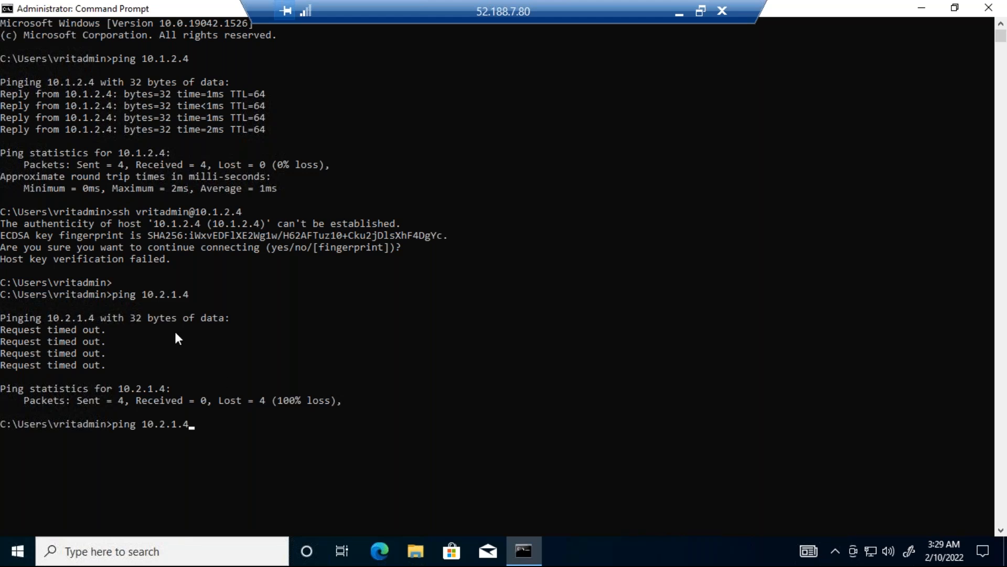
click(151, 295)
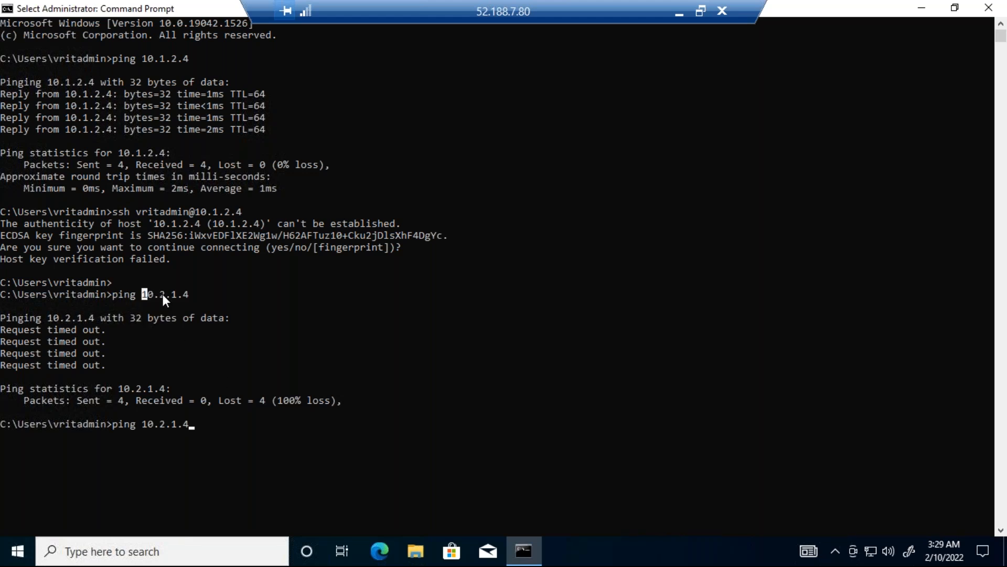
click(145, 424)
click(196, 424)
key(Escape)
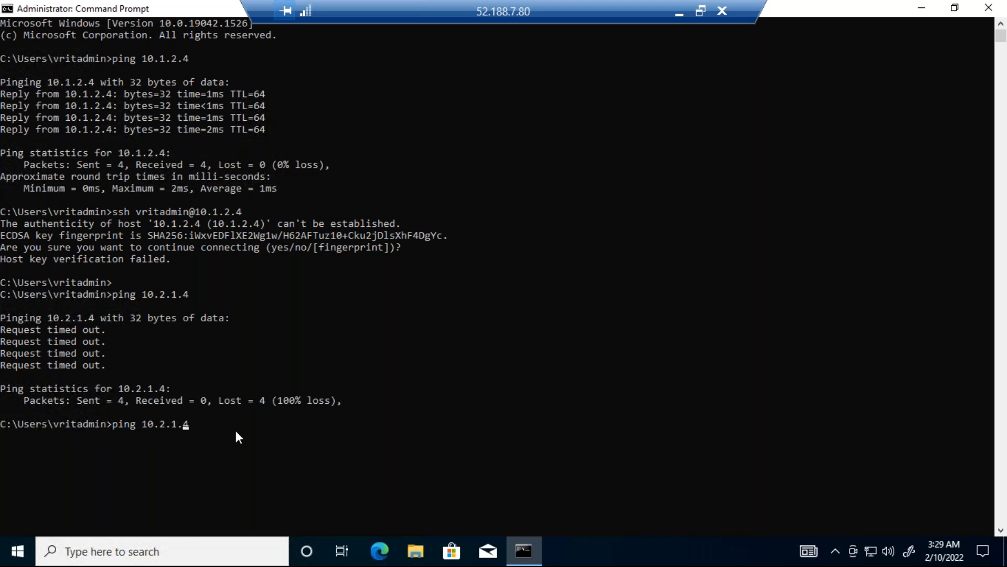
key(End)
key(Return)
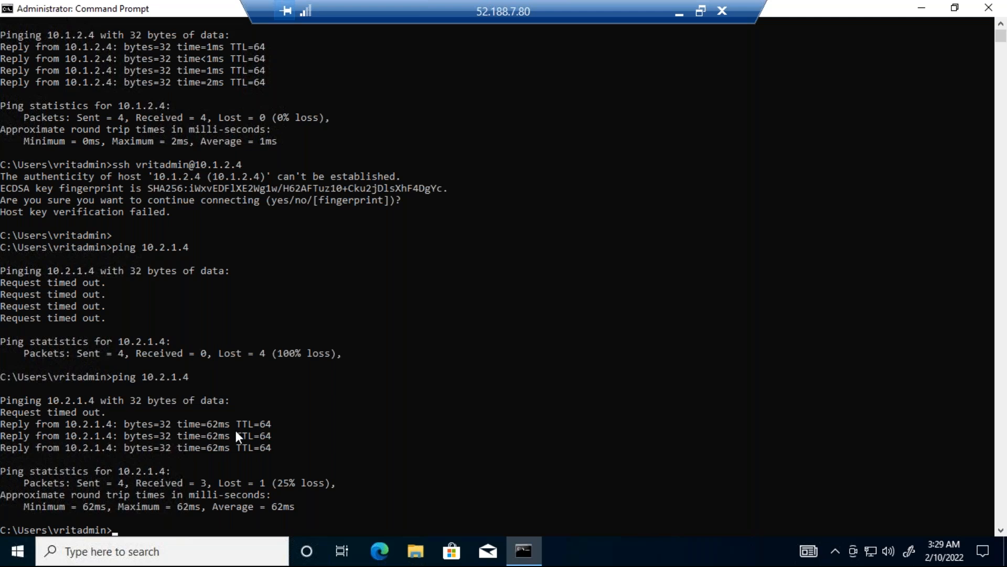
Step: Look over the replies from 10.2.1.4 and repeat the same ping once more
mouse_move(271, 445)
mouse_down()
mouse_move(8, 415)
mouse_move(284, 449)
mouse_up()
click(8, 412)
key(Up)
key(Return)
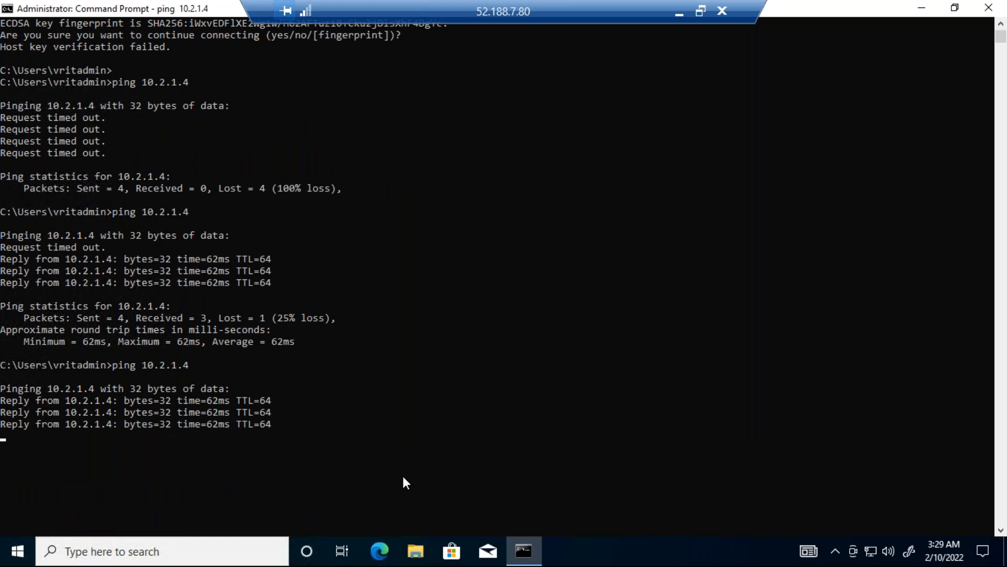
Step: Examine the latest ping's replies and packet statistics and compare its loss with the ping made before peering
drag(4, 400, 280, 439)
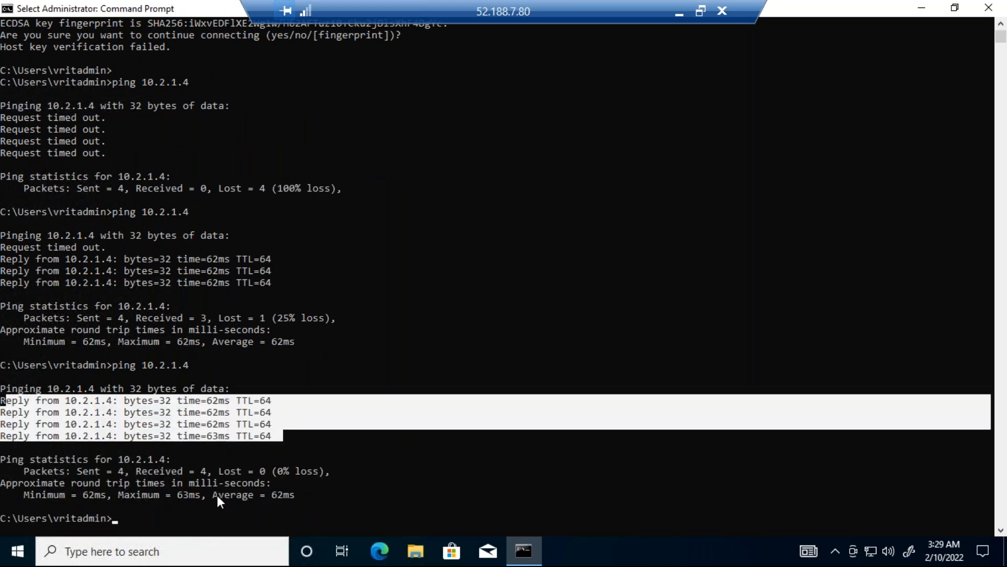
double_click(80, 472)
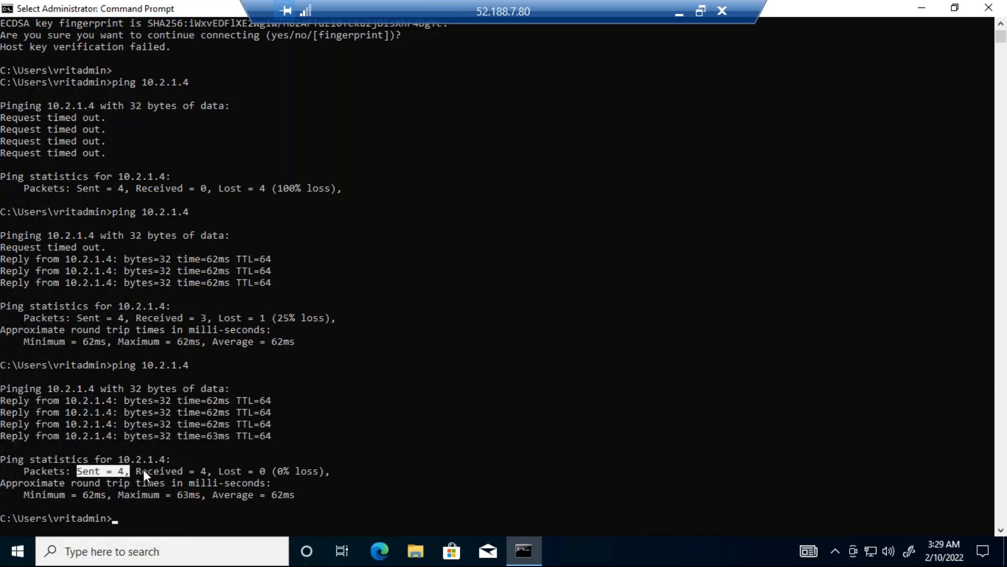
drag(144, 469, 209, 467)
drag(278, 469, 319, 473)
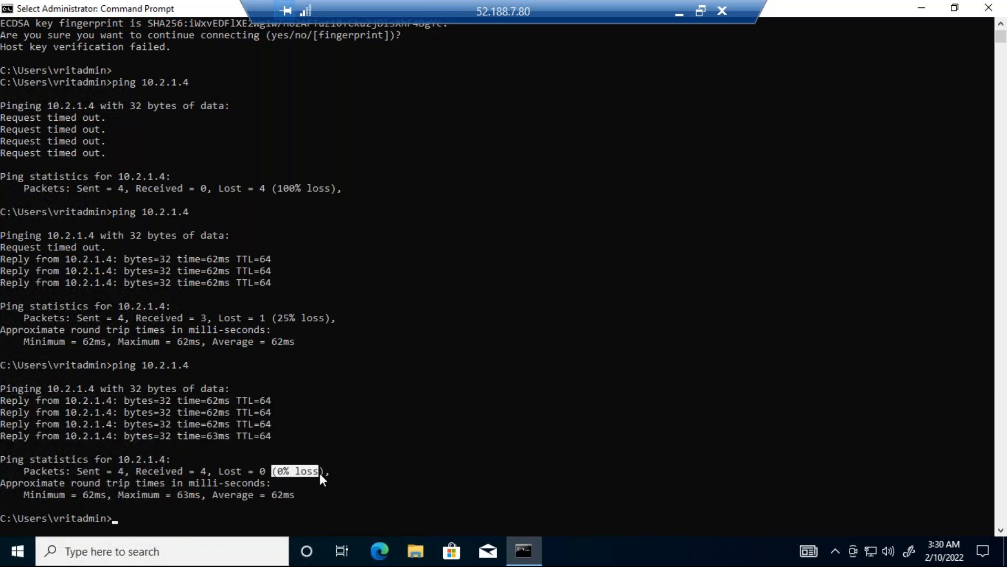
drag(277, 190, 326, 187)
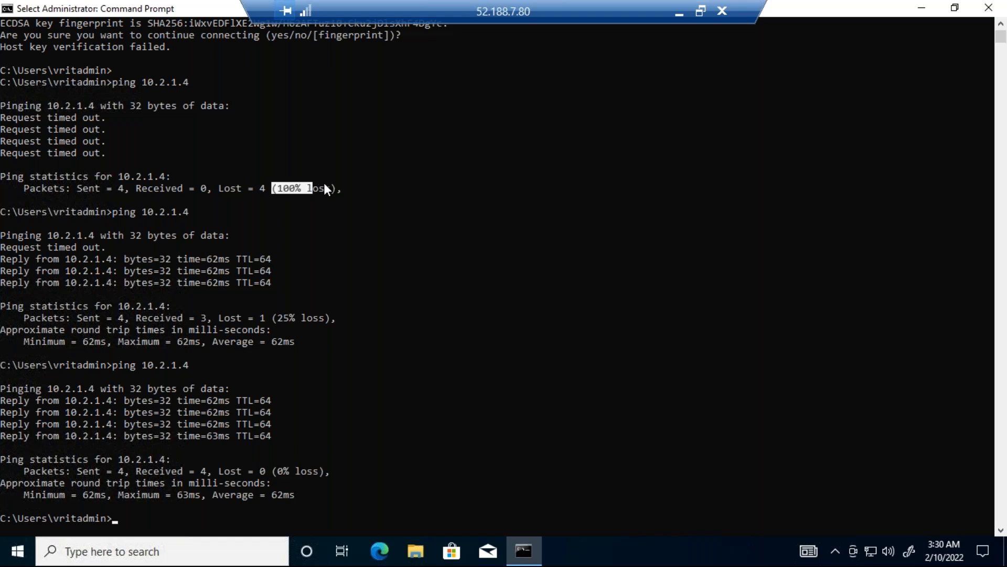
drag(266, 471, 313, 468)
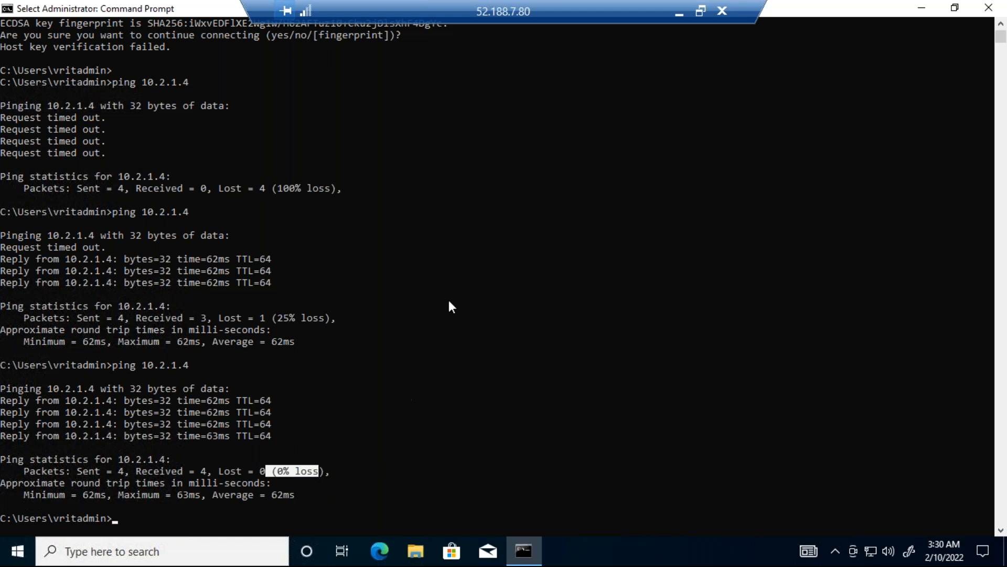
Step: Minimize the remote session, switch to the Notepad notes and review the peering definition and the VNET1 and VNET2 plans
click(678, 12)
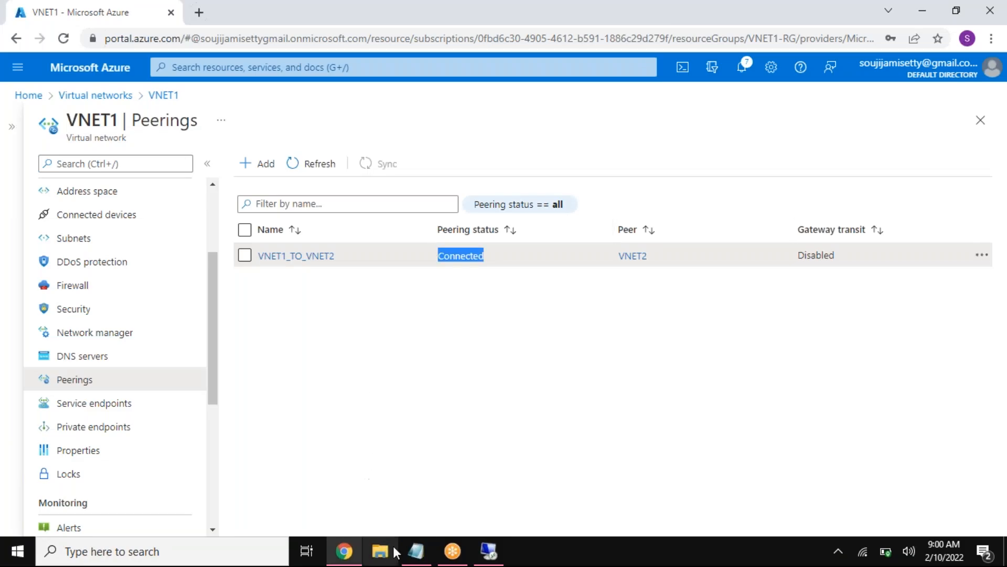
click(417, 552)
click(231, 394)
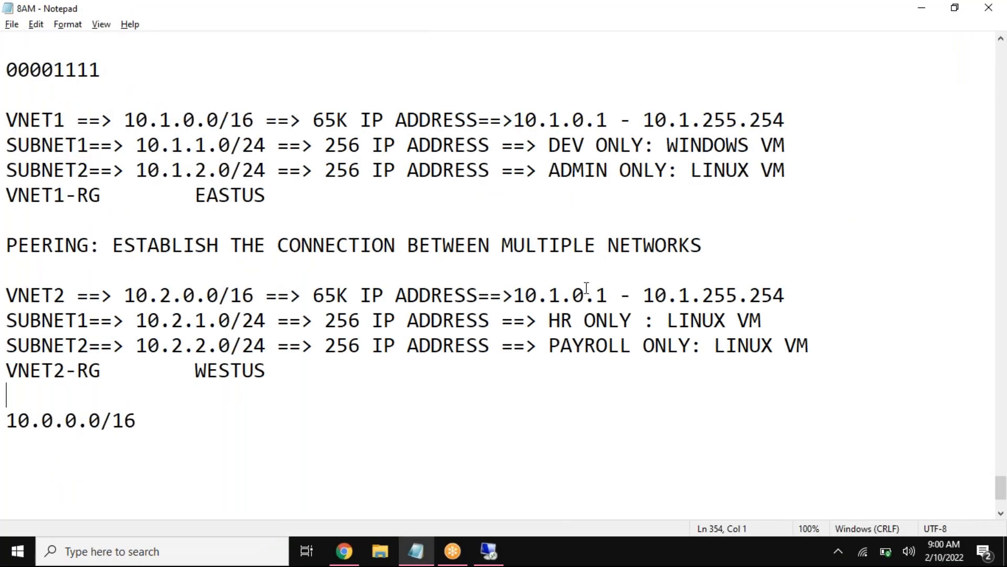
drag(721, 246, 4, 246)
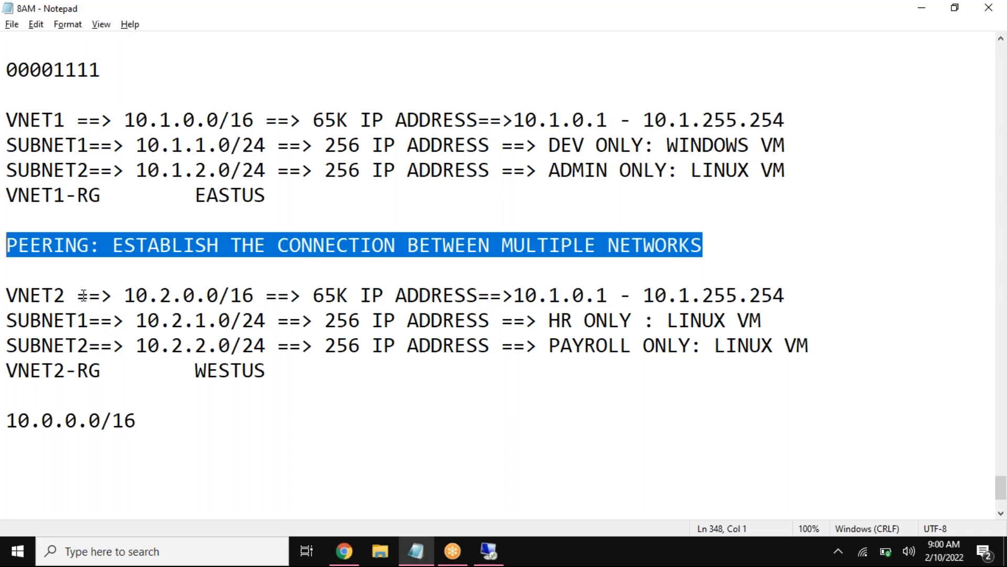
drag(63, 120, 6, 120)
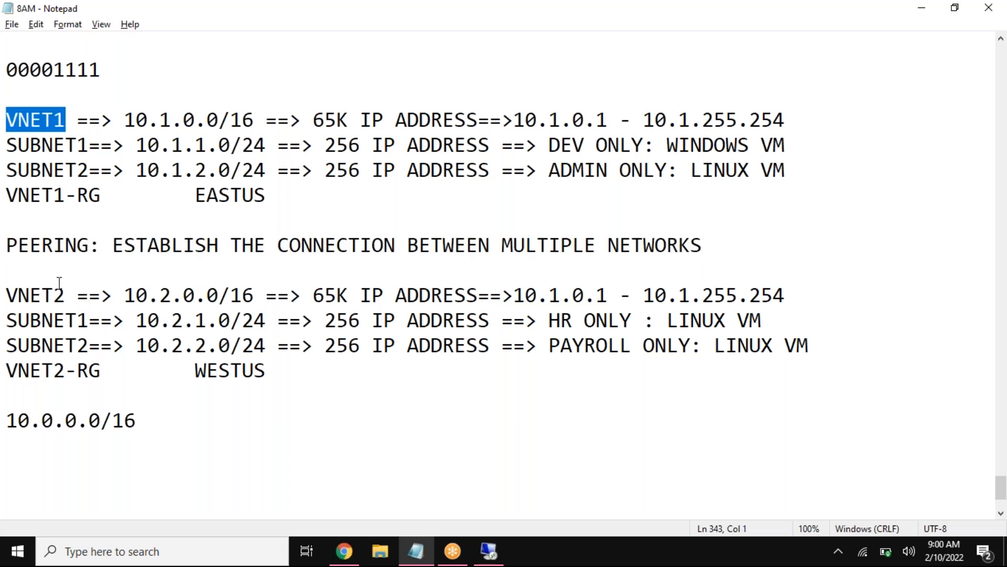
drag(63, 295, 7, 294)
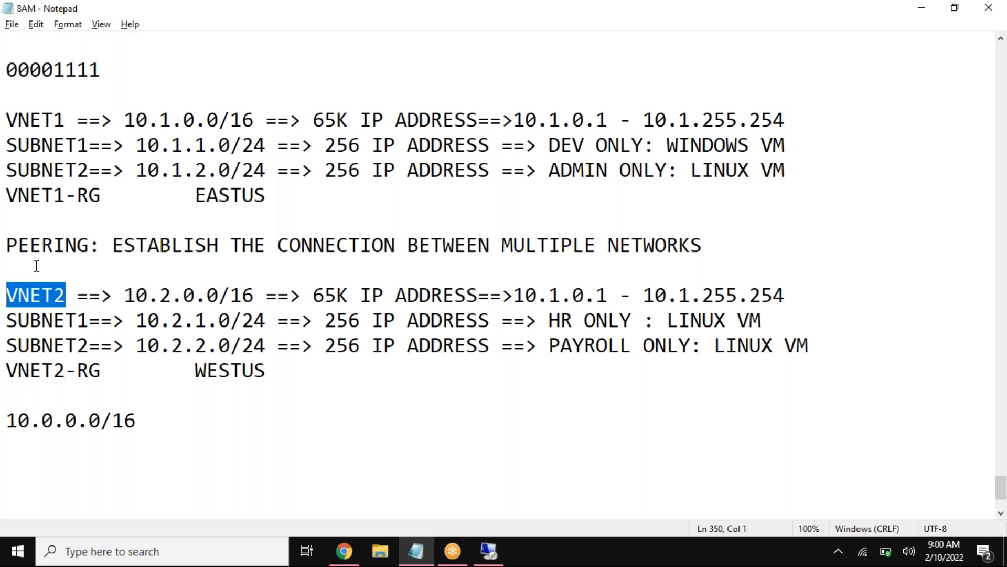
drag(95, 386, 6, 294)
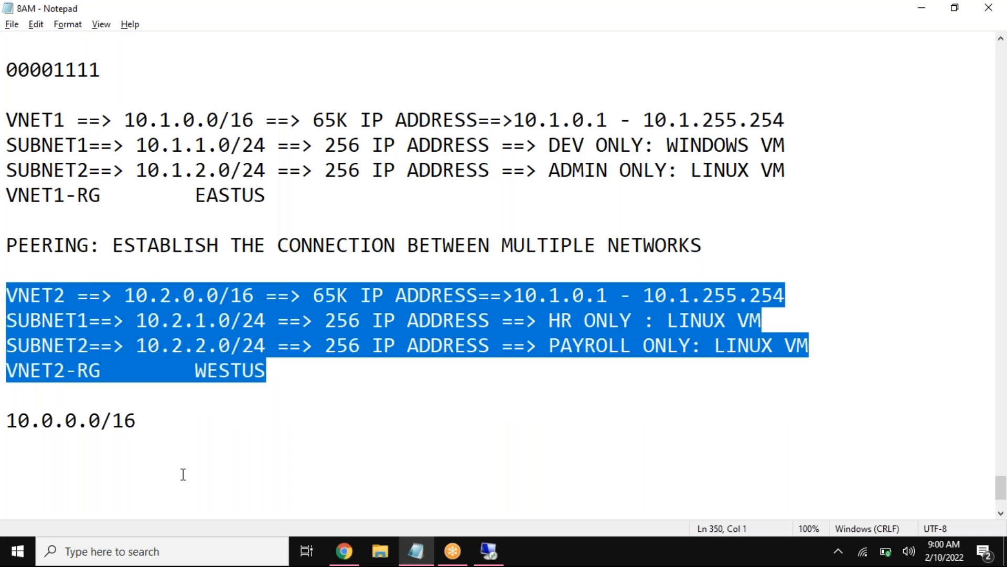
drag(103, 216, 5, 118)
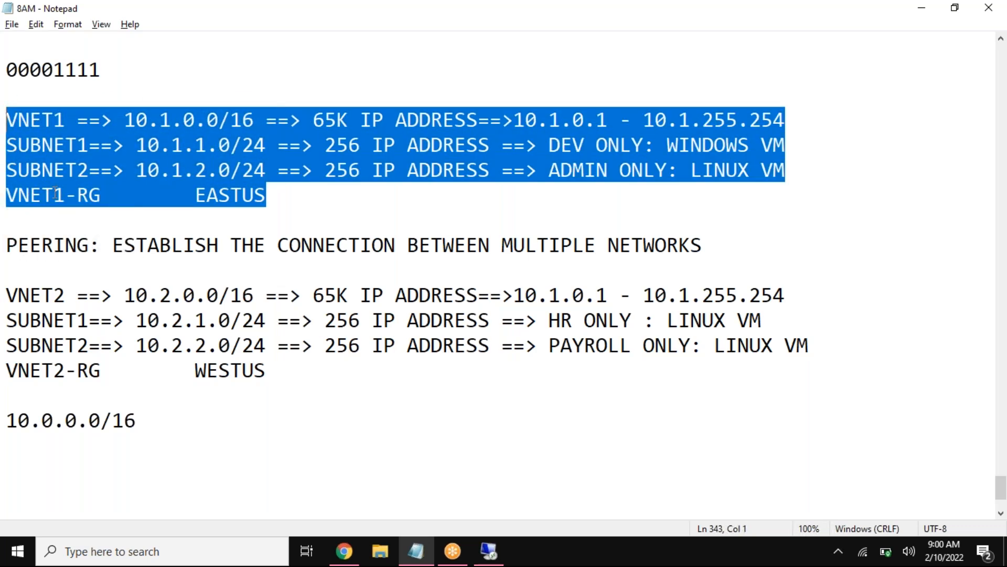
drag(789, 322, 633, 320)
drag(811, 343, 691, 345)
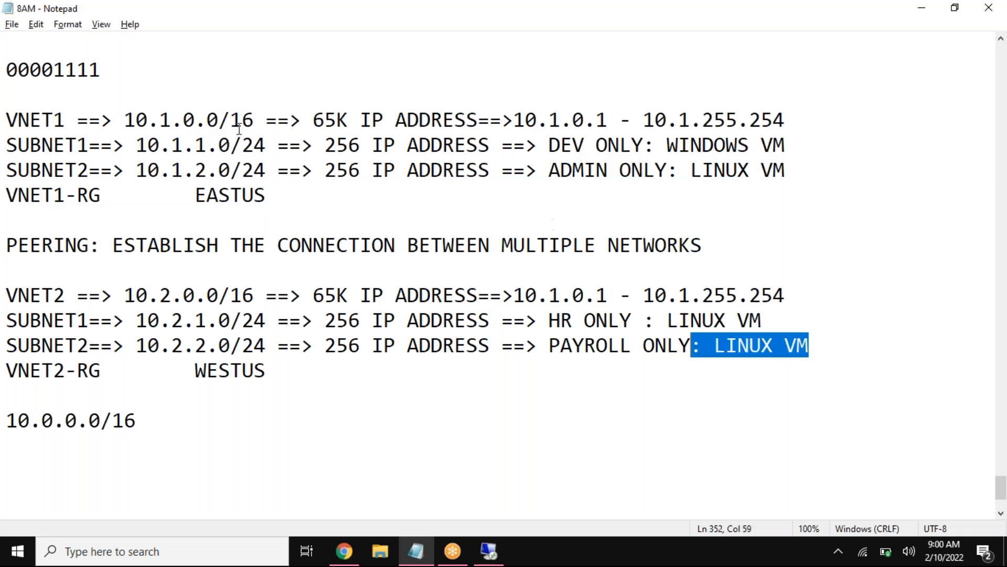
Step: Compare the VNET1 and VNET2 entries in the notes, including VNET2's subnets and the HR Linux VM
drag(84, 114, 5, 119)
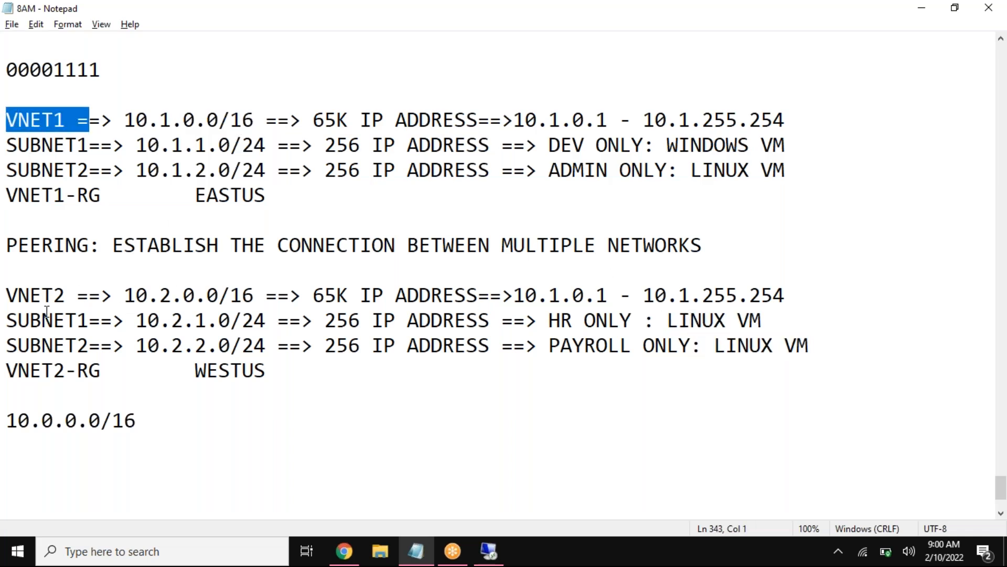
drag(89, 294, 6, 296)
drag(77, 120, 6, 119)
drag(6, 295, 120, 401)
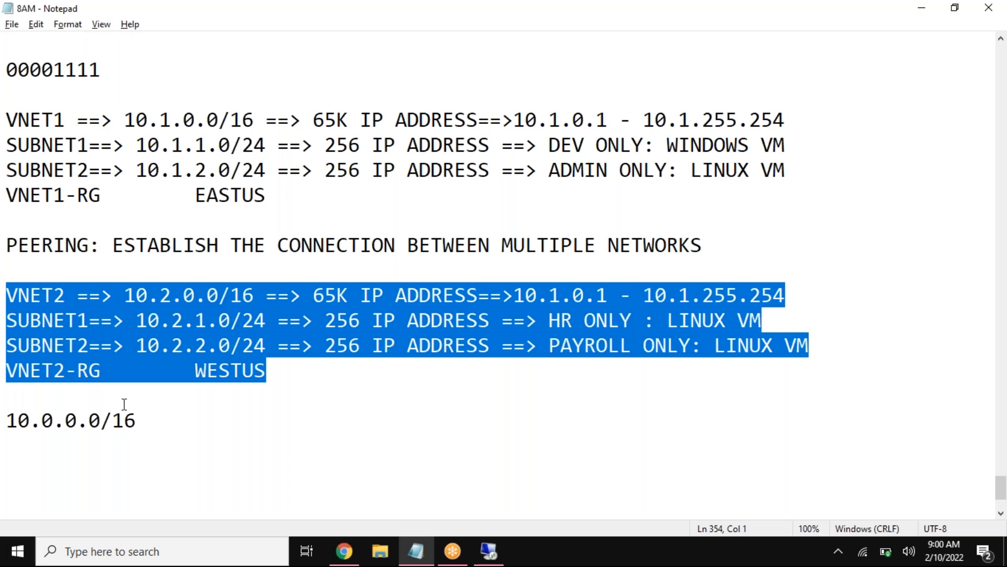
click(18, 294)
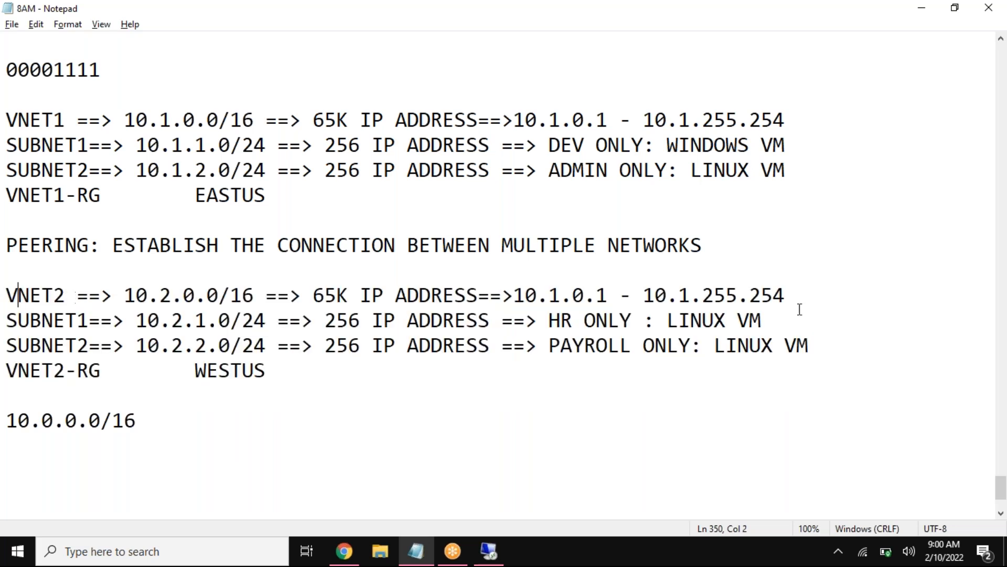
drag(838, 309, 632, 320)
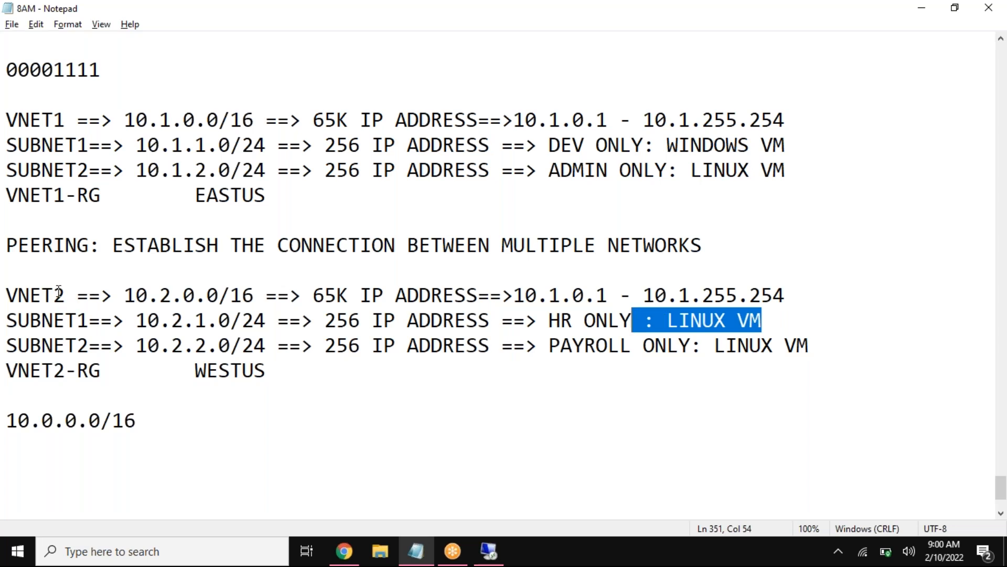
drag(54, 294, 7, 292)
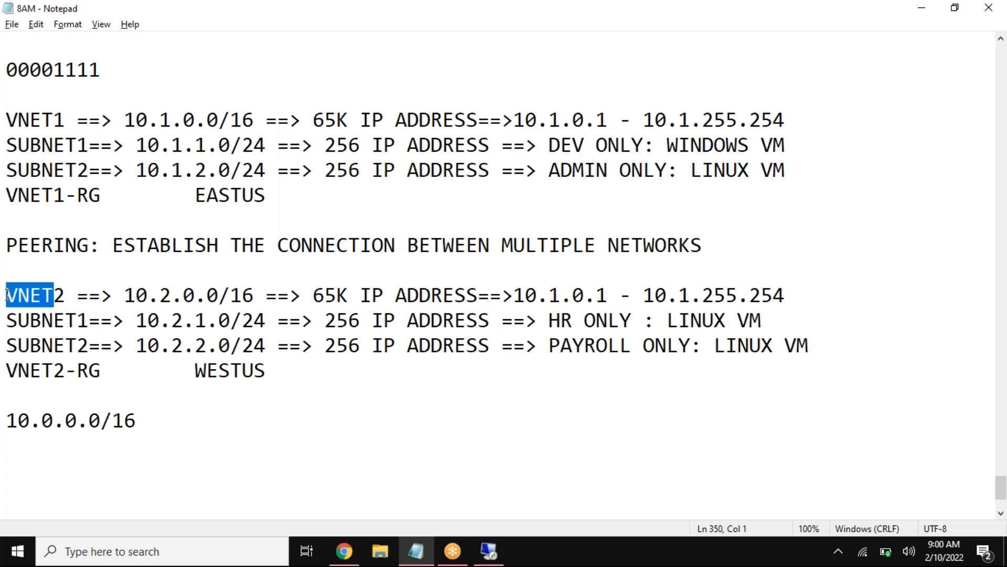
drag(101, 145, 8, 145)
drag(64, 119, 8, 120)
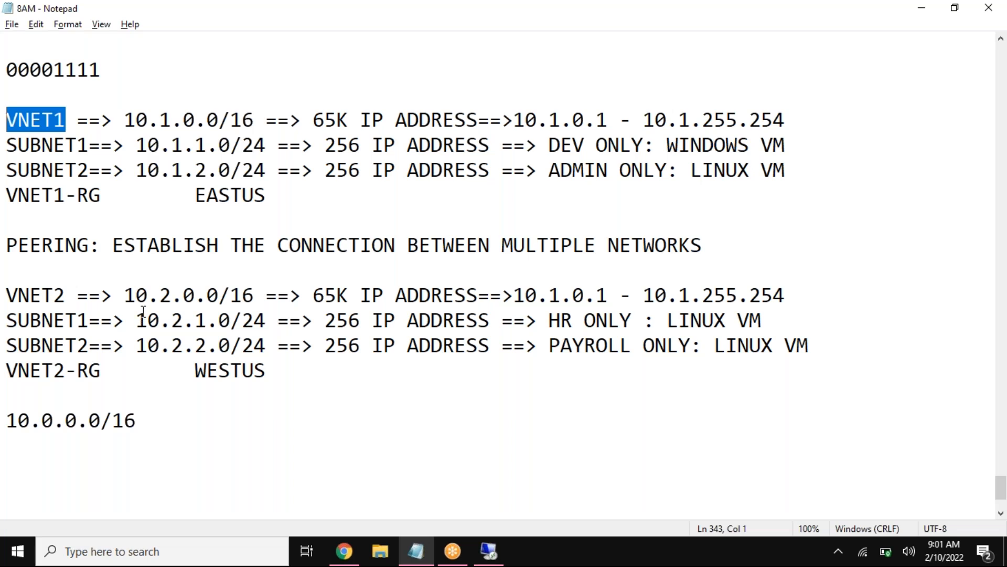
Step: Review in the notes how the peering line relates VNET1 to VNET2 and its HR and payroll Linux VMs
drag(89, 245, 6, 245)
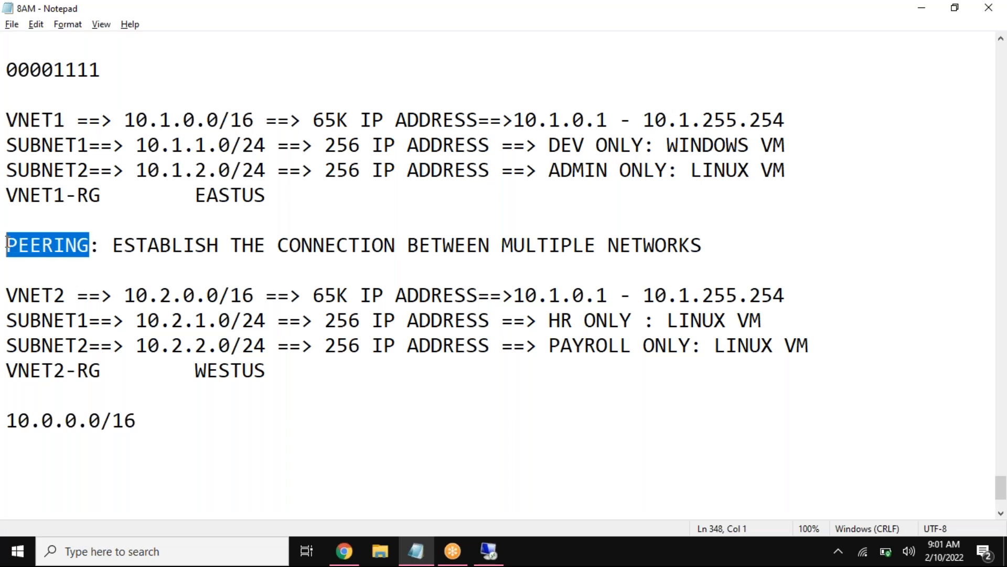
click(69, 270)
drag(94, 245, 6, 246)
drag(763, 320, 652, 327)
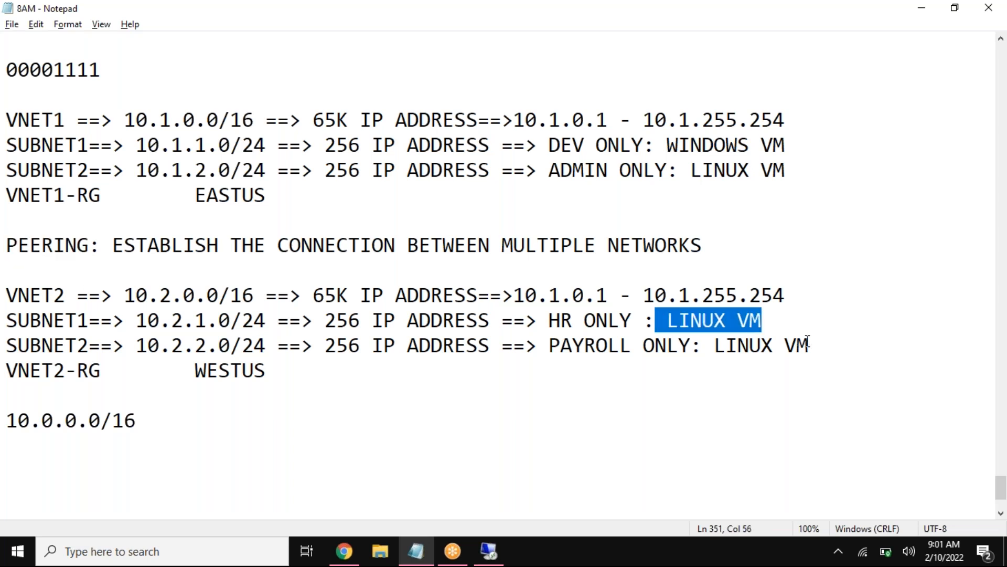
drag(808, 346, 692, 353)
drag(78, 117, 6, 118)
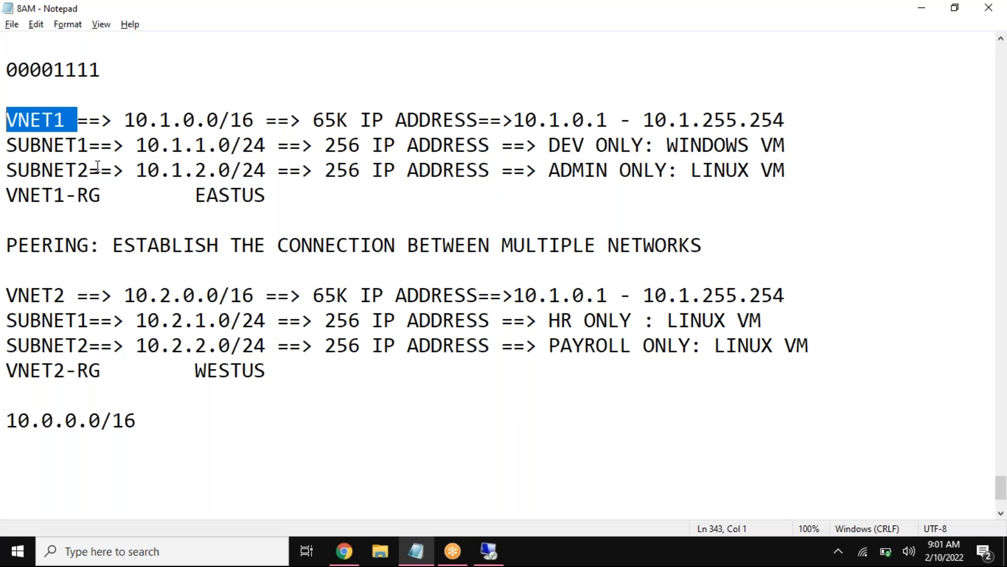
drag(69, 283, 8, 297)
drag(105, 253, 6, 247)
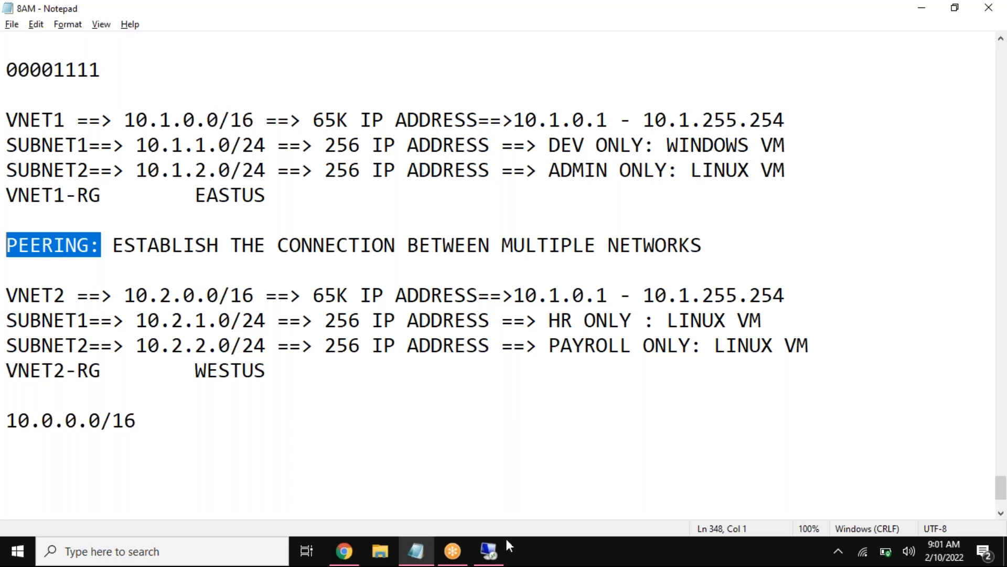
Step: Revisit the ping results in the remote session, then highlight the HR and admin Linux VM entries in the notes
click(489, 550)
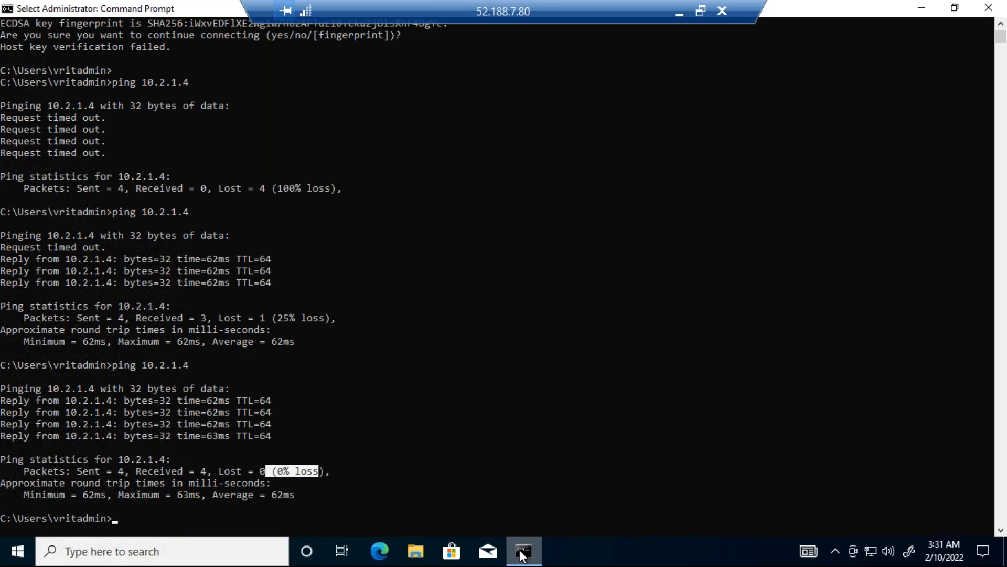
click(679, 12)
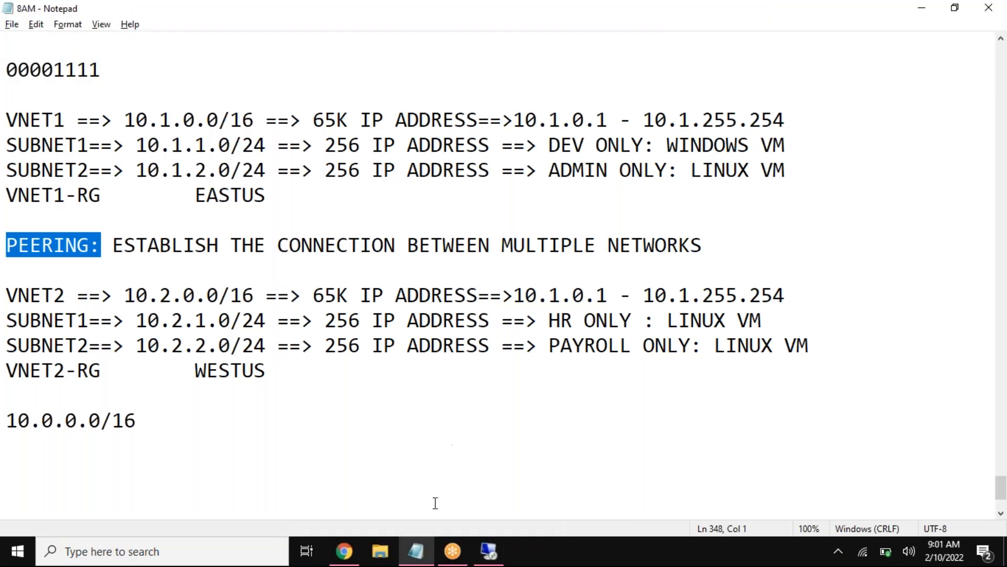
mouse_move(490, 552)
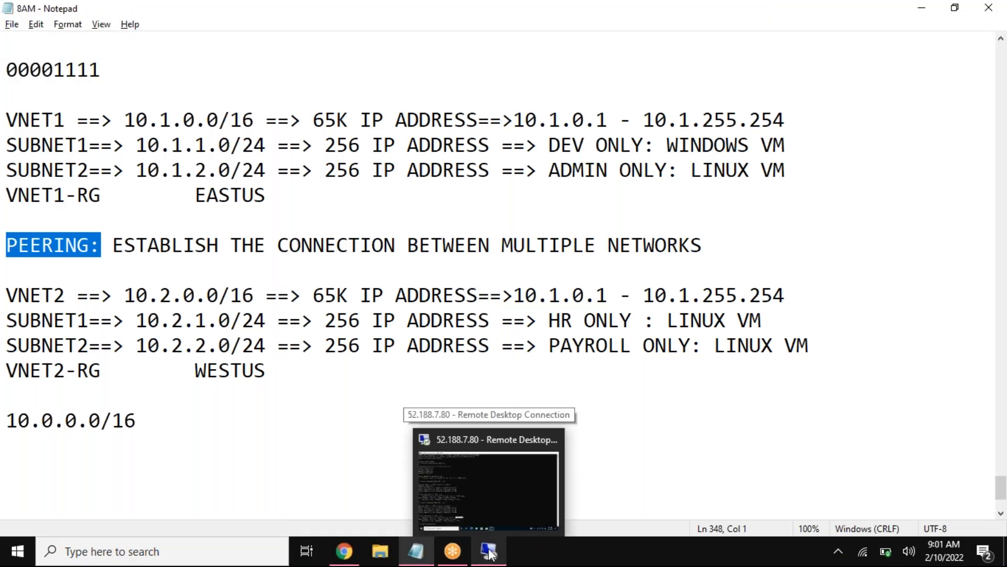
drag(790, 322, 668, 320)
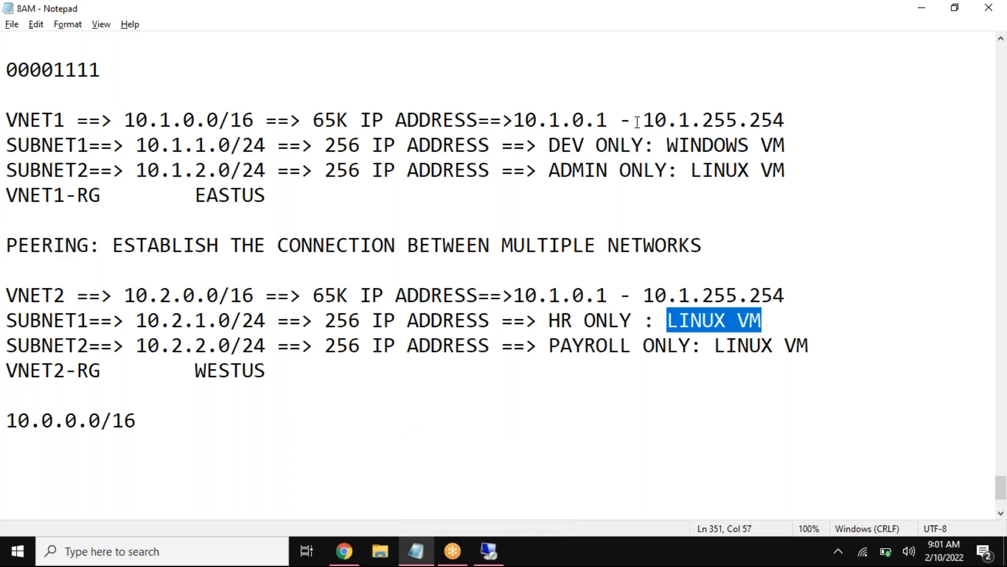
drag(787, 170, 693, 174)
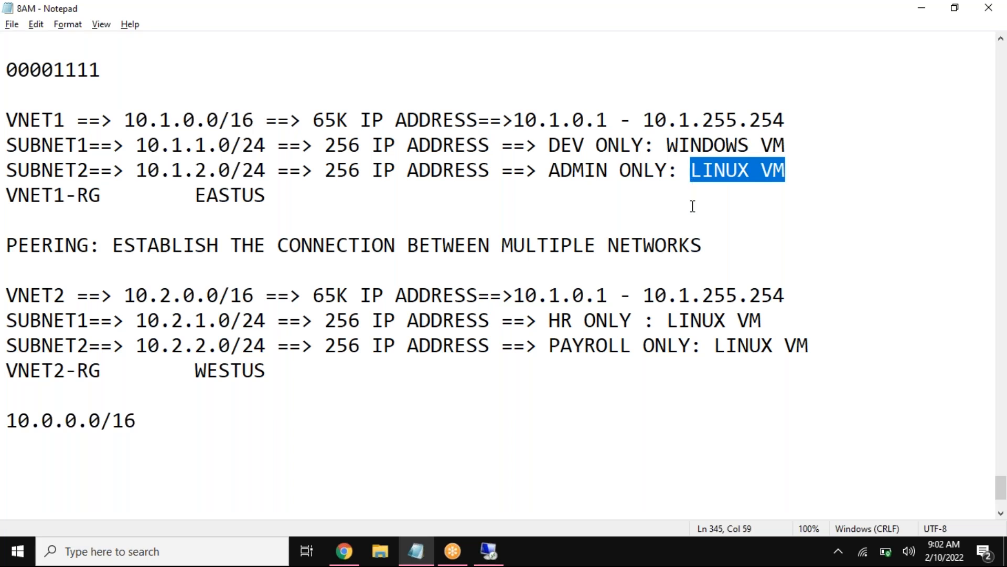
Step: Switch to the Azure portal in Chrome and open the VNET2-LINUX-VM overview showing its public IP address
click(343, 552)
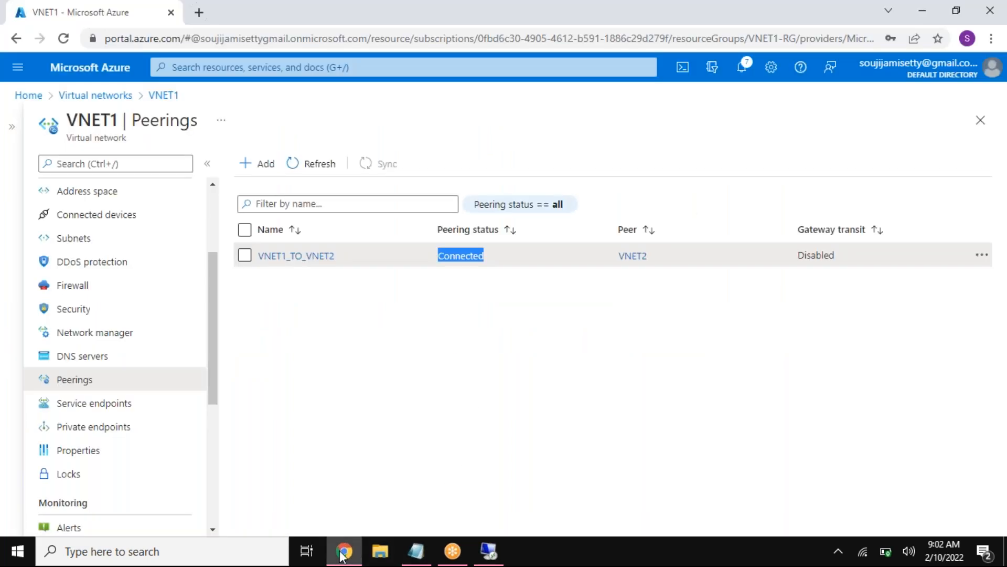
click(88, 96)
click(36, 97)
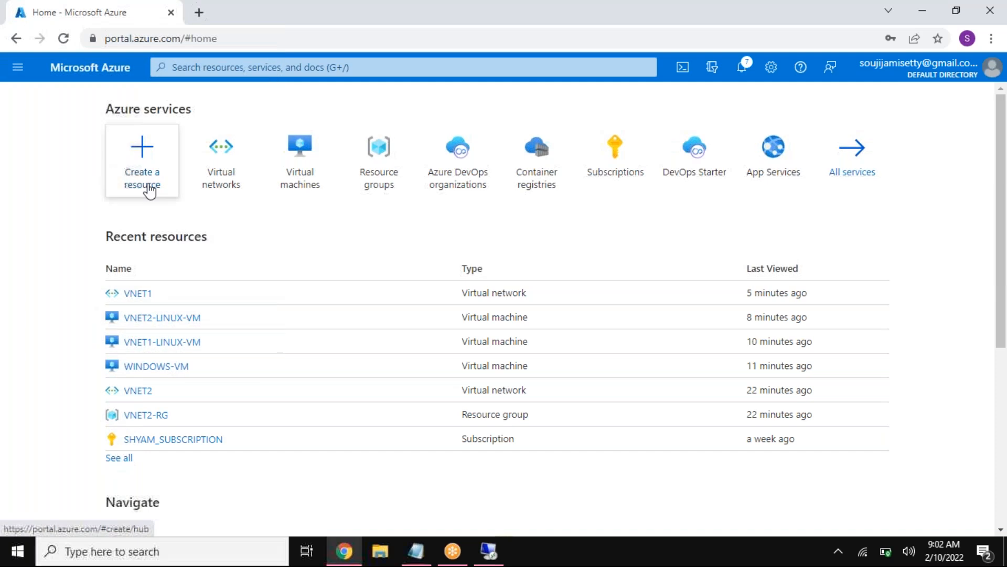
click(310, 171)
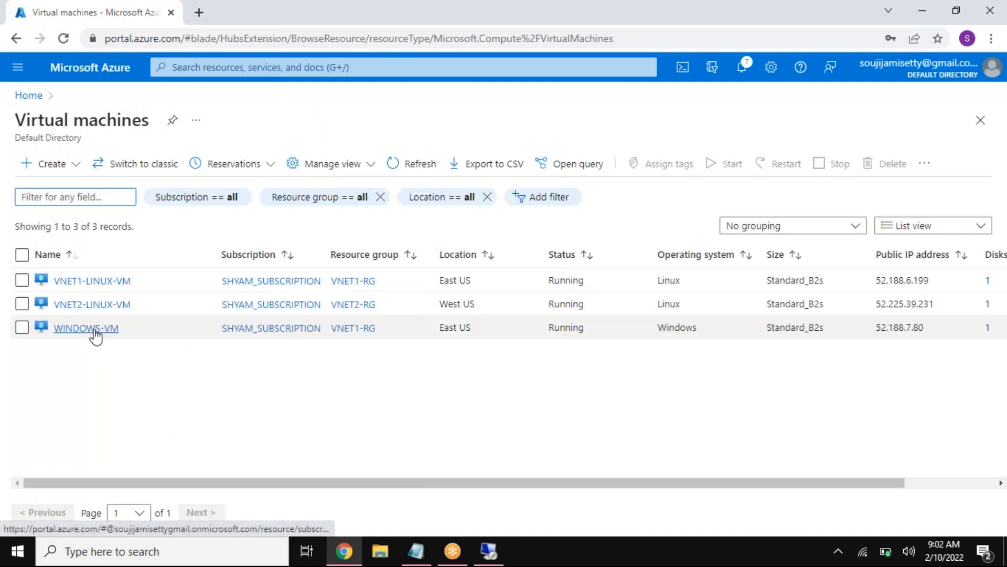
mouse_move(96, 336)
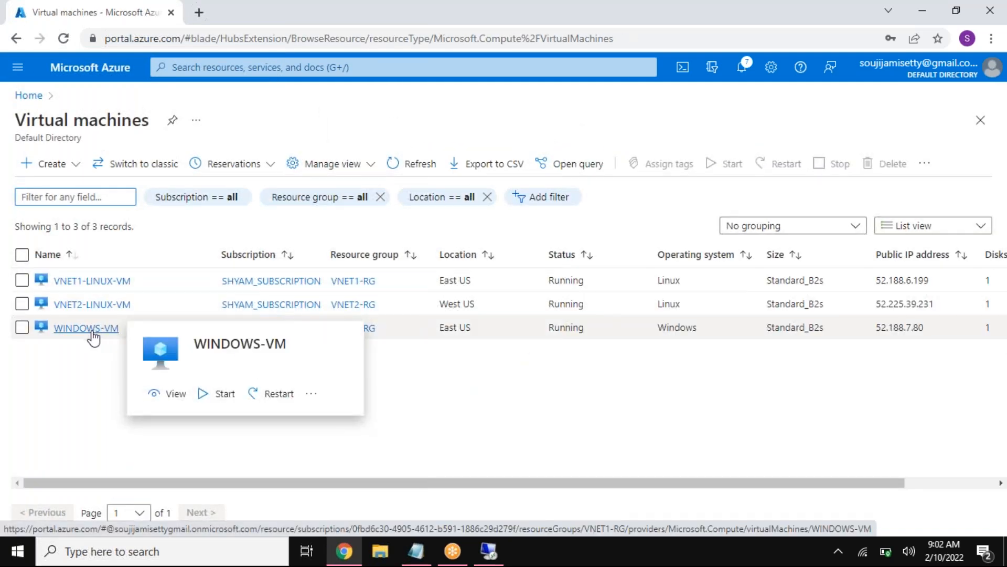
mouse_move(104, 313)
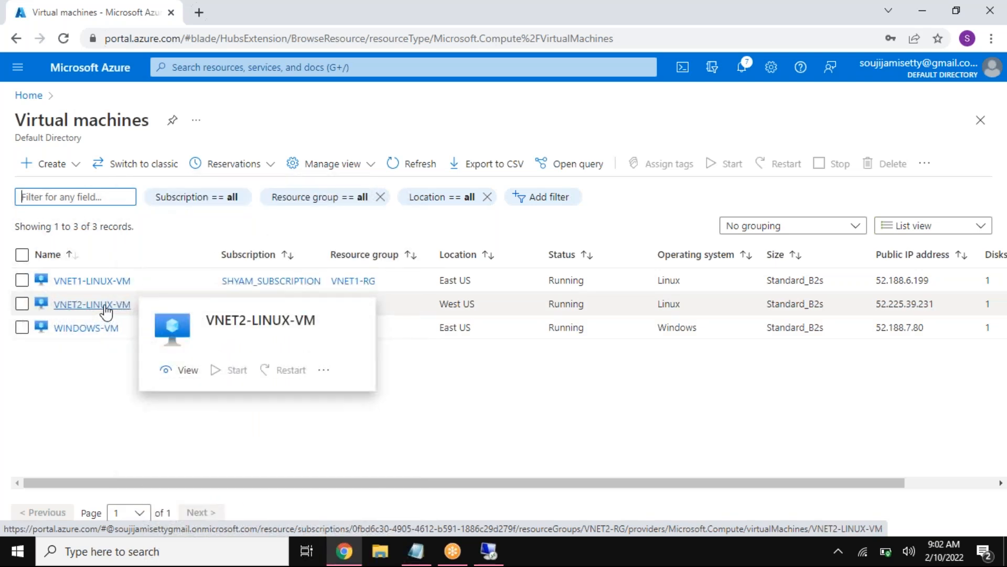
click(105, 307)
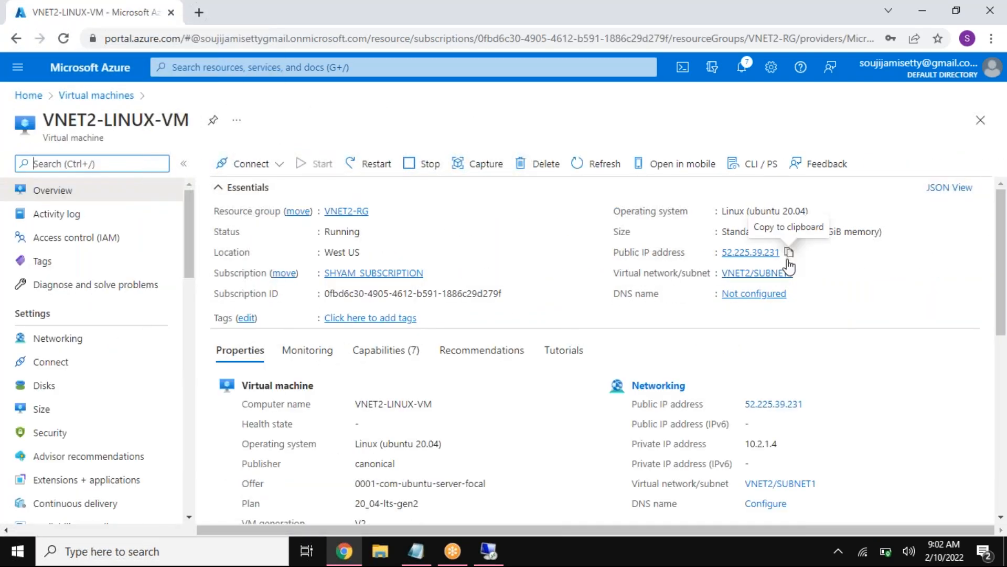
Step: Open a local Command Prompt and start an ssh command with the VM's admin user name
click(157, 551)
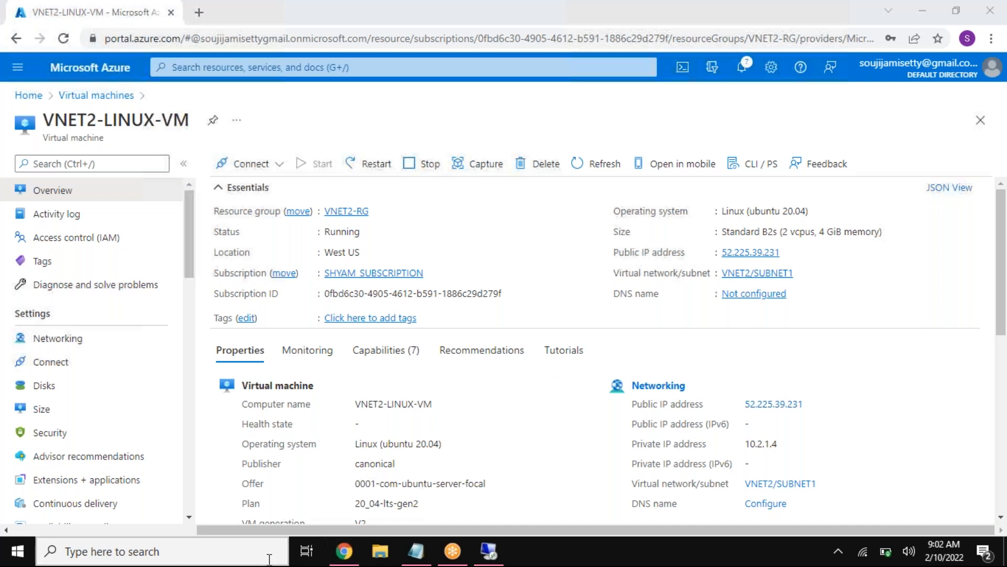
text(cmd)
key(Return)
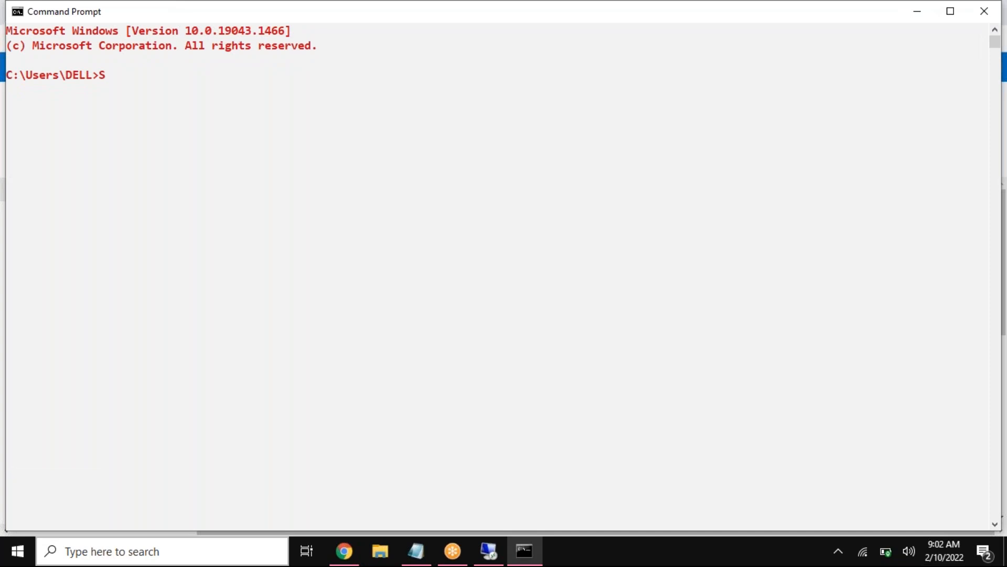
key(BackSpace)
text(ssh vrit)
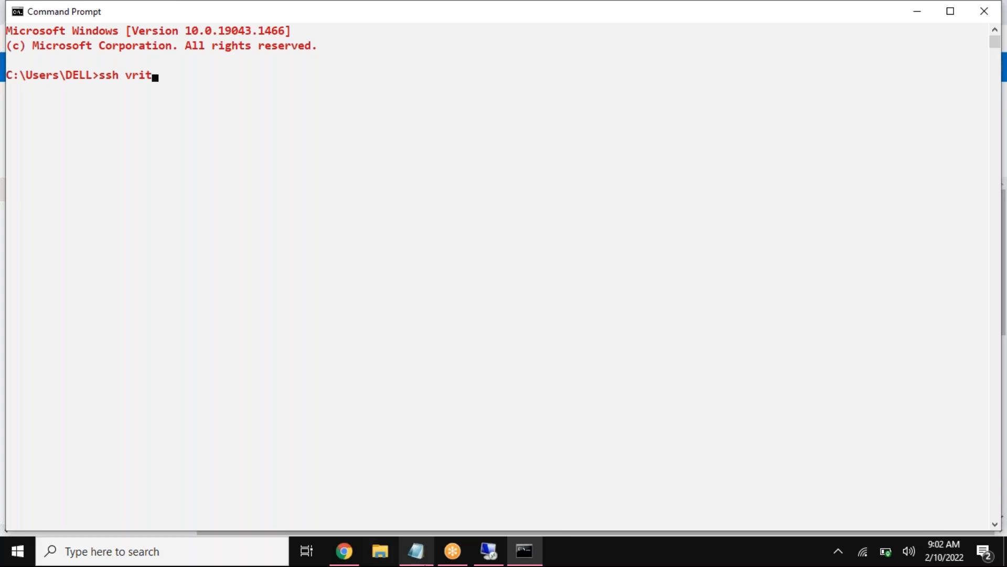
Step: Return to the Azure portal in Chrome and open the WINDOWS-VM overview from the virtual machines list
click(345, 551)
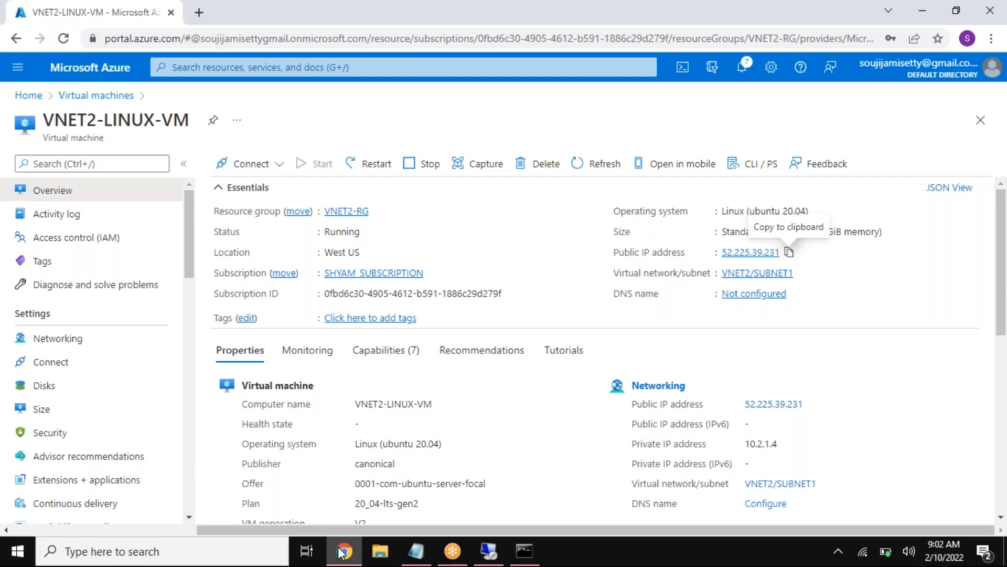
click(35, 100)
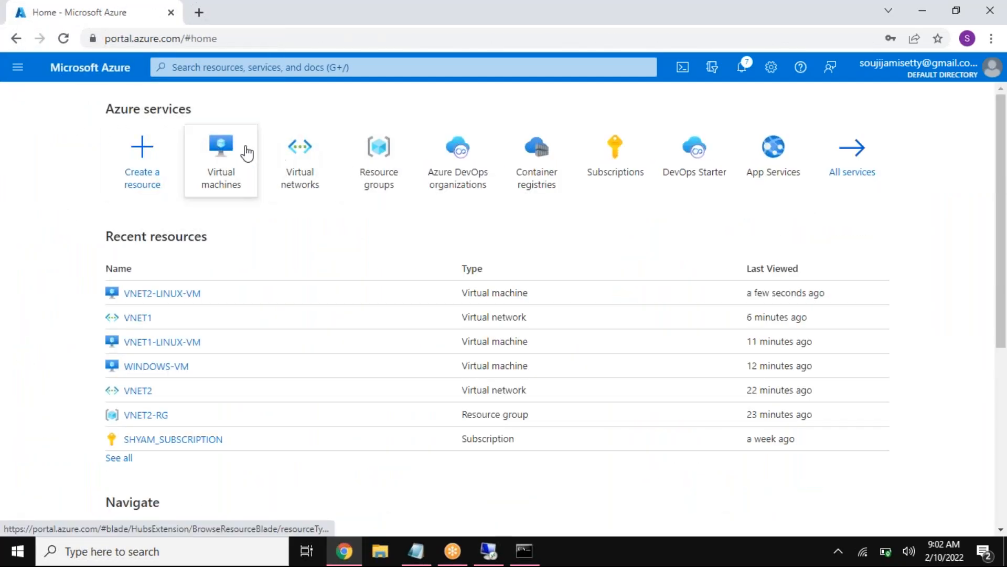
click(231, 153)
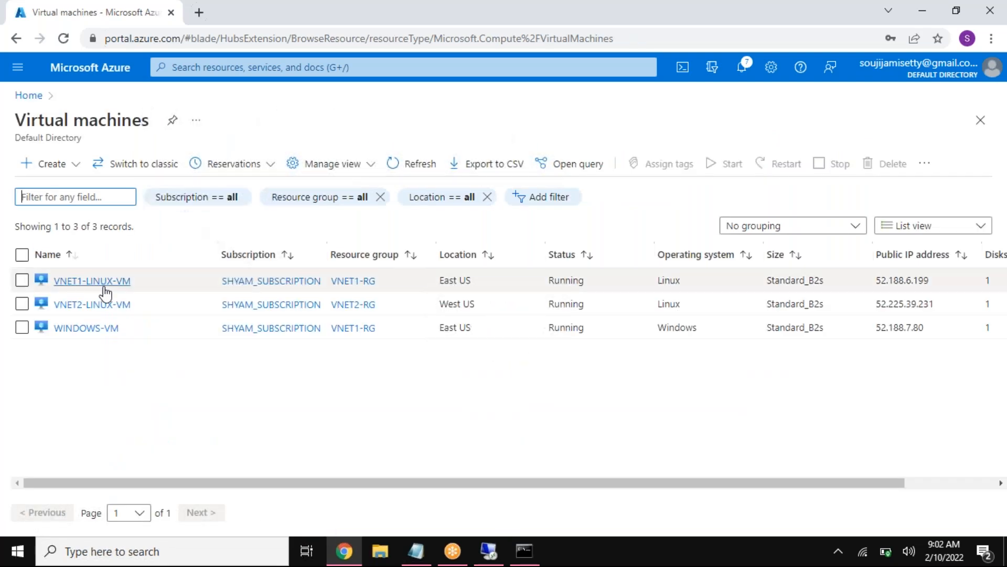
click(111, 330)
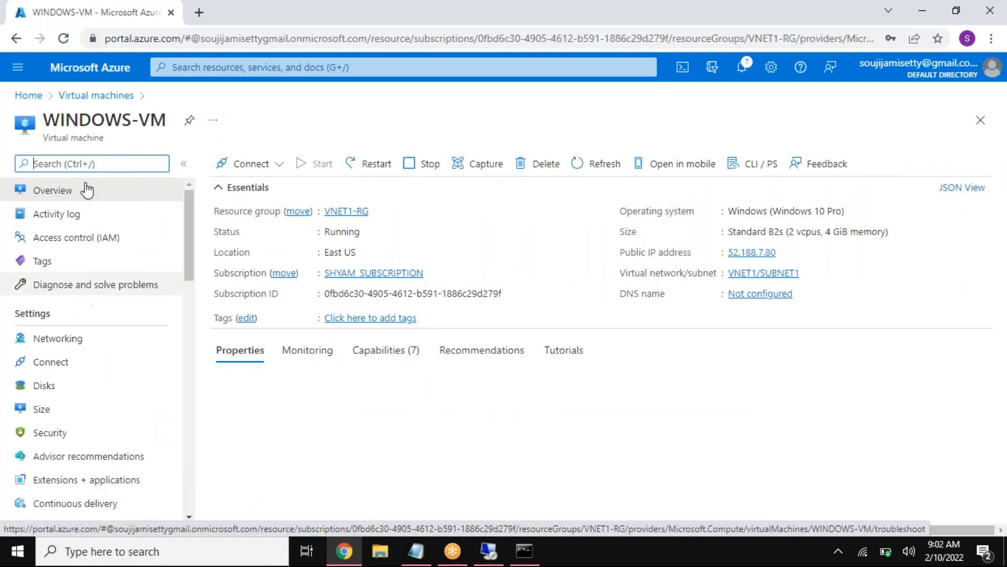
click(78, 96)
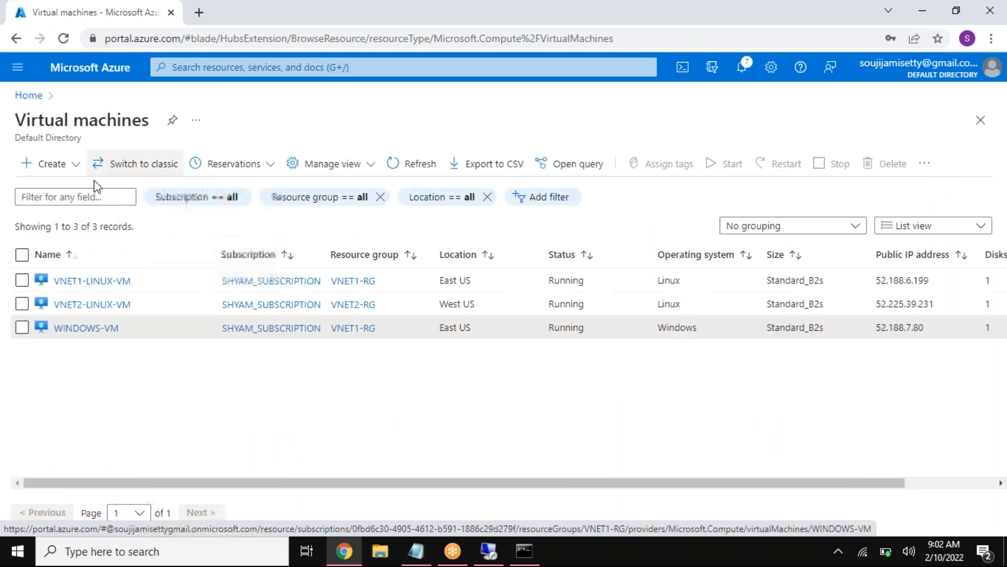
click(83, 328)
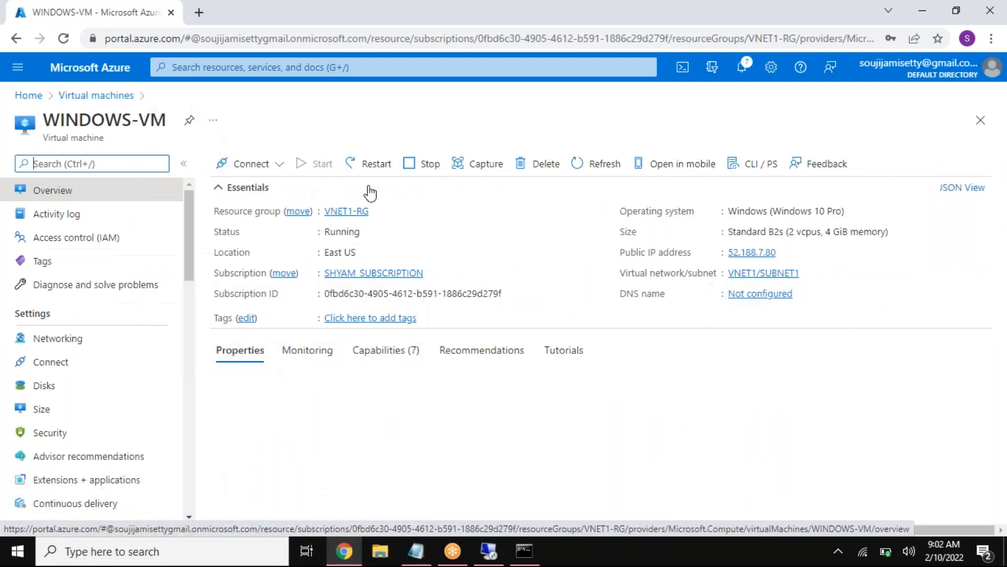
Step: Download WINDOWS-VM's RDP file for its public IP address, open it and accept the connection to the unidentified publisher
click(279, 166)
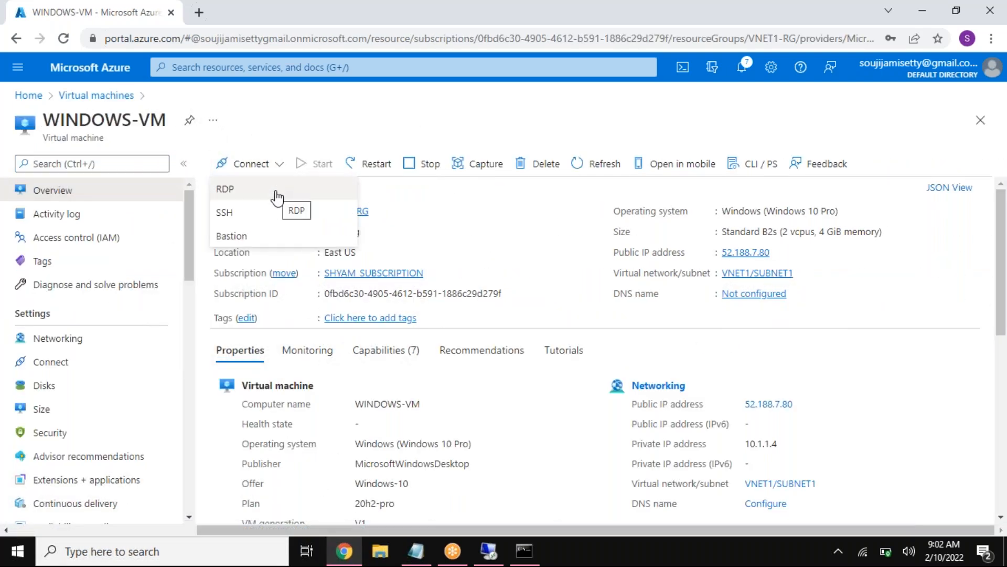
click(274, 194)
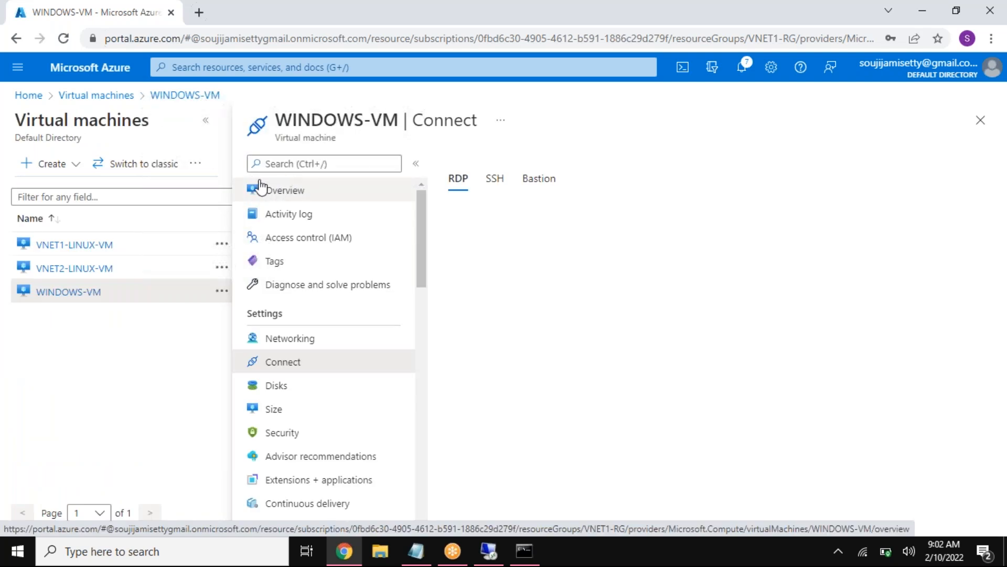
click(206, 121)
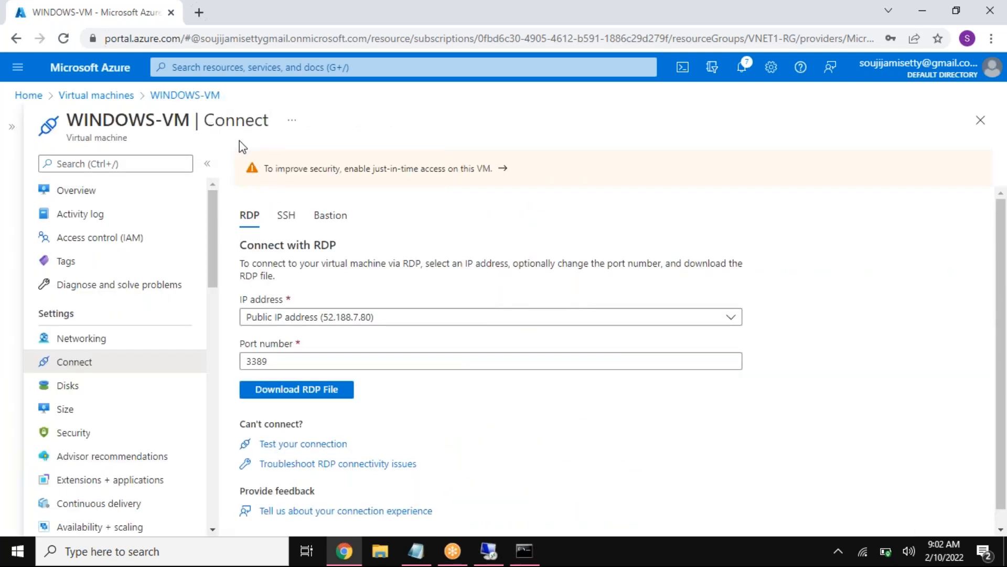
click(280, 397)
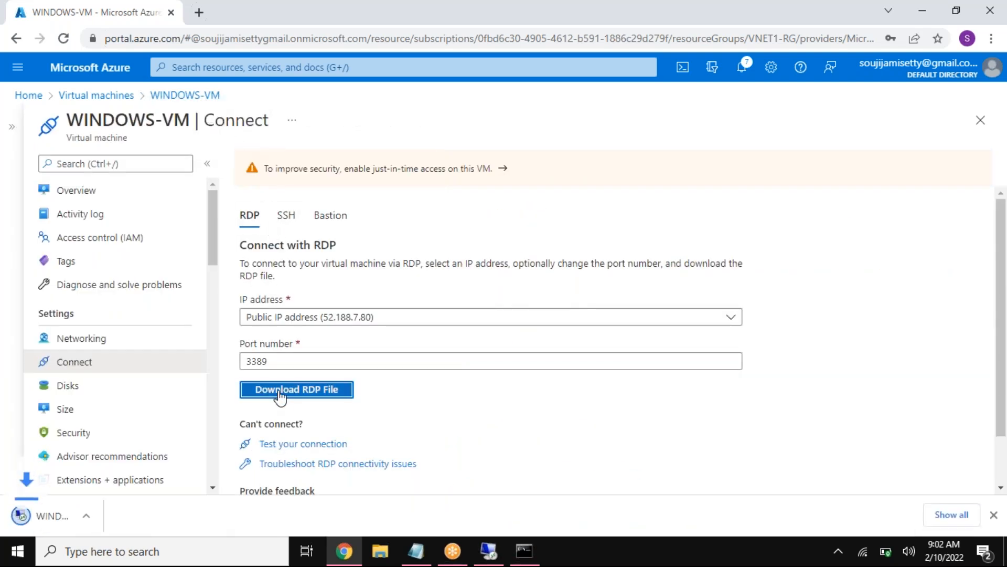
click(156, 523)
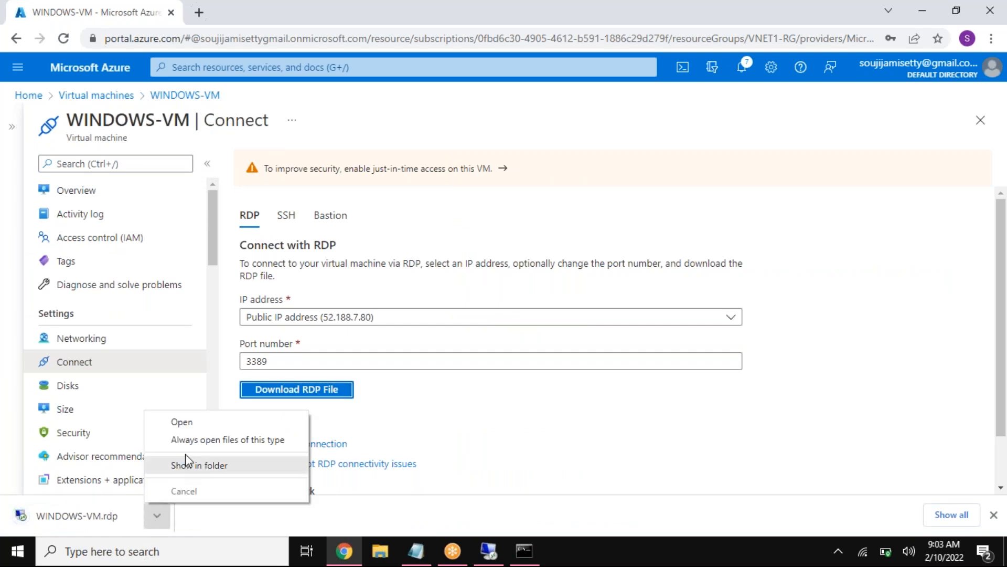
click(187, 423)
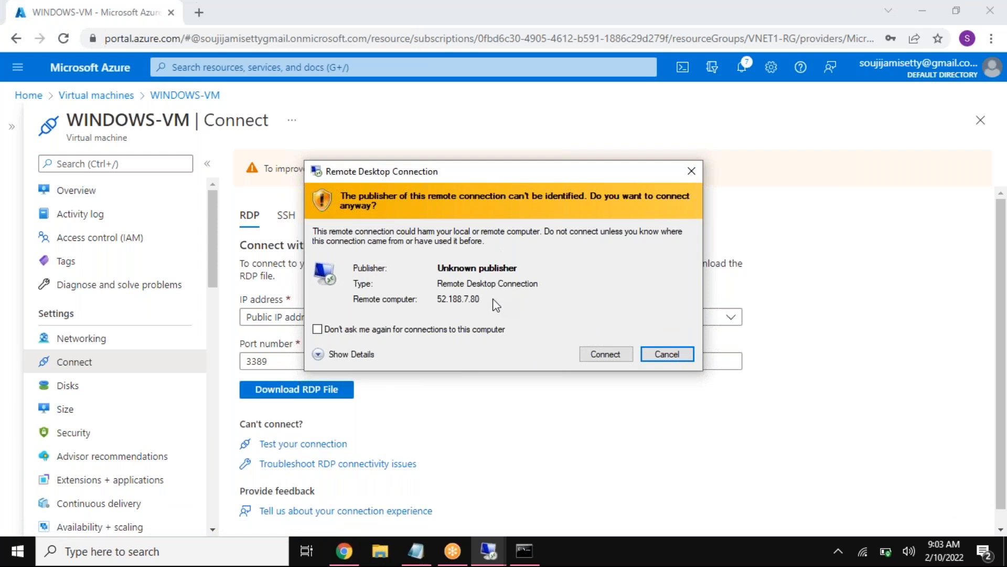
click(606, 354)
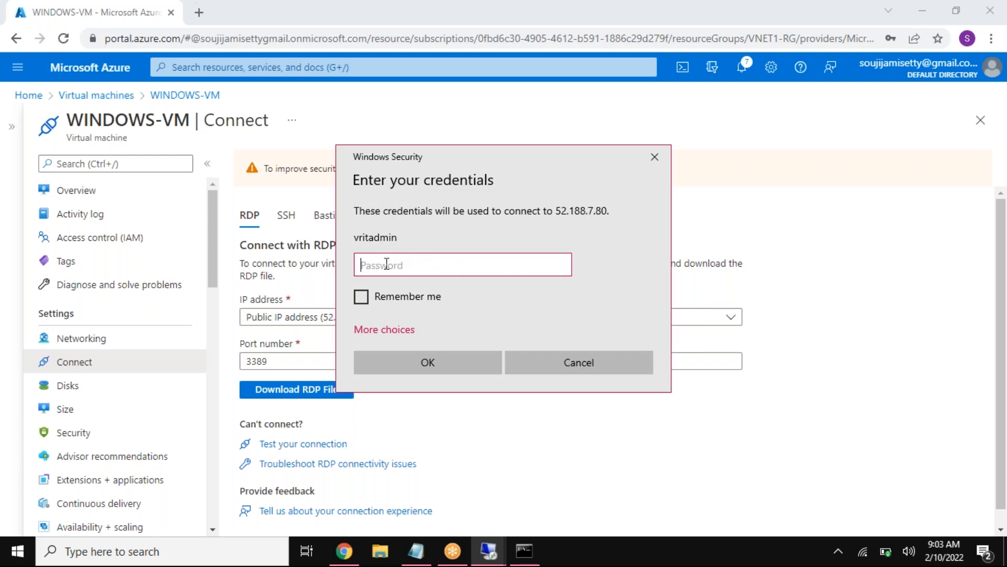
Step: Disconnect the existing remote desktop session to WINDOWS-VM
click(488, 549)
click(493, 438)
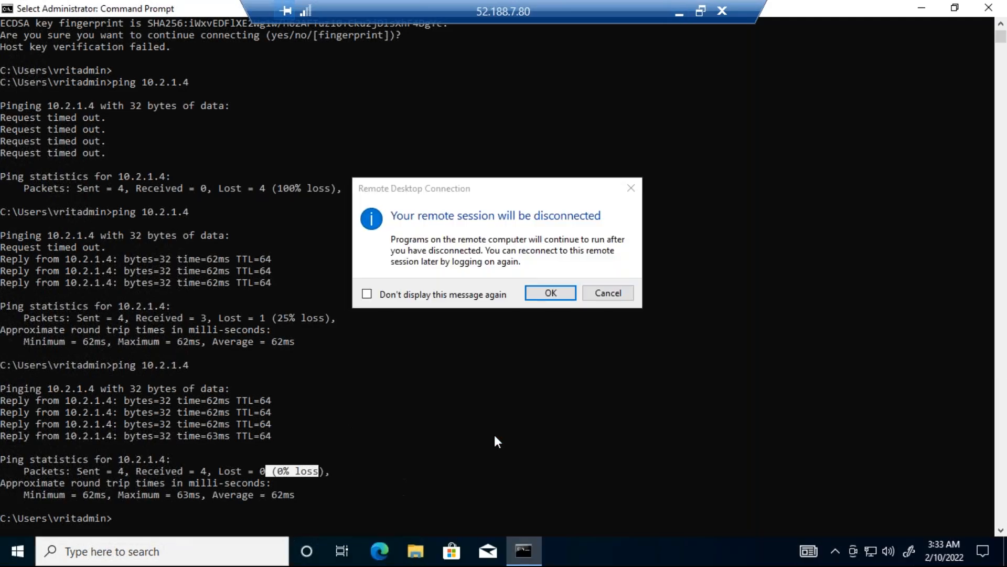
click(548, 293)
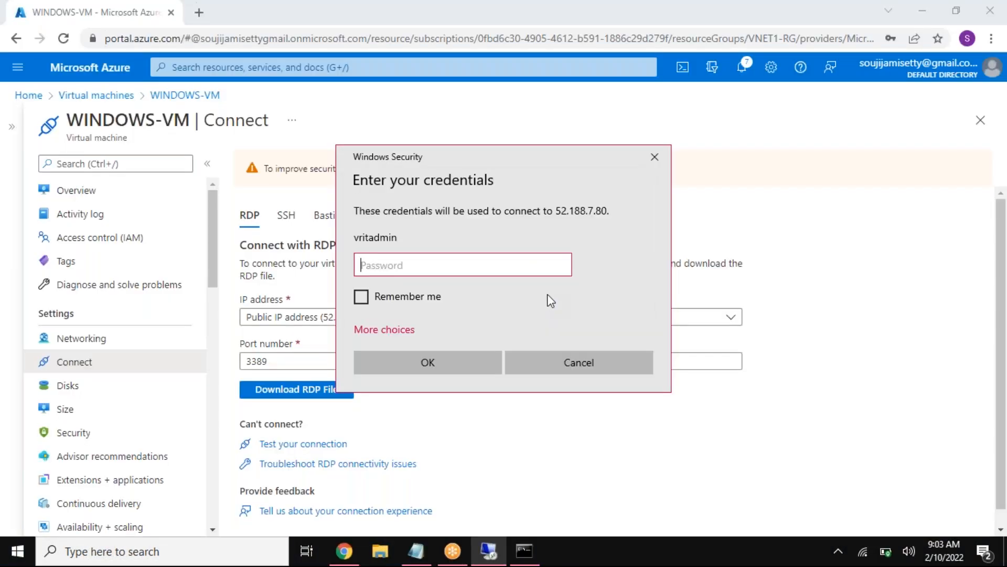
Step: Enter the VM account password, submit the credentials and accept the prompt to reconnect to WINDOWS-VM
click(491, 551)
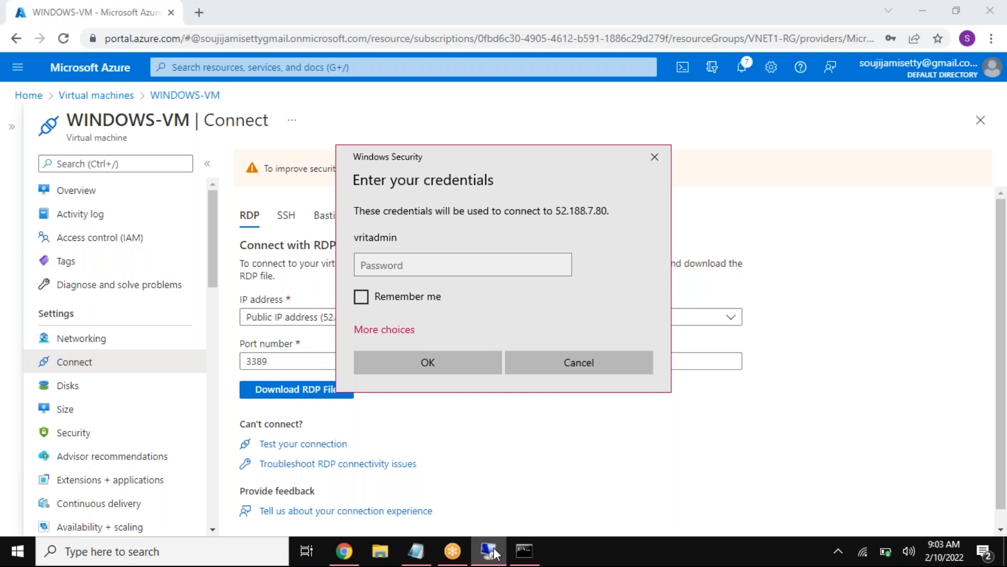
click(436, 265)
text(•••••)
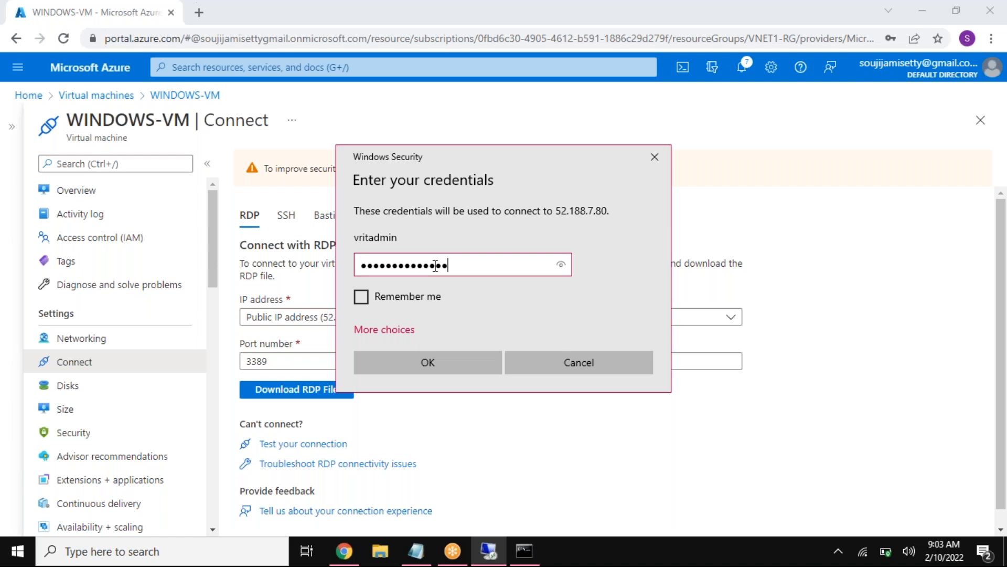
click(443, 360)
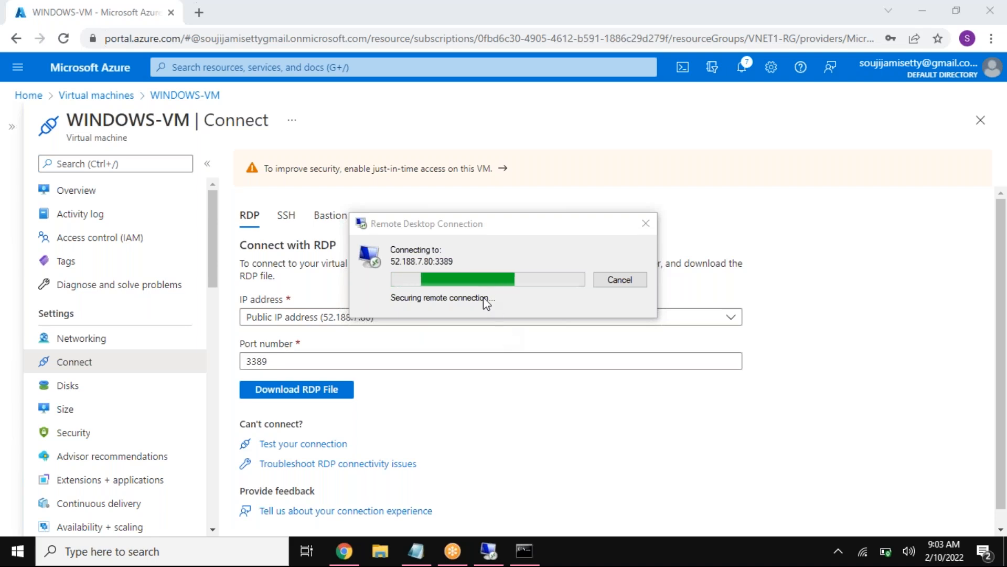
click(555, 395)
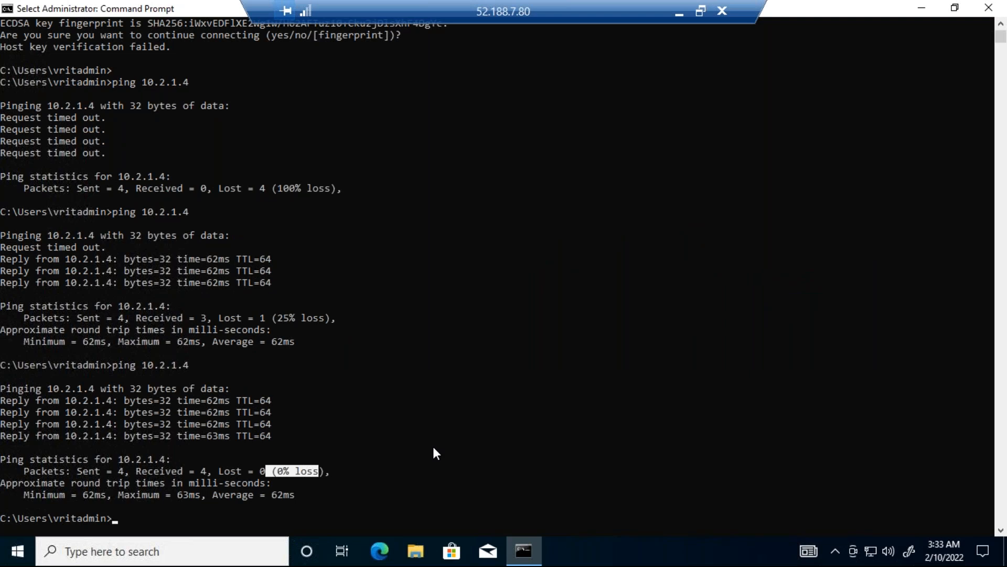
Step: Leave the remote session and review the SSH connection instructions for VNET1-LINUX-VM in the Azure portal, highlighting the user and address in the example command
click(680, 12)
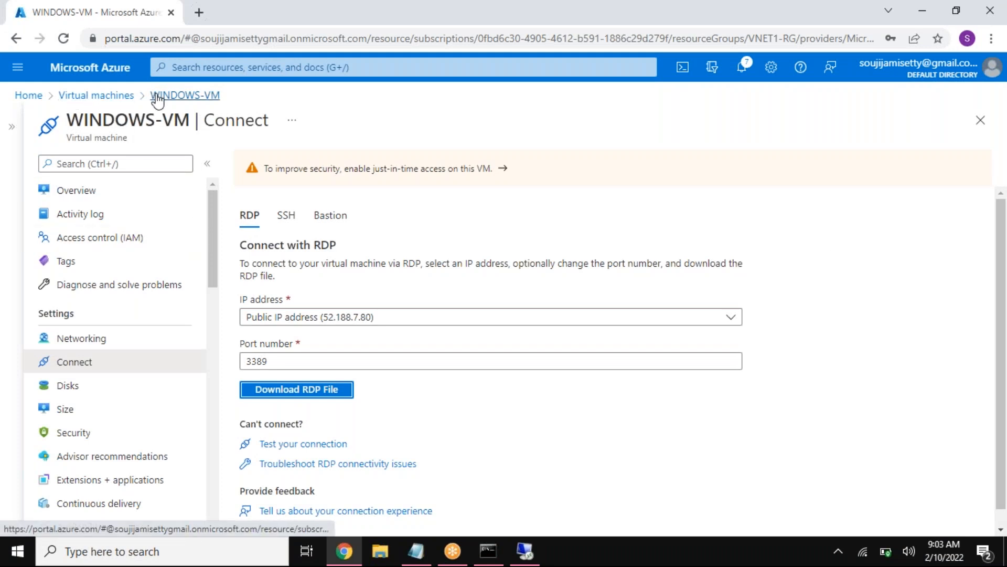
click(80, 95)
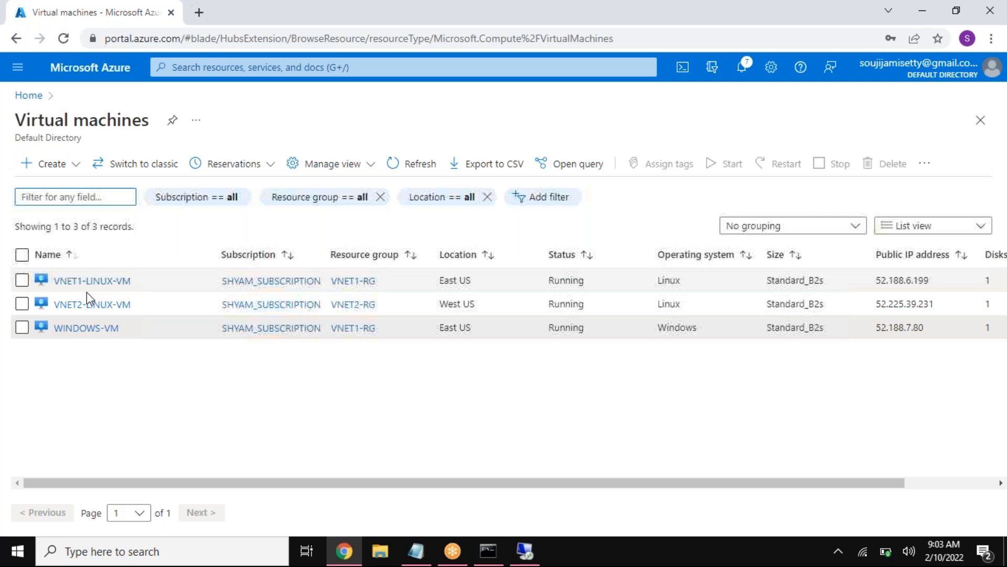
click(97, 280)
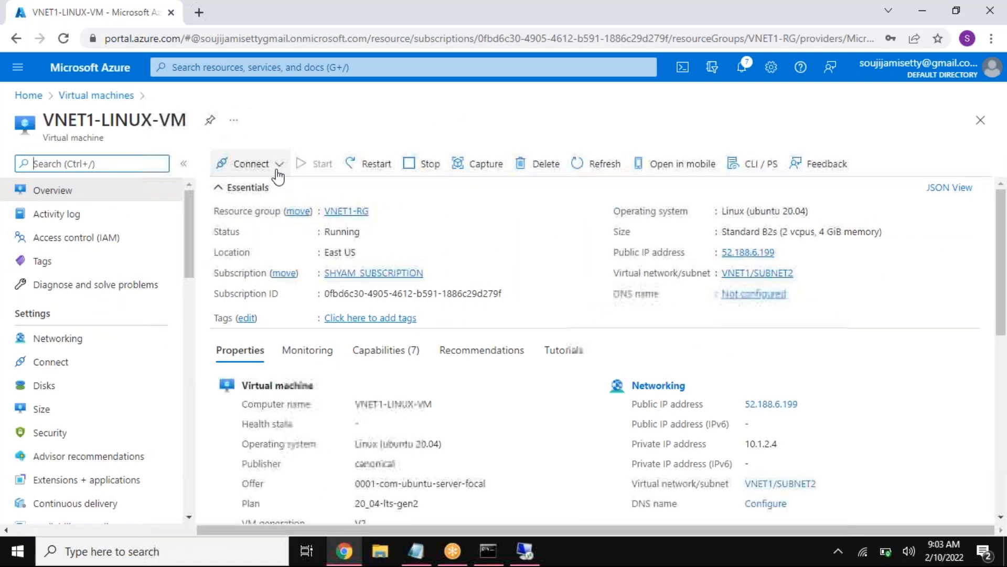
click(276, 169)
click(268, 192)
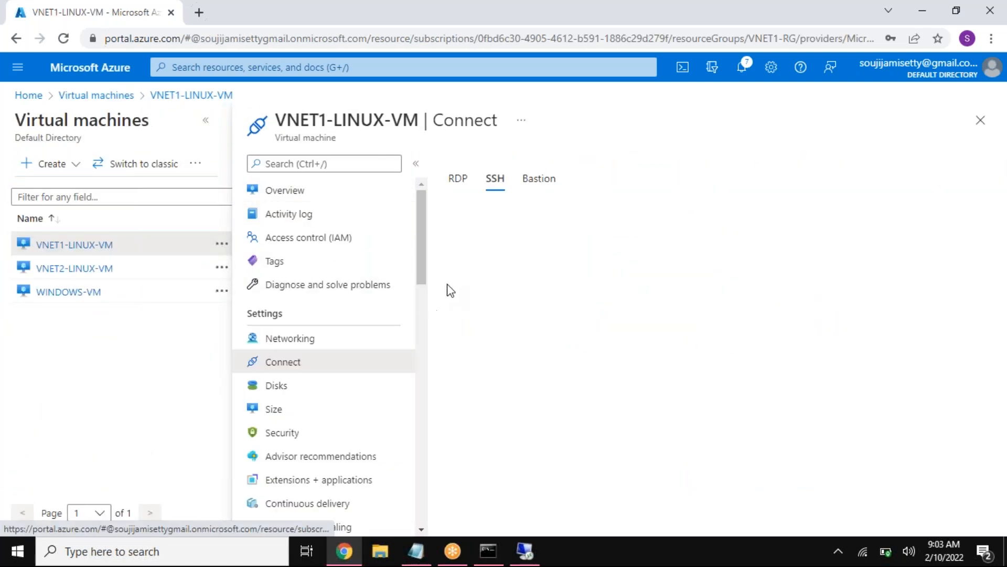
click(205, 121)
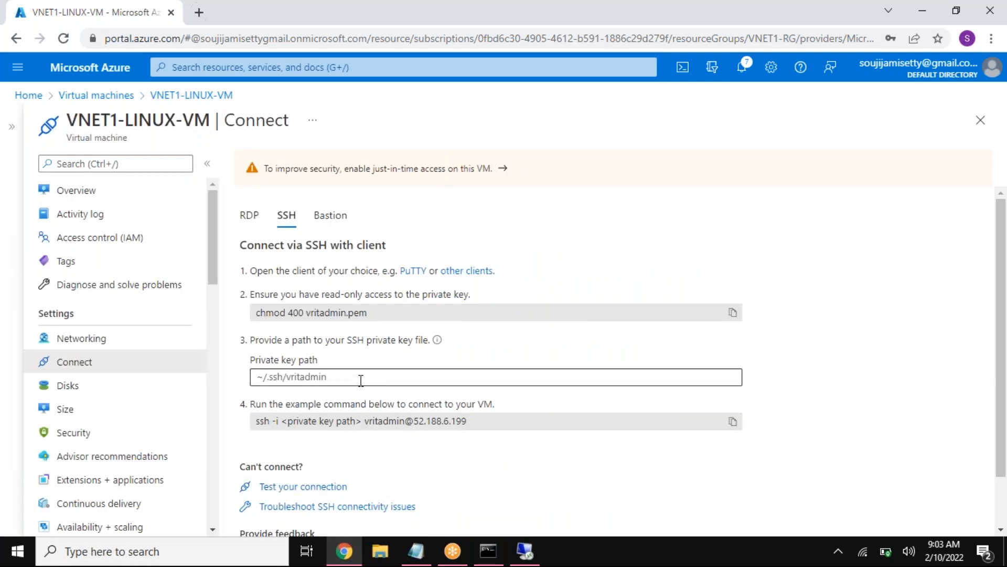
drag(467, 420, 387, 416)
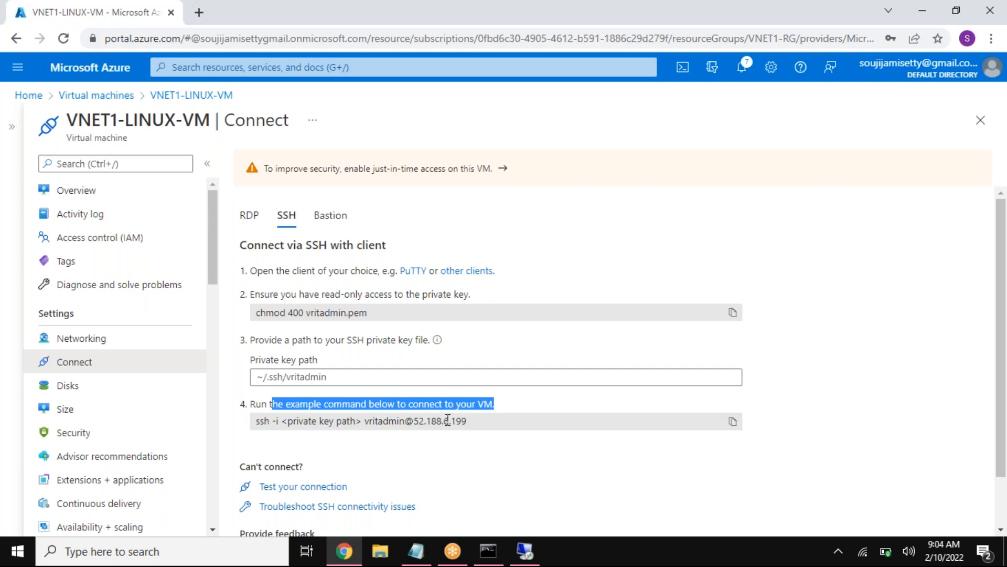
drag(472, 424, 365, 424)
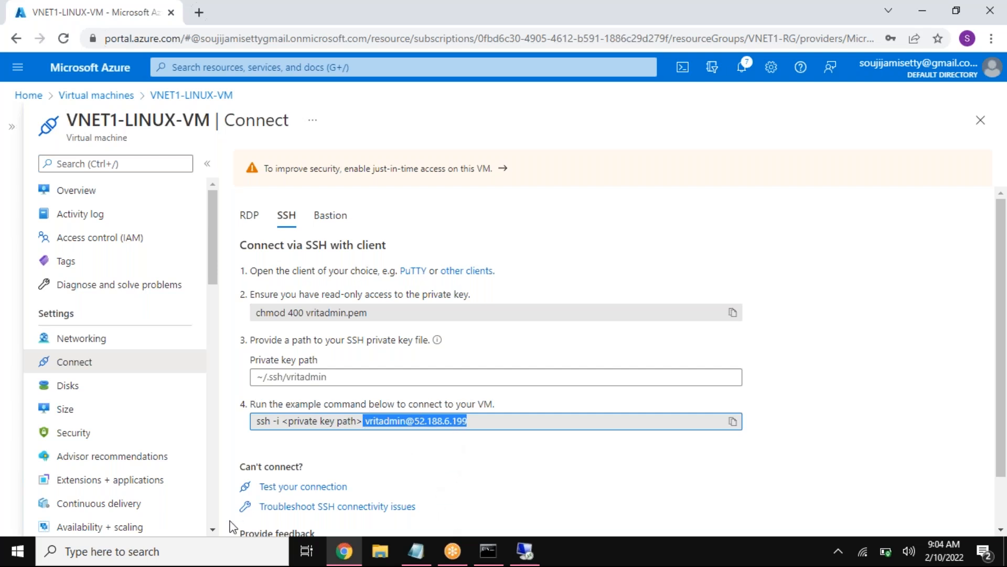
click(209, 548)
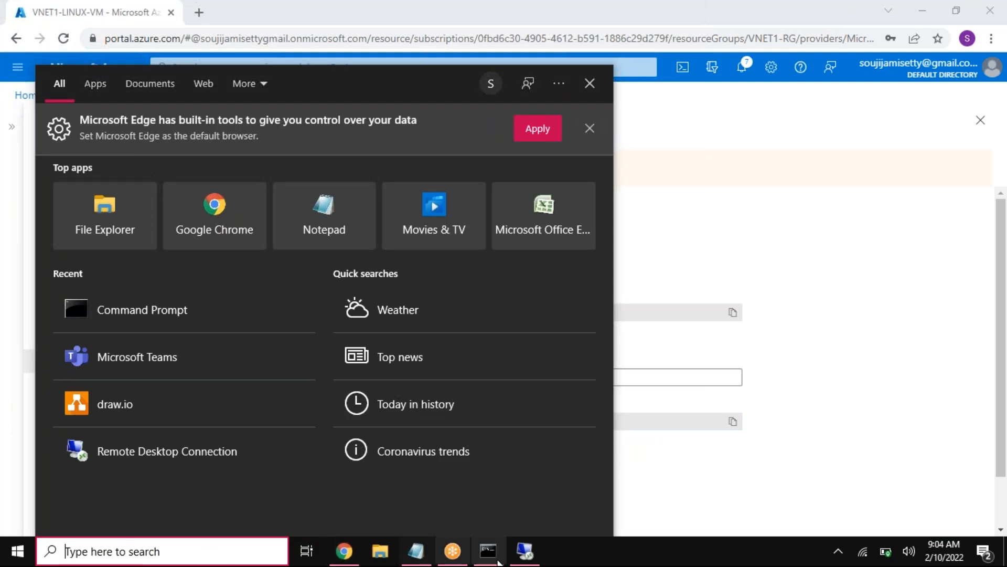
click(690, 506)
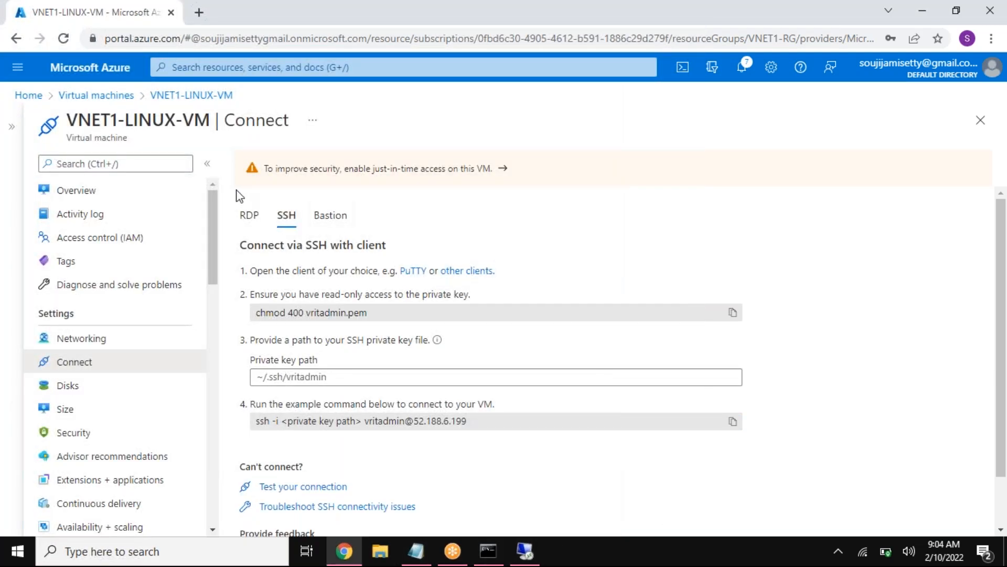
Step: Compare the RDP, SSH and Bastion connection options of VNET1-LINUX-VM and highlight the description of Bastion
click(250, 216)
click(290, 223)
click(248, 215)
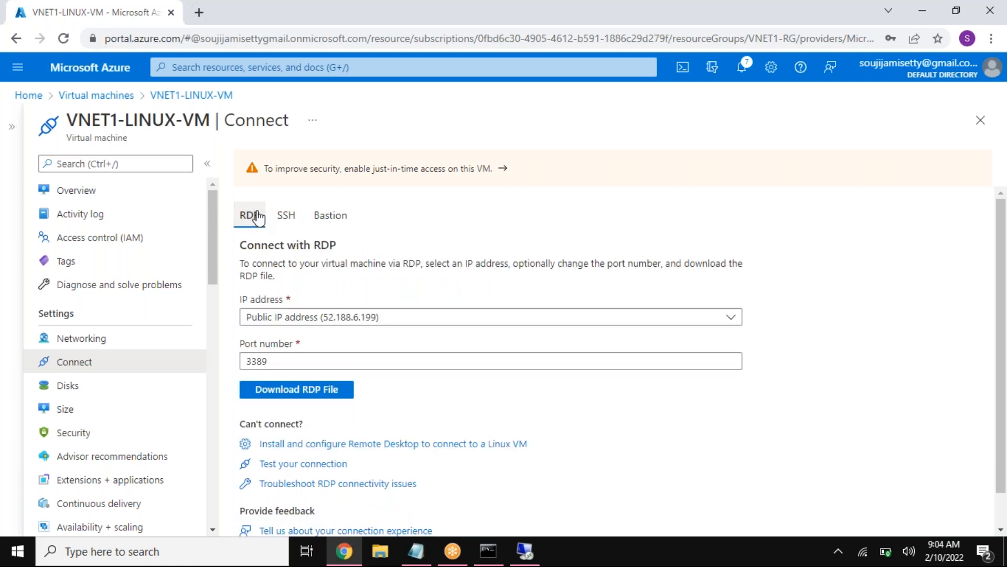
click(327, 217)
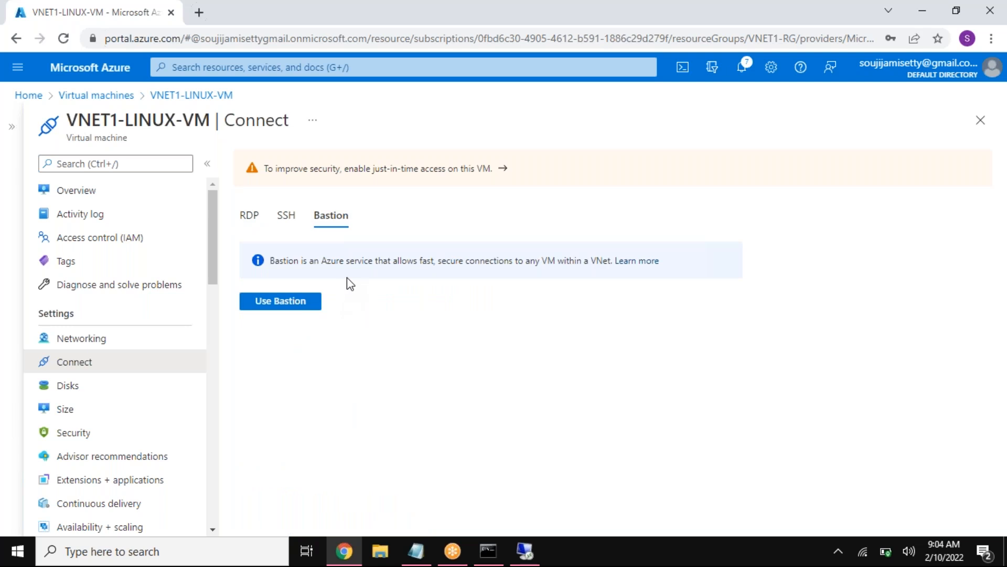
drag(293, 261, 612, 263)
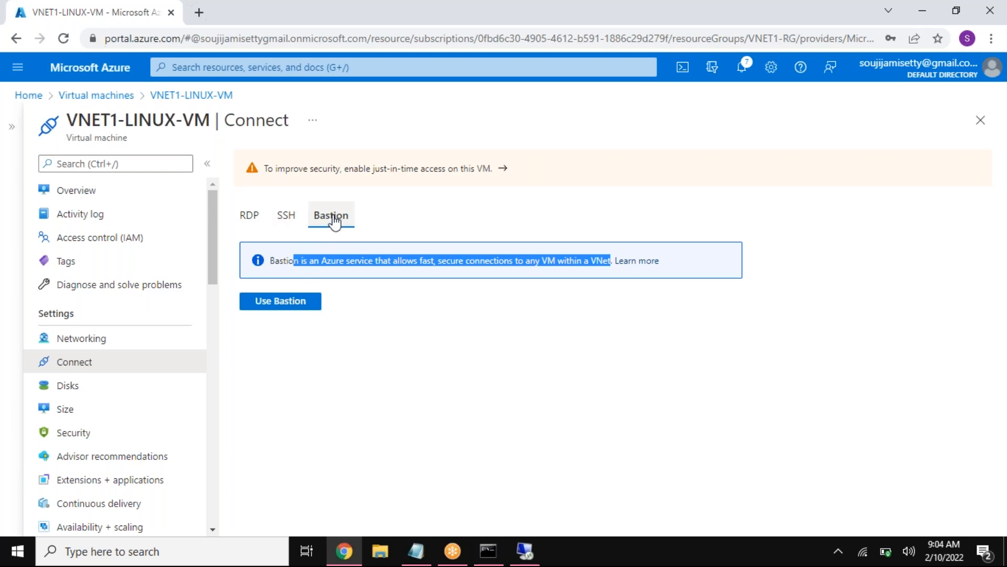
Step: Open the Bastion setup page for VNET1-LINUX-VM and follow its link to the Azure Bastion pricing details
click(302, 307)
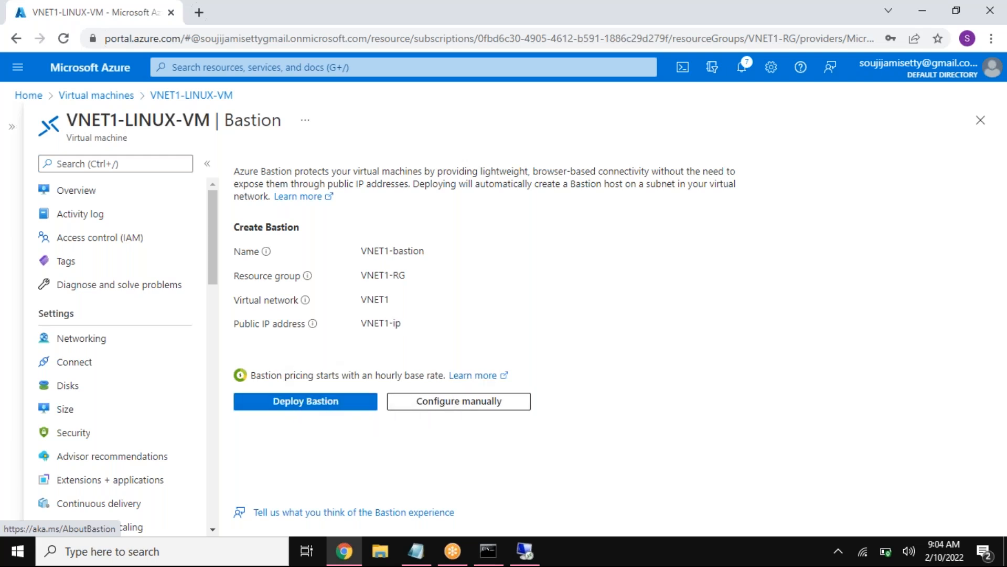
drag(255, 376, 440, 376)
click(474, 376)
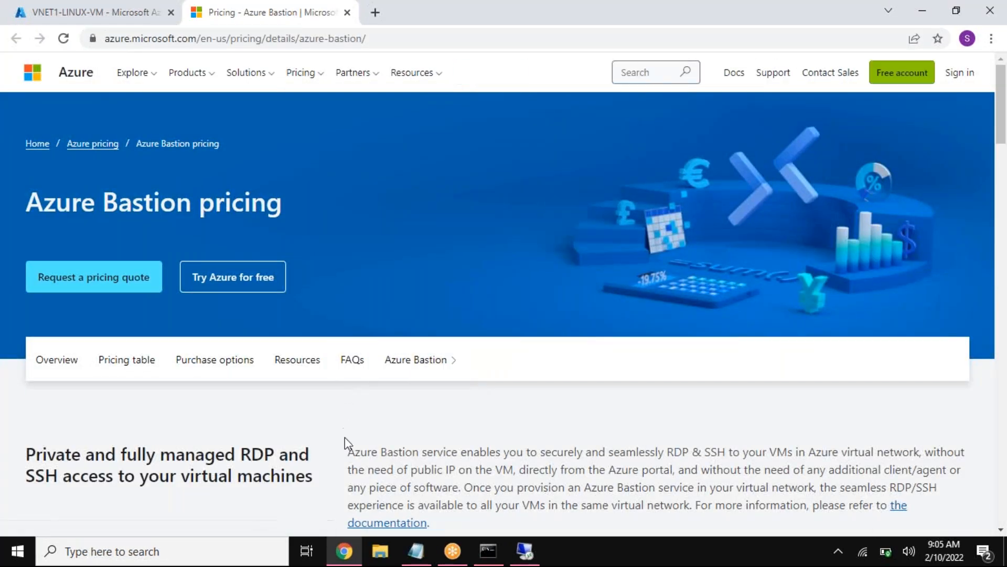
Step: Examine the pricing page's heading on private, fully managed RDP and SSH access to virtual machines, highlighting its key words
scroll(344, 442, down, 3)
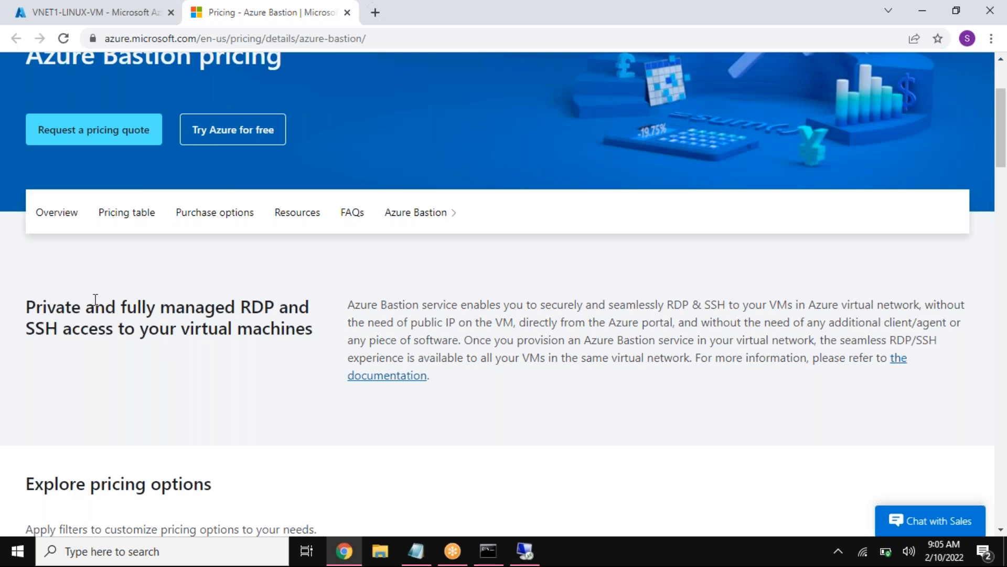
drag(25, 307, 137, 308)
drag(239, 307, 299, 306)
drag(34, 330, 69, 334)
drag(169, 330, 275, 334)
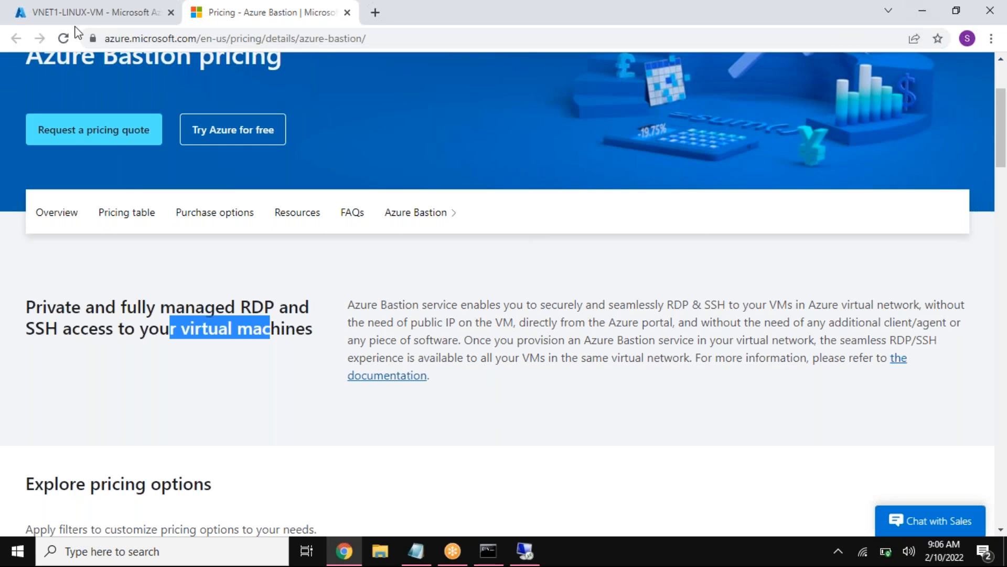
Step: Return to VNET1-LINUX-VM in the Azure portal and review its RDP and SSH connection details, highlighting the SSH user and address
click(99, 16)
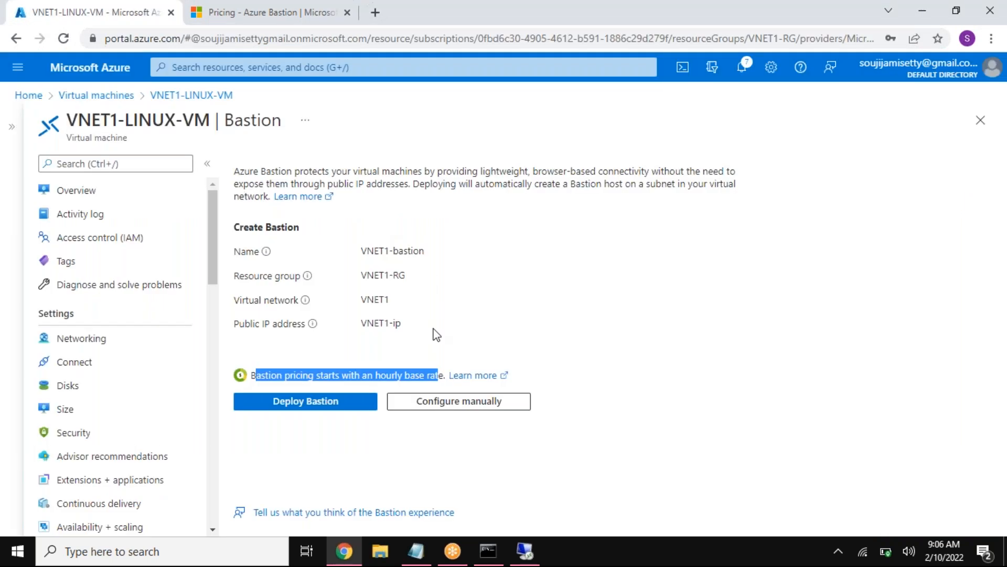
click(164, 99)
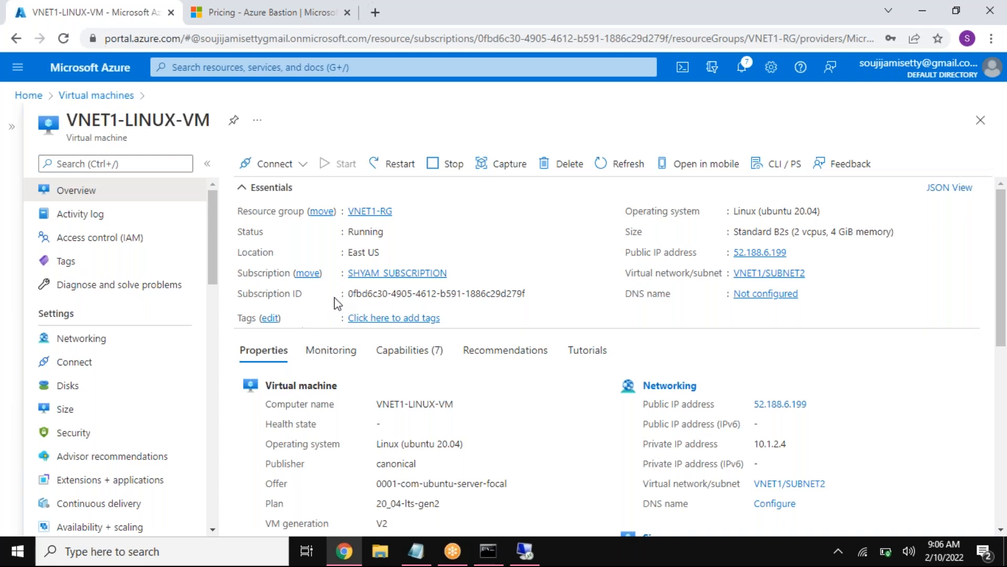
click(277, 163)
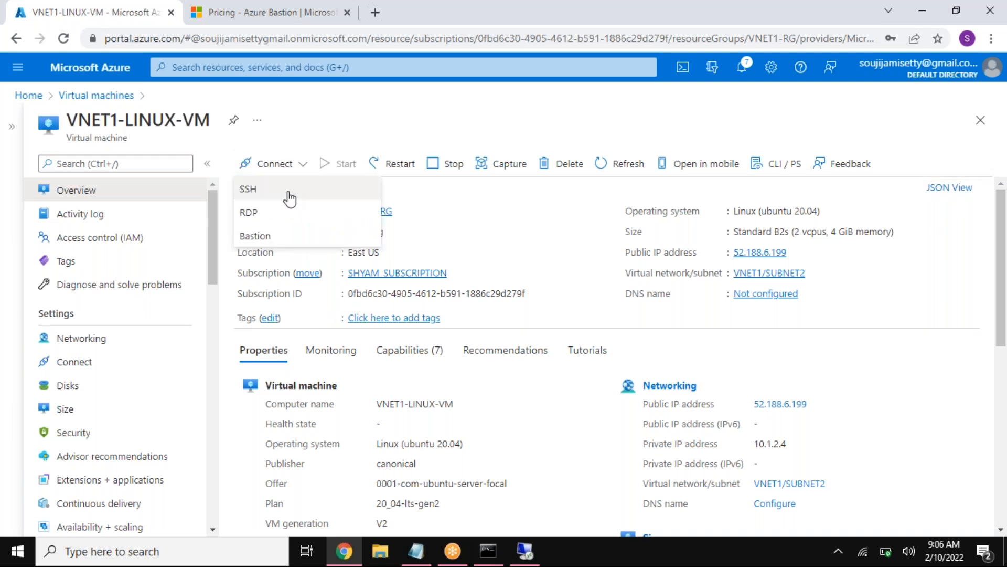
click(257, 213)
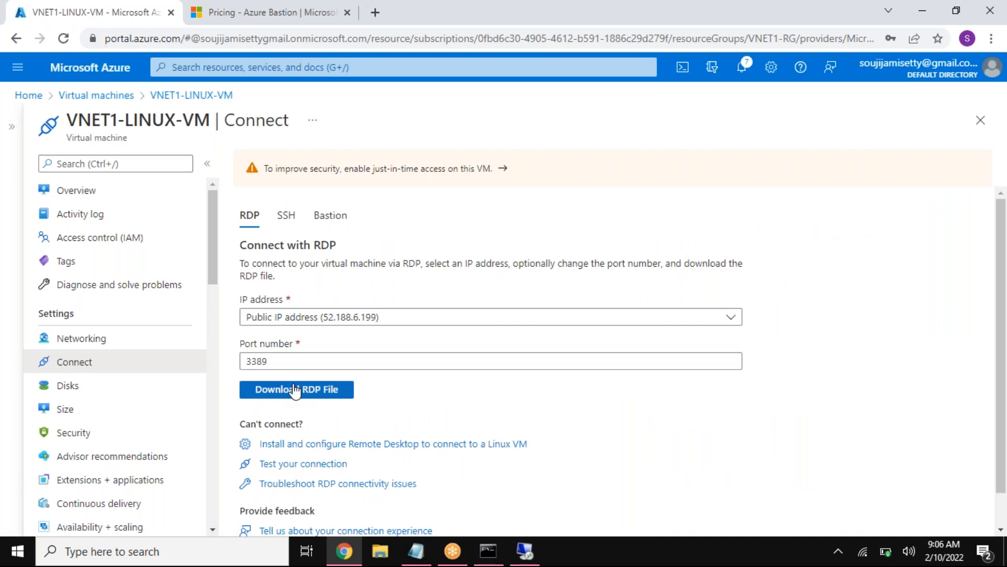
click(286, 215)
drag(469, 421, 358, 421)
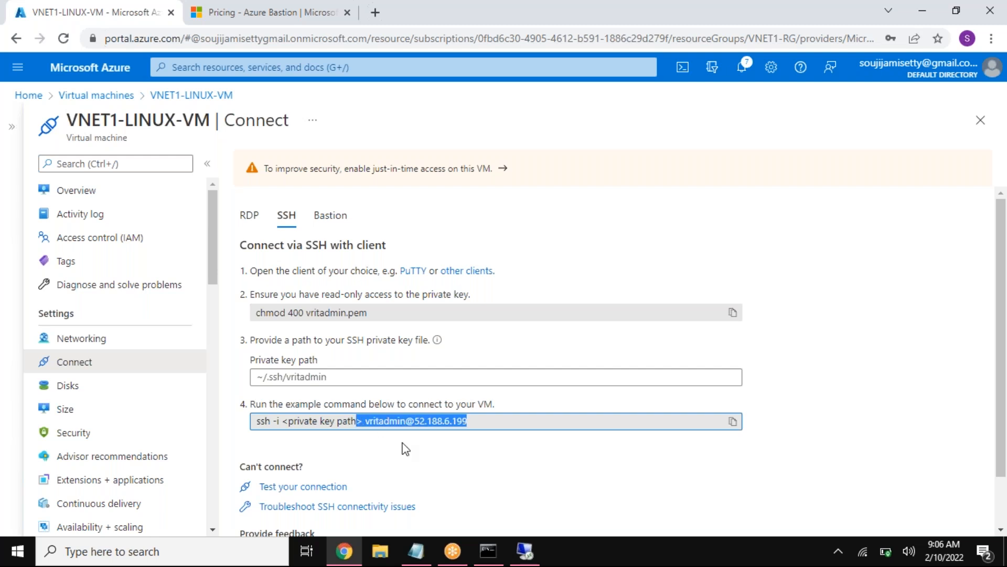
Step: Begin an ssh command with "ssh vrit" in the local Command Prompt and copy VNET2-LINUX-VM's public IP address from its Azure portal overview
click(489, 550)
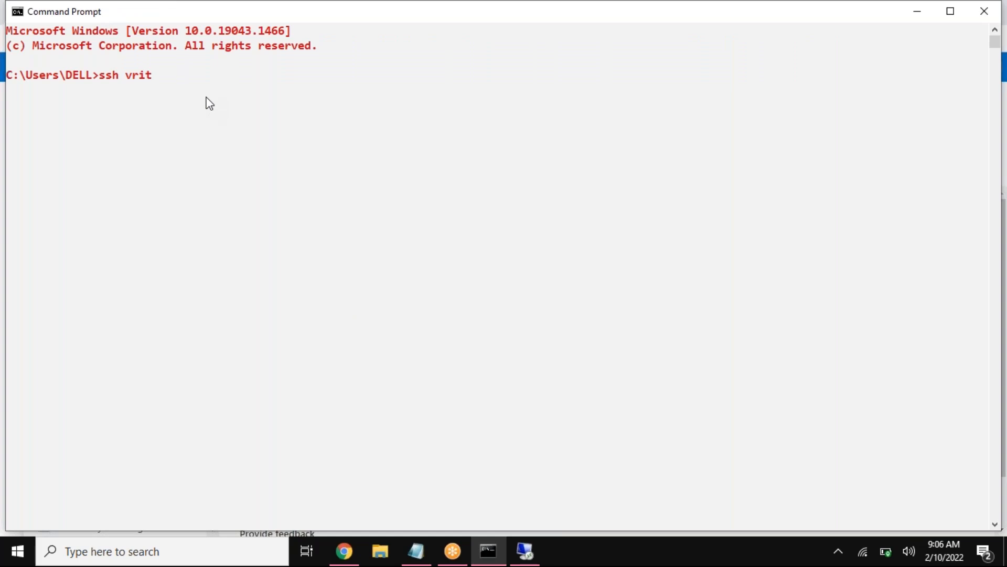
click(344, 551)
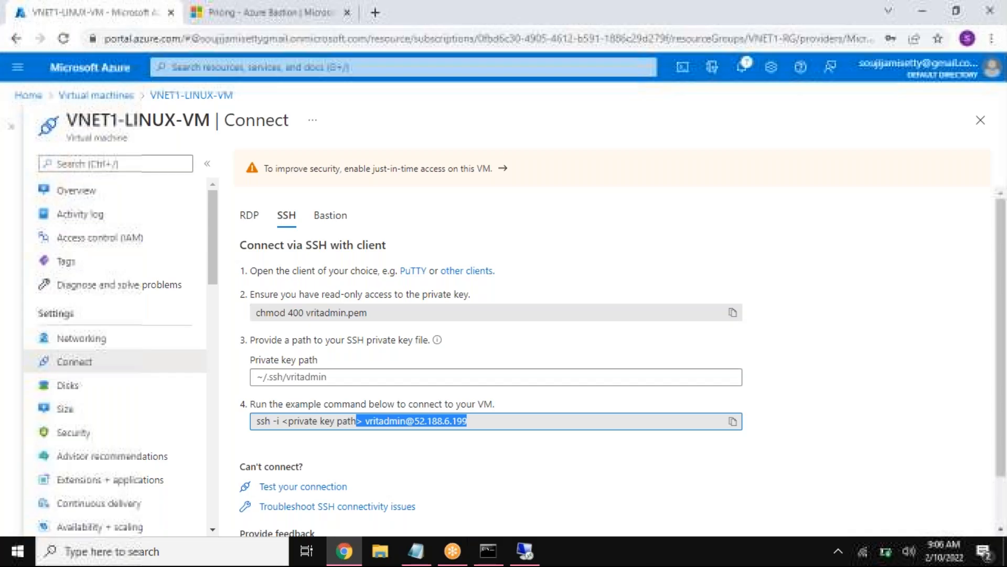
click(96, 95)
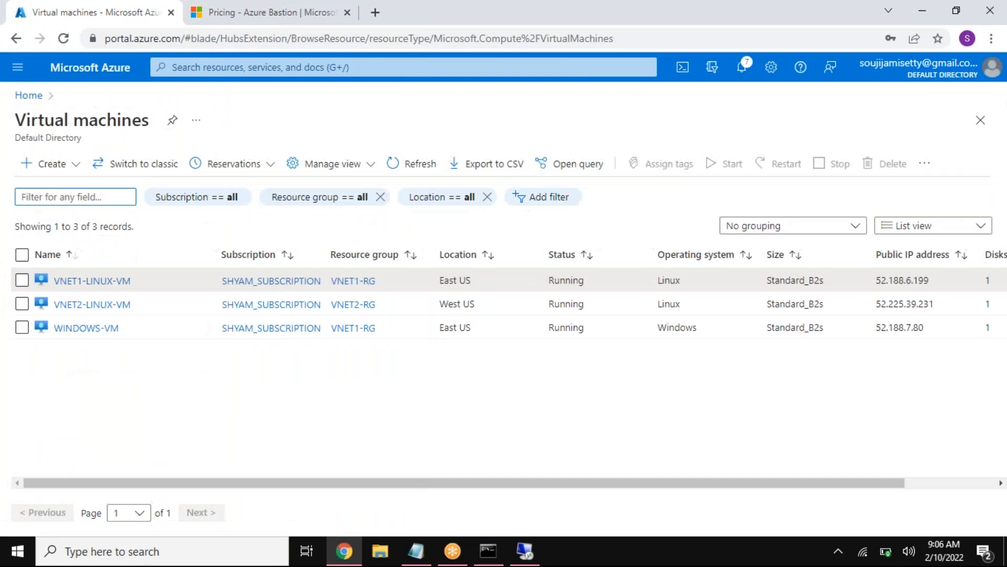
click(93, 304)
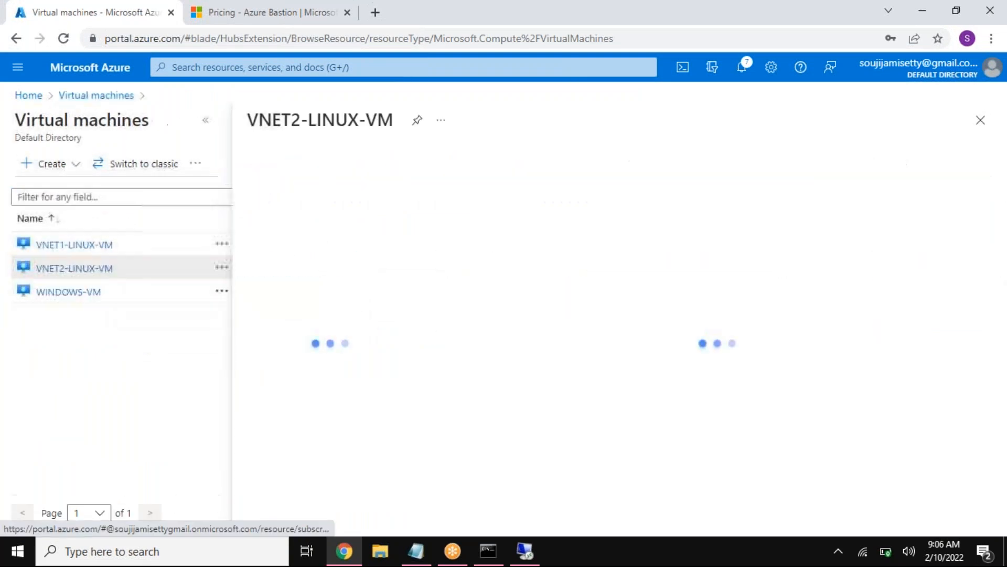
click(208, 121)
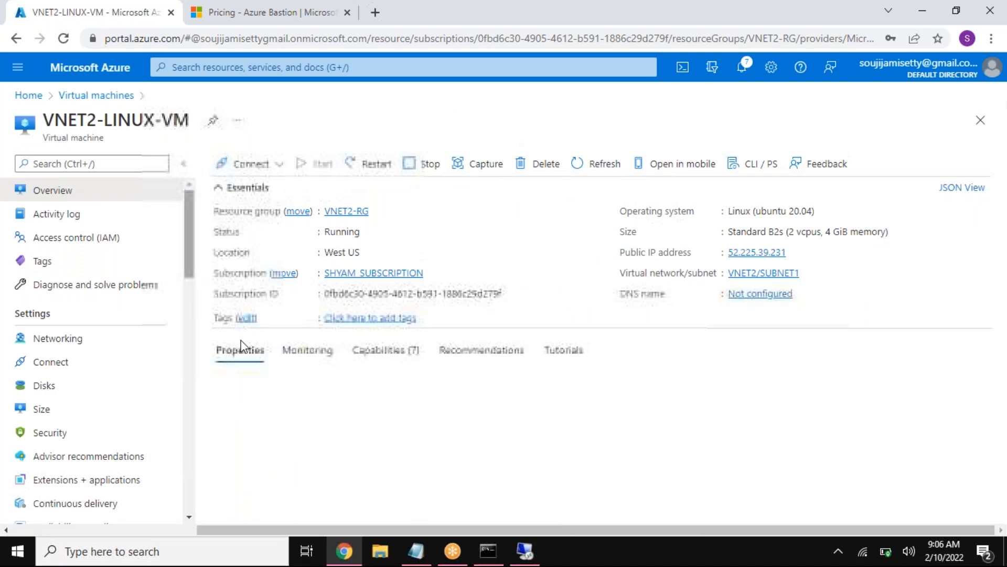
drag(777, 444, 748, 443)
click(789, 252)
click(788, 252)
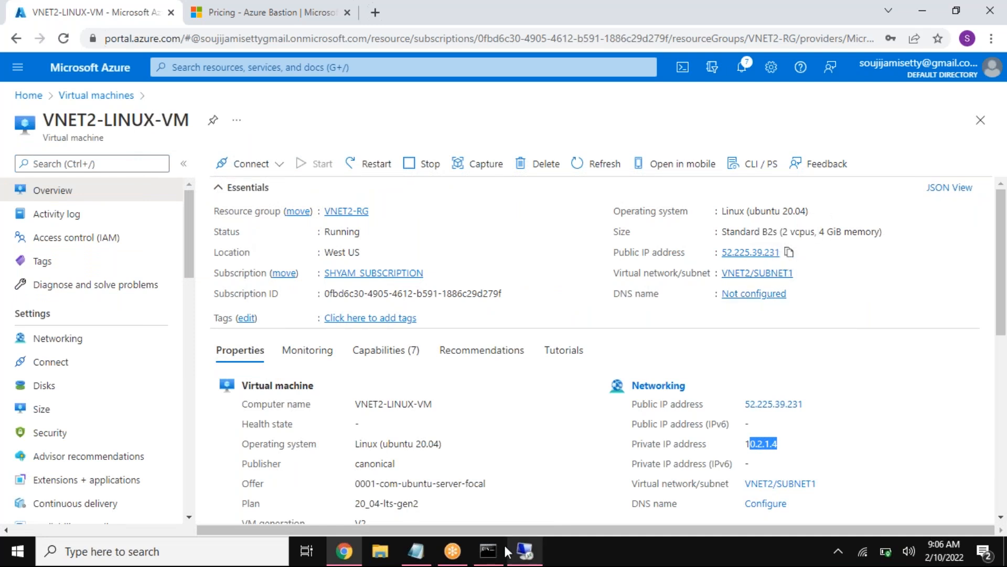
click(489, 551)
click(521, 552)
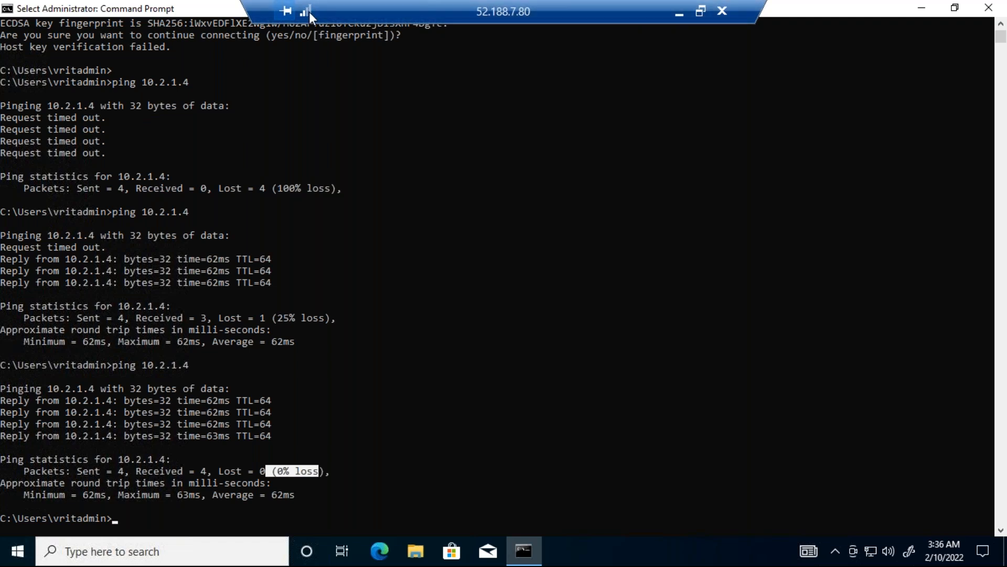
click(678, 11)
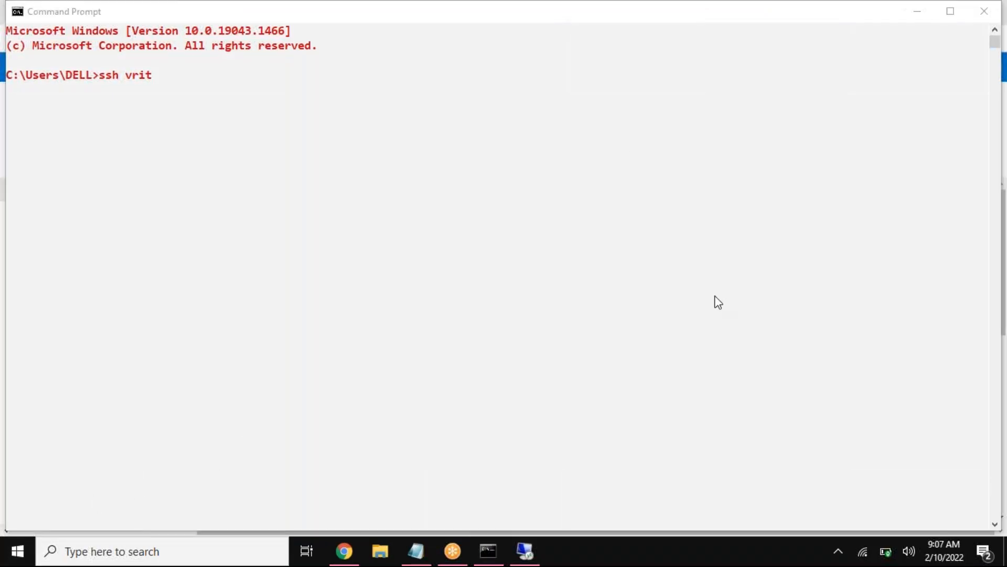
click(238, 90)
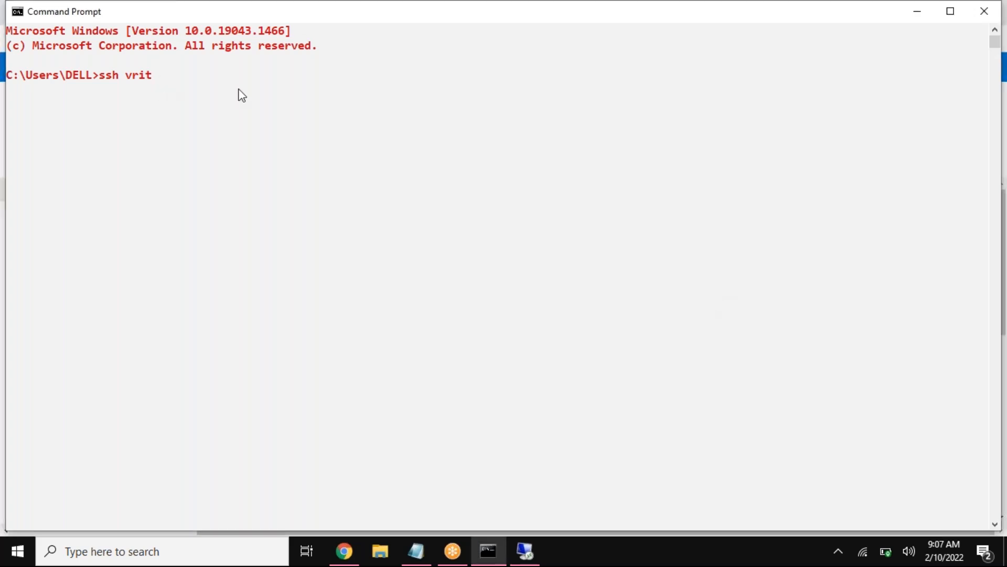
text(admin@)
key(ctrl+v)
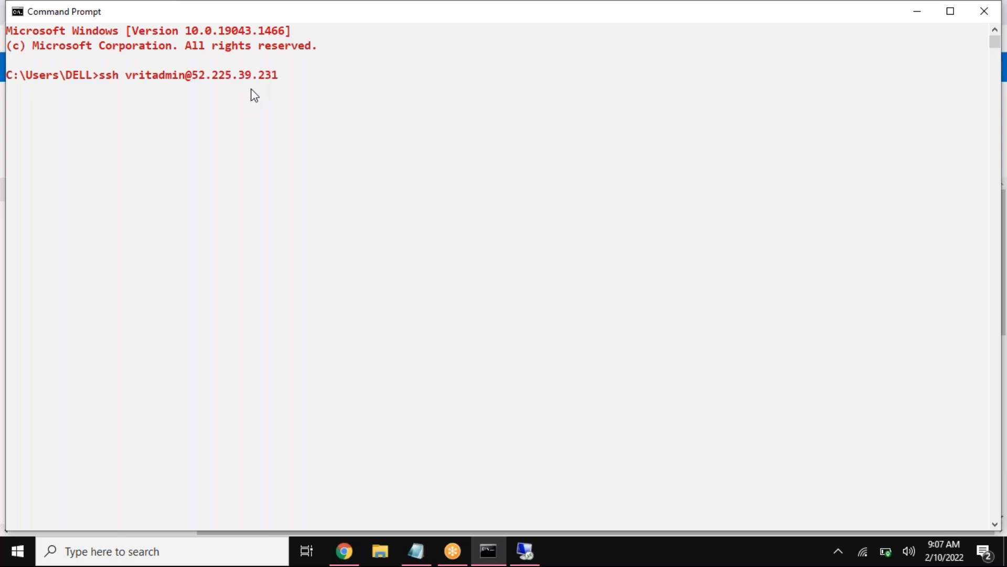
key(Return)
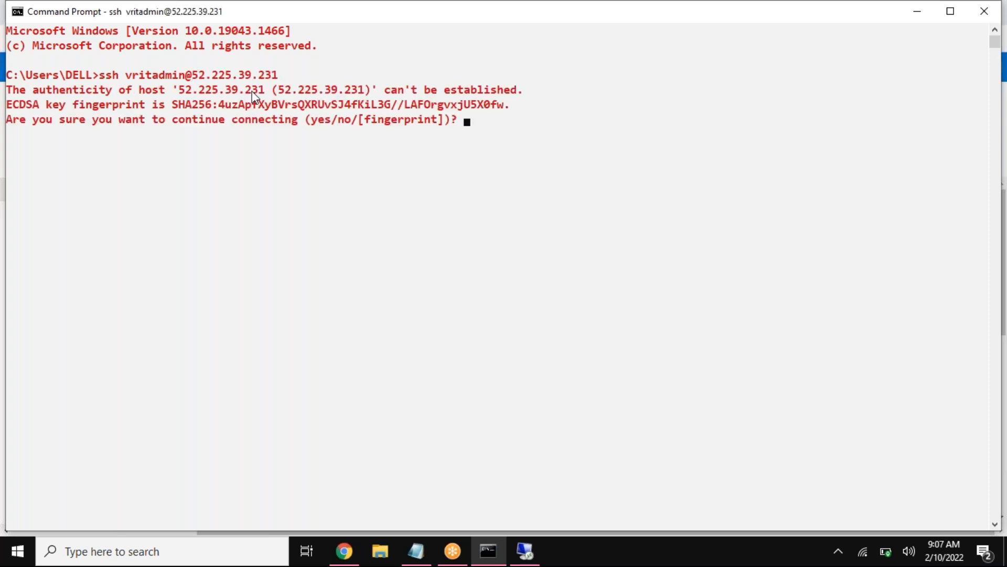
text(yes)
key(Return)
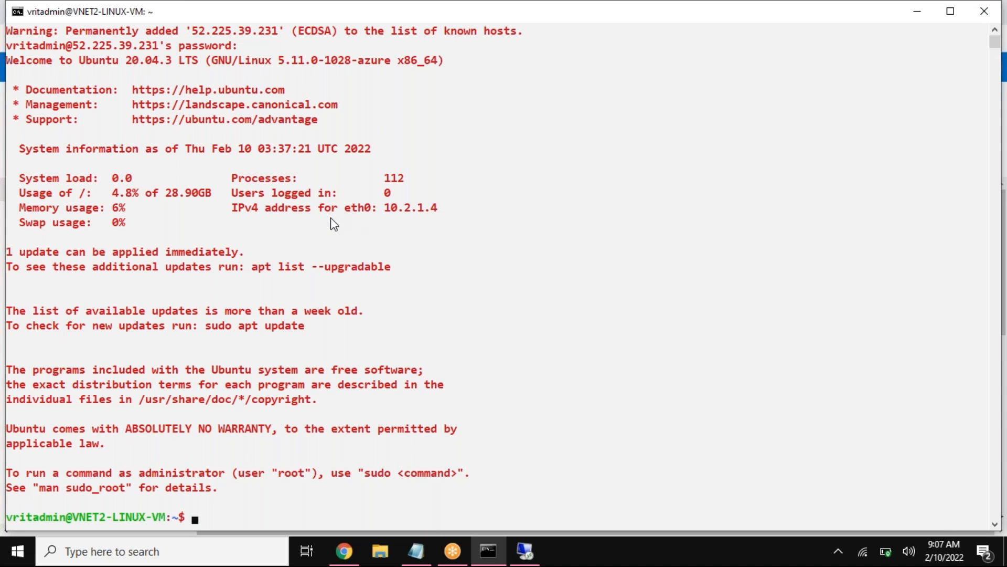
Step: Begin a ping command in the VNET2-LINUX-VM session, and select VNET1-LINUX-VM's private IP address on its Azure portal overview
text(ping)
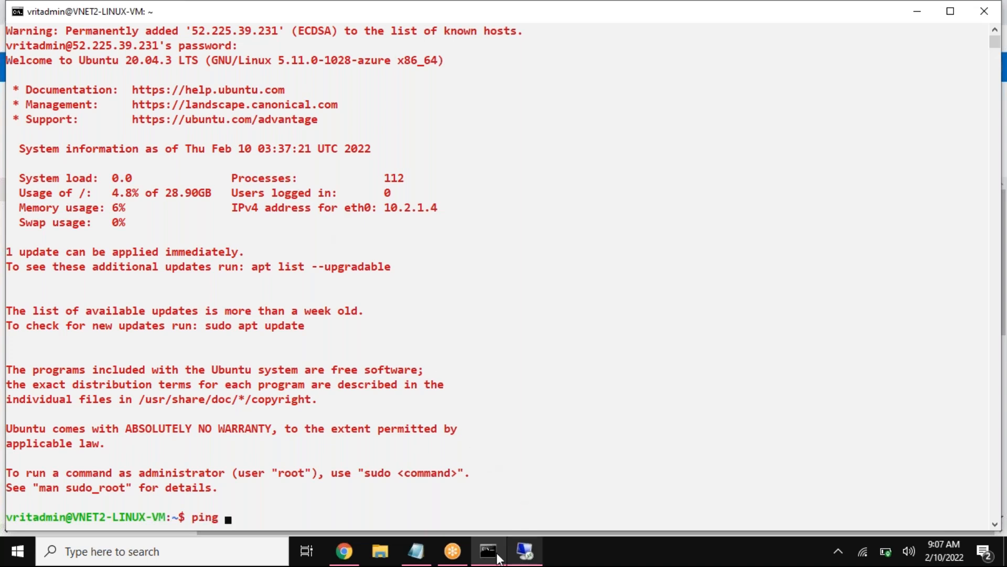
click(347, 552)
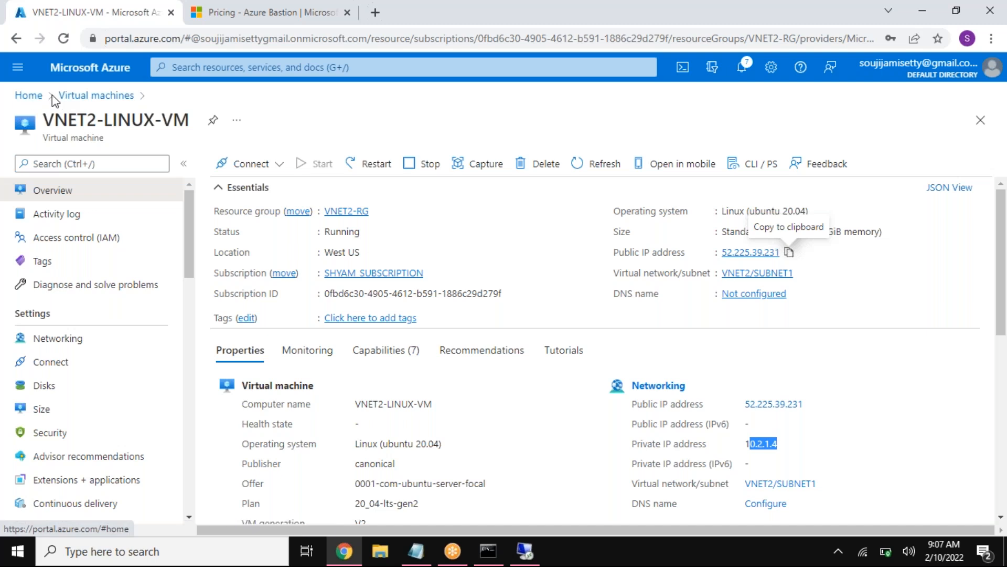
click(67, 95)
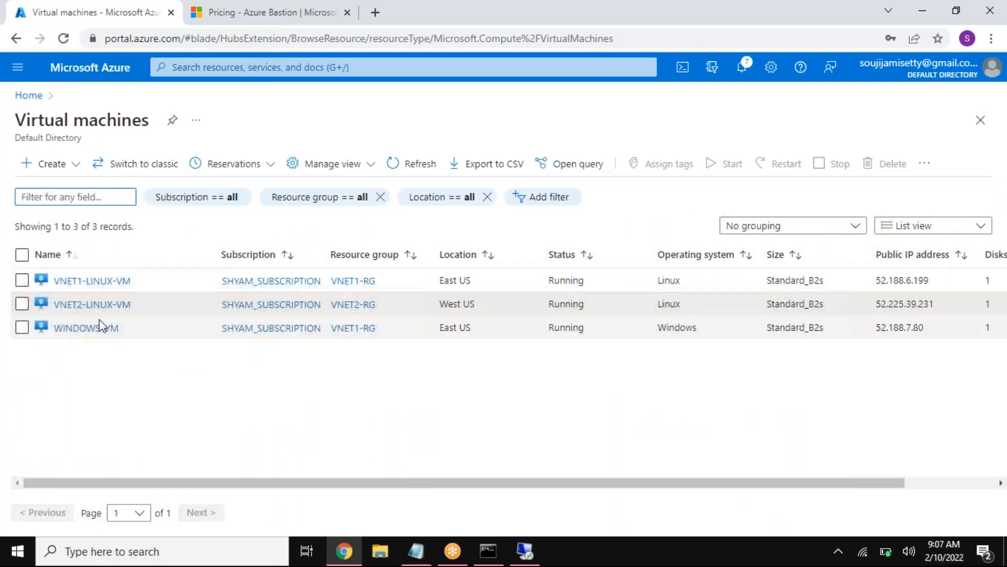
click(95, 282)
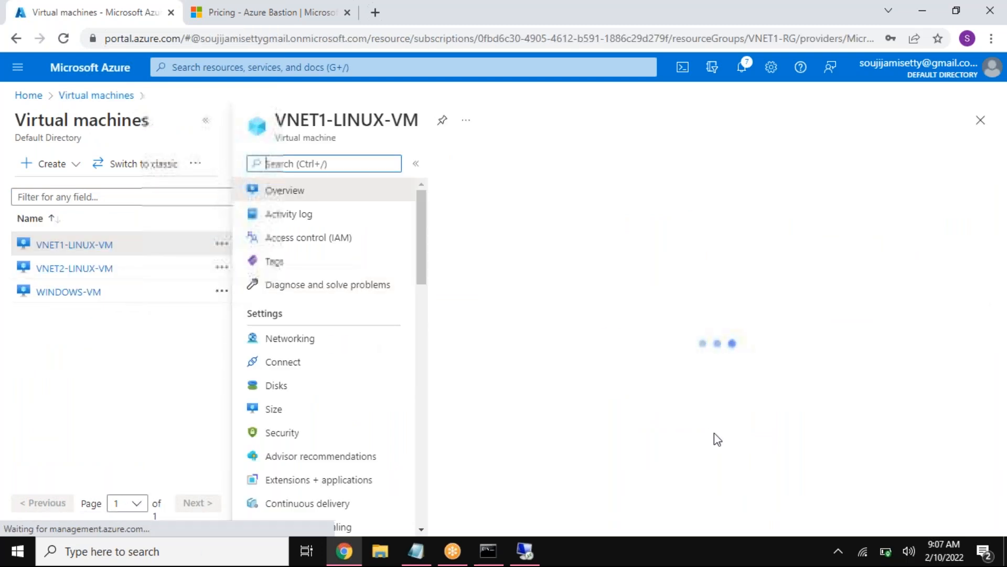
click(205, 120)
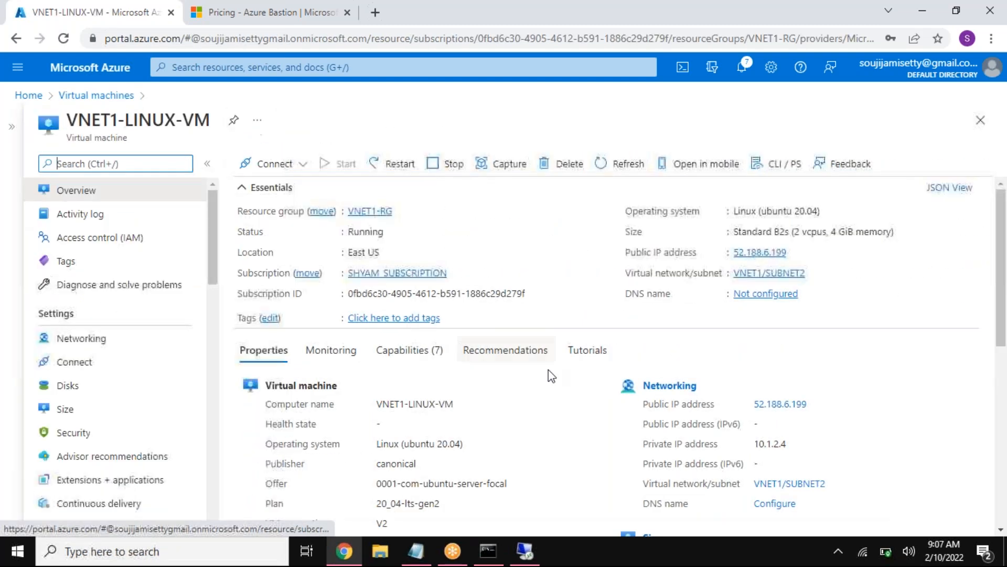
drag(787, 444, 753, 444)
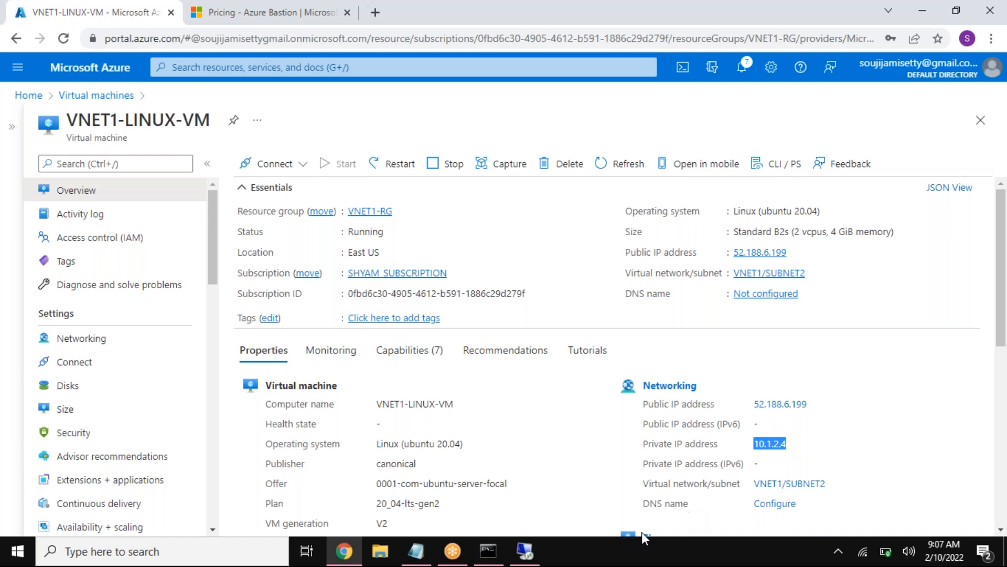
click(986, 263)
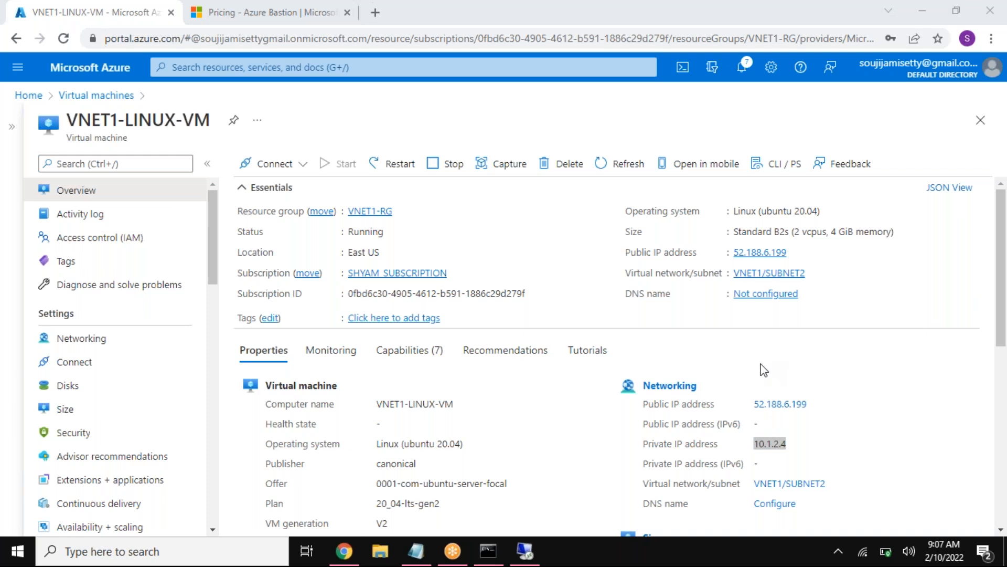
Step: Open a second local Command Prompt alongside the VNET2-LINUX-VM ssh session, and check both terminal windows
click(490, 555)
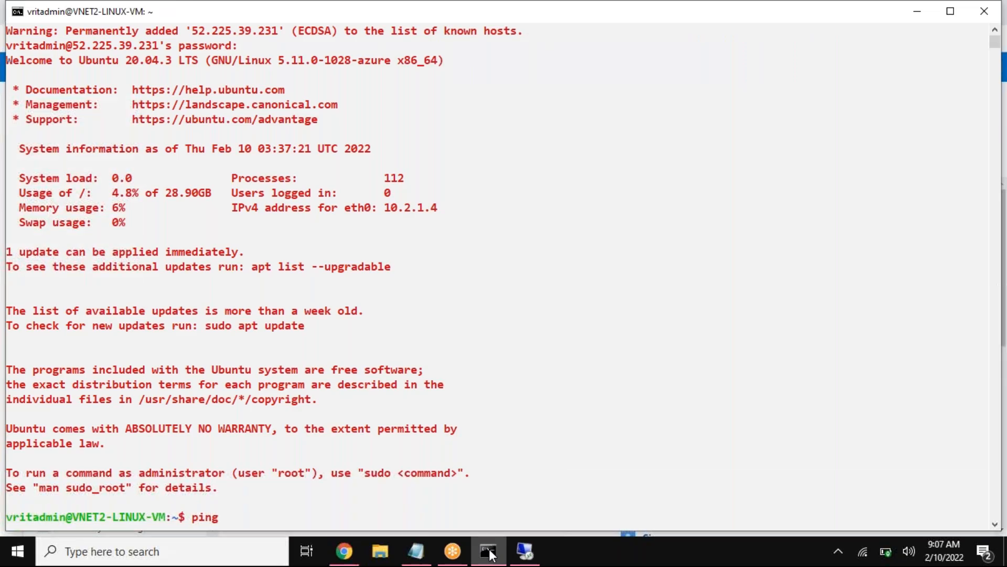
click(490, 555)
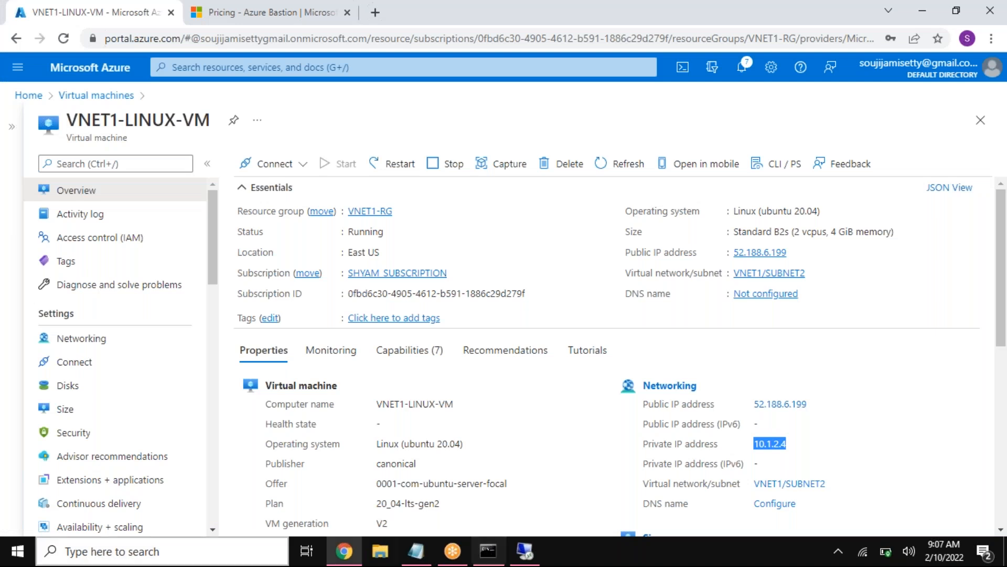
click(212, 552)
text(cmd)
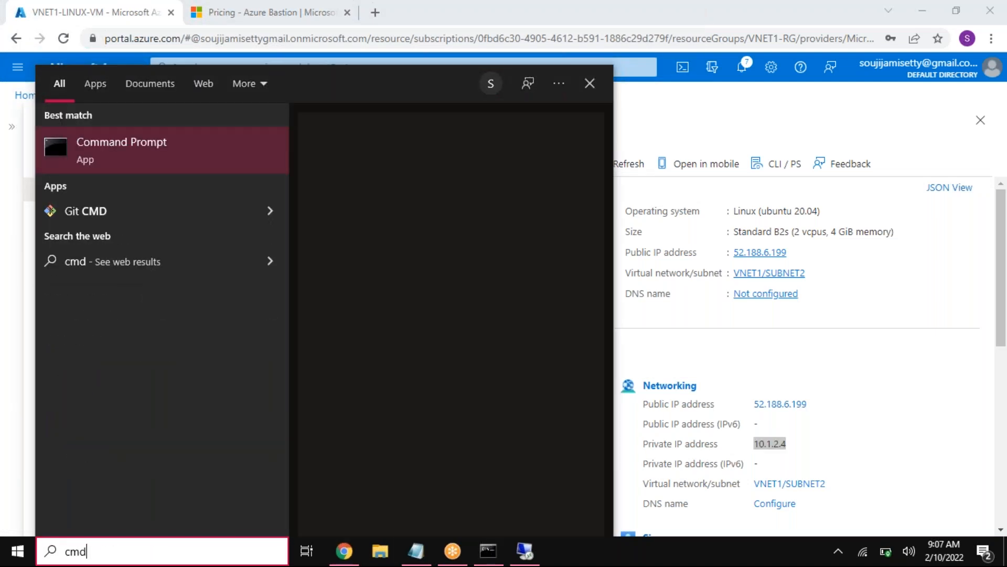
key(Return)
click(493, 551)
click(412, 495)
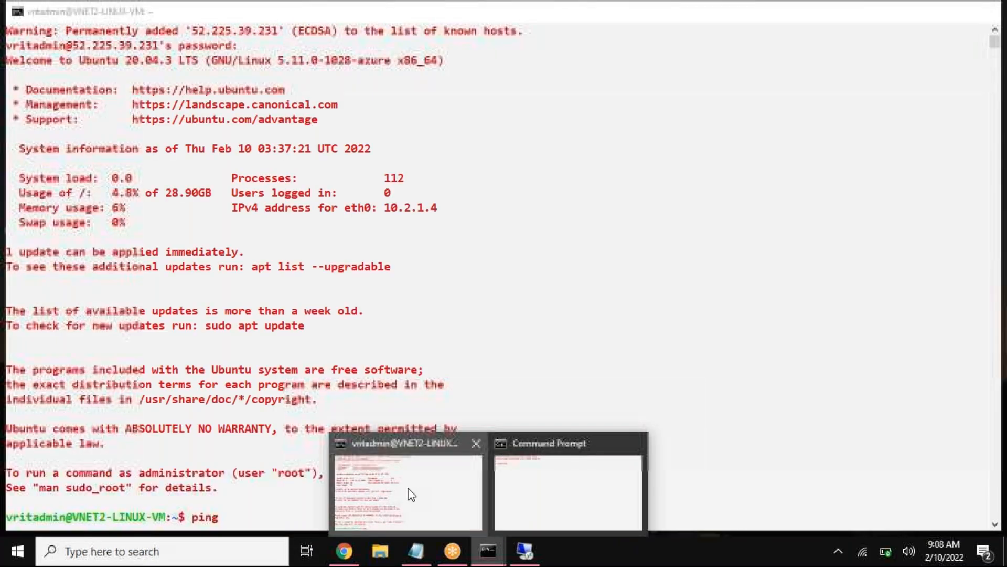
click(490, 551)
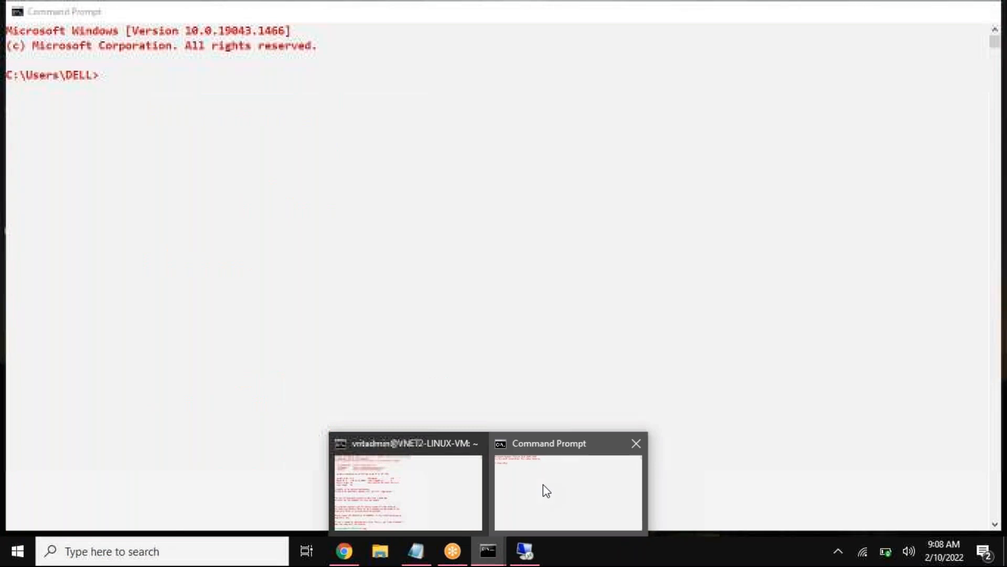
click(543, 485)
click(488, 550)
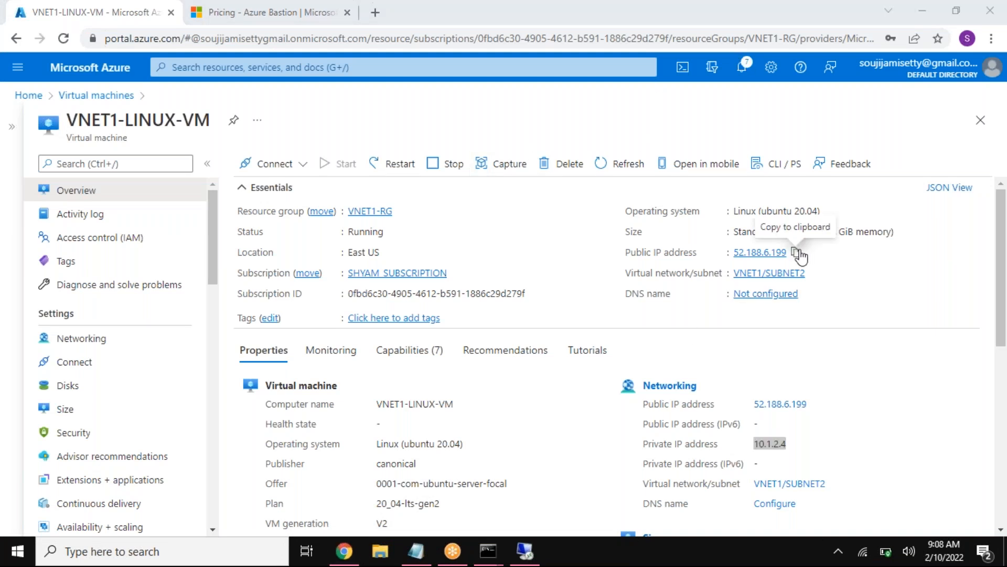
click(797, 253)
click(493, 555)
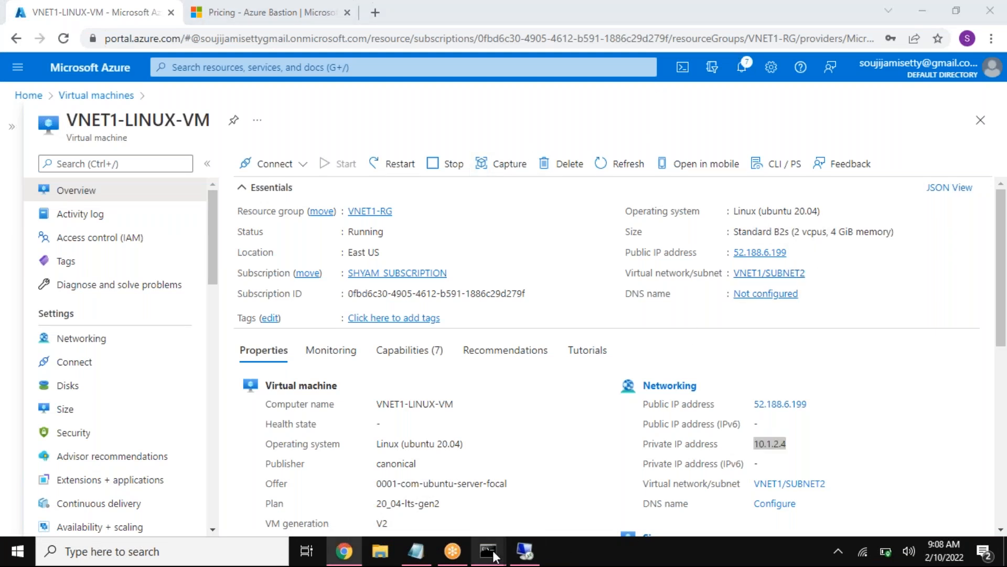
text(ssh)
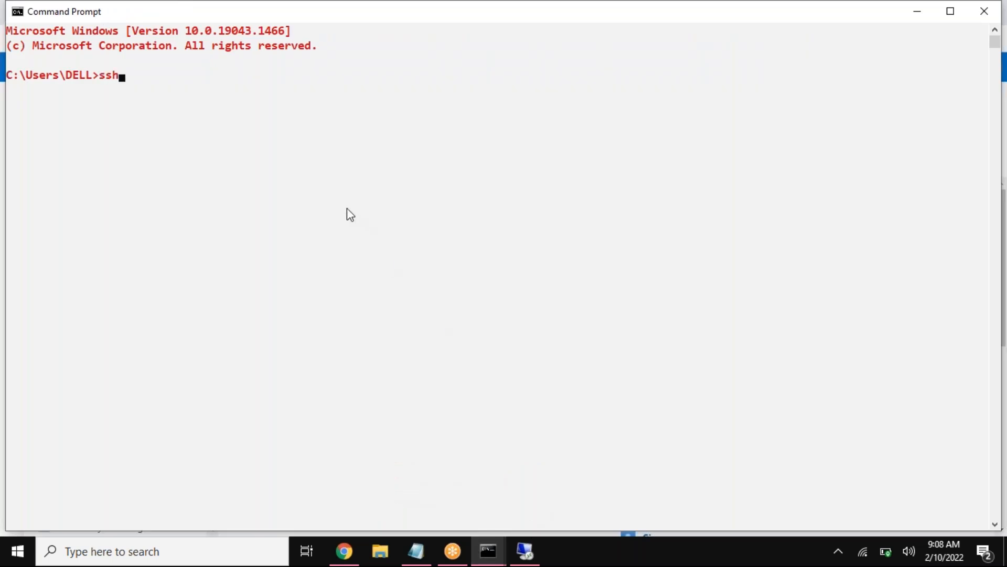
text( vritadmin@)
key(ctrl+v)
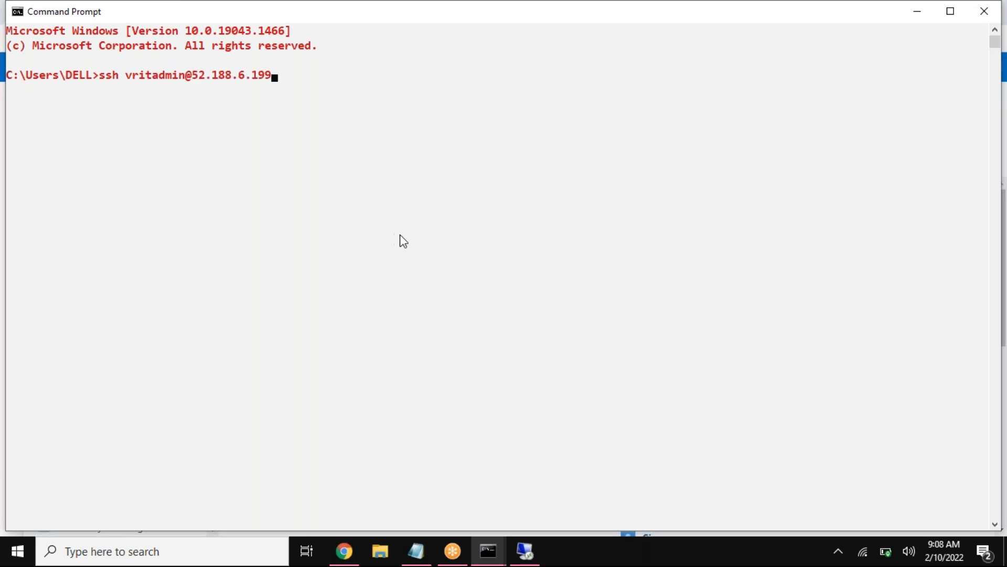
key(Return)
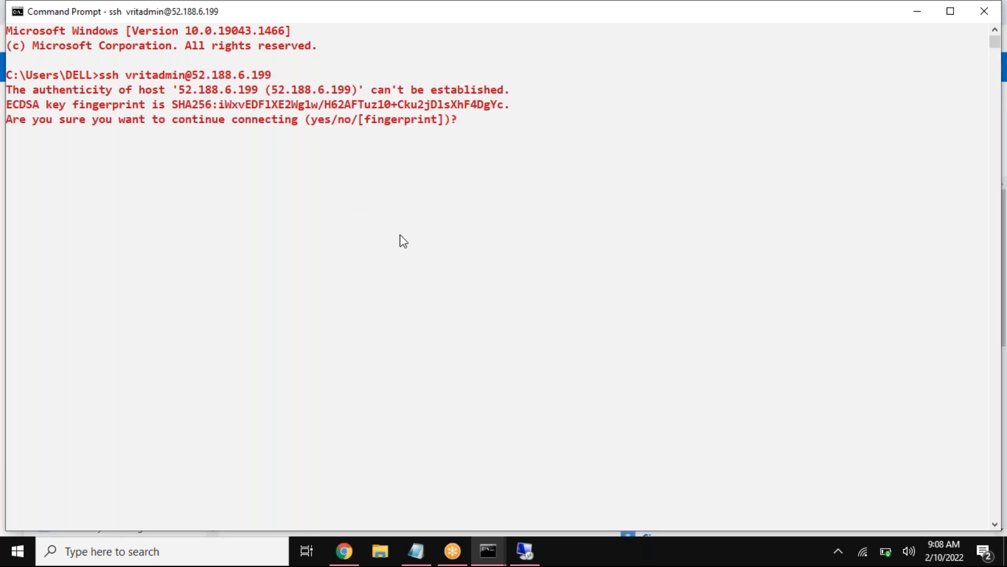
text(yes)
key(Return)
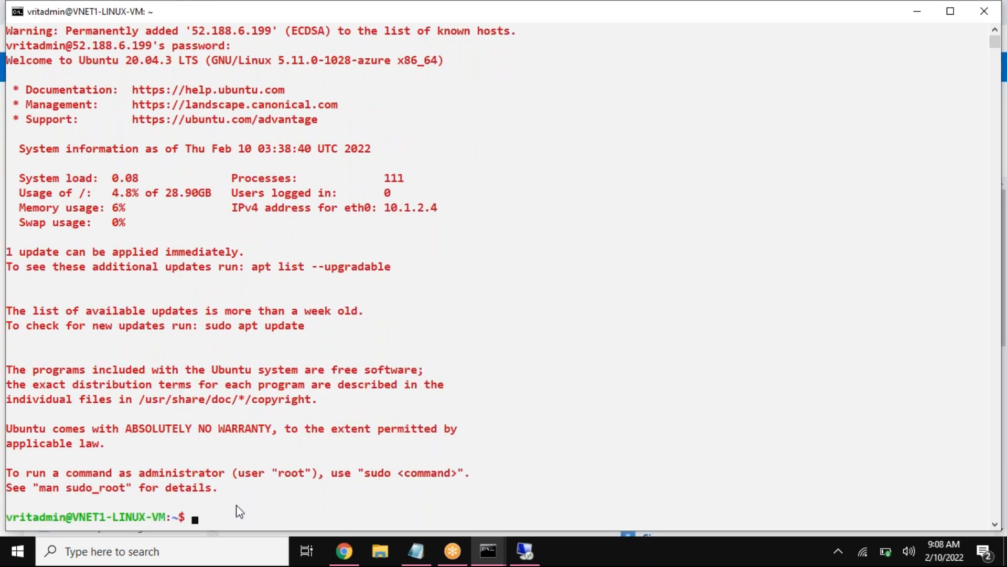
Step: Highlight the VNET1-LINUX-VM host name in its ssh prompt and compare it with the VNET2-LINUX-VM session window
drag(73, 516, 165, 519)
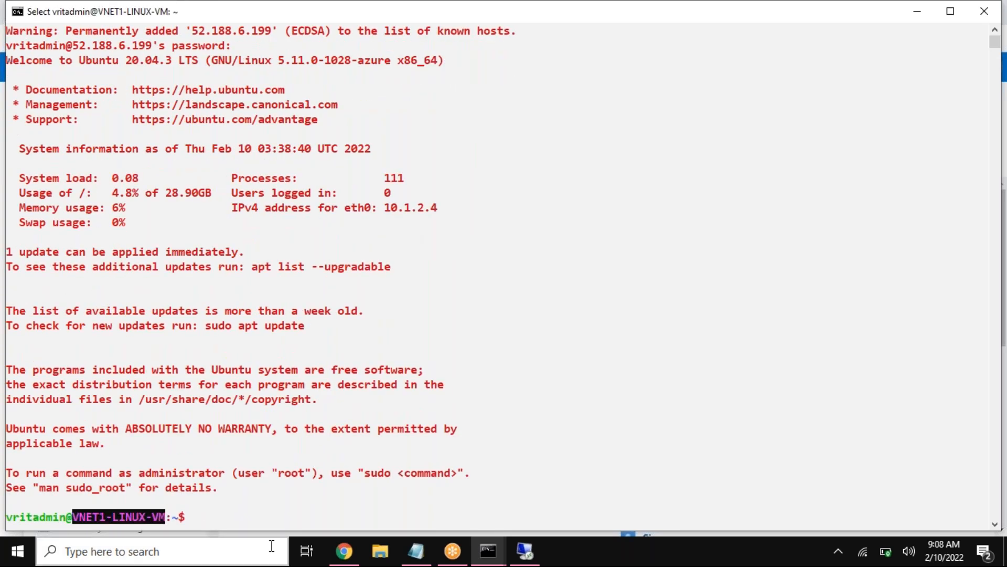
mouse_move(490, 551)
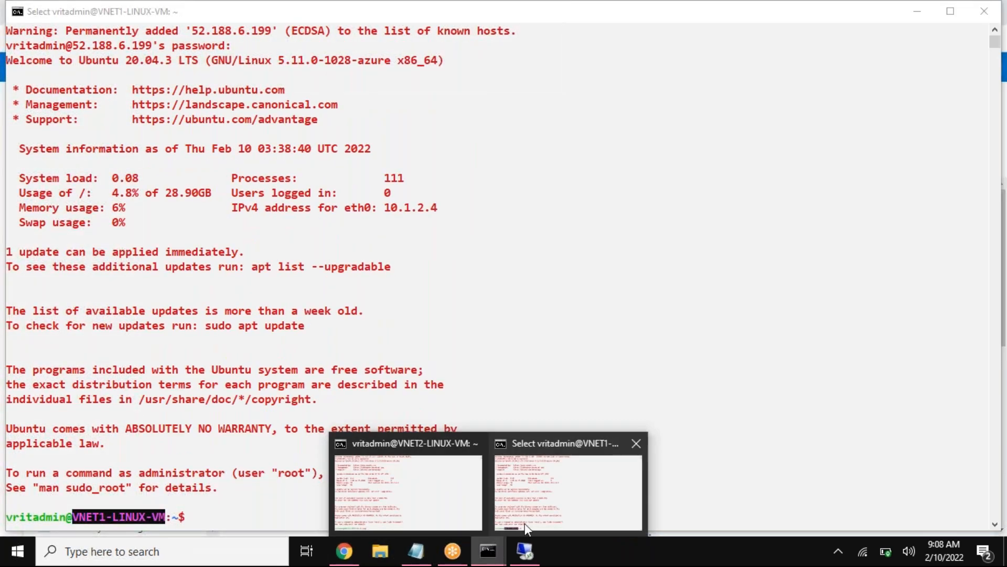
mouse_move(417, 457)
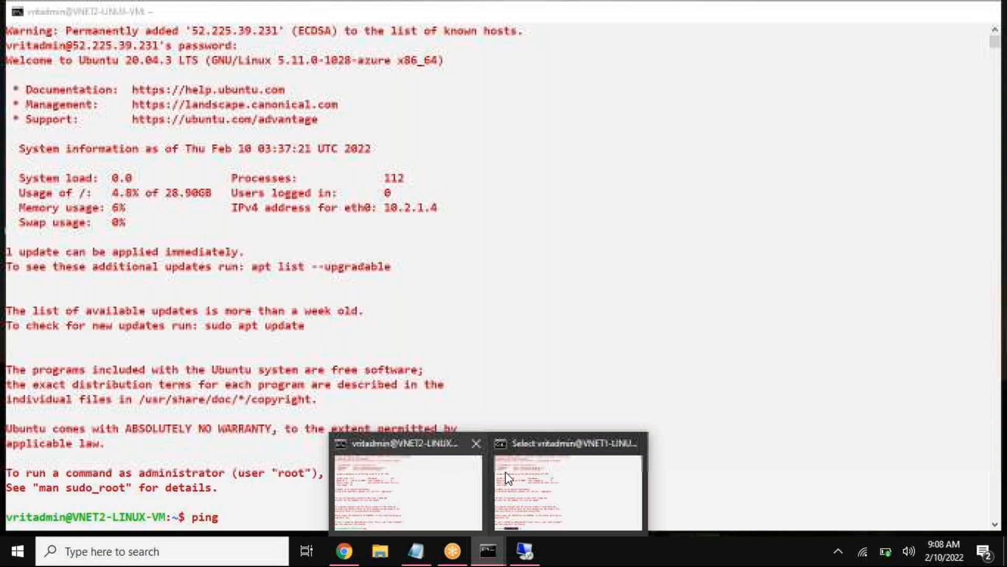
mouse_move(506, 473)
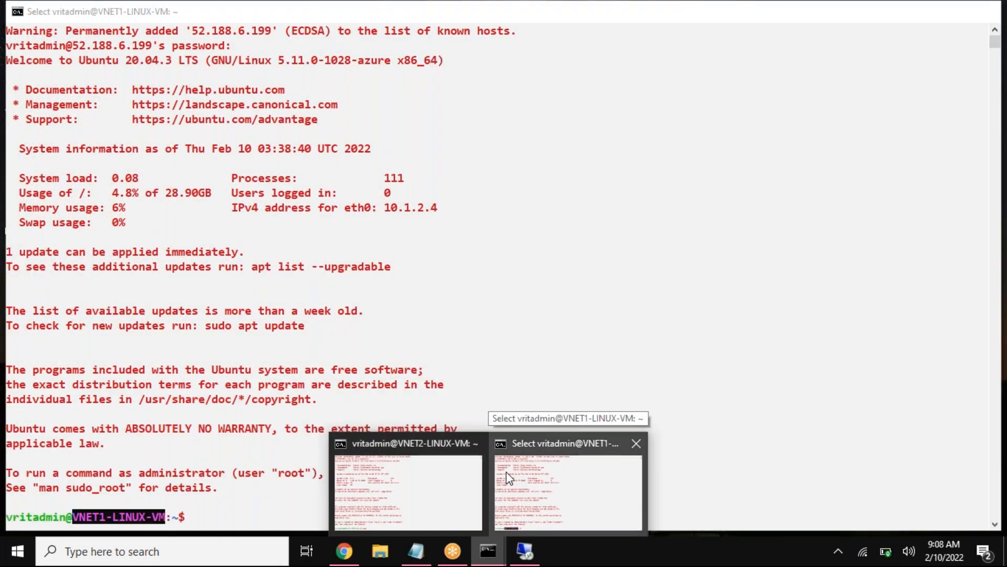
click(494, 471)
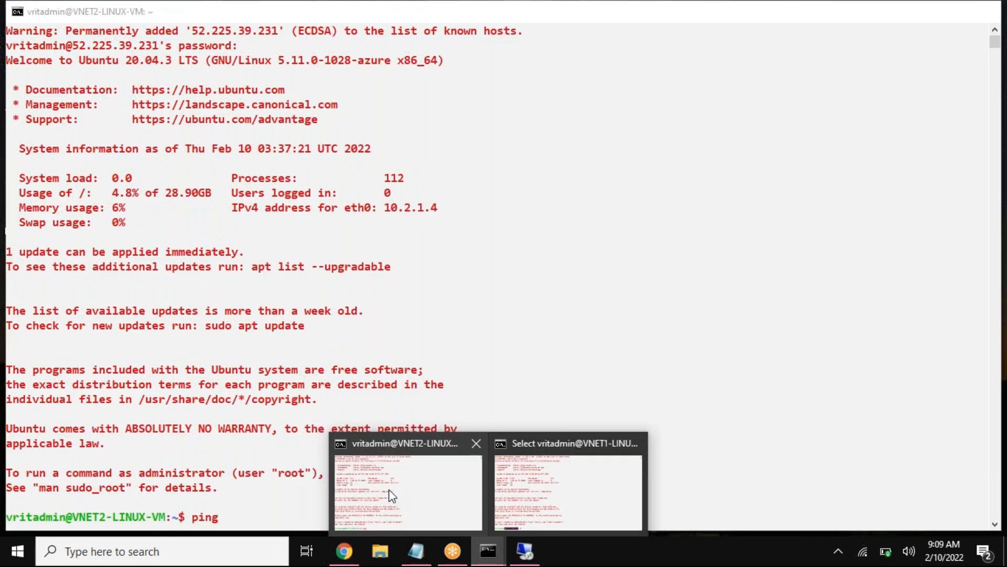
Step: Check VNET1-LINUX-VM's name in the Azure portal, and review the ping results in the remote Windows VM session
click(389, 489)
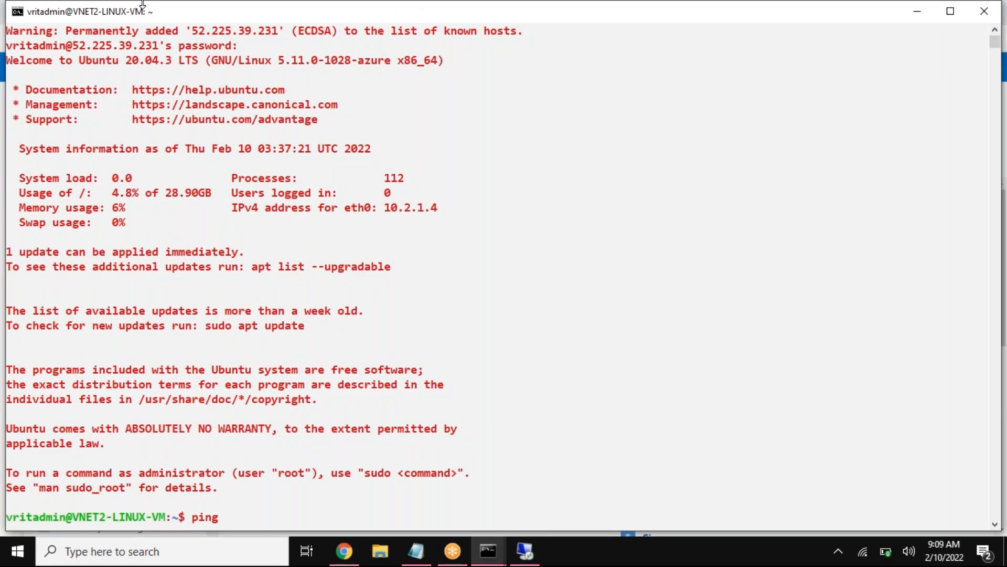
click(345, 560)
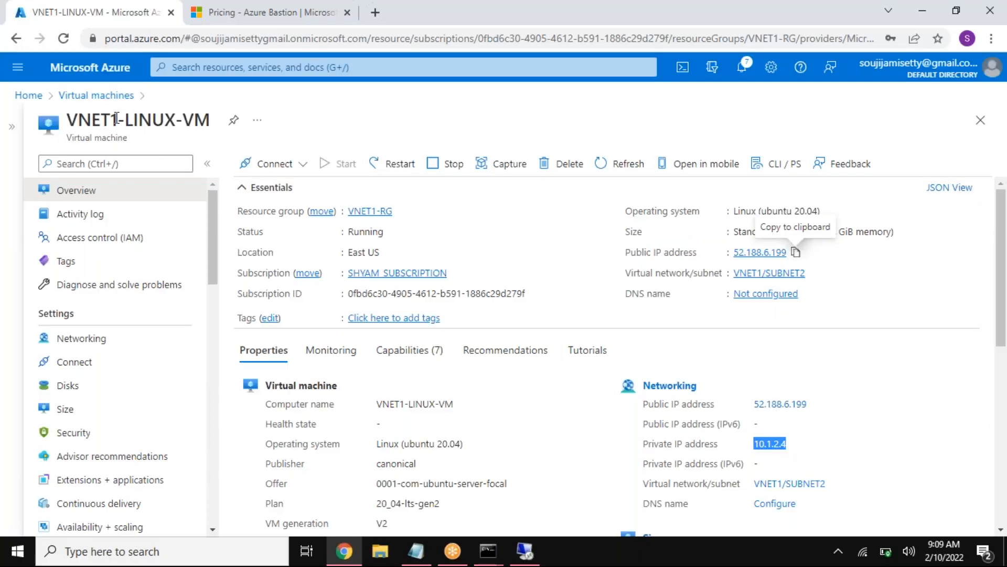
drag(116, 119, 181, 121)
click(525, 550)
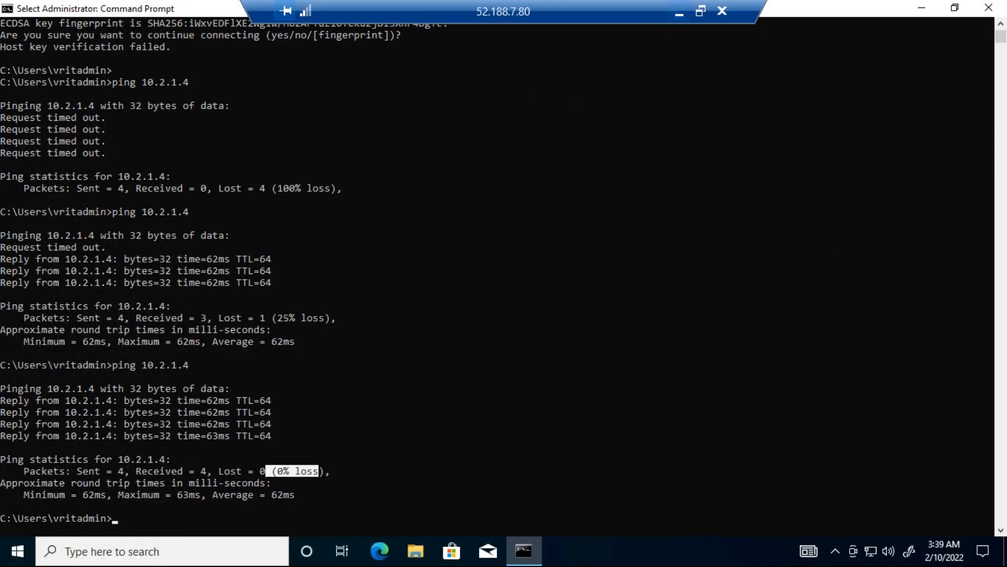
click(679, 11)
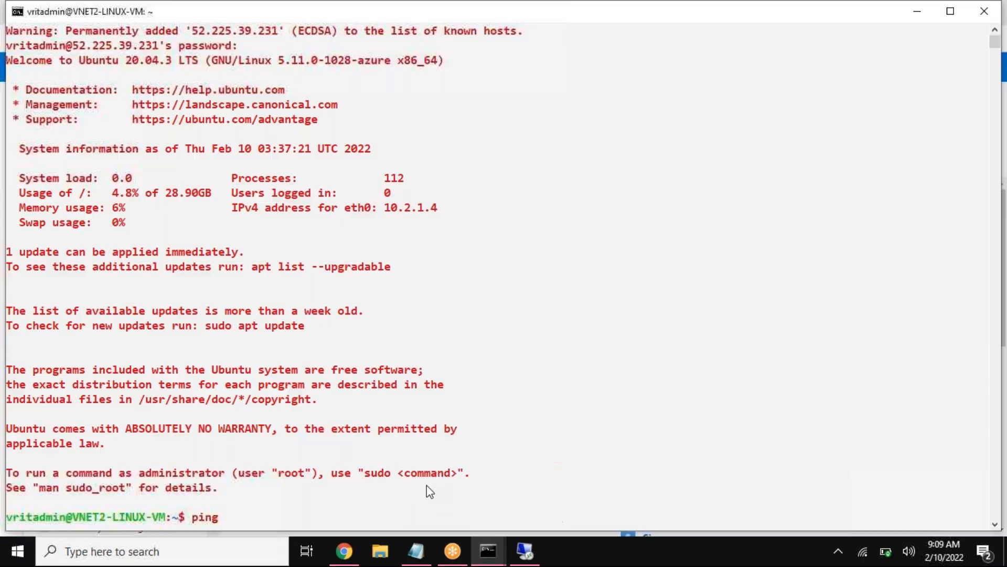
Step: Run ping 10.1.2.4 from the VNET2-LINUX-VM ssh session, and stop it after several replies
click(425, 475)
text(10.1.2.4)
key(Return)
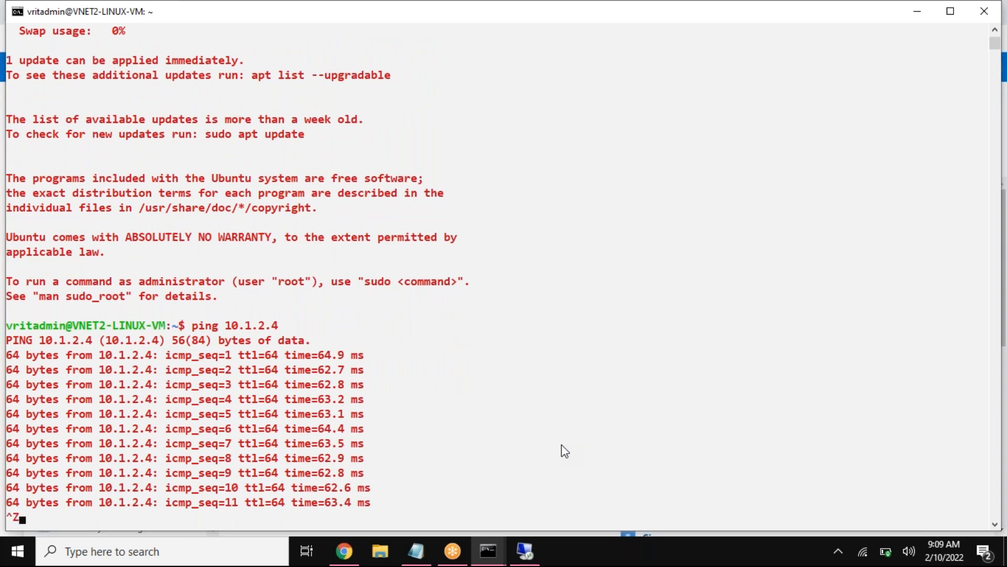
key(ctrl+z)
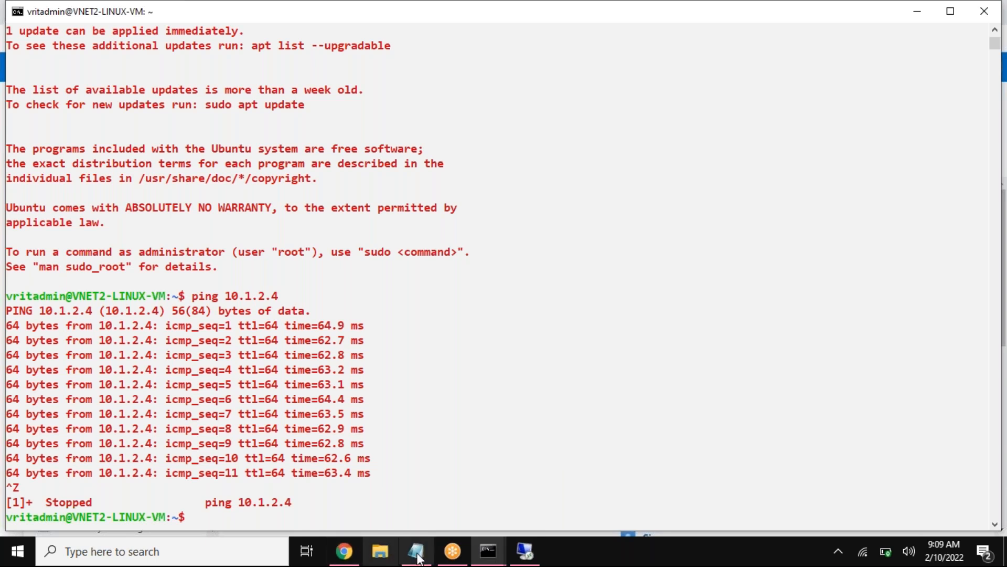
Step: Select VNET2-LINUX-VM's private IP address on its Azure portal overview and return to the VNET1-LINUX-VM ssh session
click(500, 554)
click(565, 502)
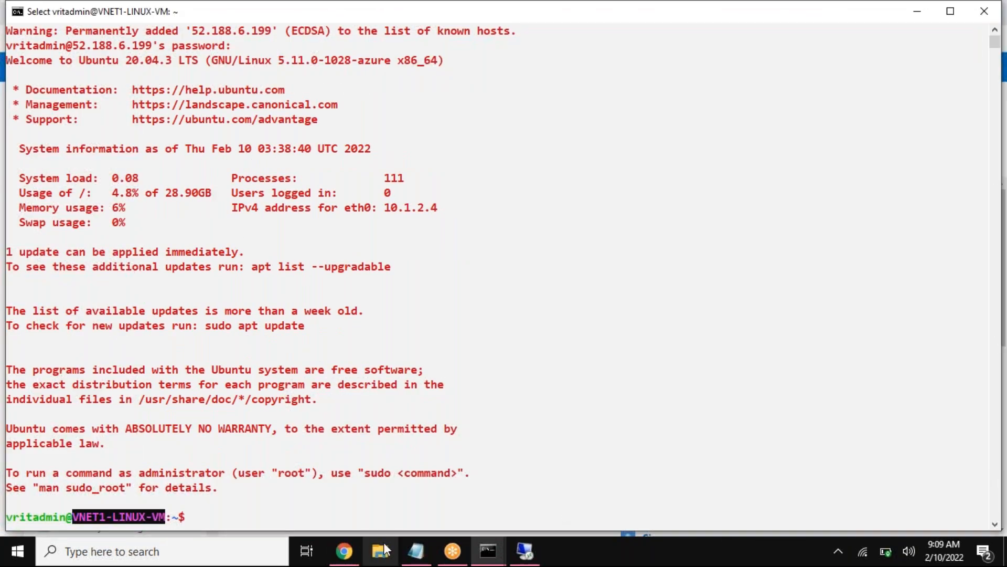
click(346, 552)
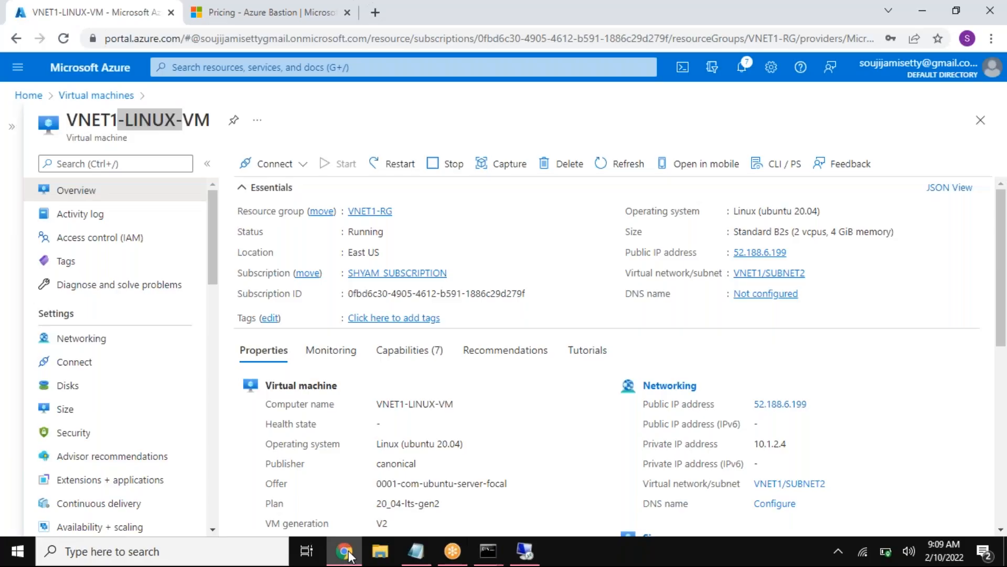
click(73, 100)
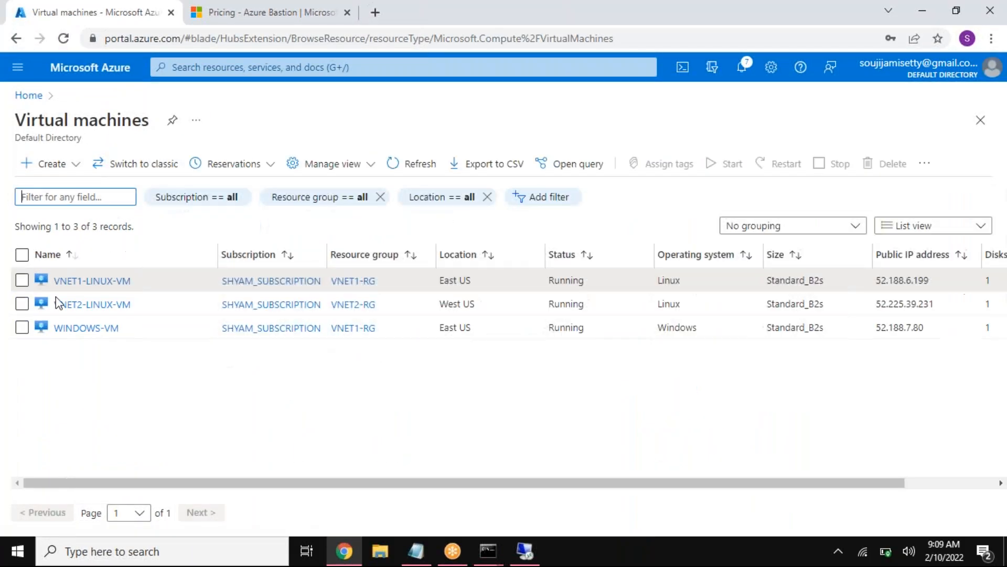
click(76, 305)
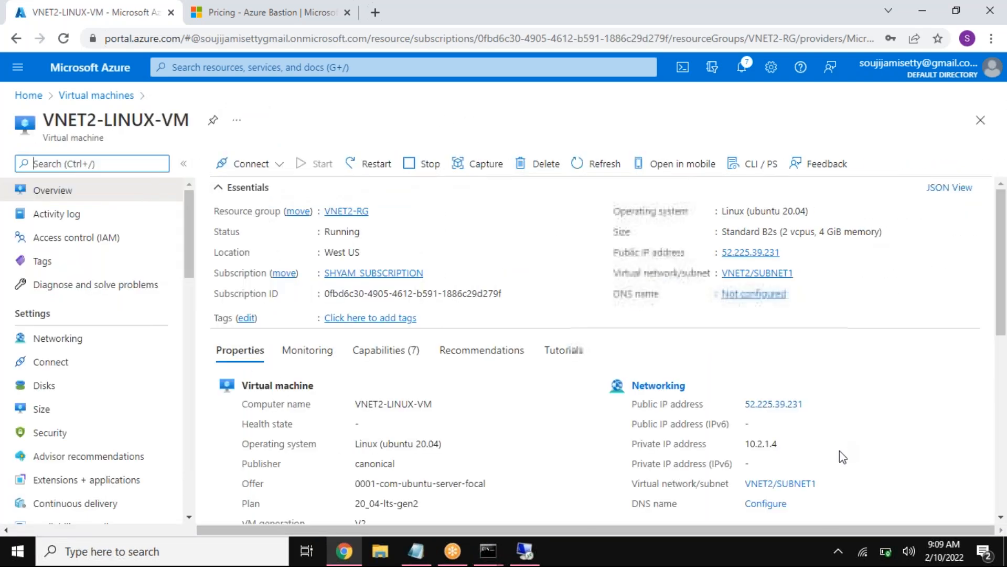
drag(747, 444, 780, 444)
key(super+c)
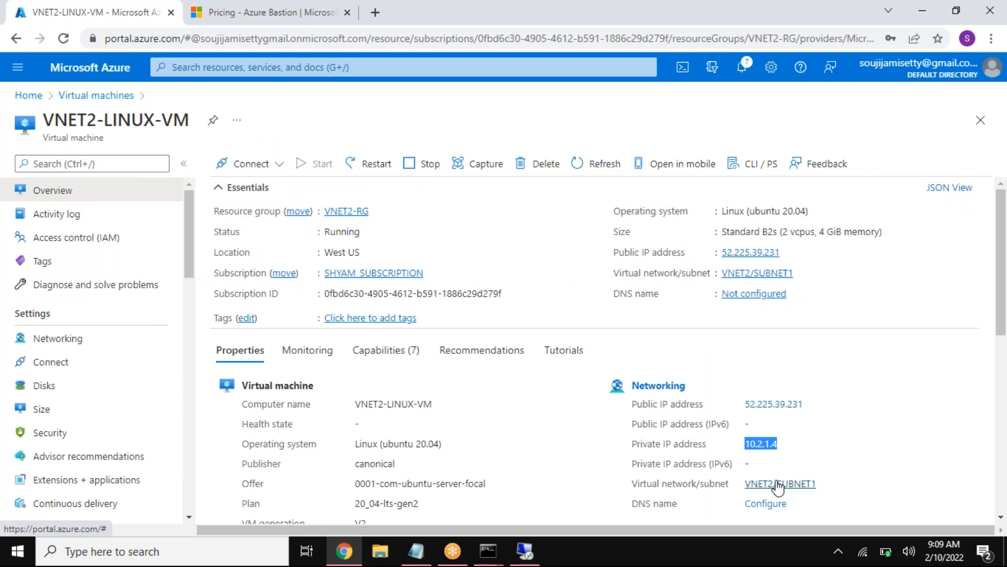
click(488, 550)
click(540, 503)
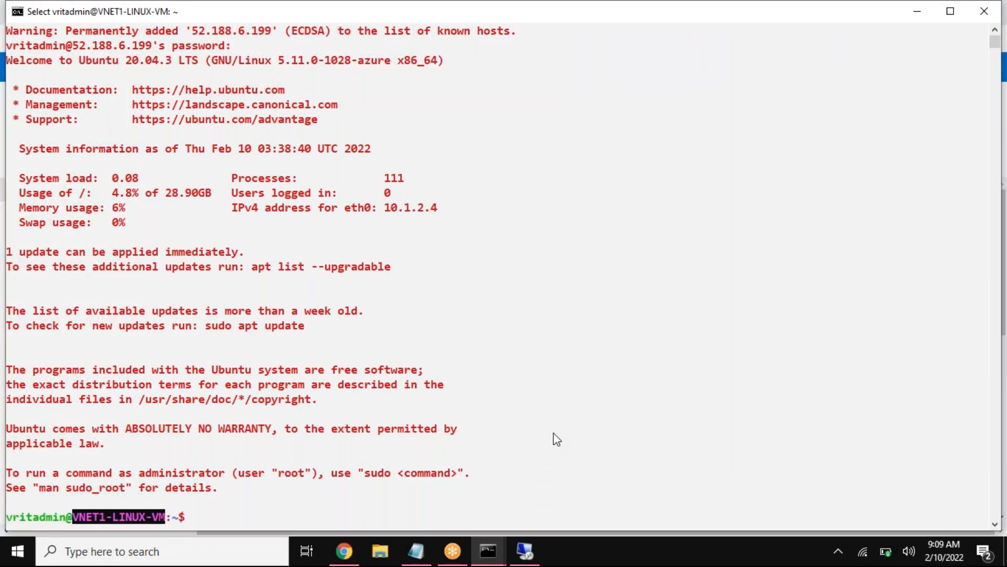
Step: Run ping 10.2.1.4 from the VNET1-LINUX-VM ssh session, and stop it after several replies
text(ping)
right_click(568, 435)
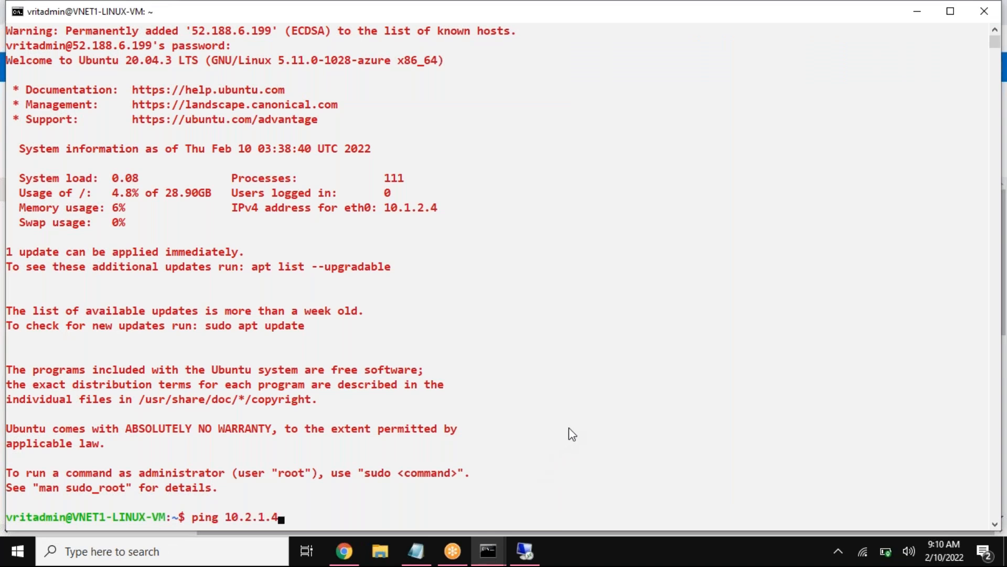
key(Return)
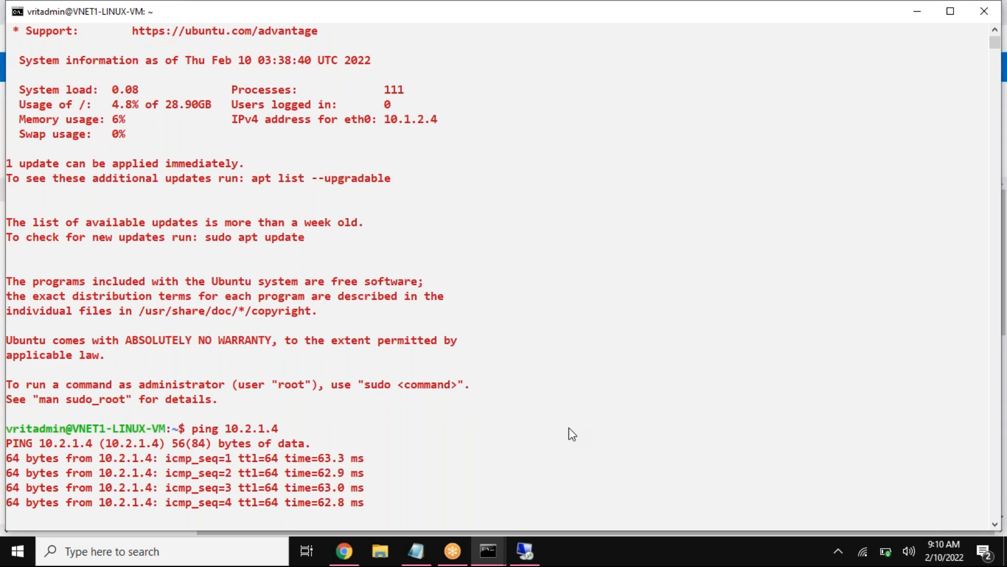
key(ctrl+z)
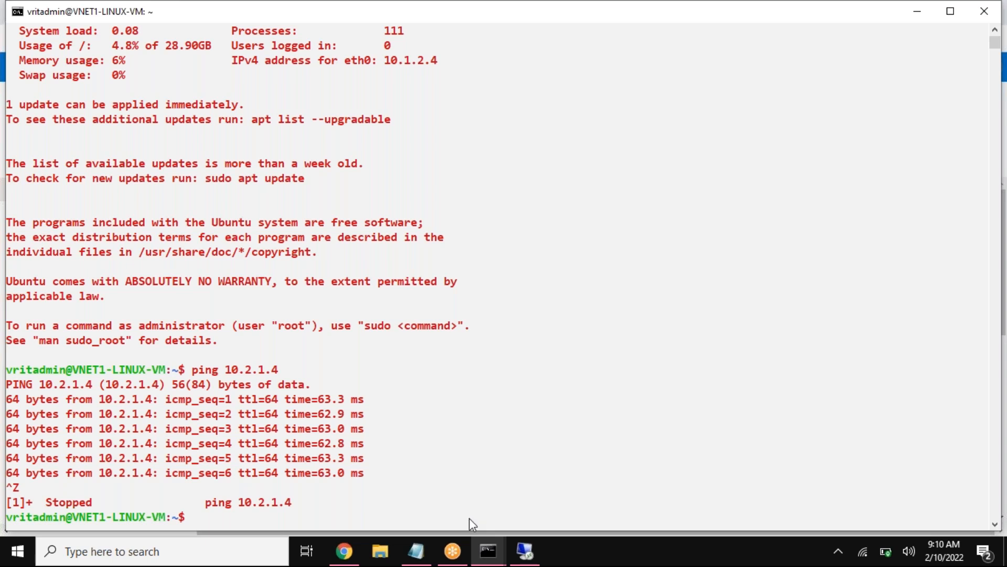
Step: Switch to the 8AM notes in Notepad and add a long separator line of equals signs below 10.0.0.0/16
click(418, 561)
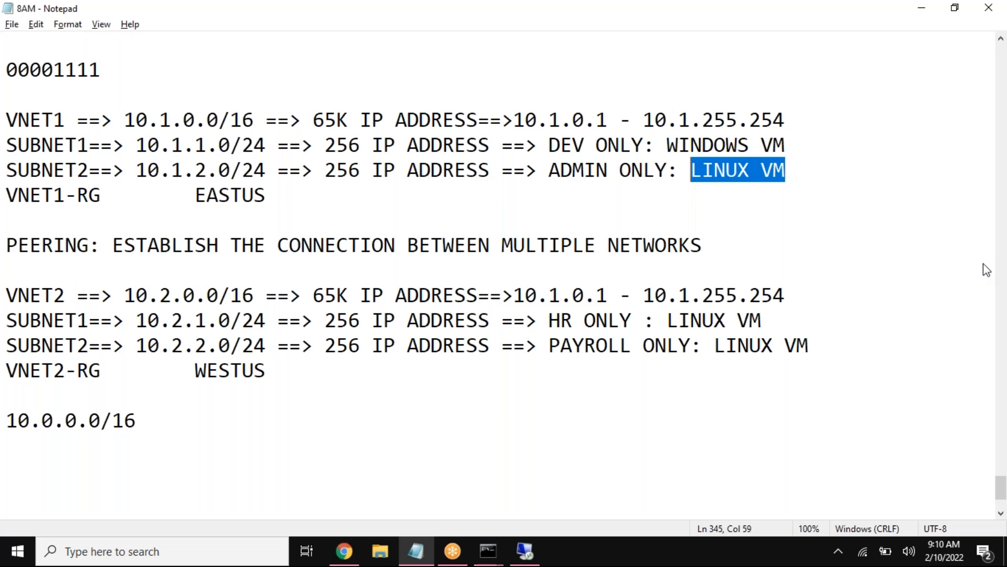
click(969, 259)
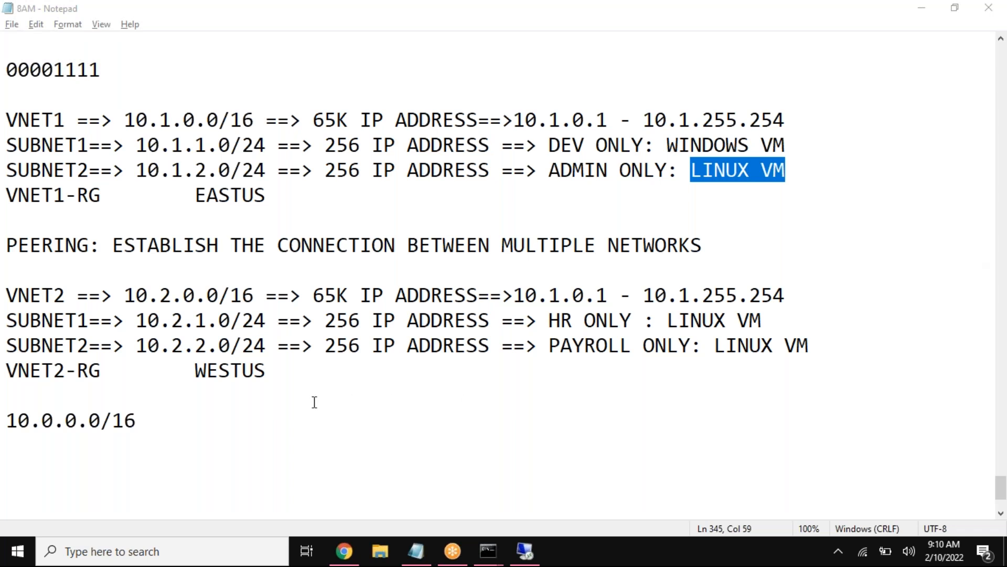
click(180, 420)
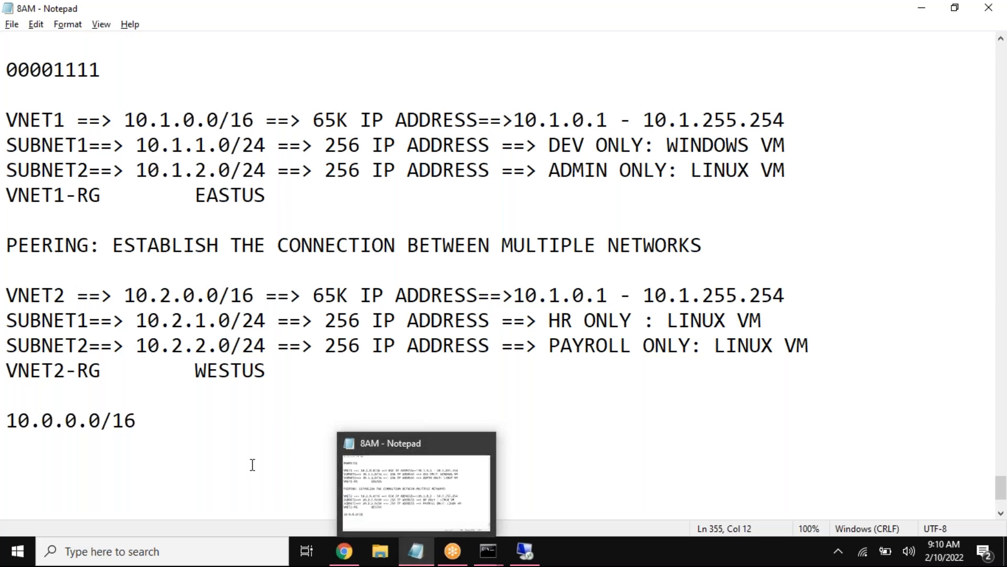
key(Return)
text(==================)
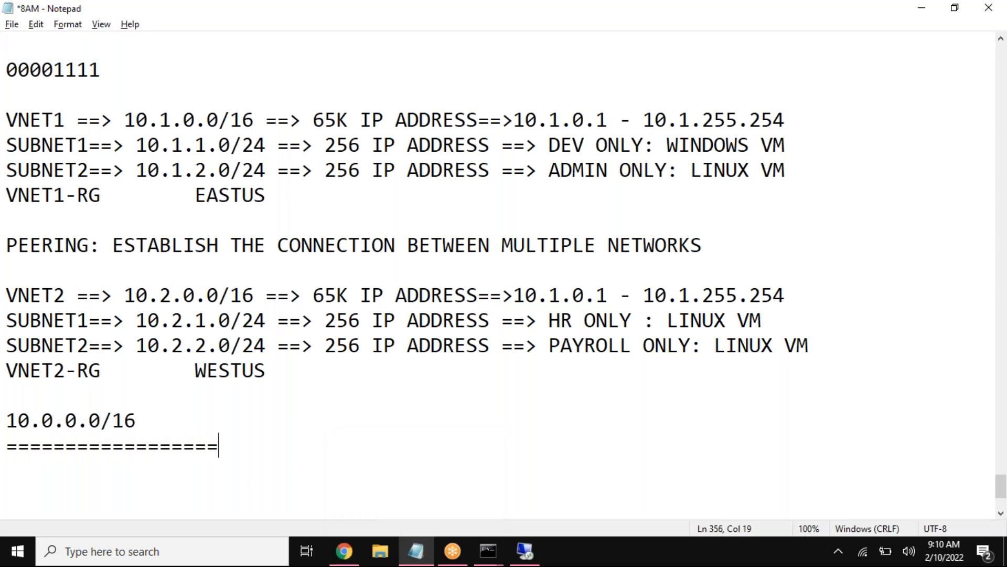
text(==========================================)
key(Return)
text(storage accounts)
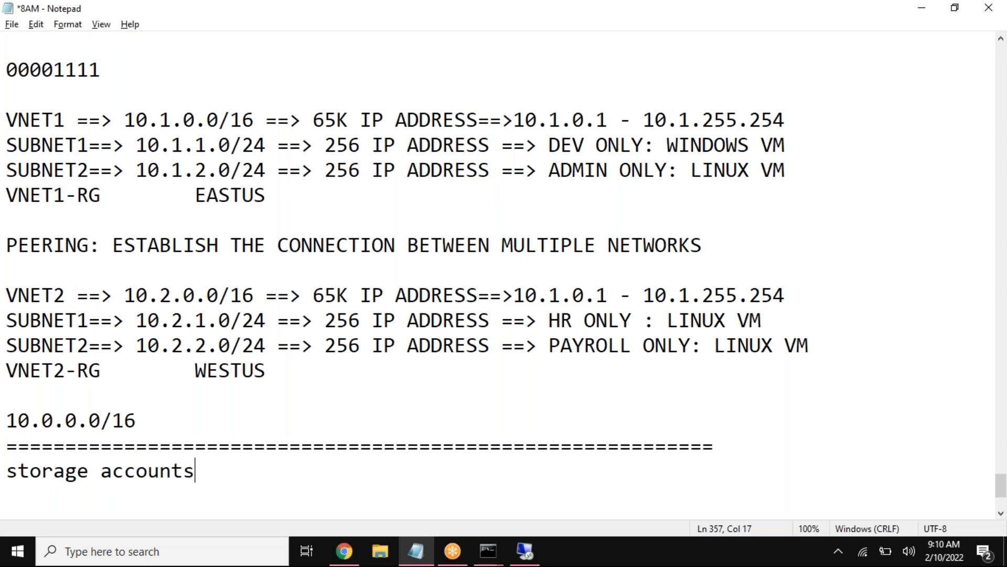
text(:)
key(BackSpace)
key(BackSpace)
key(BackSpace)
key(BackSpace)
key(BackSpace)
key(BackSpace)
key(BackSpace)
key(BackSpace)
key(BackSpace)
key(BackSpace)
key(BackSpace)
key(BackSpace)
key(BackSpace)
key(BackSpace)
key(BackSpace)
key(BackSpace)
key(BackSpace)
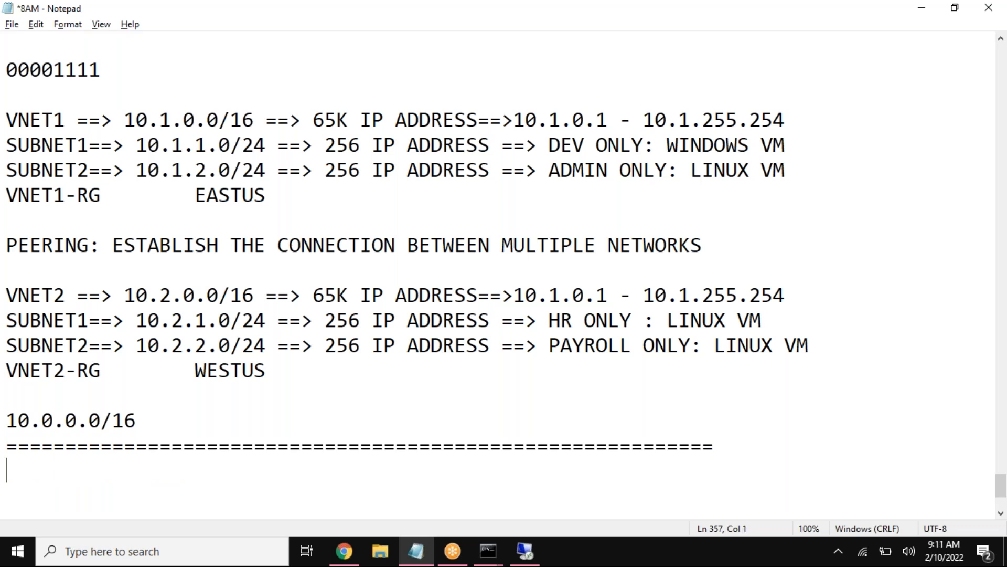
Step: Add the heading "STORAGE ACCOUNT:" below the separator and underline it with a row of equals signs
text(STORAGE ACCOUNR)
key(BackSpace)
text(T:)
key(Return)
text(=====)
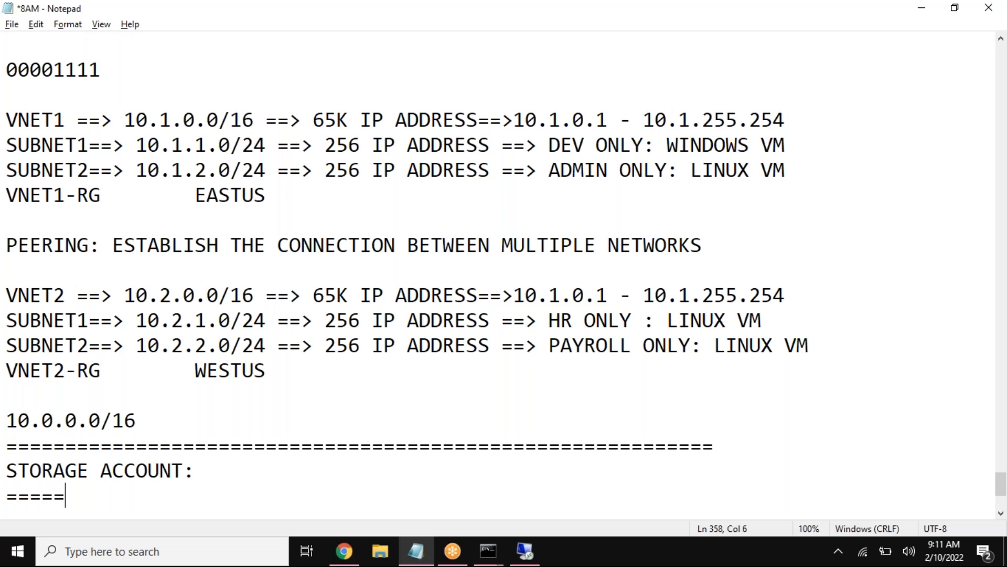
text(==========)
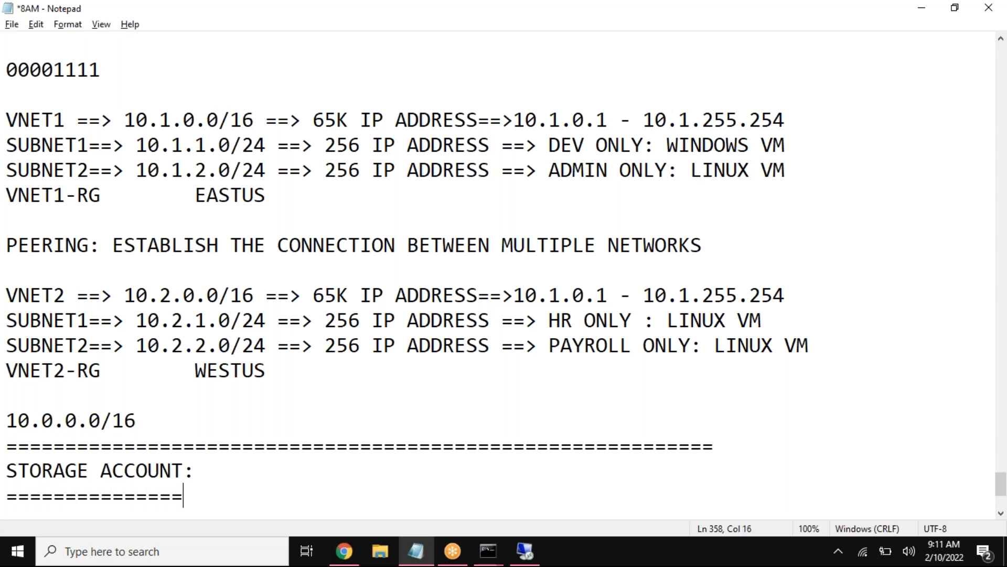
Step: List "1. FILE SHARE" and "2. CONTAINER" under the STORAGE ACCOUNT heading
key(Return)
text(1. FIL)
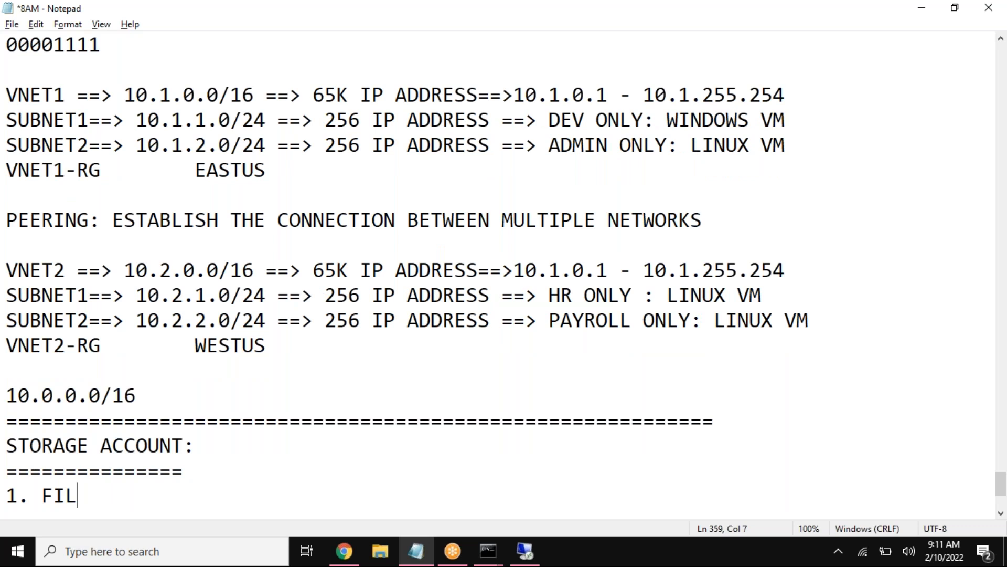
text(E SHARE)
key(Return)
text(2. CONTAINER)
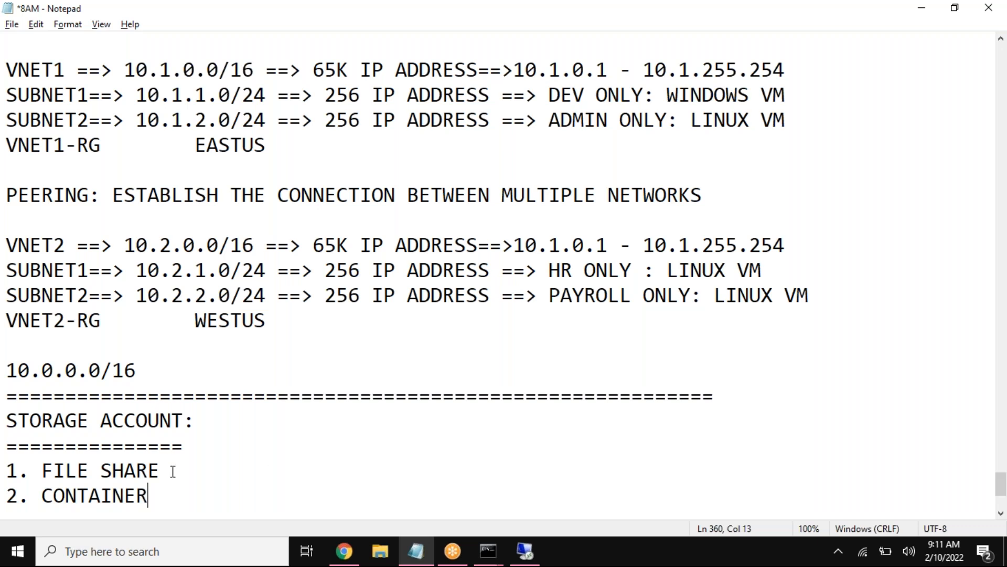
Step: Highlight the STORAGE ACCOUNT heading and its FILE SHARE and CONTAINER entries in turn to review the upcoming topic
drag(169, 470, 55, 470)
drag(152, 495, 78, 495)
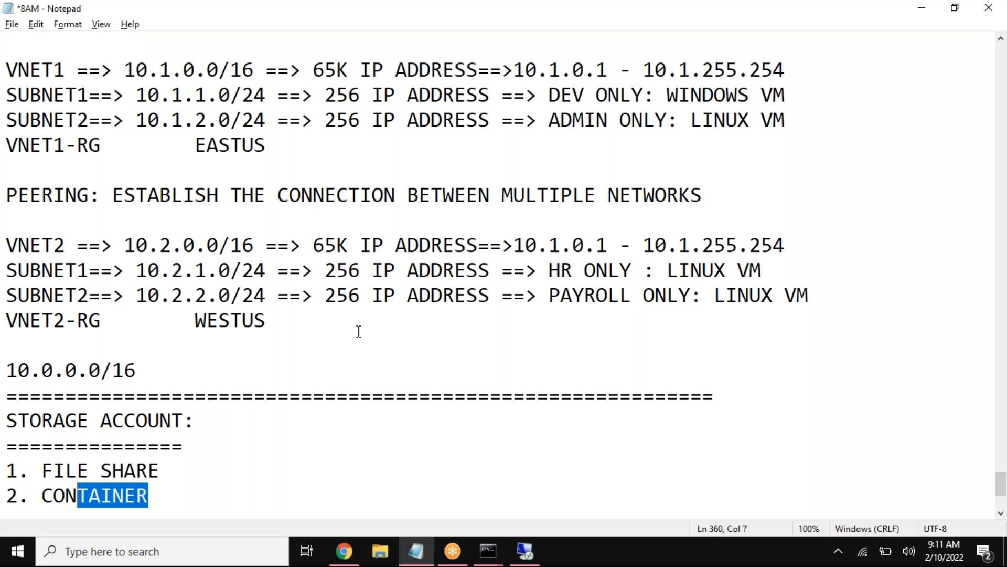
drag(152, 496, 6, 446)
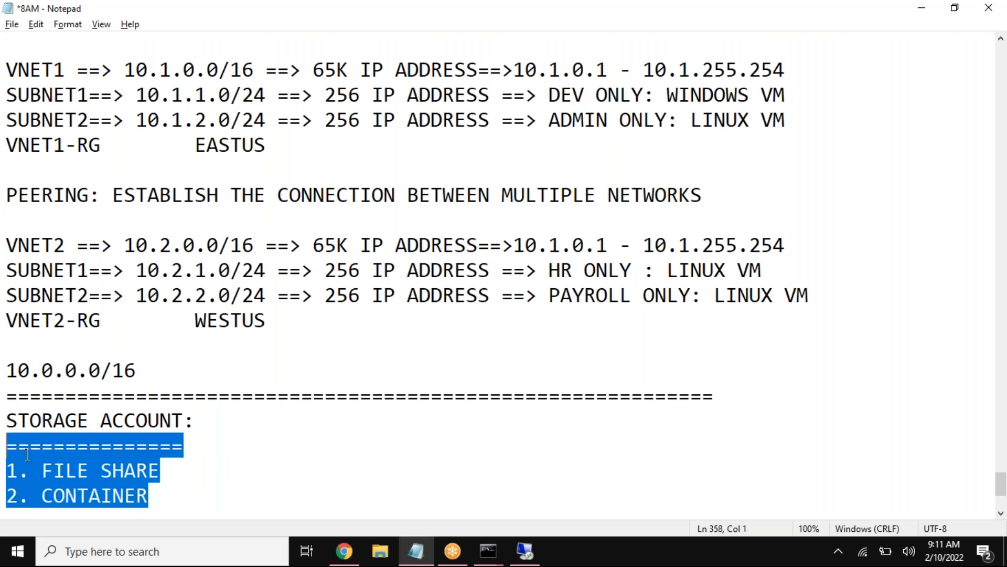
click(214, 418)
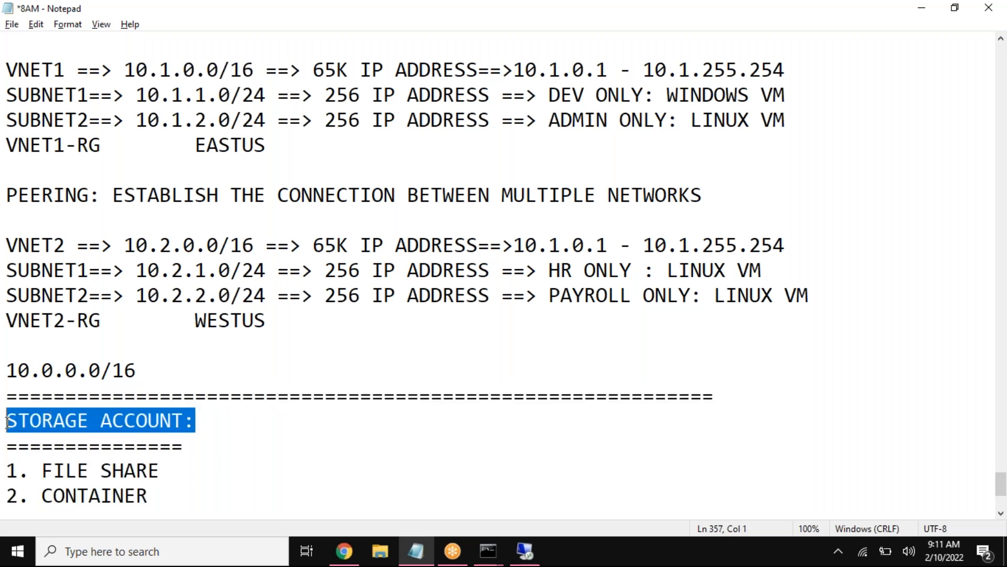
click(179, 426)
drag(7, 423, 196, 425)
click(254, 411)
drag(196, 420, 7, 419)
click(129, 471)
drag(164, 493, 6, 447)
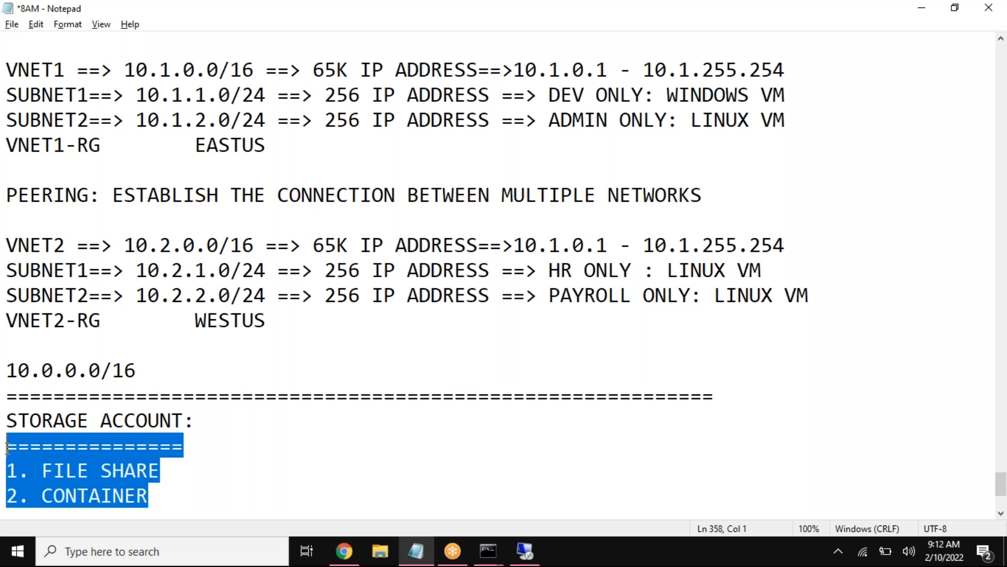
drag(195, 420, 6, 419)
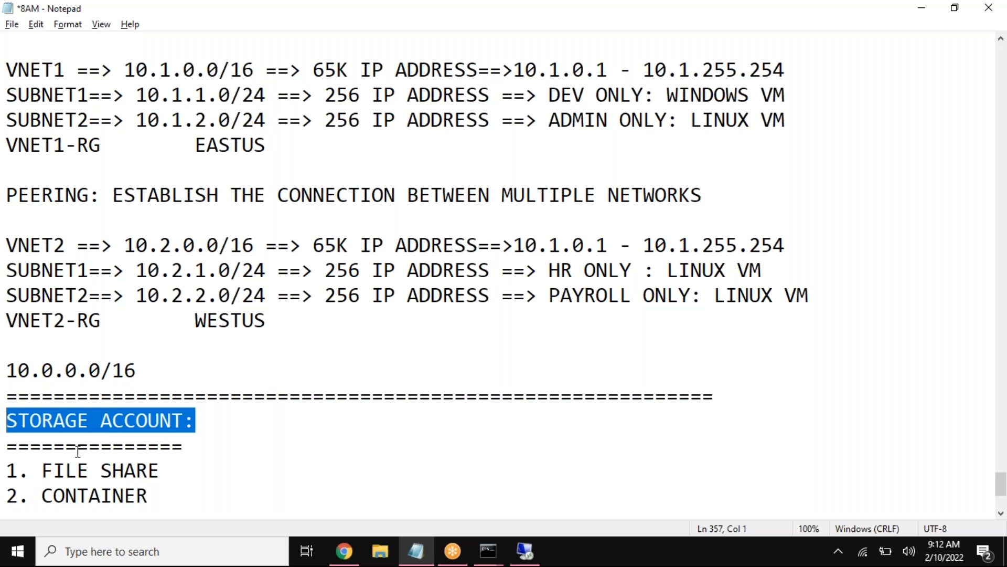
click(203, 420)
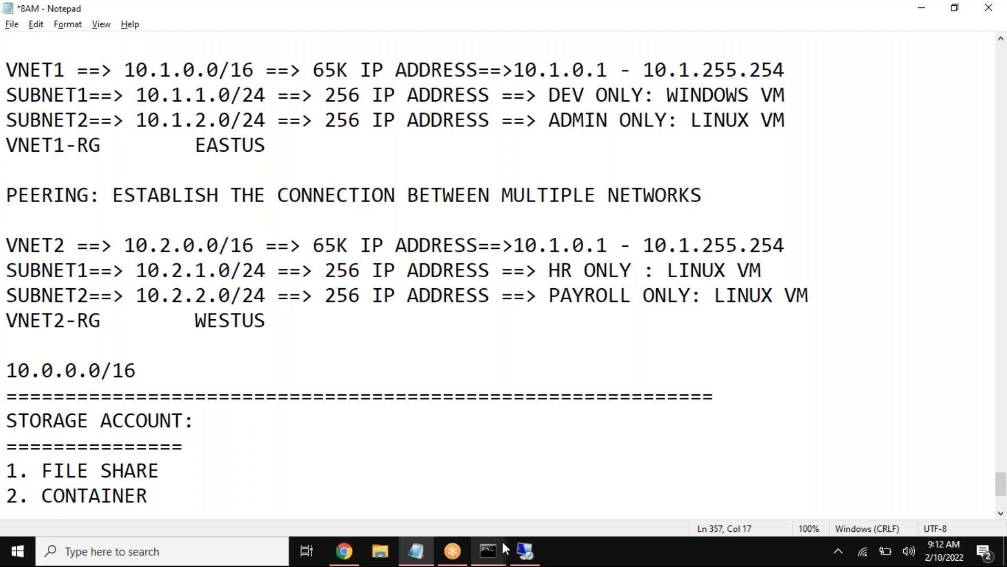
Step: Disconnect the remote desktop session to the Windows VM and confirm the disconnection
click(524, 549)
click(723, 13)
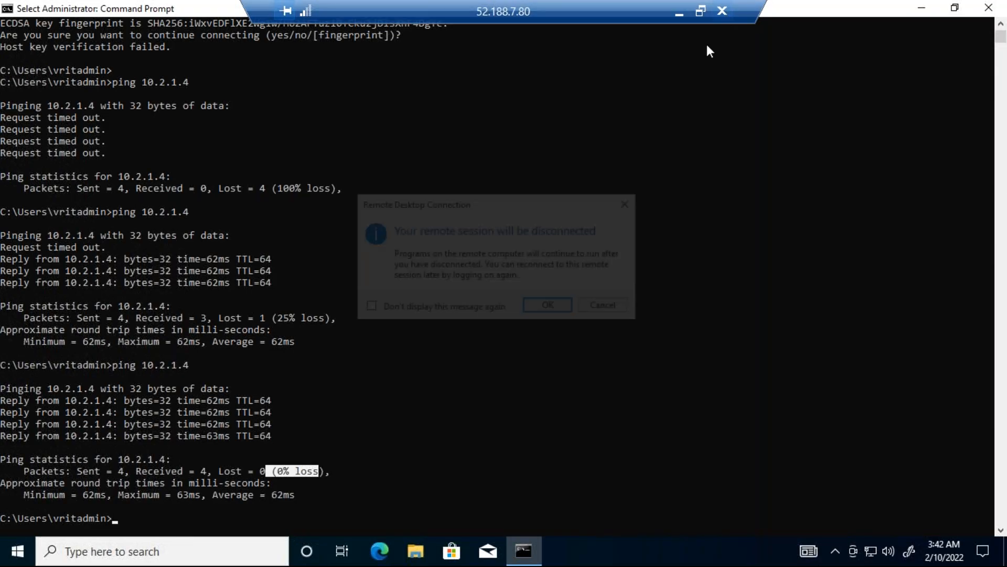
click(552, 310)
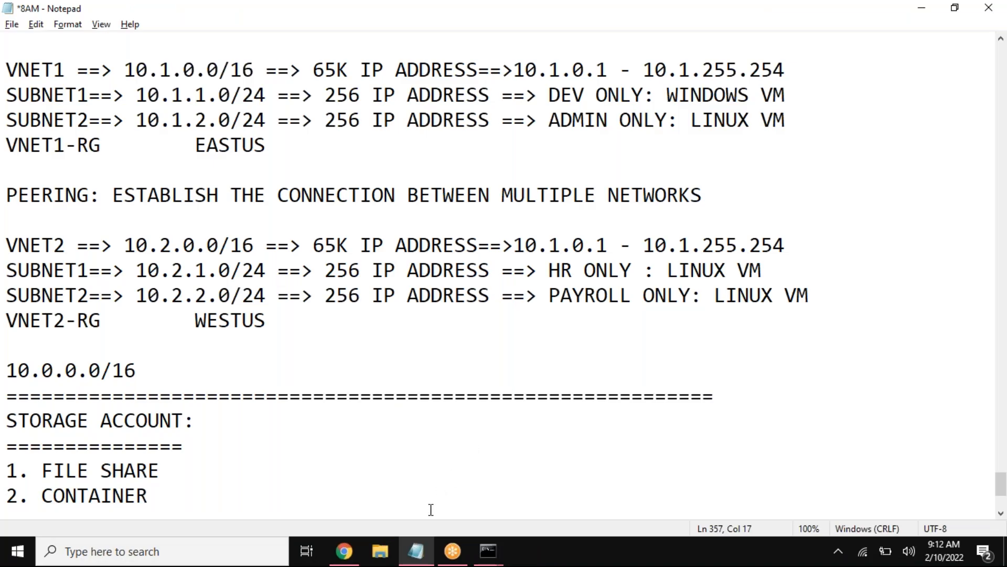
Step: Switch to the Azure portal in Chrome and open the VNET2-RG resource group
click(345, 552)
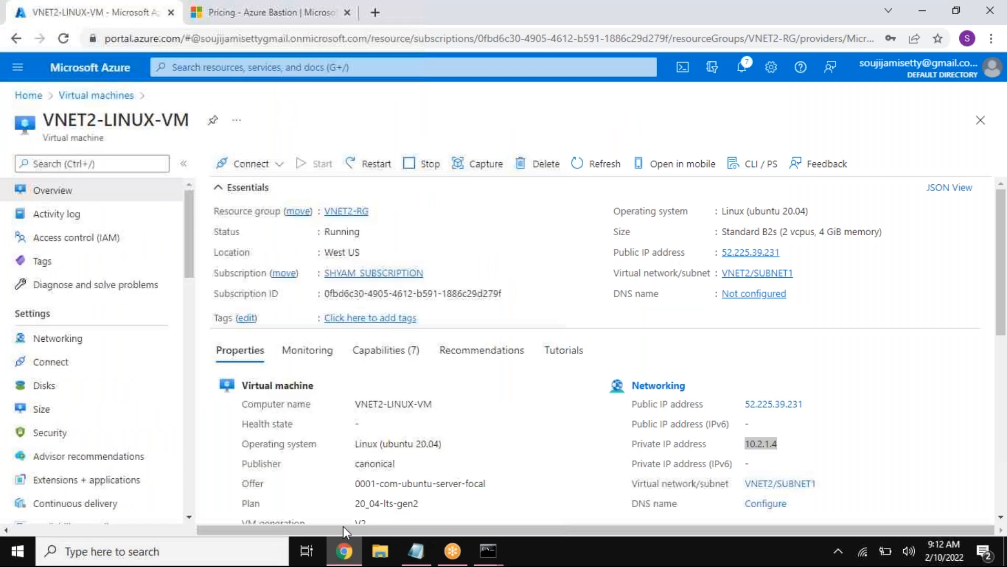
click(29, 95)
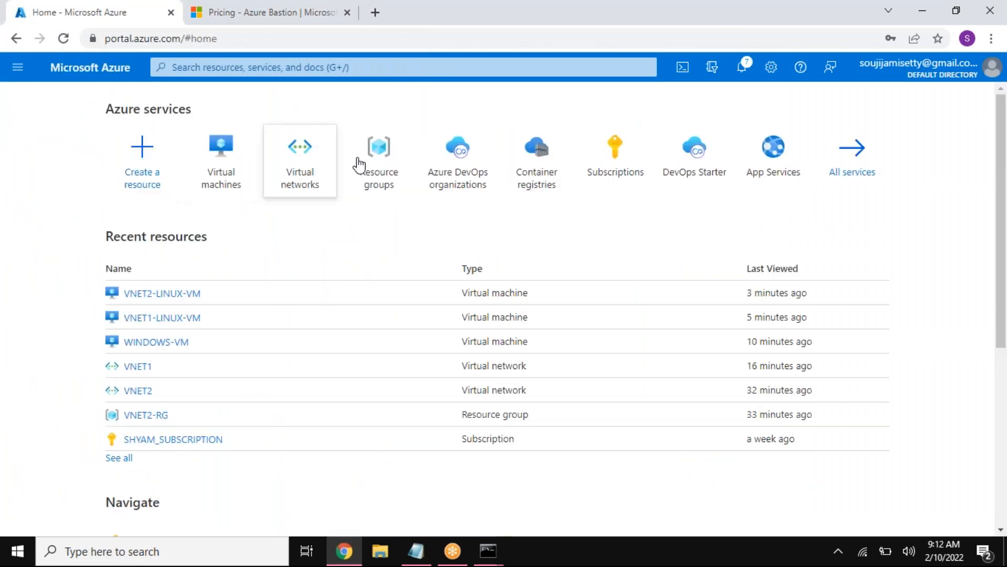
click(380, 160)
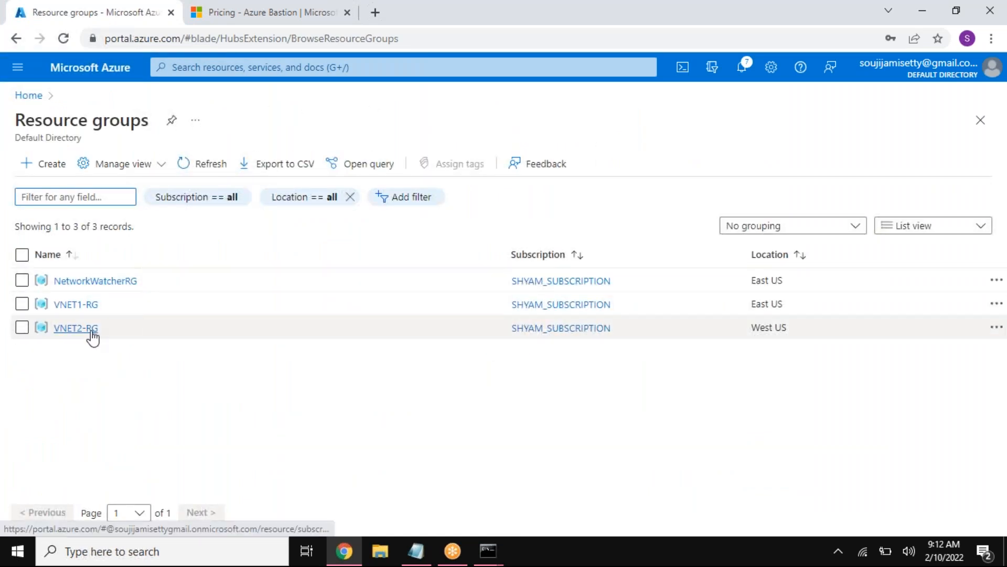
click(89, 328)
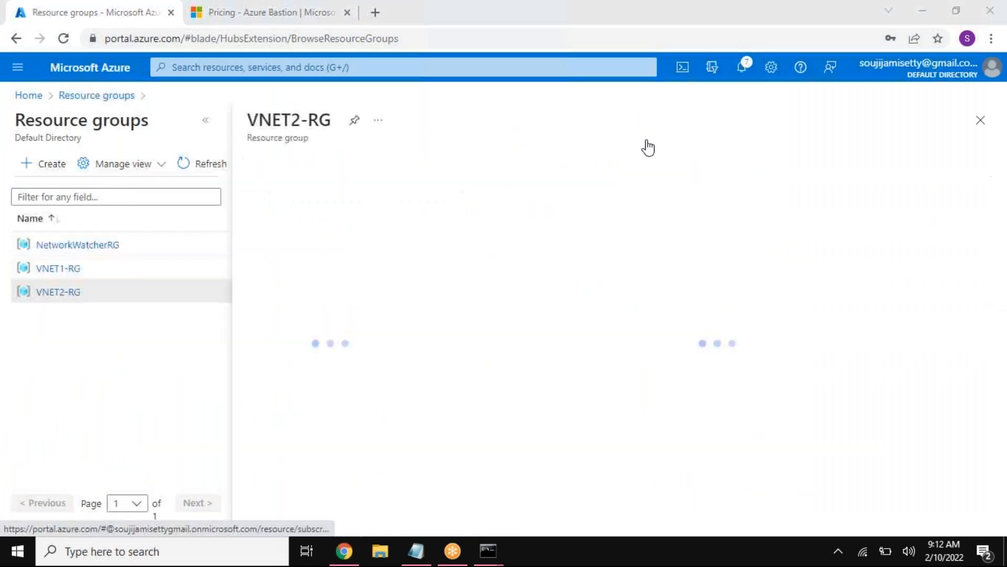
Step: Delete the VNET2-RG resource group, confirming with its copied name
drag(360, 122, 282, 124)
key(ctrl+c)
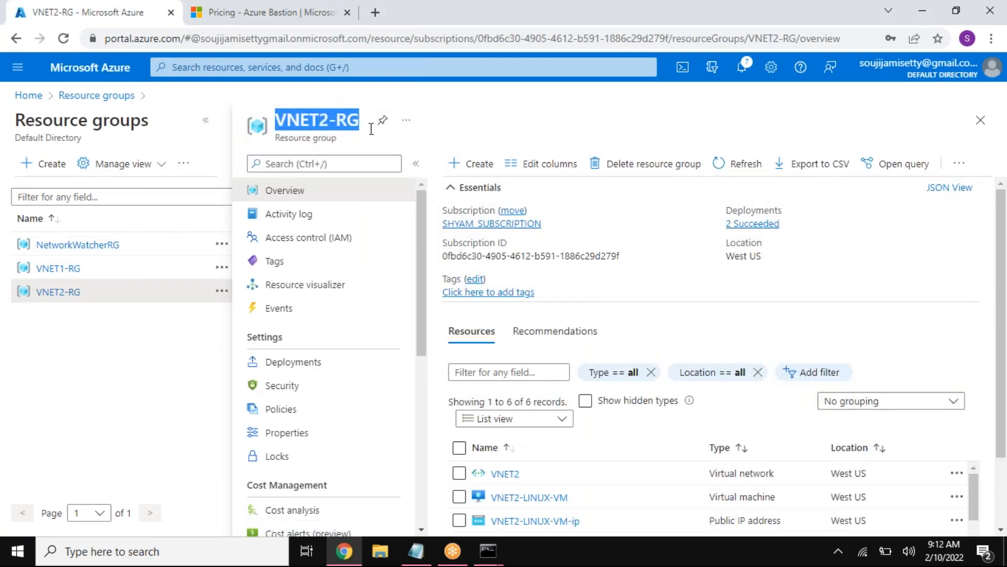
click(630, 164)
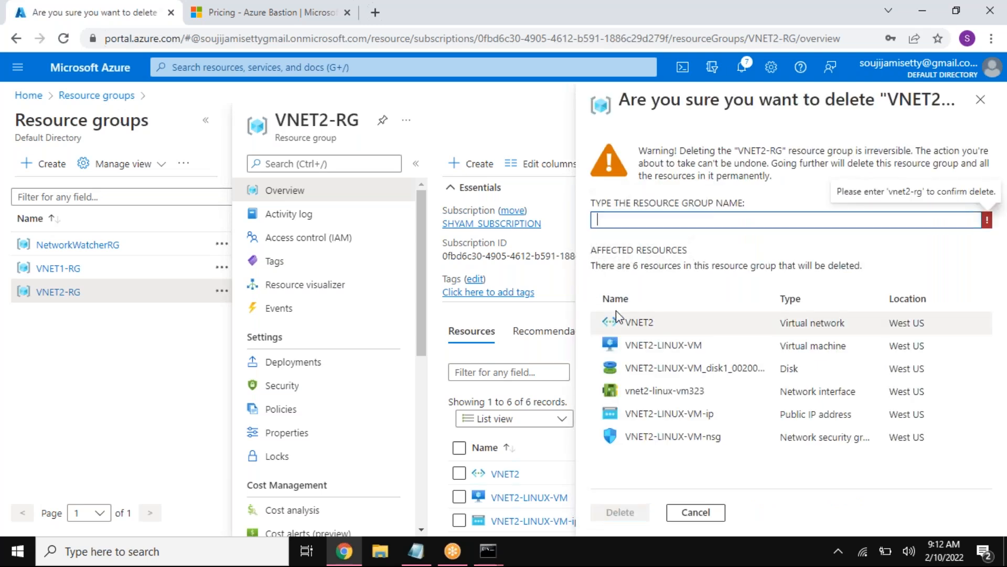
click(633, 223)
key(ctrl+v)
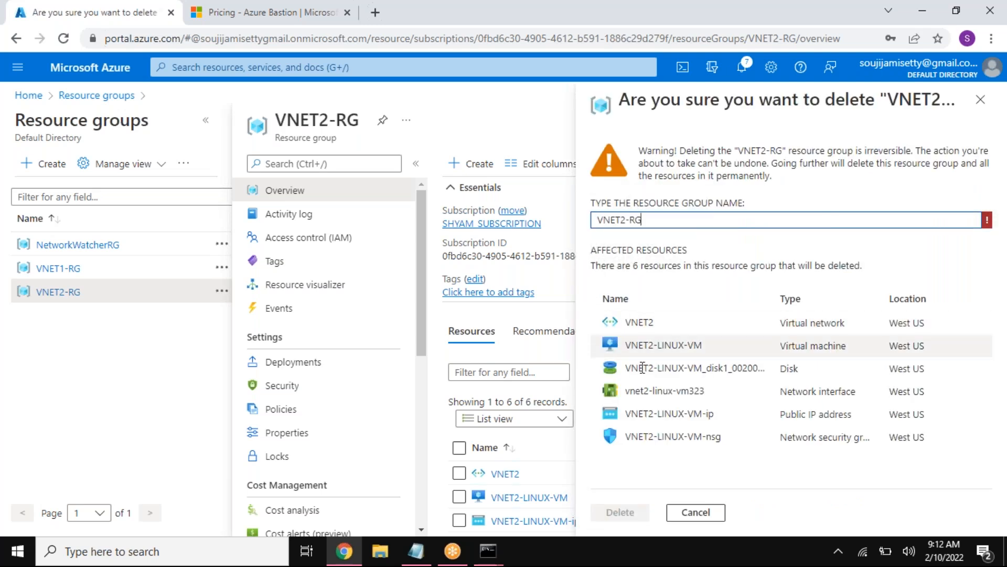
click(625, 512)
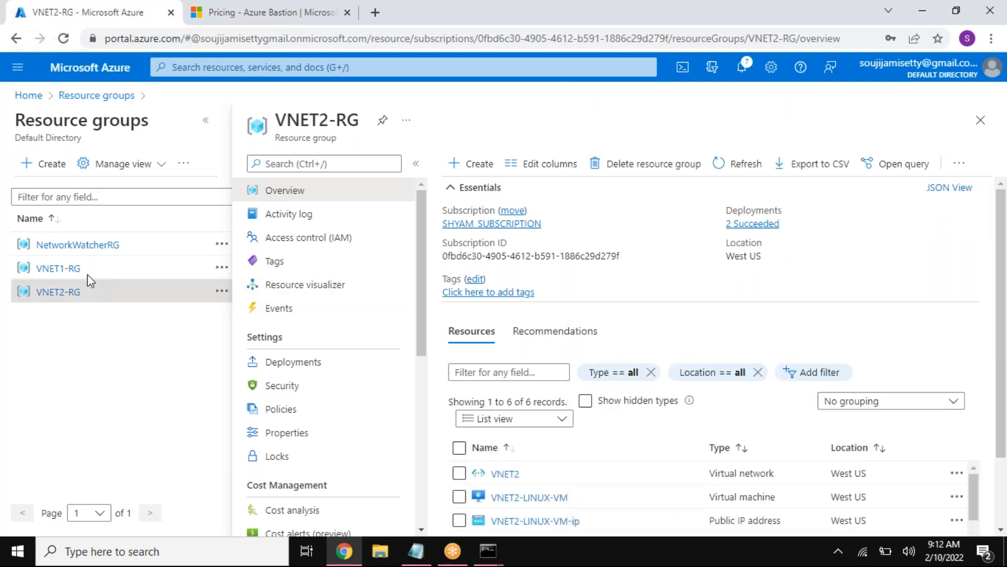
Step: Delete the VNET1-RG resource group, confirming with its copied name
drag(63, 269, 273, 117)
key(ctrl+c)
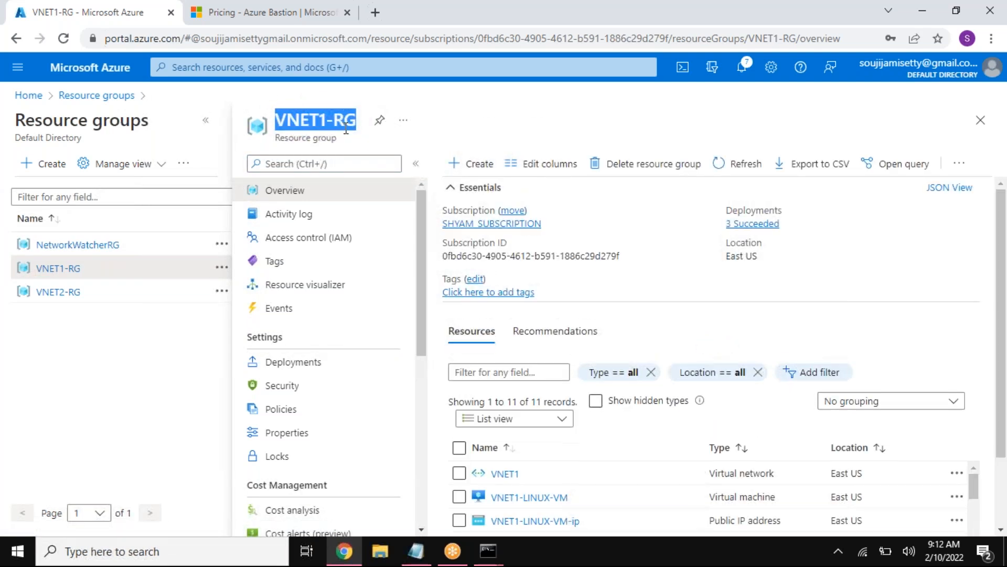
click(609, 163)
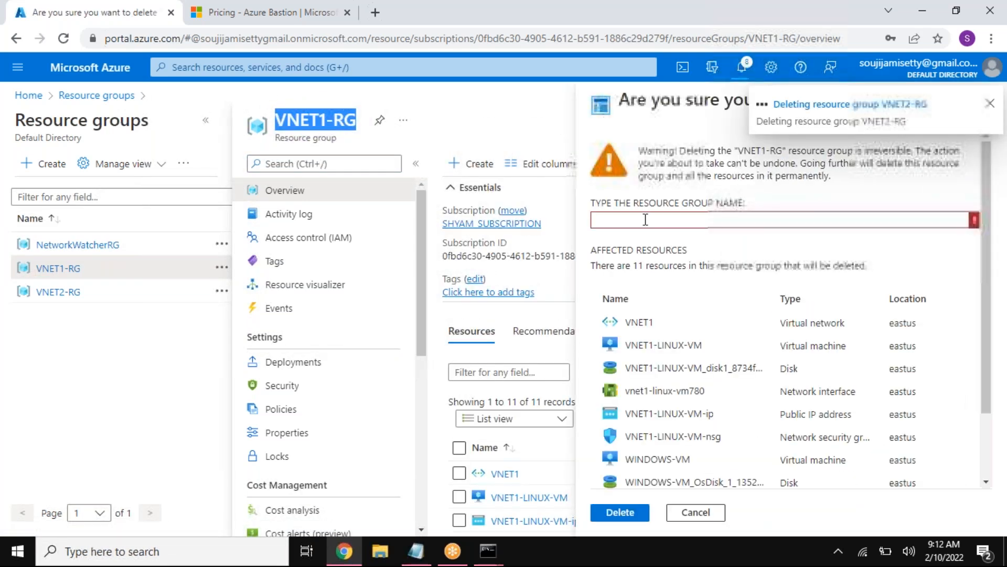
key(ctrl+v)
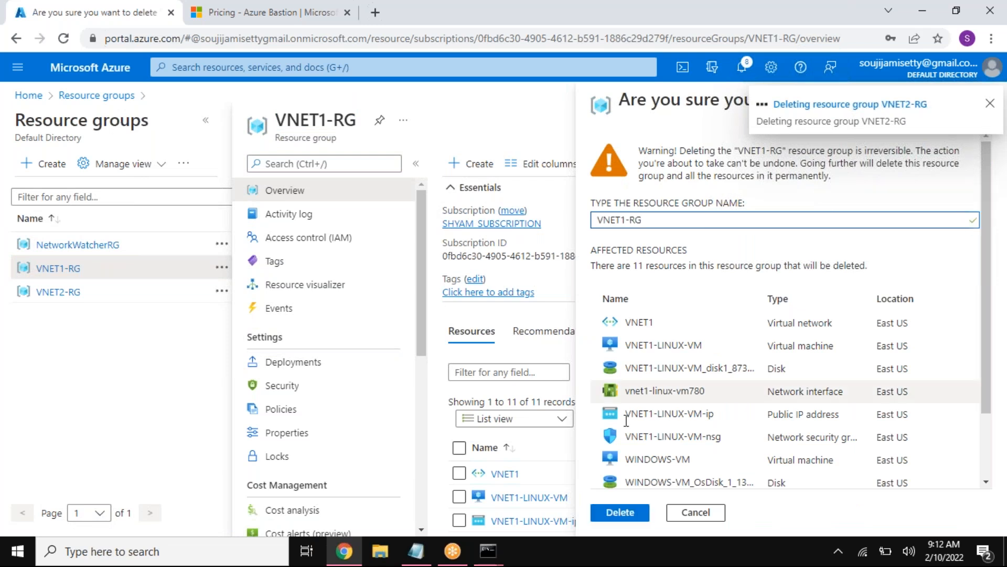
click(619, 512)
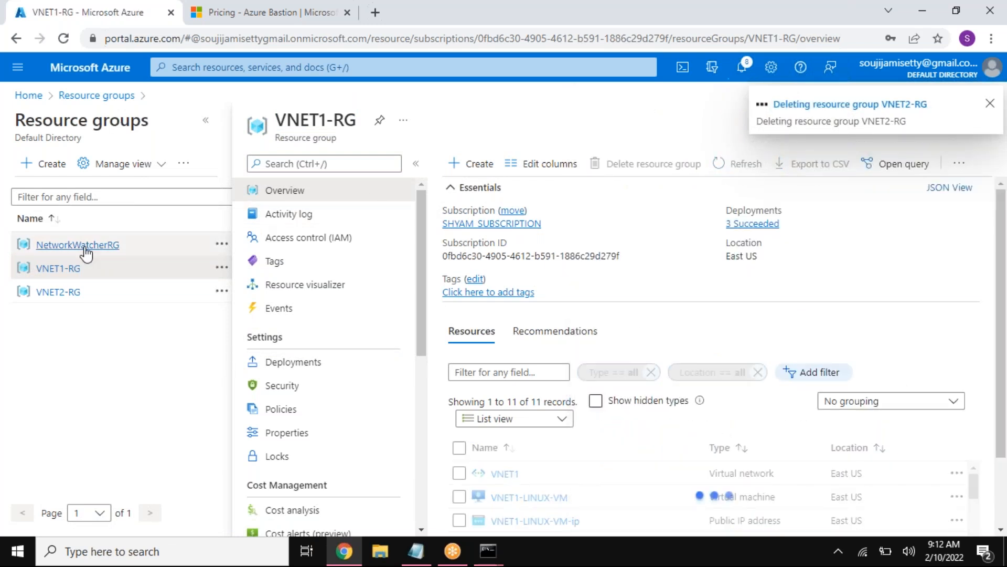
Step: Delete the NetworkWatcherRG resource group, confirming with its copied name
click(95, 248)
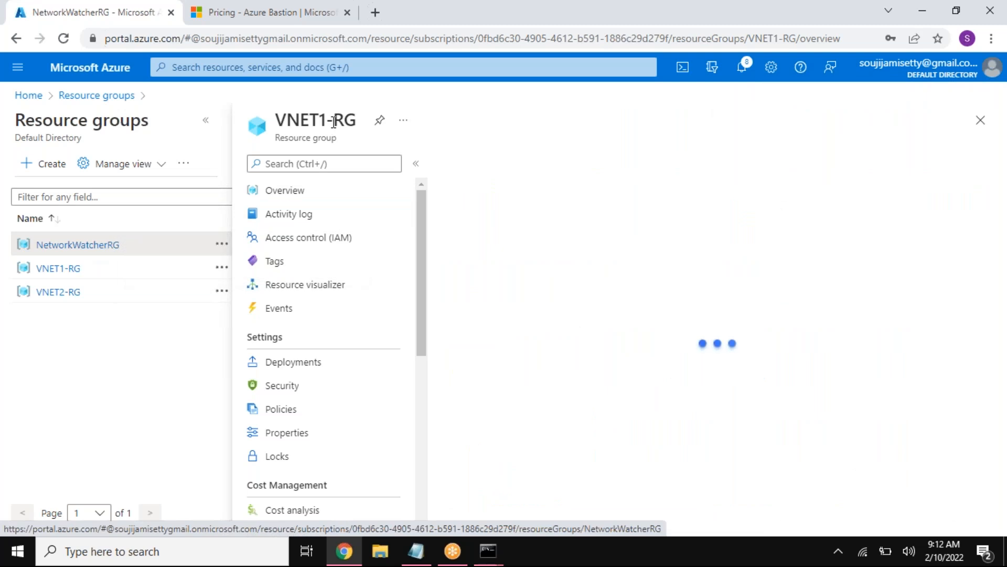
double_click(416, 133)
key(ctrl+c)
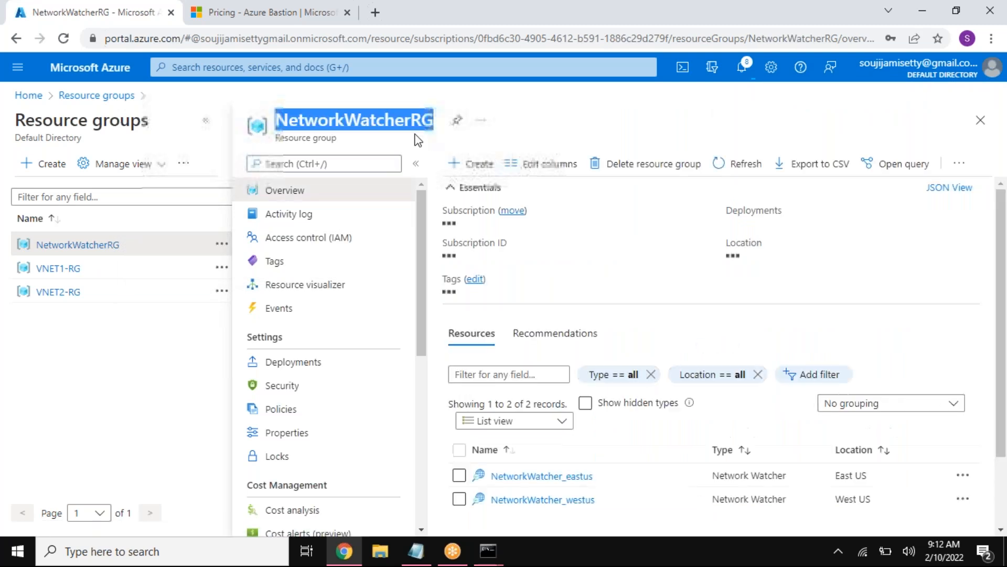
click(612, 166)
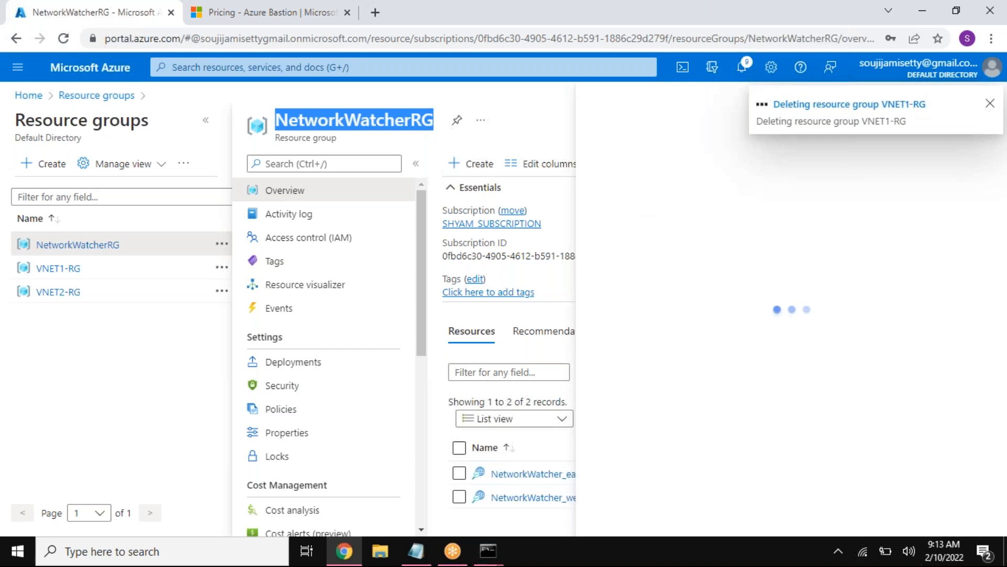
click(656, 220)
key(ctrl+v)
click(632, 512)
Step: Return to the portal home page and check the notifications
click(37, 96)
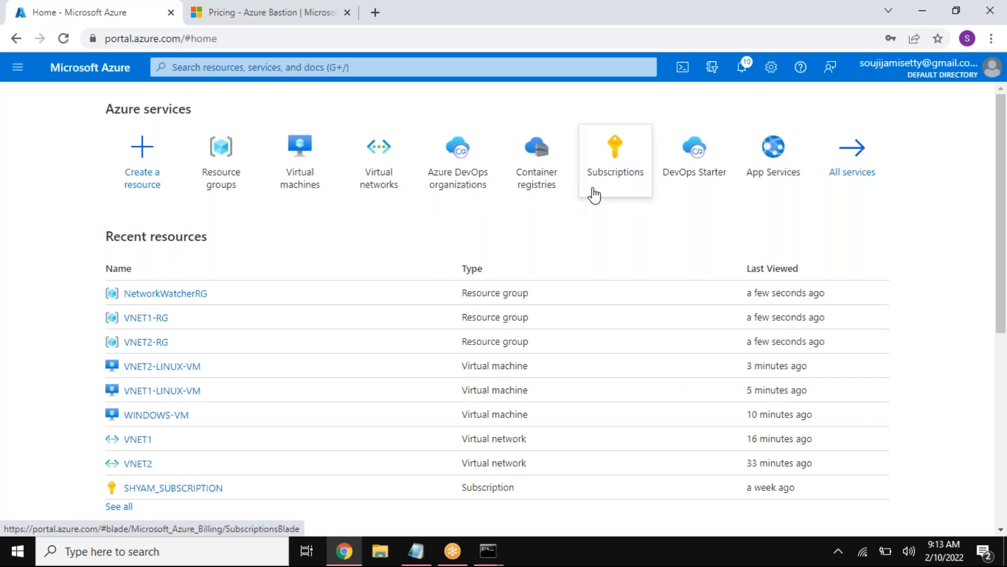
click(743, 67)
click(743, 66)
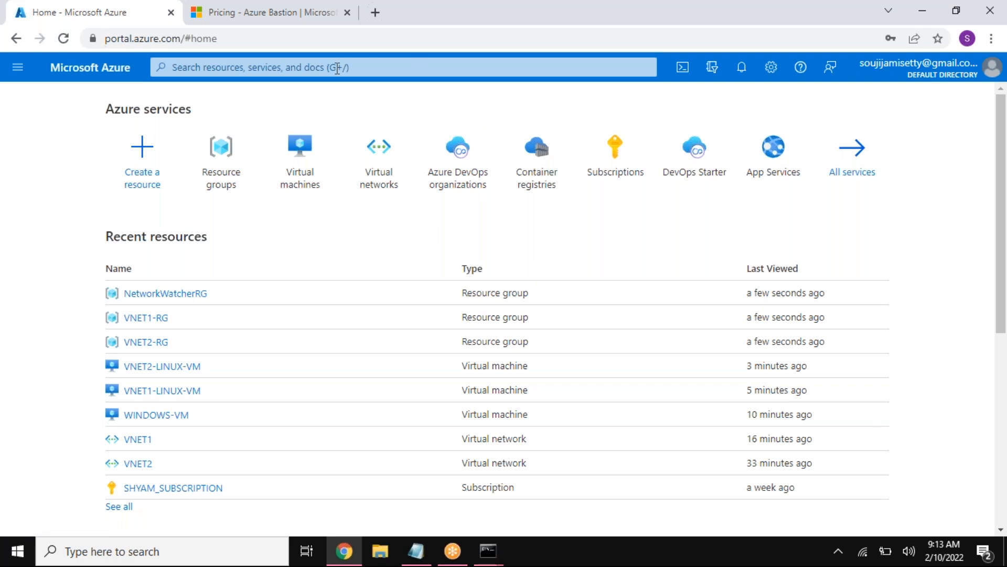
Step: Search the portal for "storage" and open the Storage accounts service
click(178, 66)
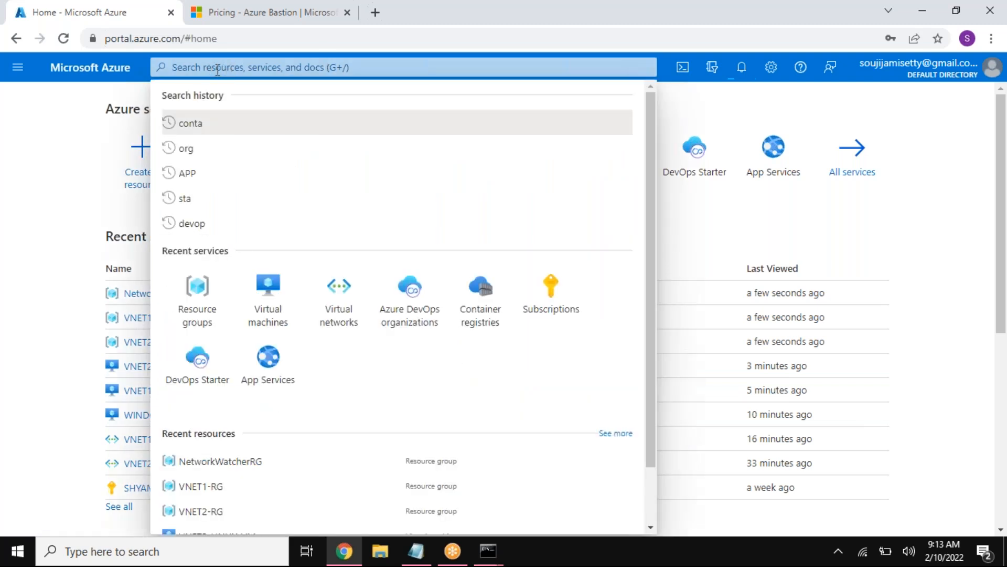
text(s)
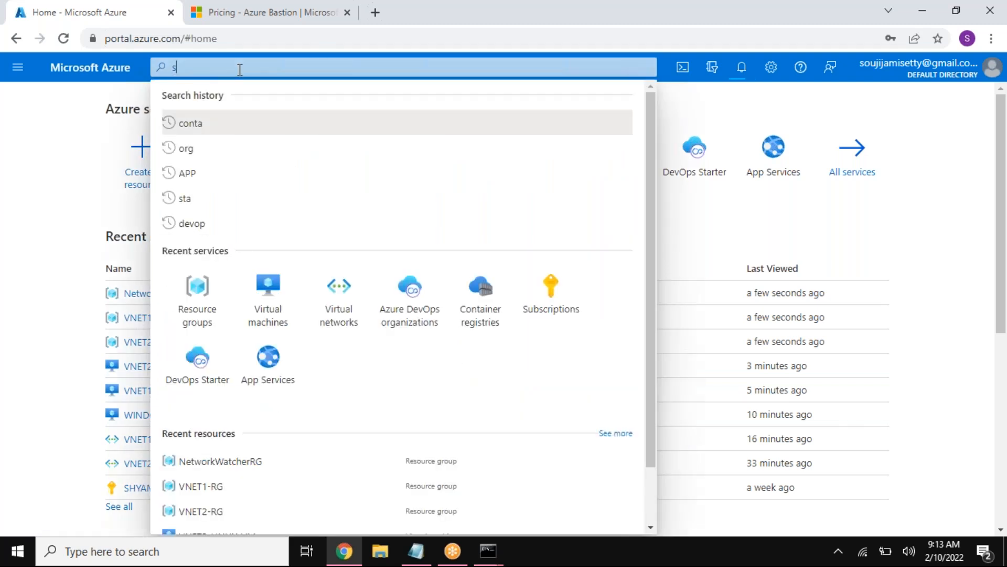
text(t)
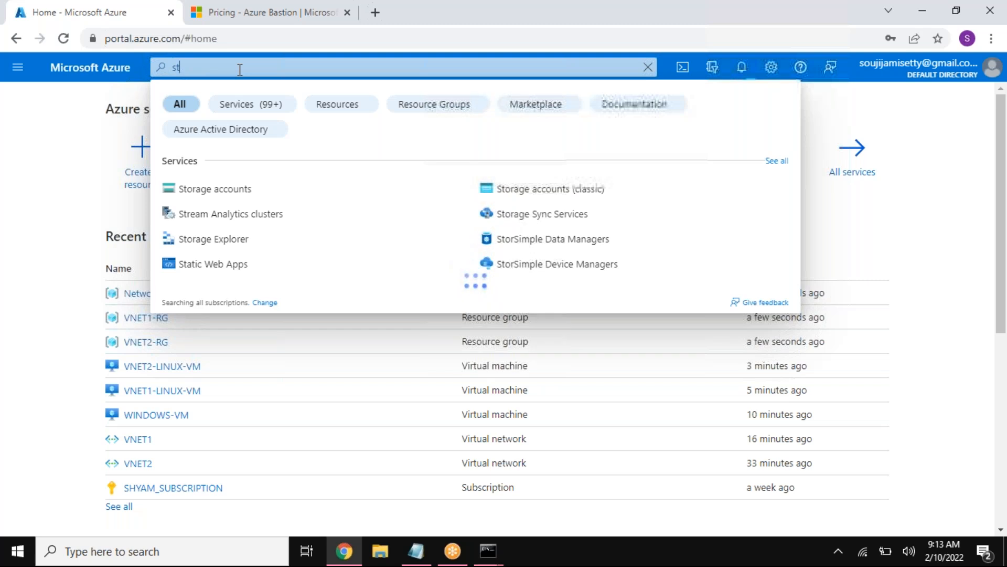
text(o)
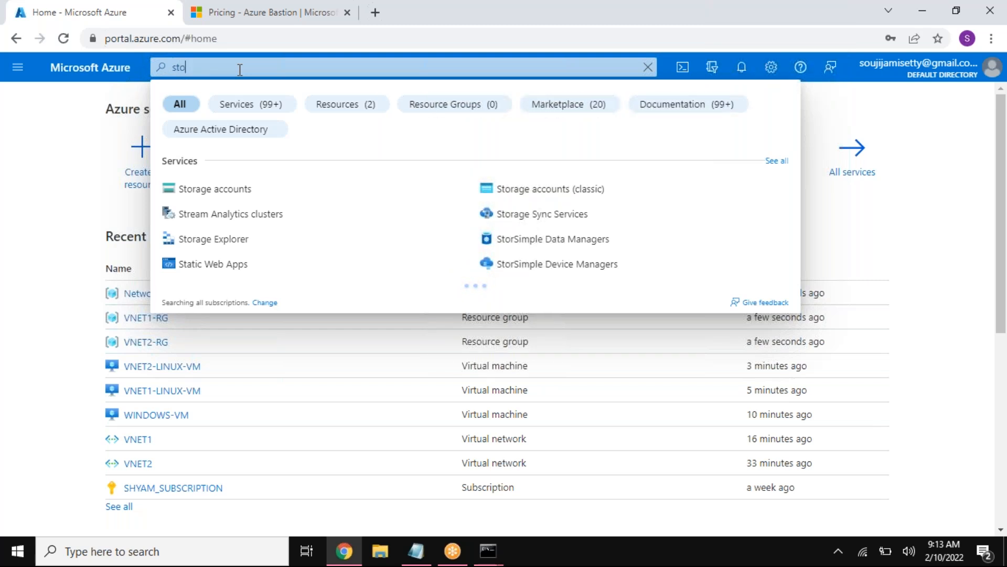
text(rage)
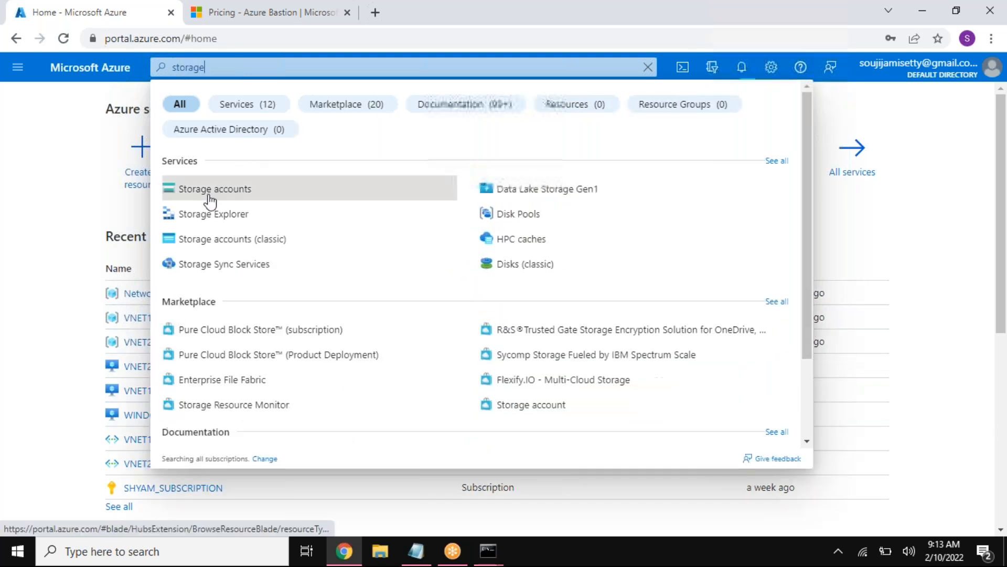
click(210, 198)
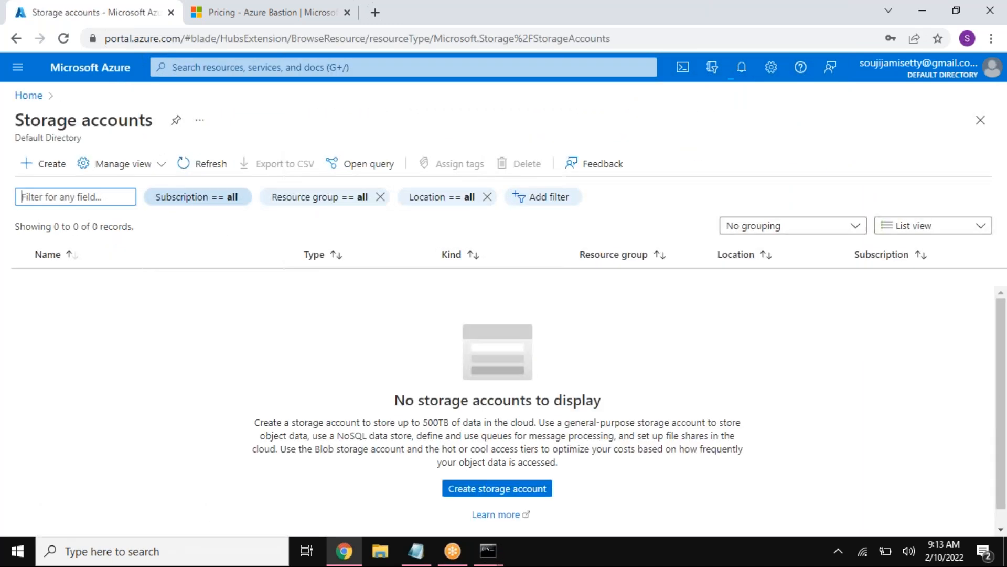
drag(24, 120, 153, 118)
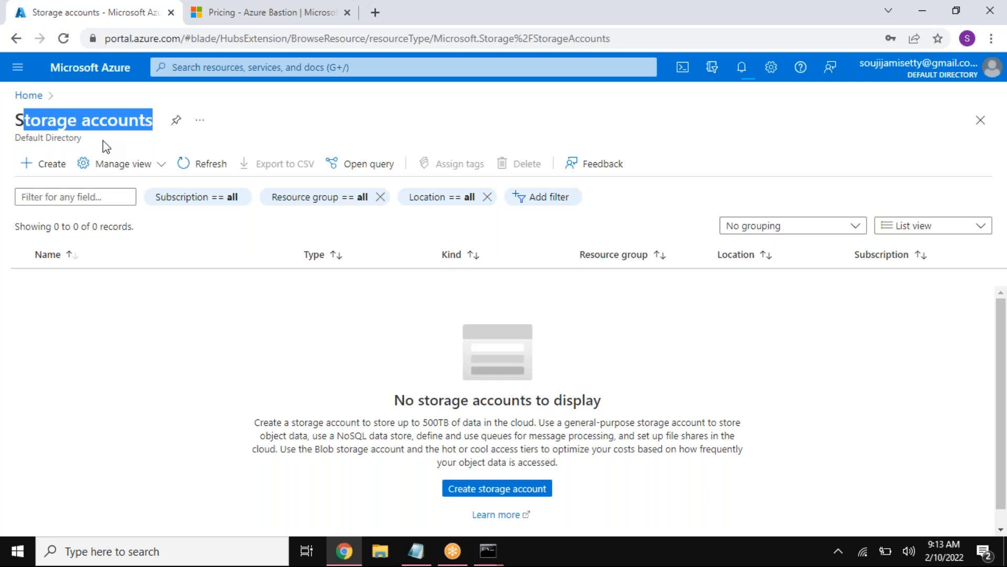
Step: Start creating a storage account and collapse the storage accounts list to widen the form
click(52, 164)
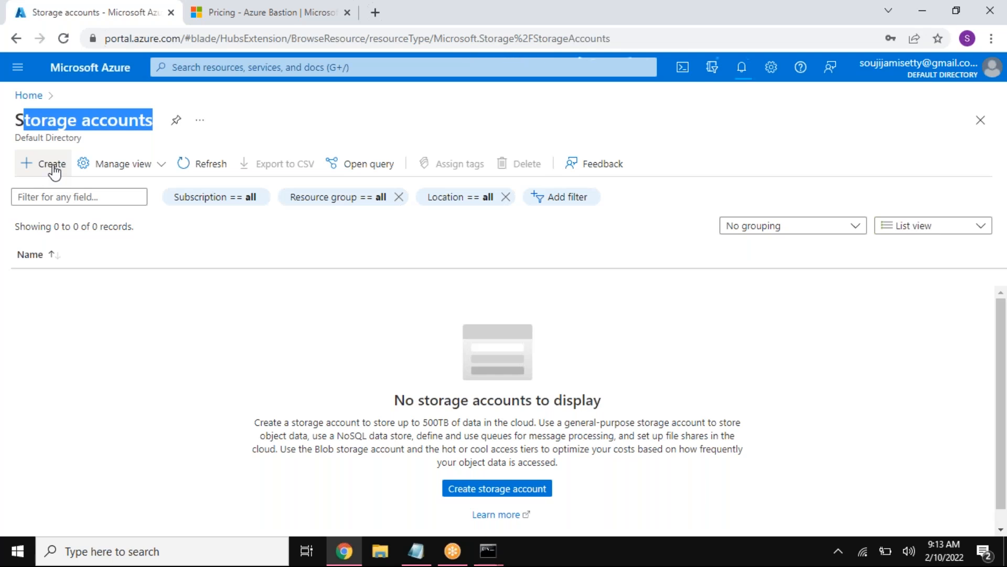
click(53, 164)
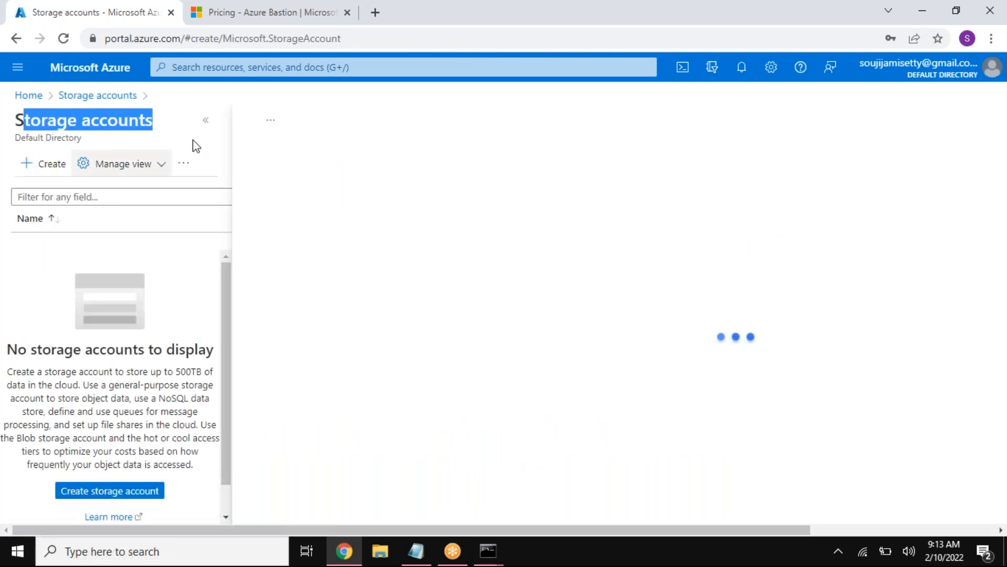
click(205, 122)
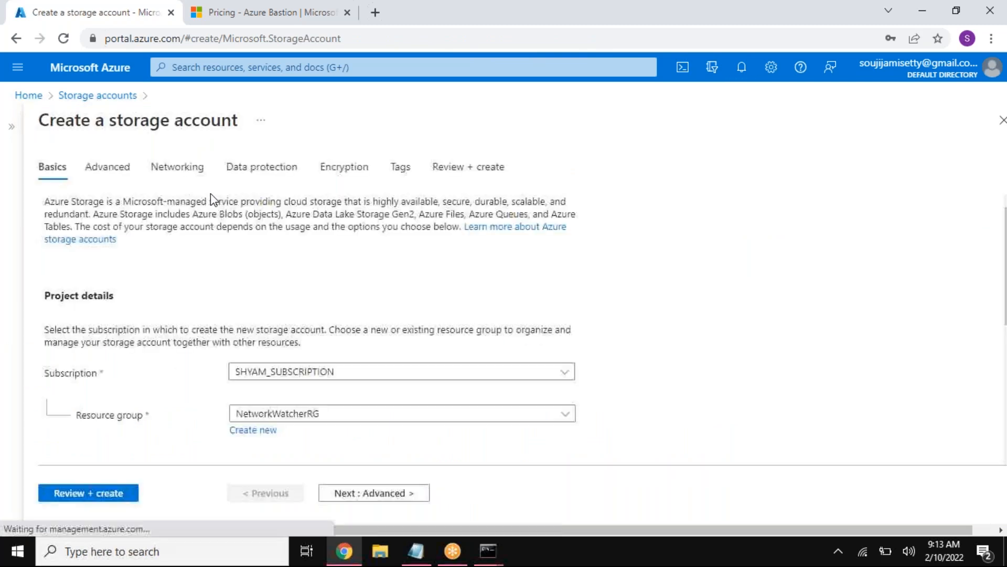
Step: Create a new resource group named VRIT-RG for the storage account under SHYAM_SUBSCRIPTION
scroll(221, 252, down, 3)
double_click(46, 225)
drag(79, 268, 132, 273)
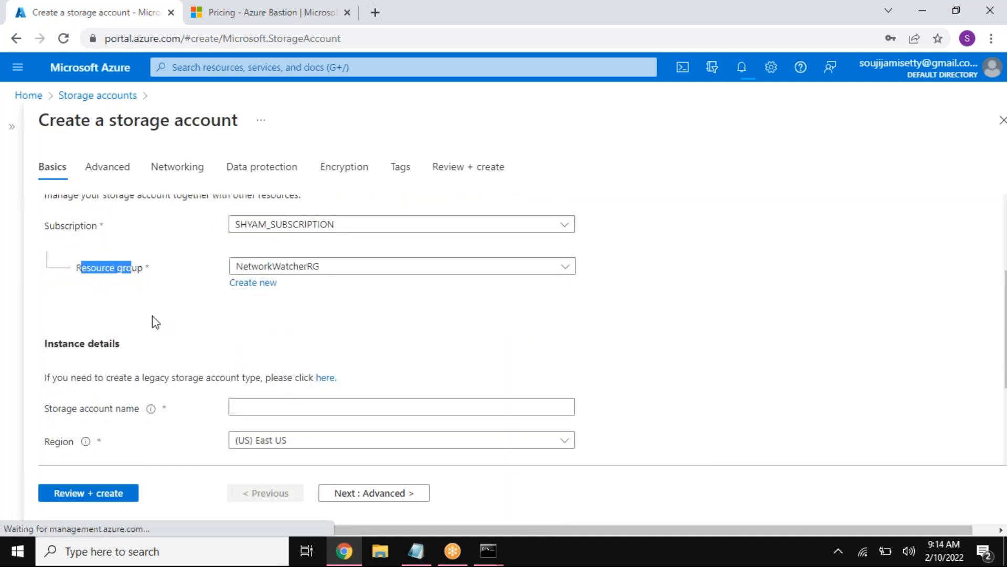
click(307, 268)
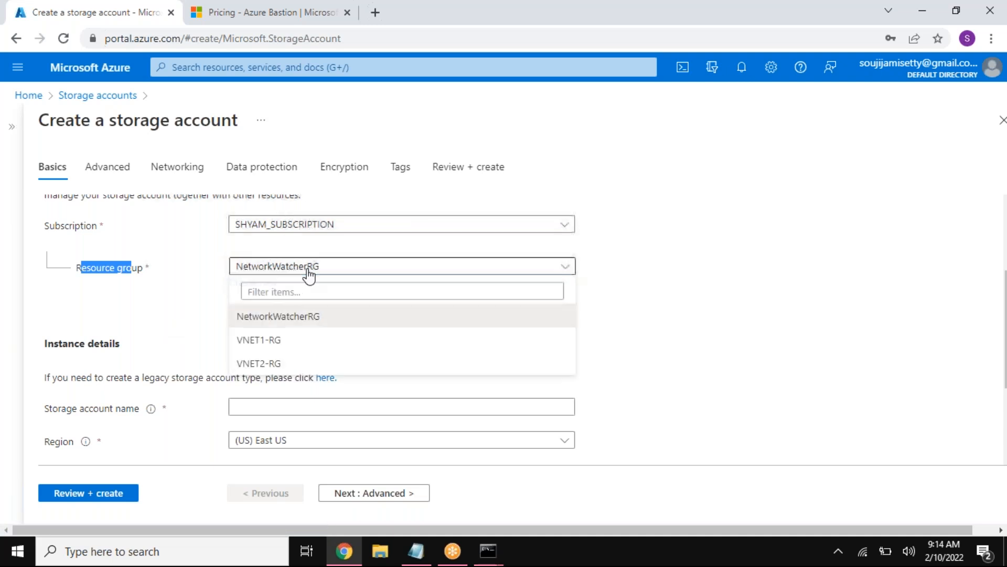
click(193, 328)
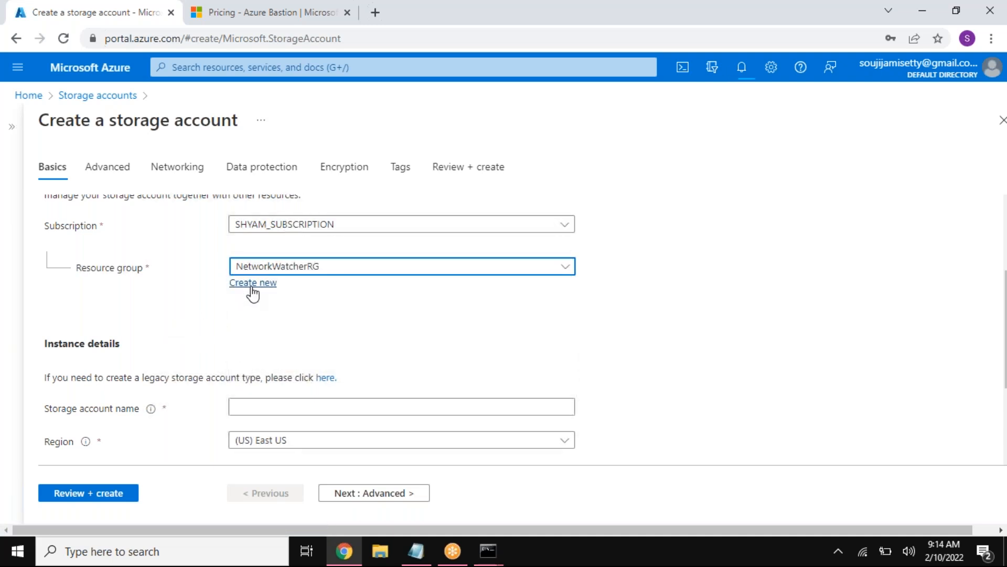
click(252, 286)
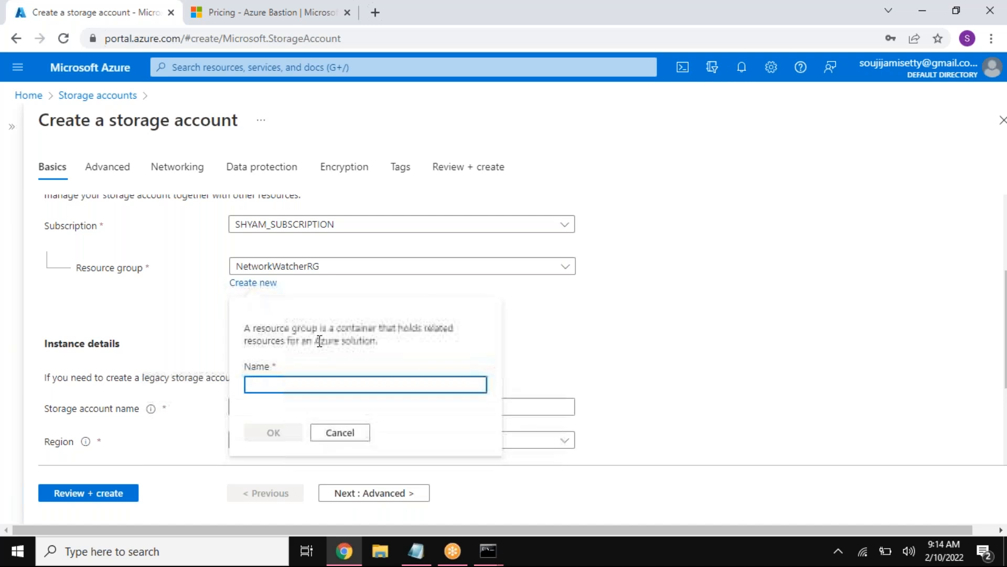
text(VRIT-RG)
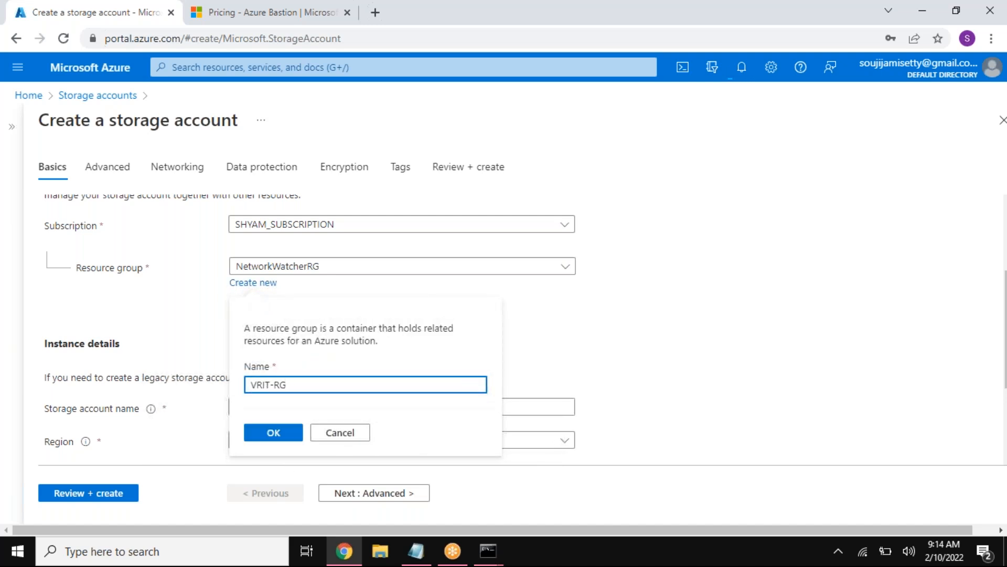
click(285, 437)
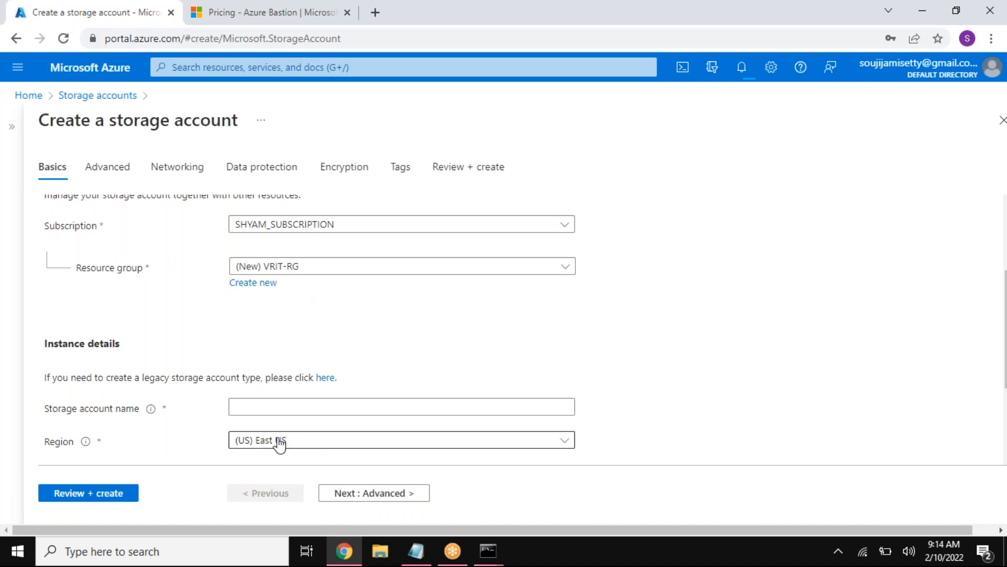
Step: Try ST as the storage account name, read the naming rules, and clear the field
click(292, 408)
scroll(458, 390, down, 2)
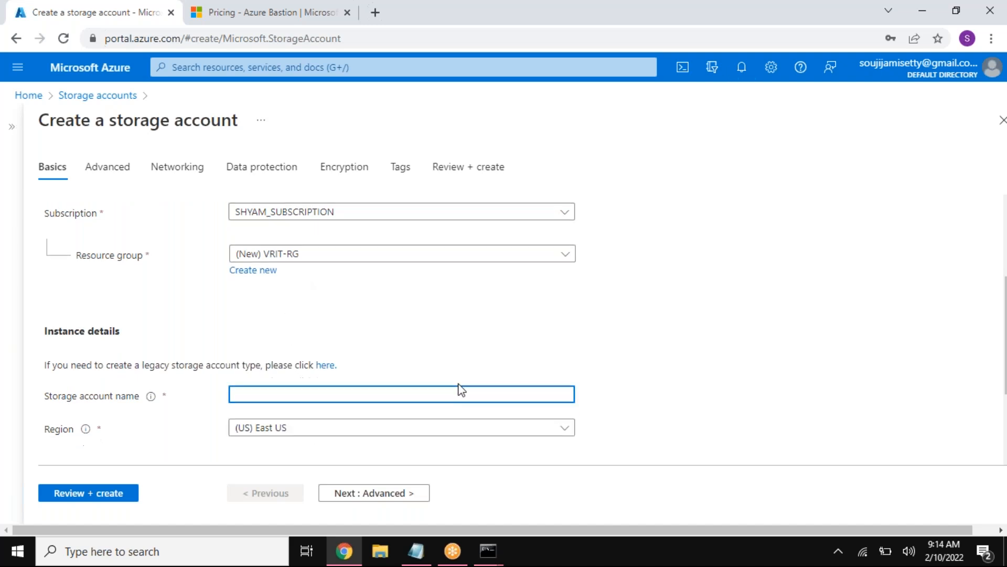
drag(54, 270, 115, 271)
click(243, 334)
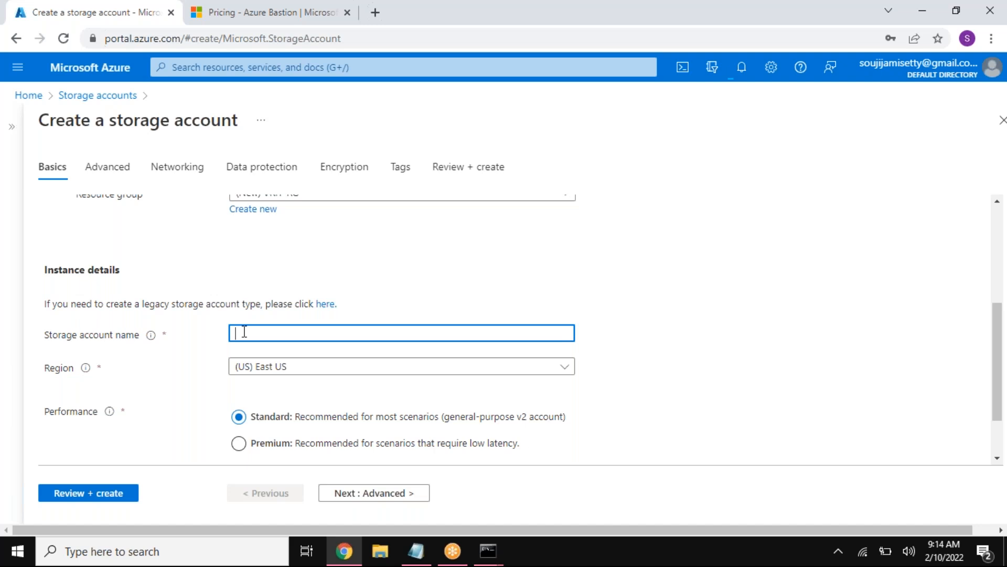
text(ST)
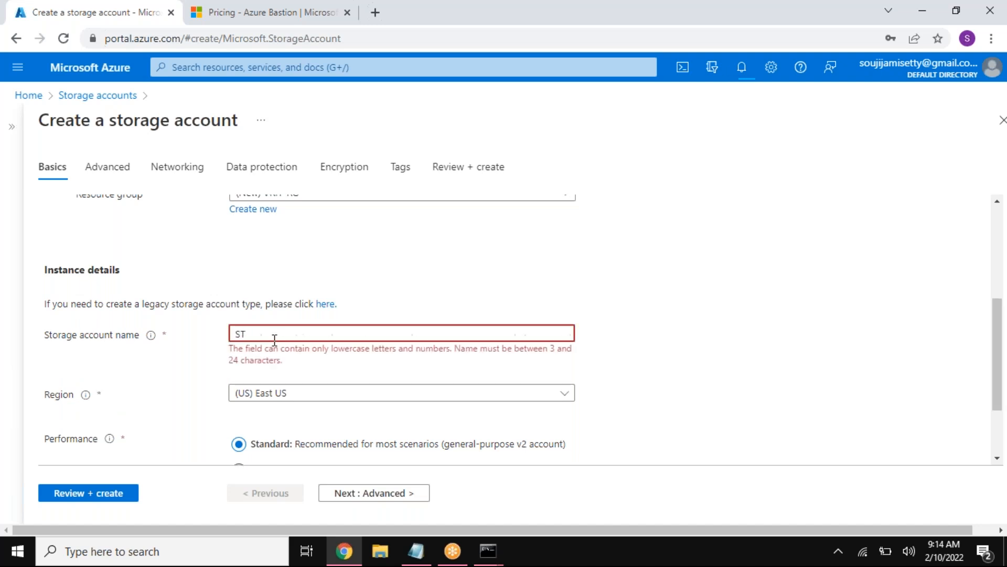
drag(250, 351, 434, 356)
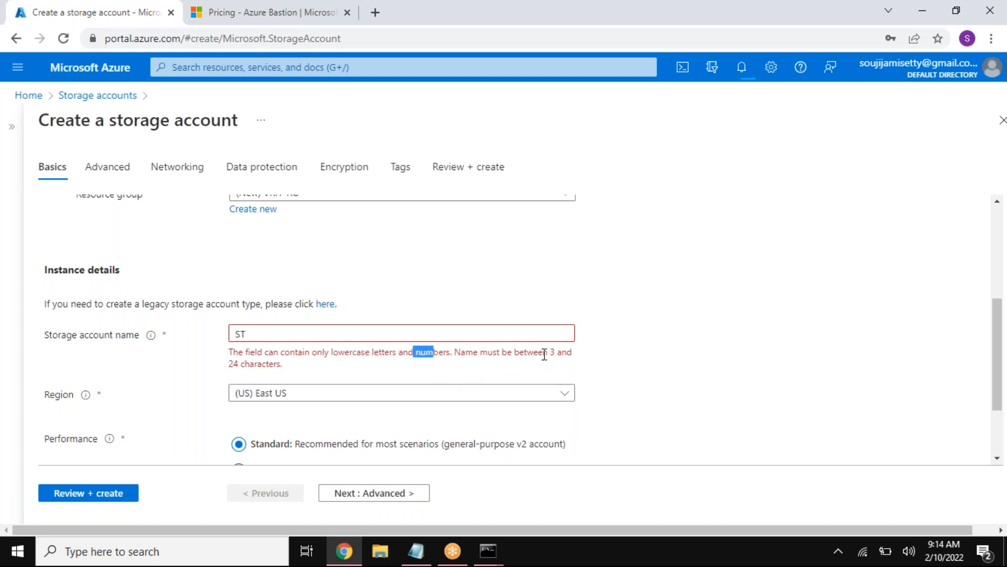
drag(547, 352, 554, 353)
drag(231, 368, 288, 384)
click(272, 335)
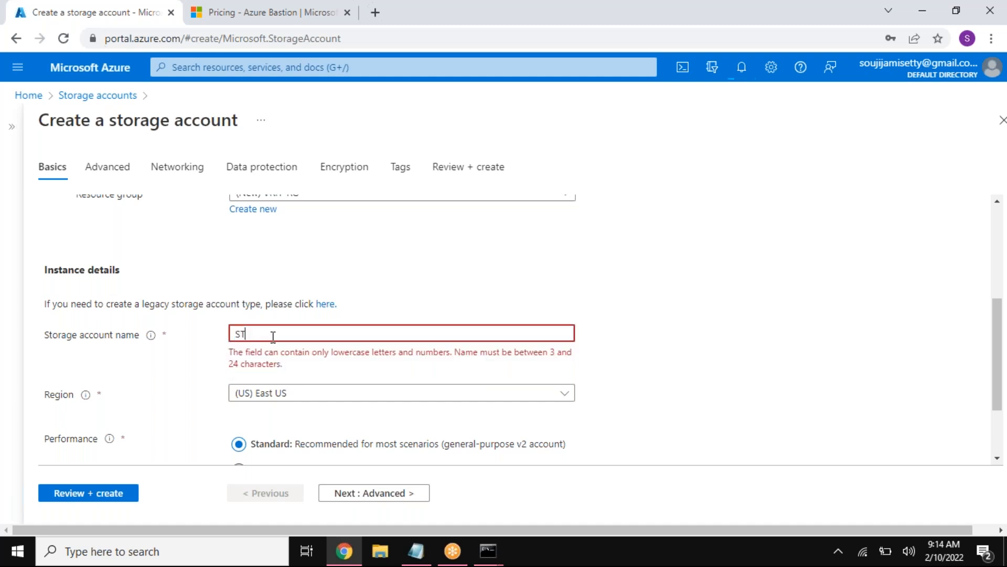
double_click(239, 334)
key(BackSpace)
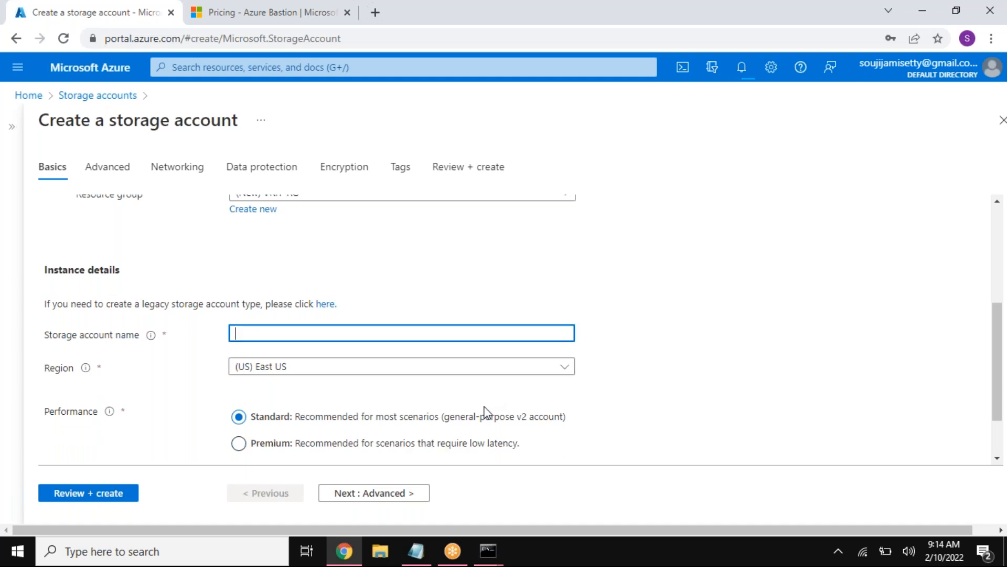
Step: Name the storage account vritsolsa
text(vritsolsa)
drag(240, 335, 260, 334)
click(494, 304)
Step: Review the storage account's basic settings, including its resource group, name, region, performance and redundancy
scroll(415, 337, down, 2)
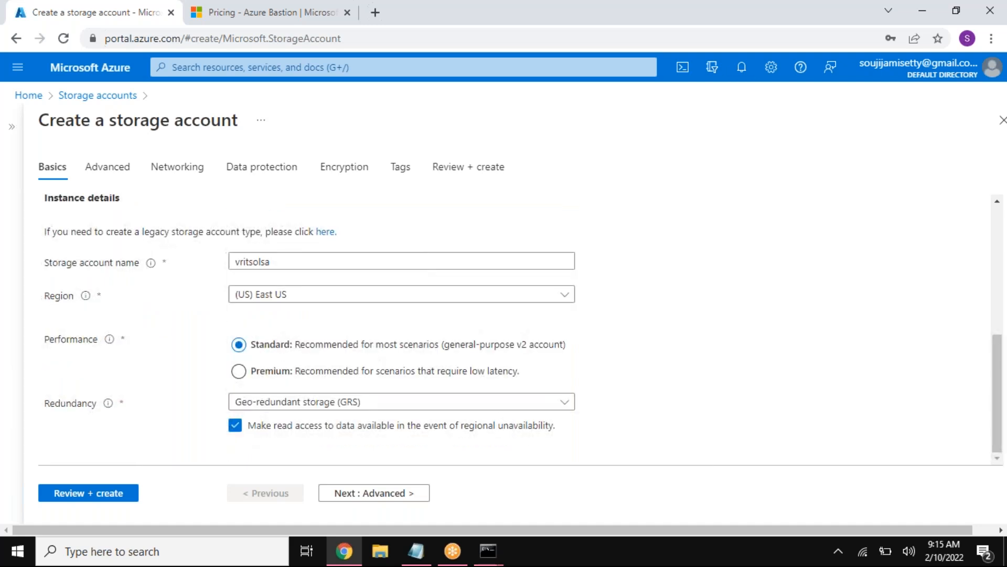
drag(48, 264, 138, 265)
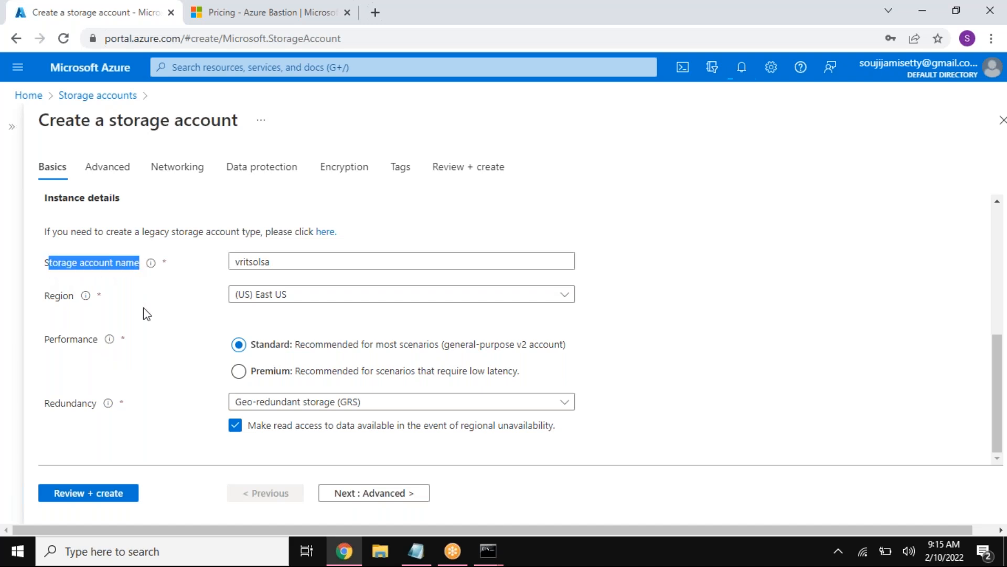
drag(55, 296, 68, 297)
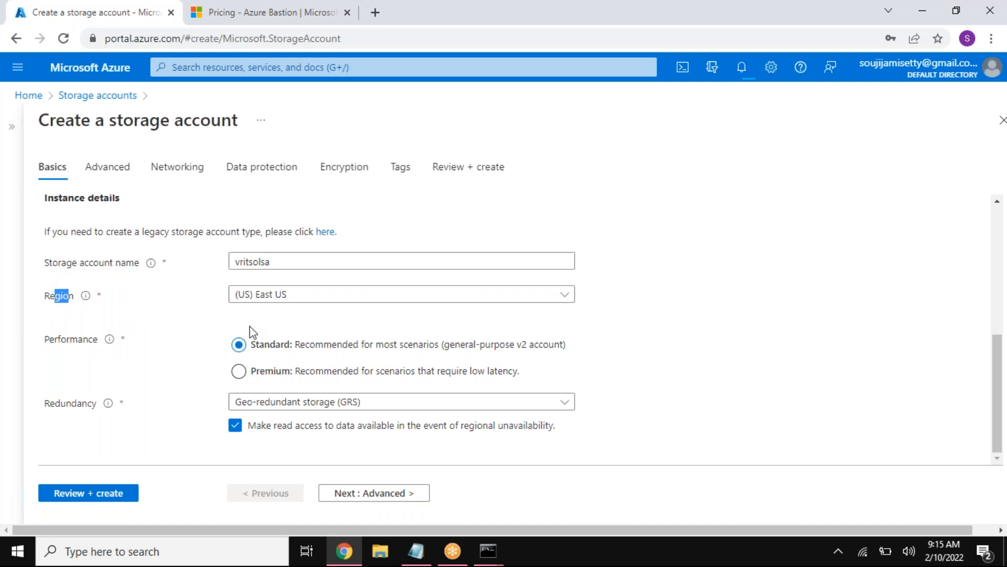
scroll(311, 304, up, 1)
scroll(312, 303, up, 4)
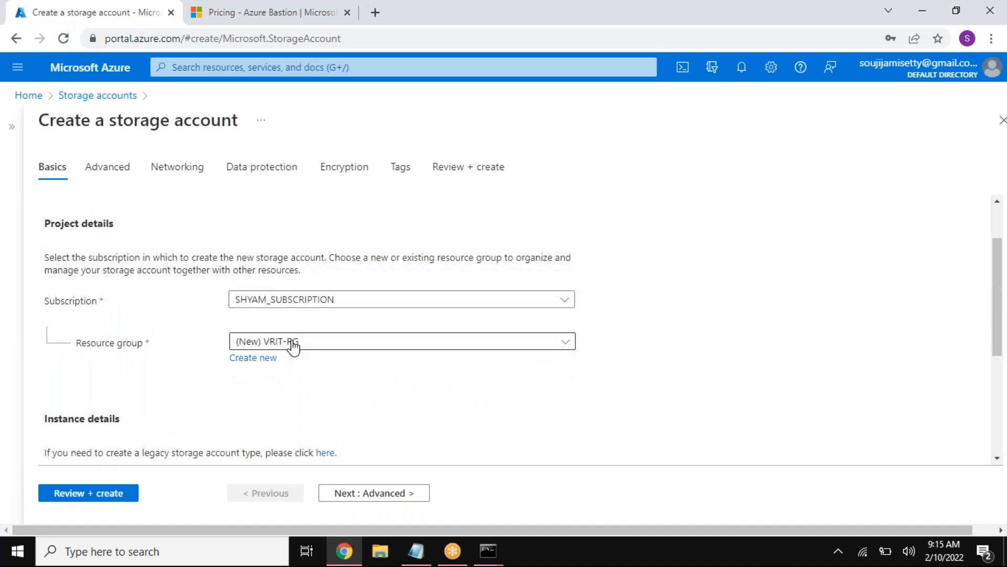
scroll(303, 378, down, 3)
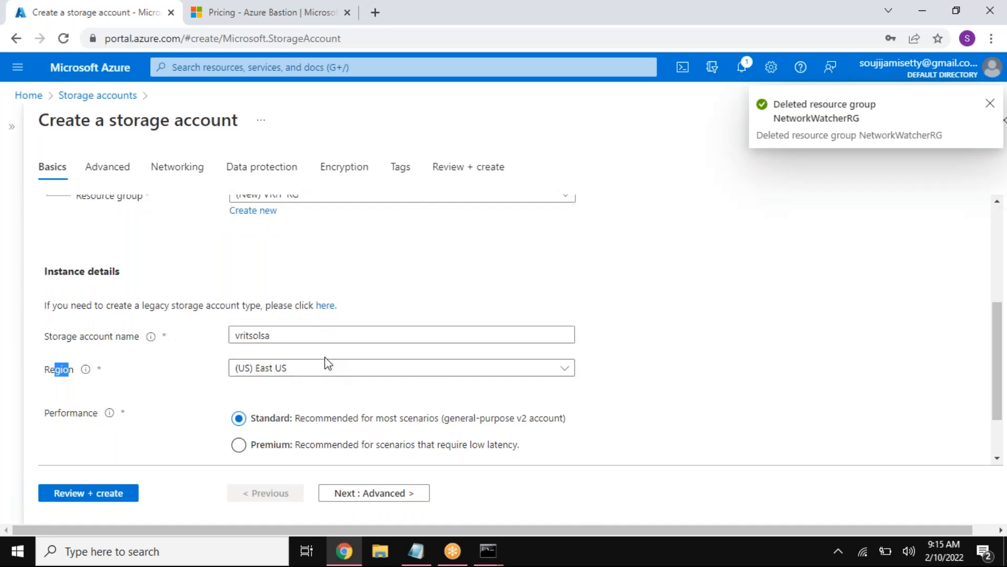
drag(140, 120, 238, 122)
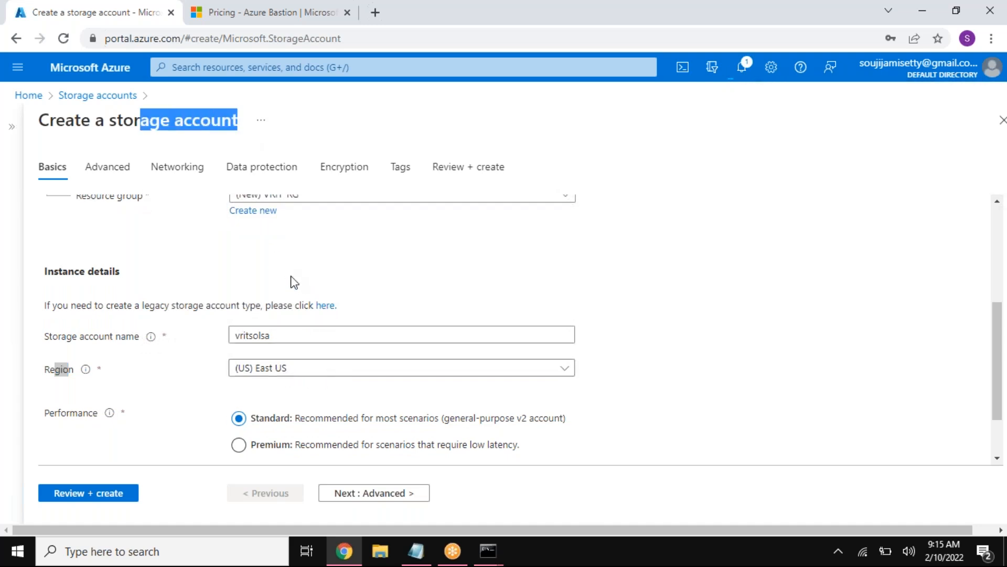
scroll(421, 389, down, 2)
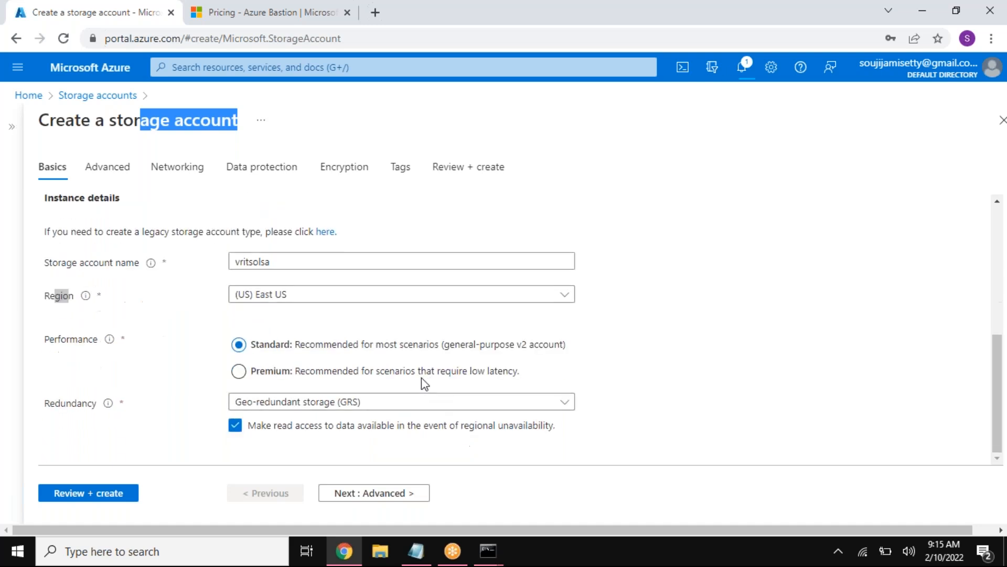
click(54, 343)
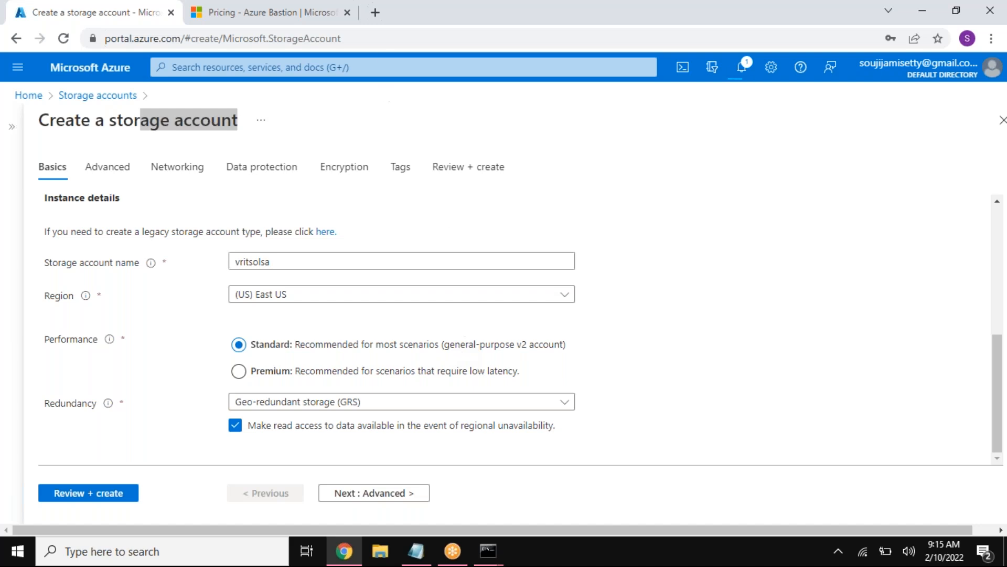
Step: Search Google for "school" in a new browser tab and examine the first page of results
click(376, 12)
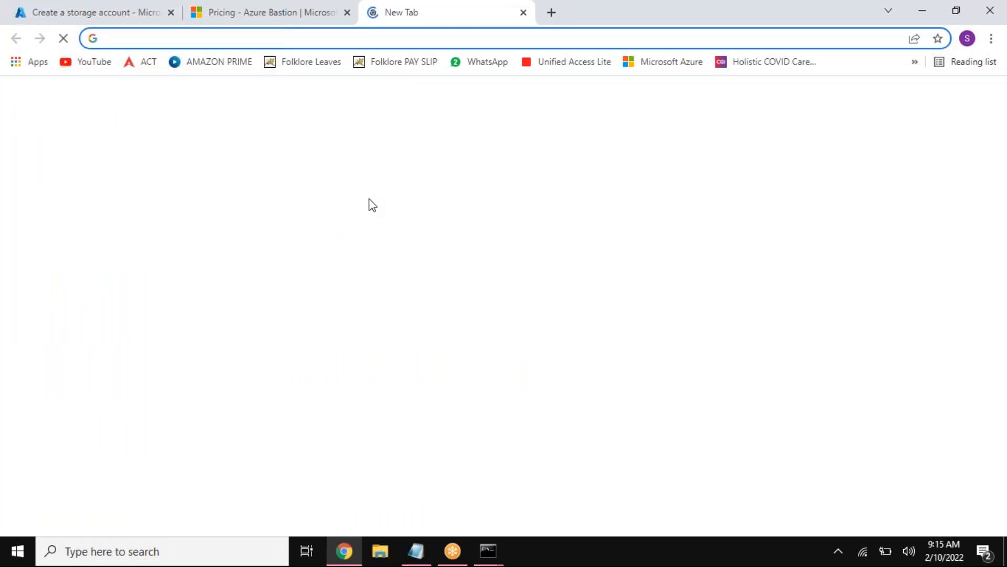
click(372, 307)
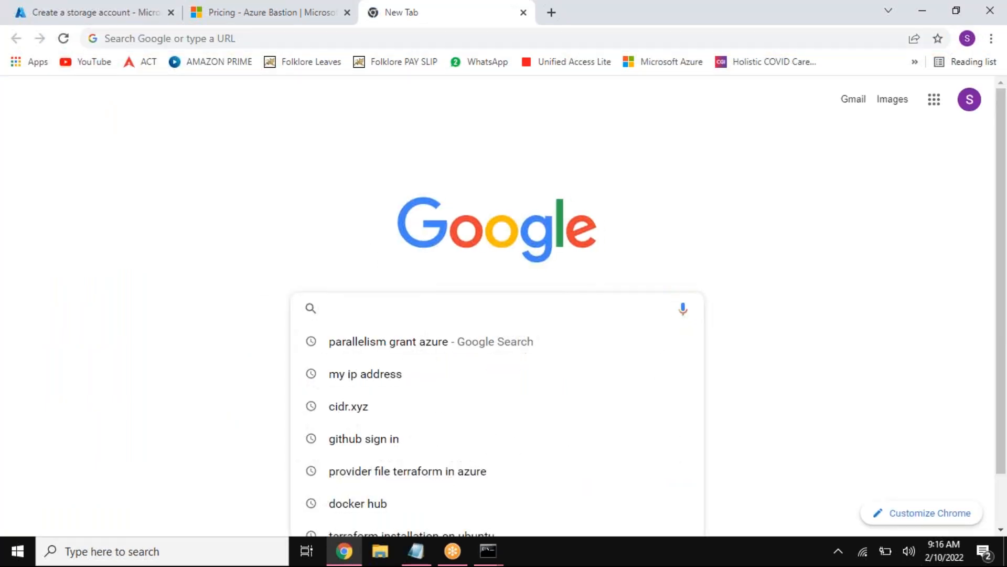
text(school)
key(Return)
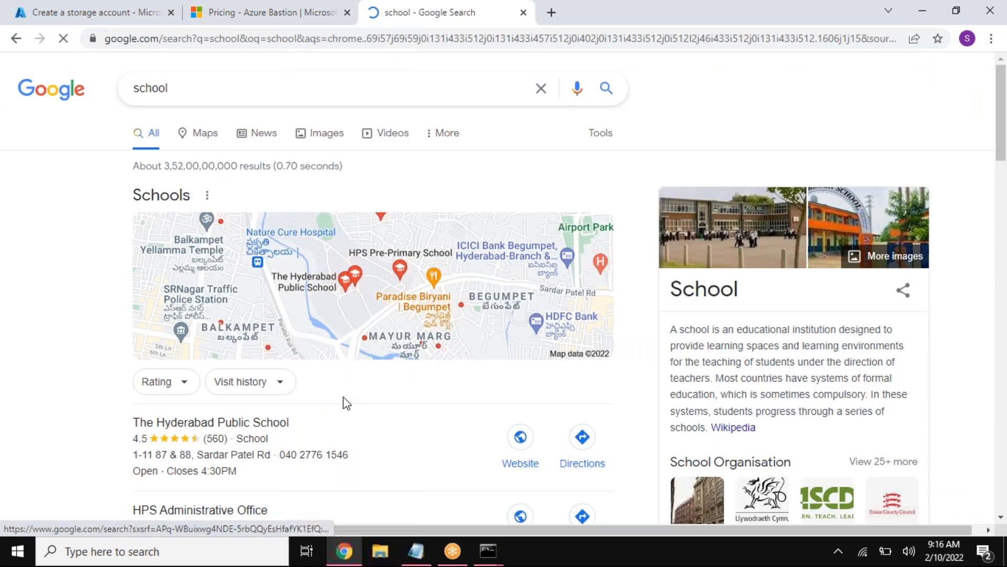
scroll(344, 400, down, 3)
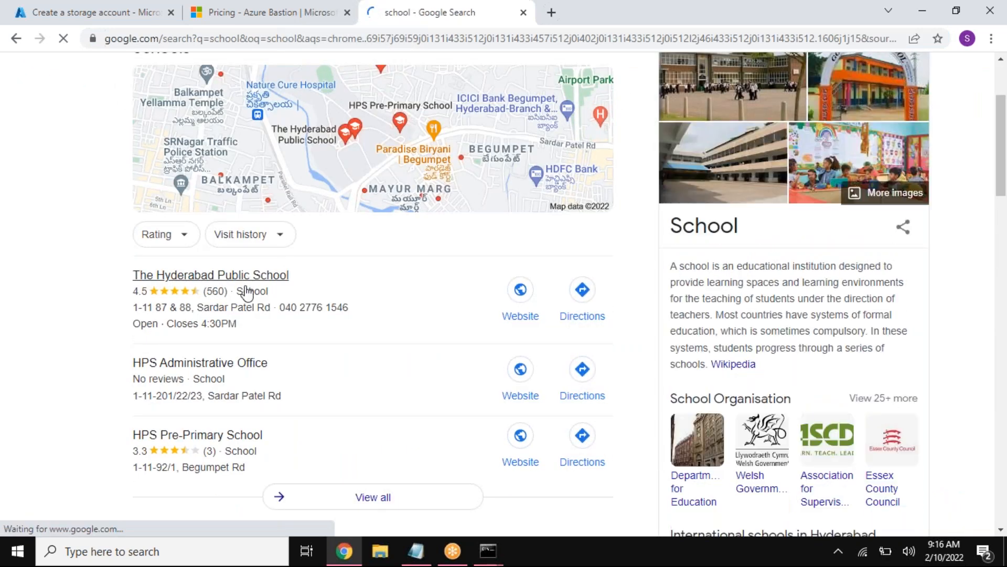
scroll(290, 367, down, 4)
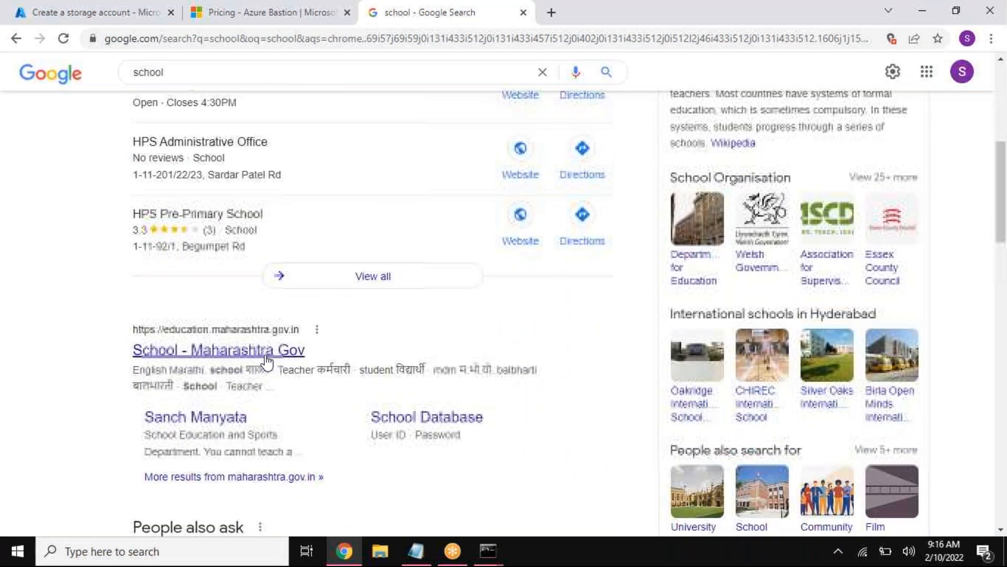
click(210, 350)
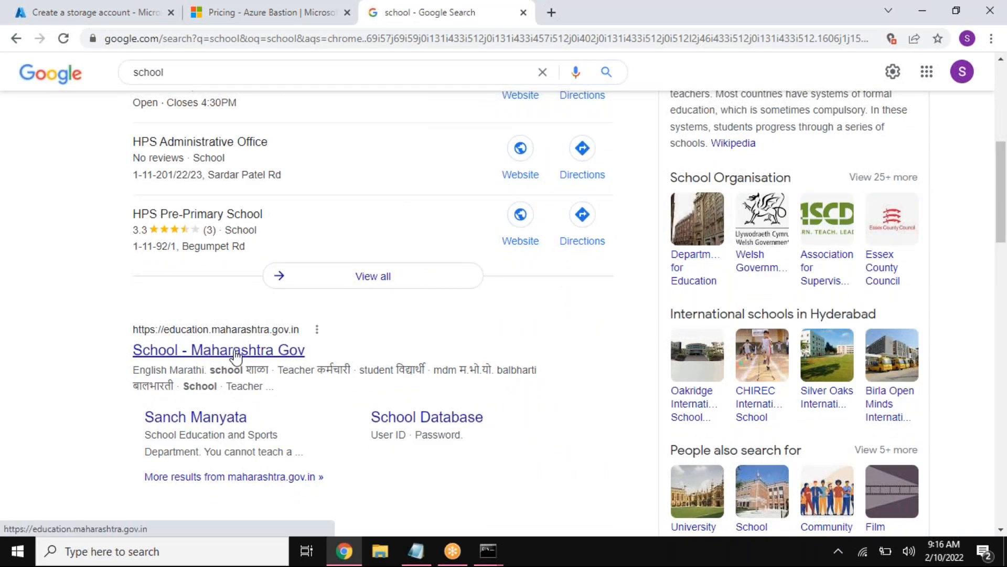
drag(134, 329, 341, 384)
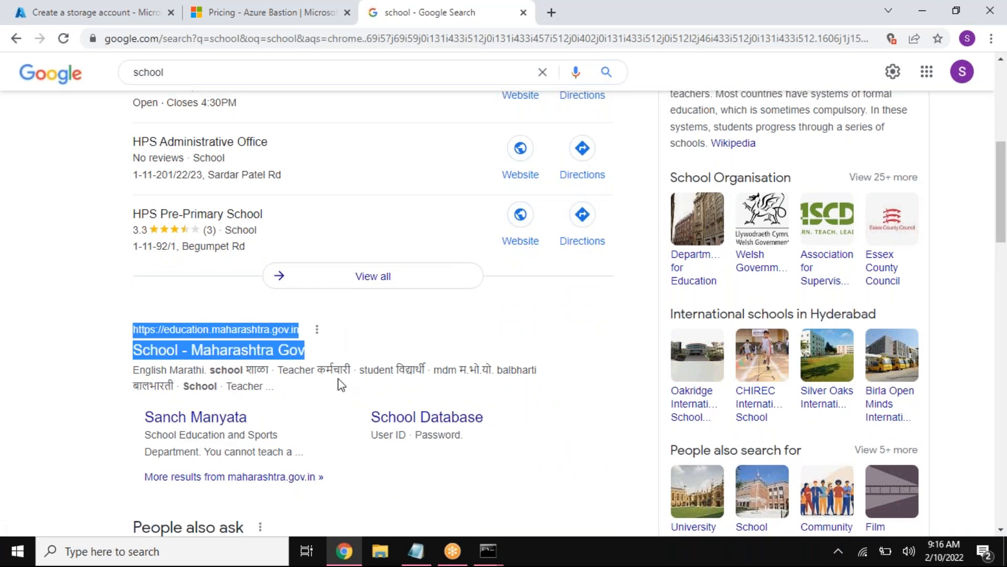
Step: Go to page 10 of the school search results and examine the listings there
scroll(355, 362, down, 15)
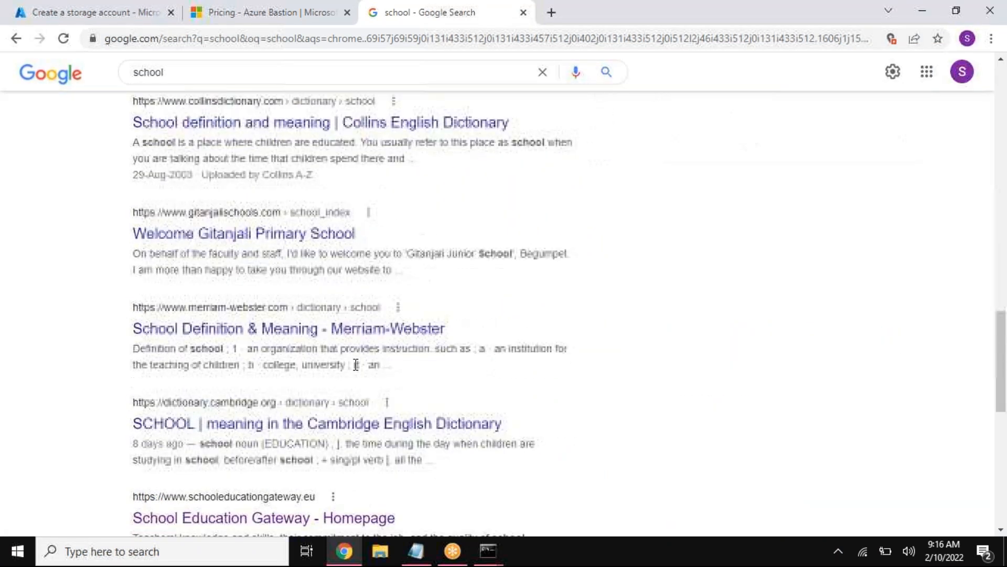
scroll(356, 364, down, 10)
click(418, 424)
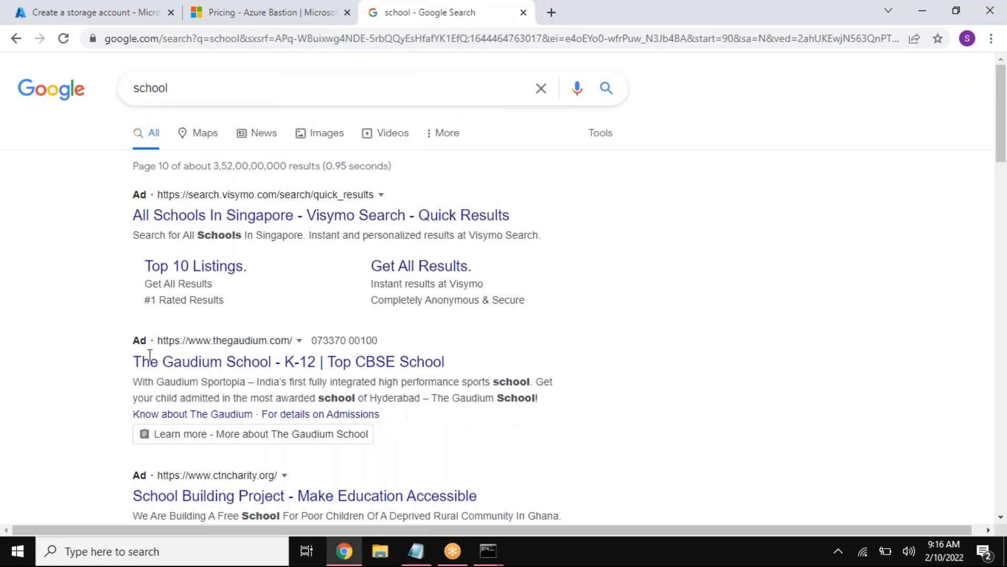
drag(132, 363, 457, 368)
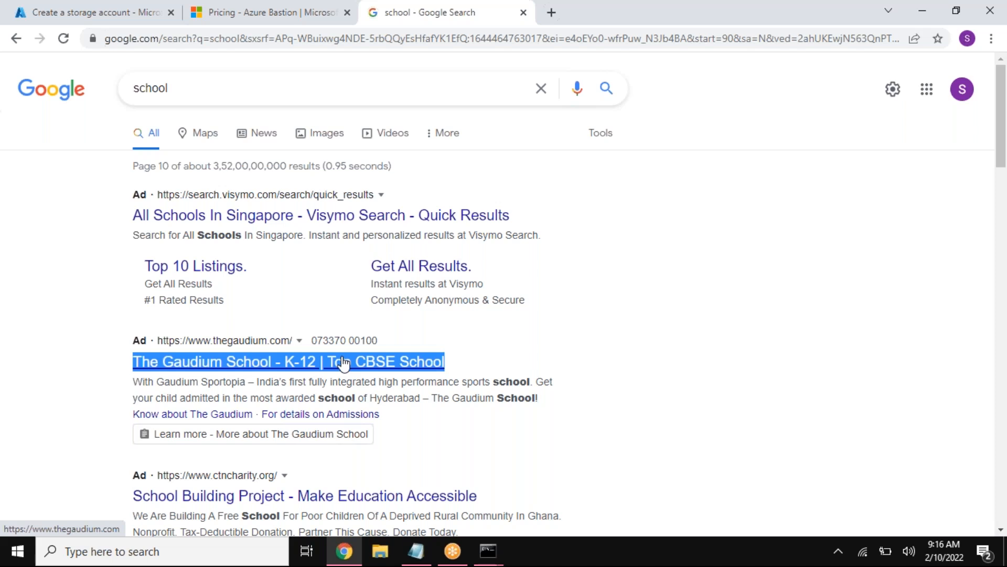
Step: Close the Azure Bastion pricing page and return to the storage account creation form
click(262, 13)
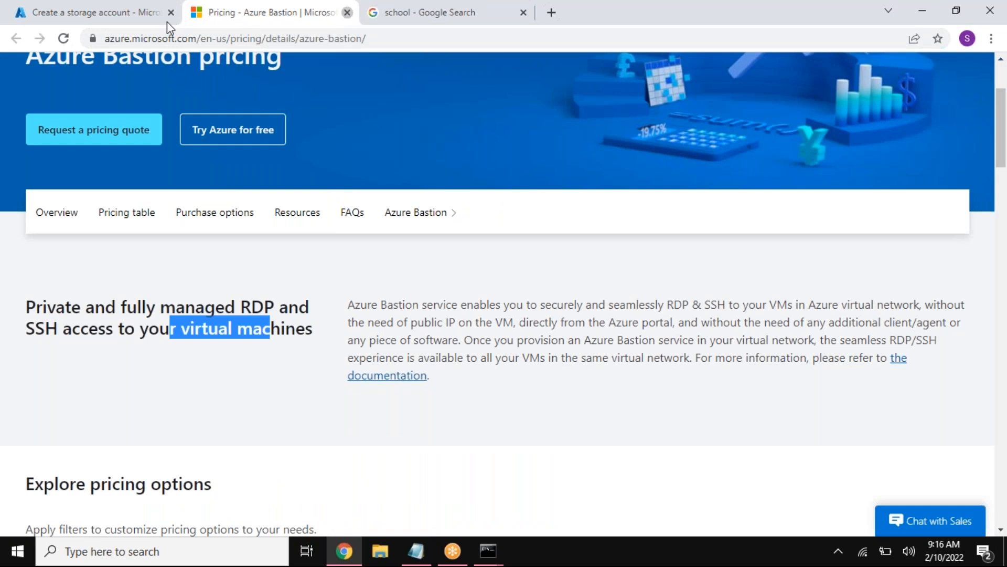
key(ctrl+w)
click(147, 18)
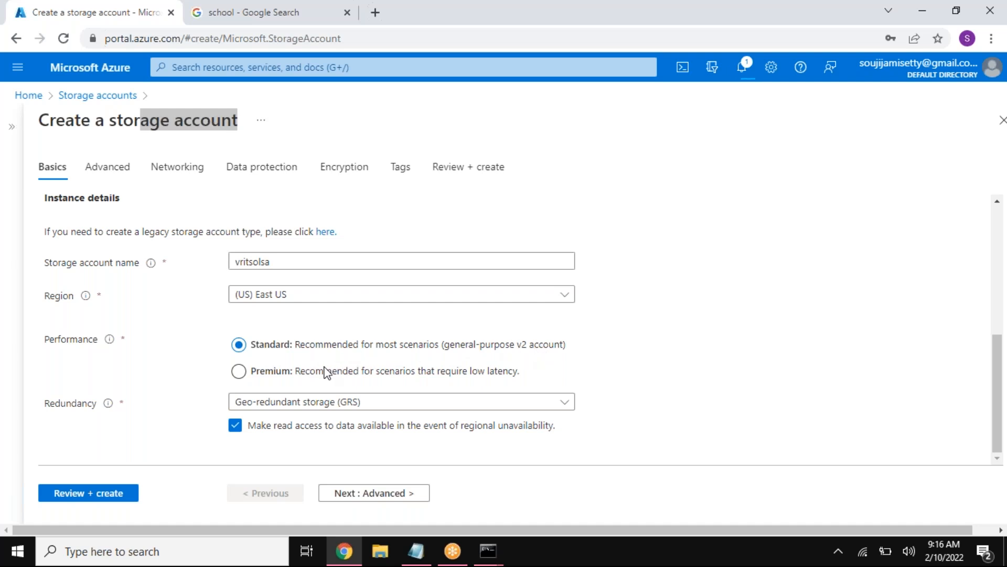
Step: Try Premium performance for the storage account, examine its premium account types, and switch back to Standard
click(242, 375)
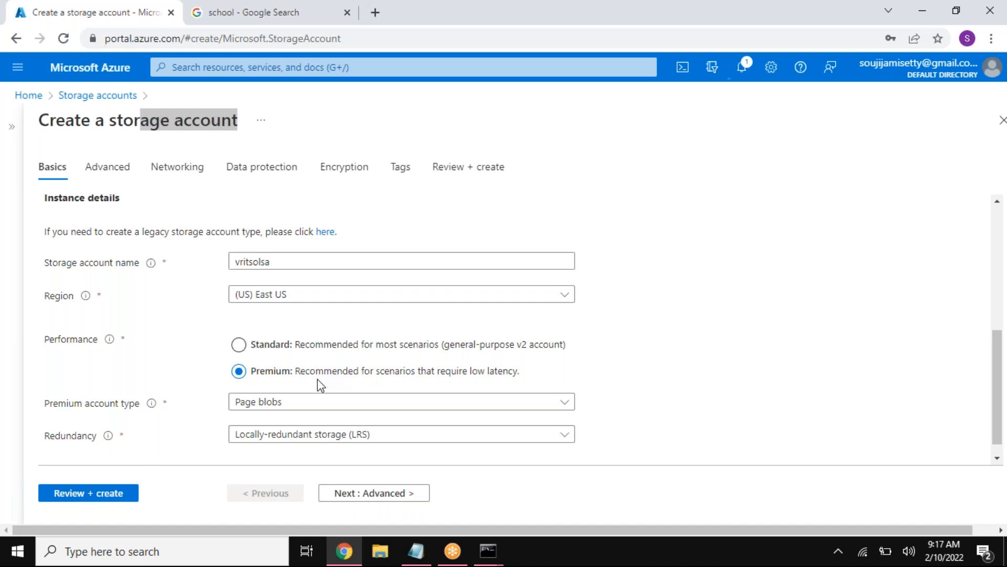
click(283, 404)
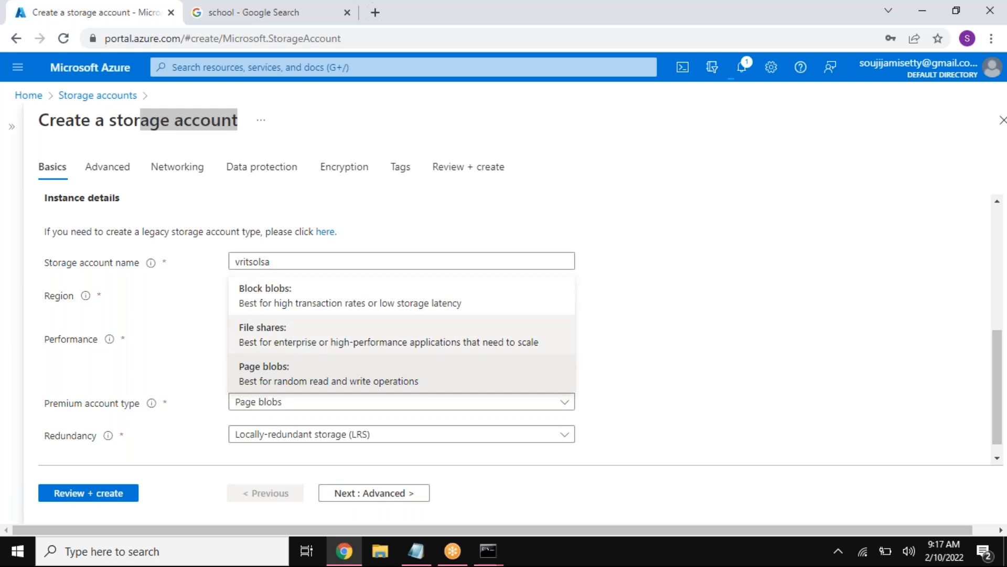
click(677, 323)
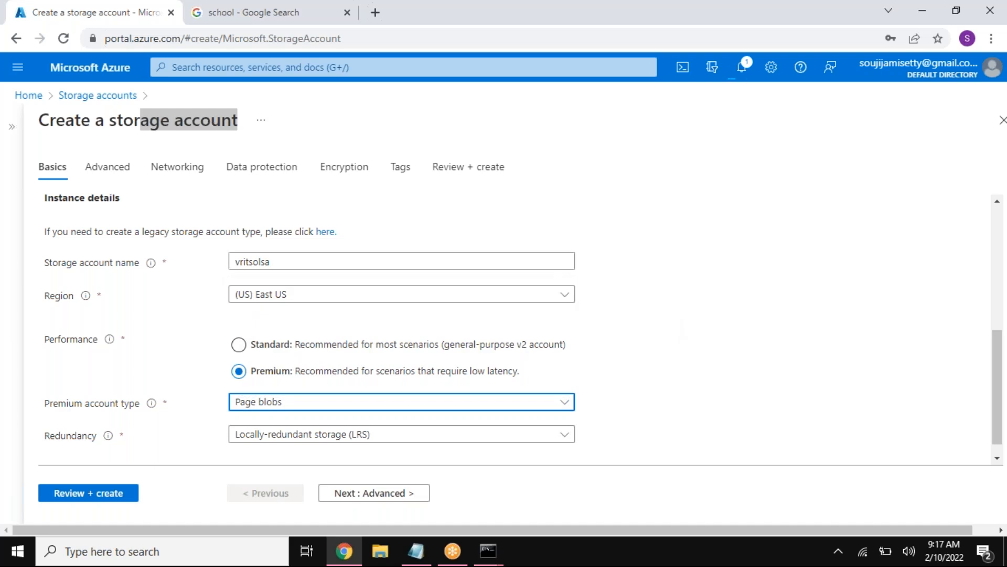
click(453, 371)
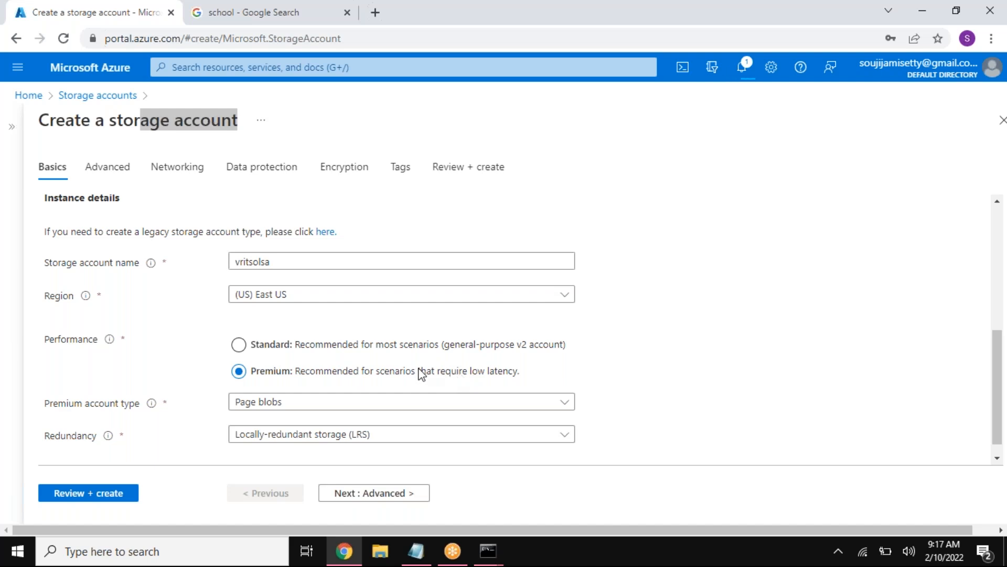
click(375, 344)
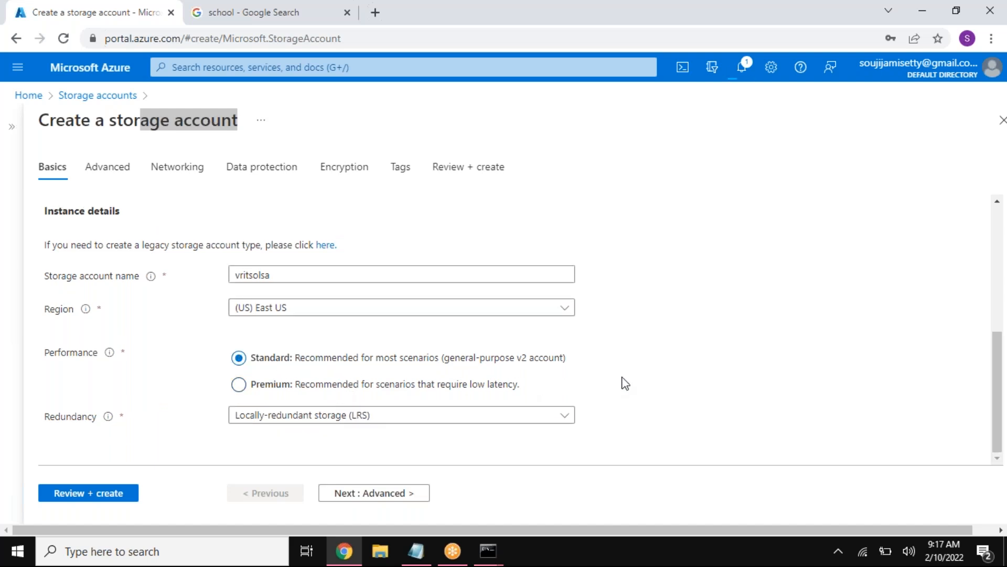
scroll(624, 383, down, 2)
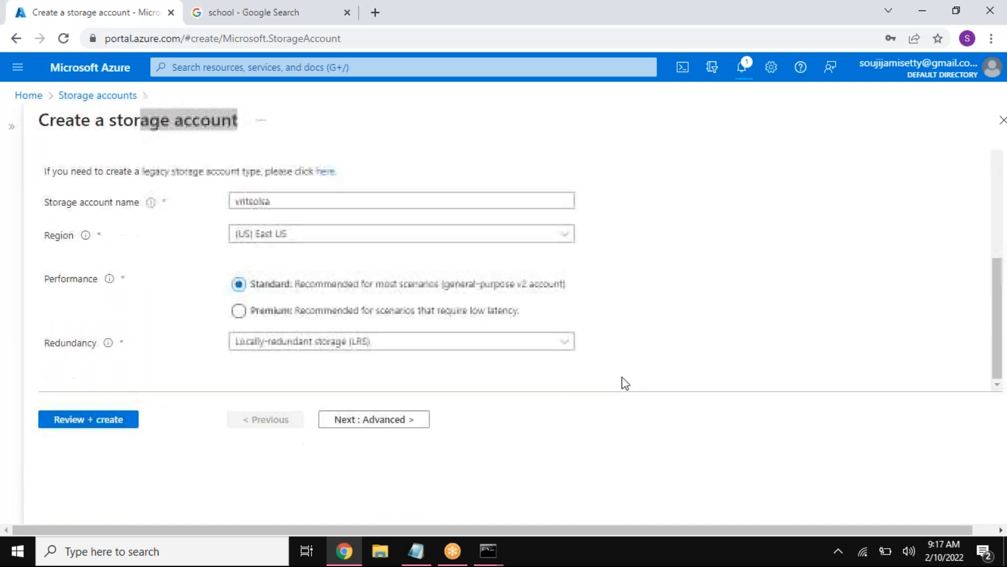
drag(49, 344, 96, 344)
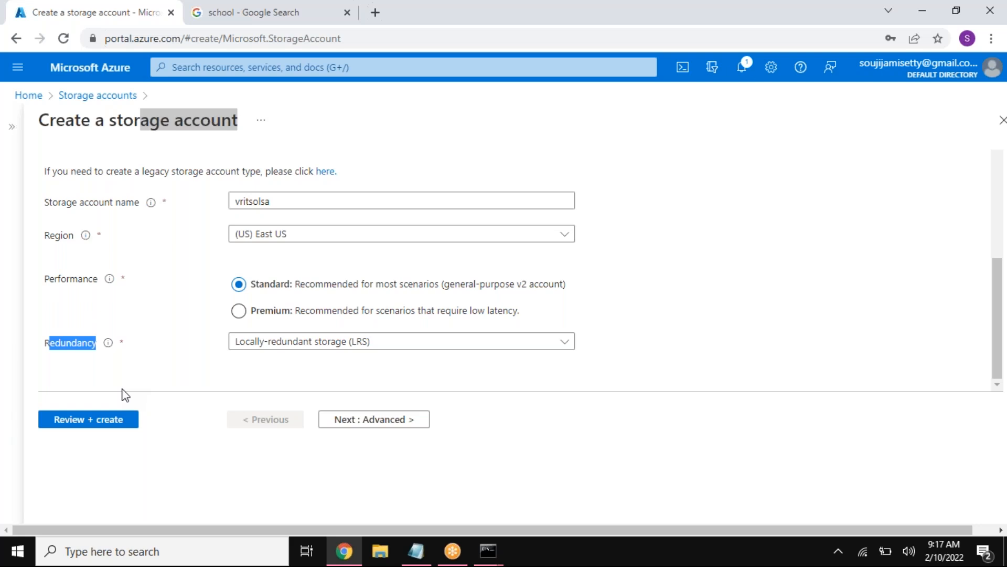
Step: Switch to the Notepad notes and add the line "region: 3-4 data centers" below the storage account list
click(416, 550)
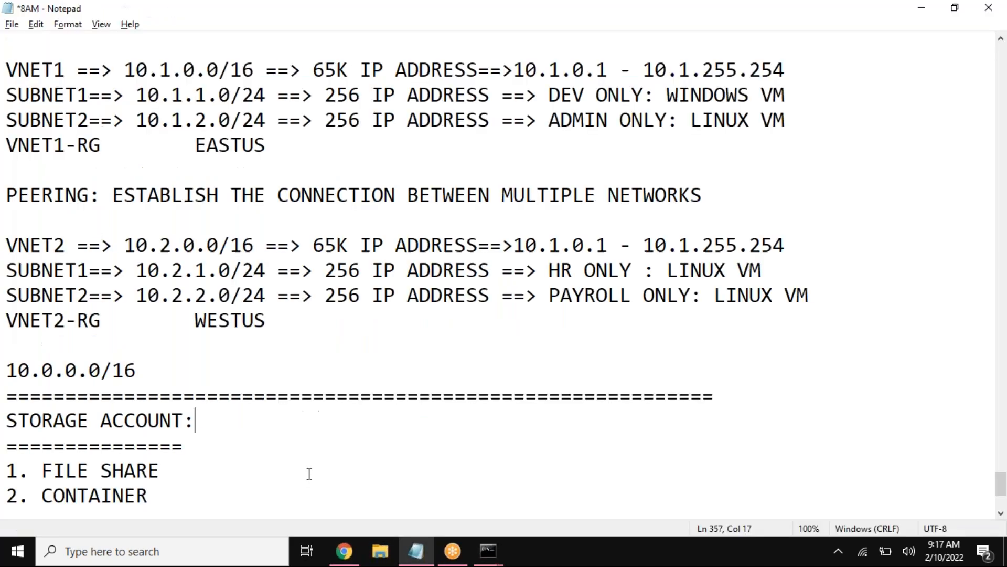
scroll(308, 476, down, 2)
click(202, 336)
key(Return)
key(Return)
text(re)
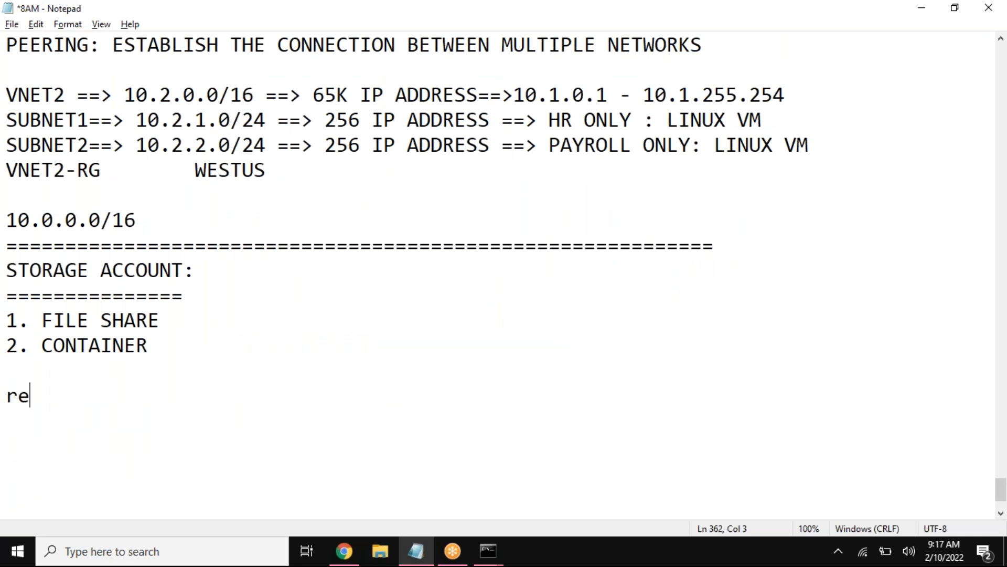
text(gion: 3)
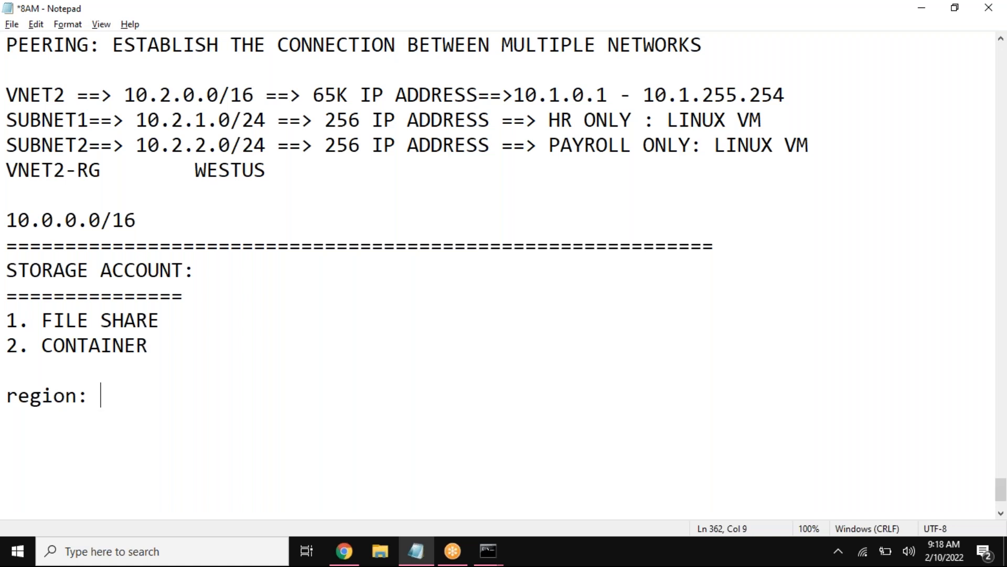
text(- data centers)
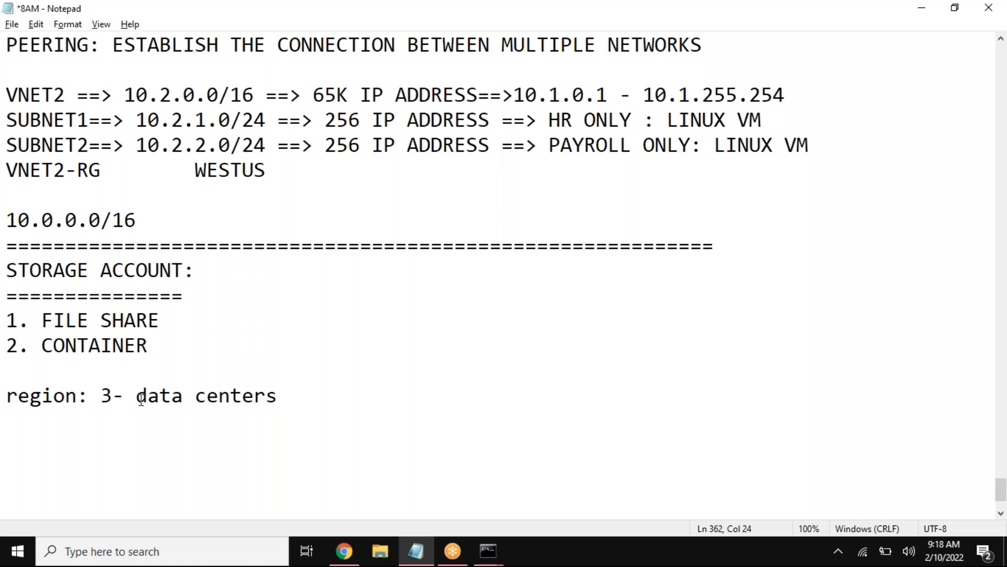
click(121, 395)
text(4)
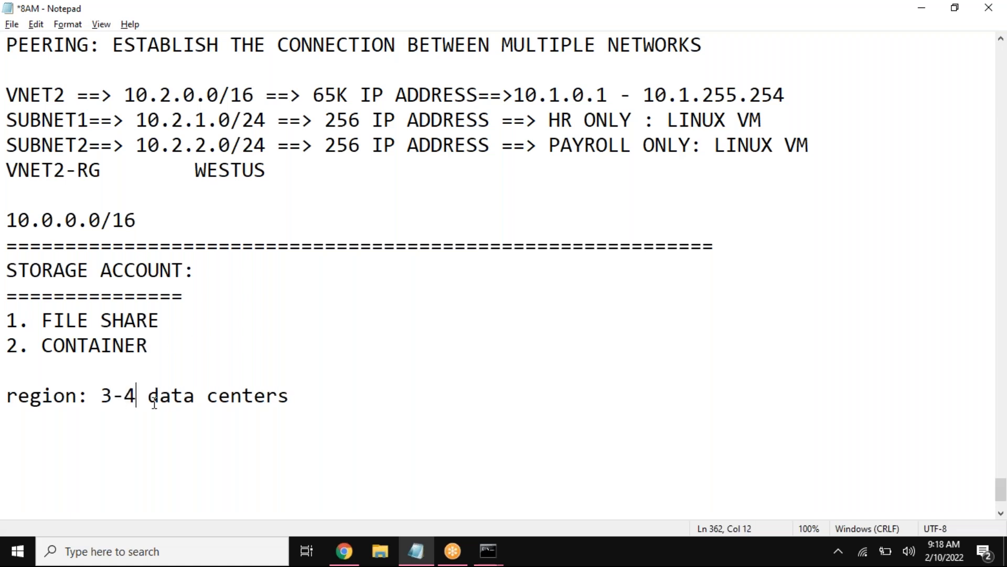
Step: Add CHENNAI as an indented heading on the line below the region note
click(300, 394)
key(Return)
key(Tab)
key(Tab)
key(Tab)
key(Tab)
key(Tab)
text(CHENNAI)
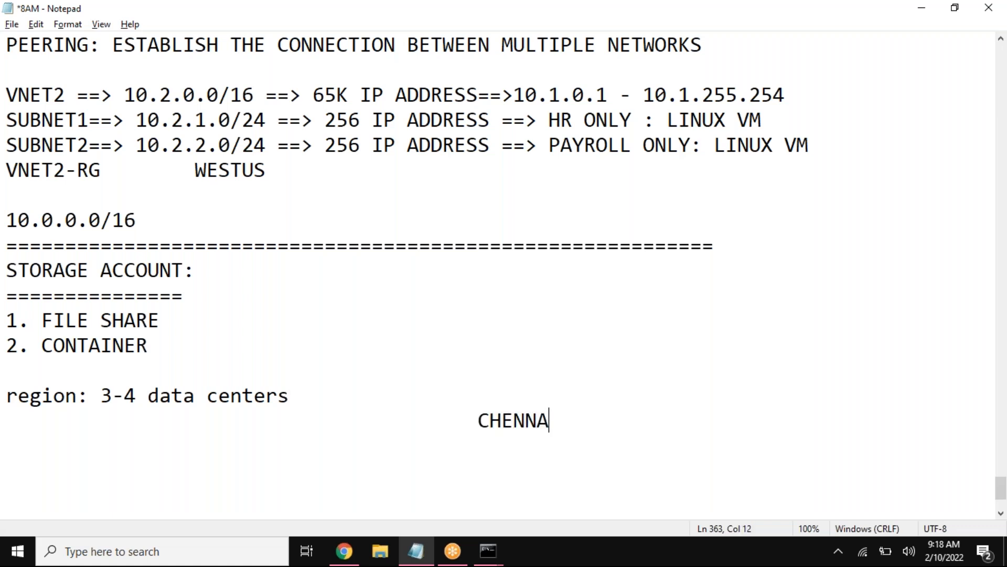
Step: Start a data center row two lines below CHENNAI with DC1 and DC2 spaced evenly apart
key(Return)
key(Return)
key(Tab)
key(Tab)
text(DC1)
key(Tab)
key(Tab)
key(Tab)
key(Tab)
key(Tab)
key(Tab)
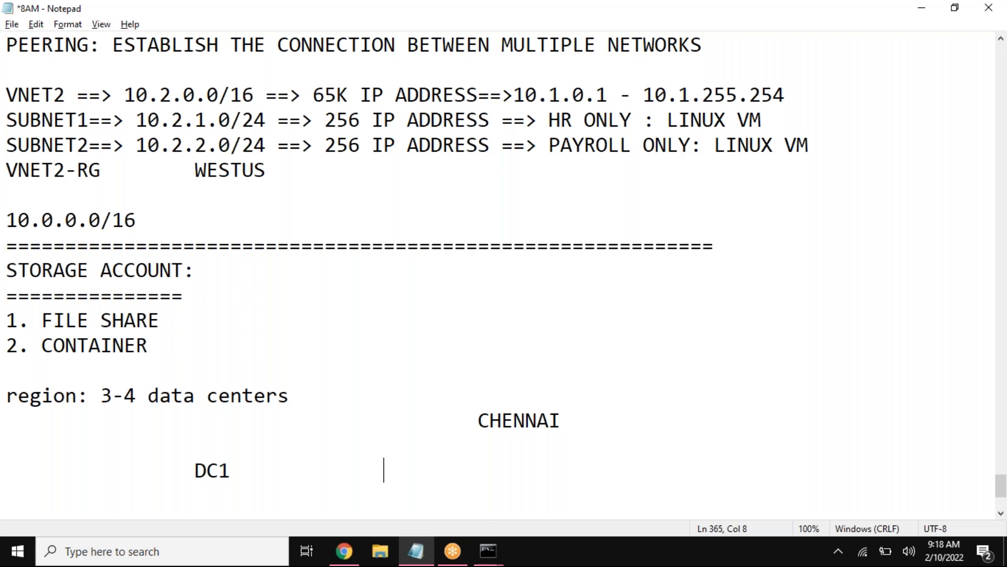
text(DC2)
key(Left)
key(Left)
key(Left)
key(BackSpace)
key(BackSpace)
key(BackSpace)
key(BackSpace)
key(Right)
key(Right)
key(Right)
Step: Extend the data center row with DC3 and DC4 at the same spacing
key(Tab)
key(Tab)
text(DC3)
key(Tab)
key(Tab)
text(DC4)
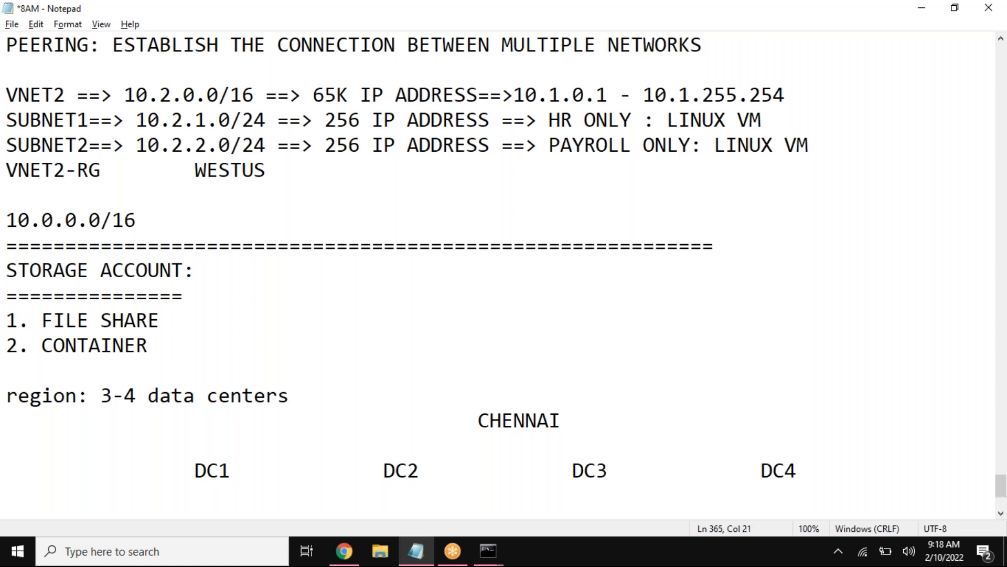
Step: Insert "USER==>" in front of DC1 in the data center row
drag(562, 420, 479, 422)
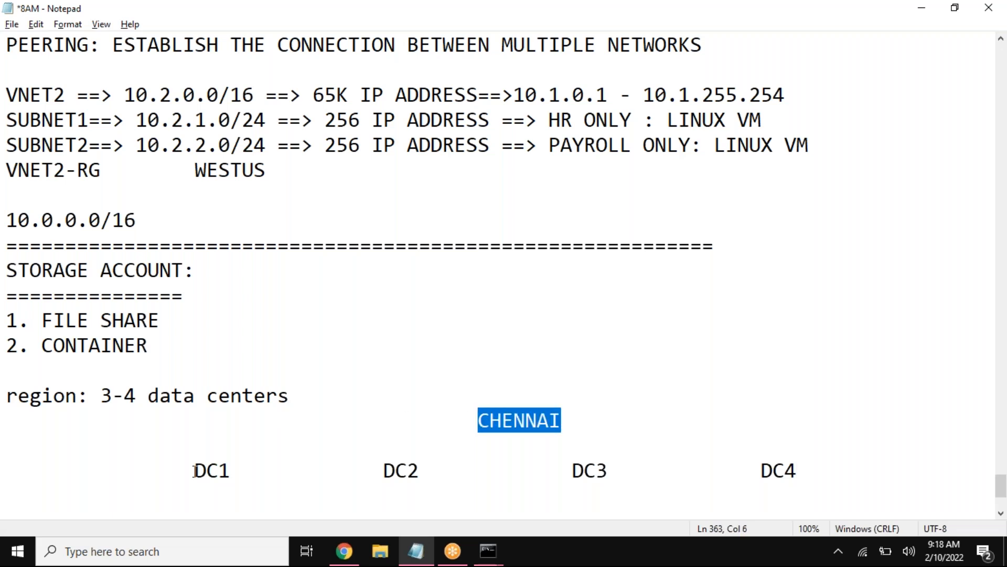
drag(194, 471, 230, 470)
click(100, 475)
text(USER==  )
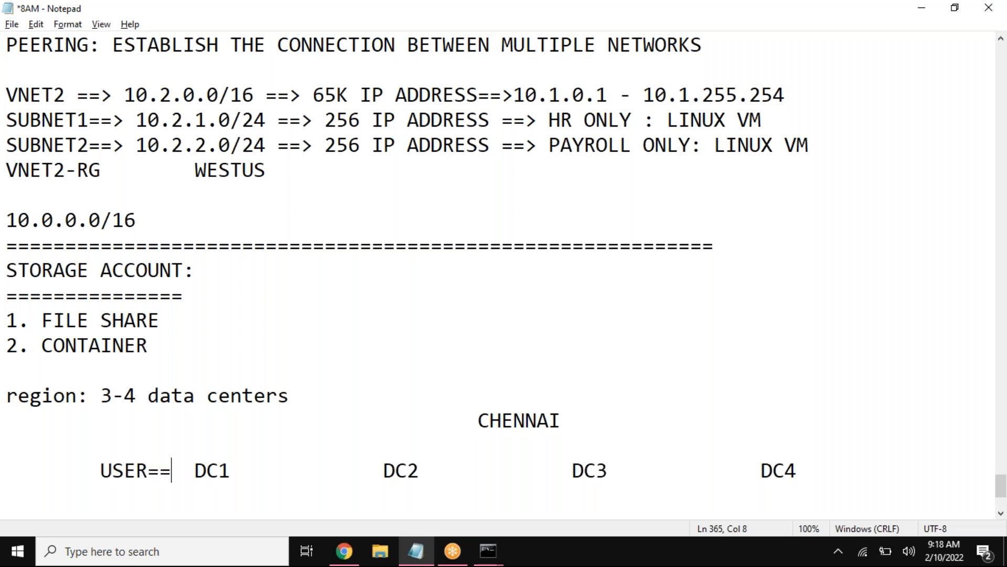
text(>)
Step: Label DC1 as PRIMARY on the blank line above it
click(184, 450)
key(Tab)
key(Tab)
text(PRIMARY)
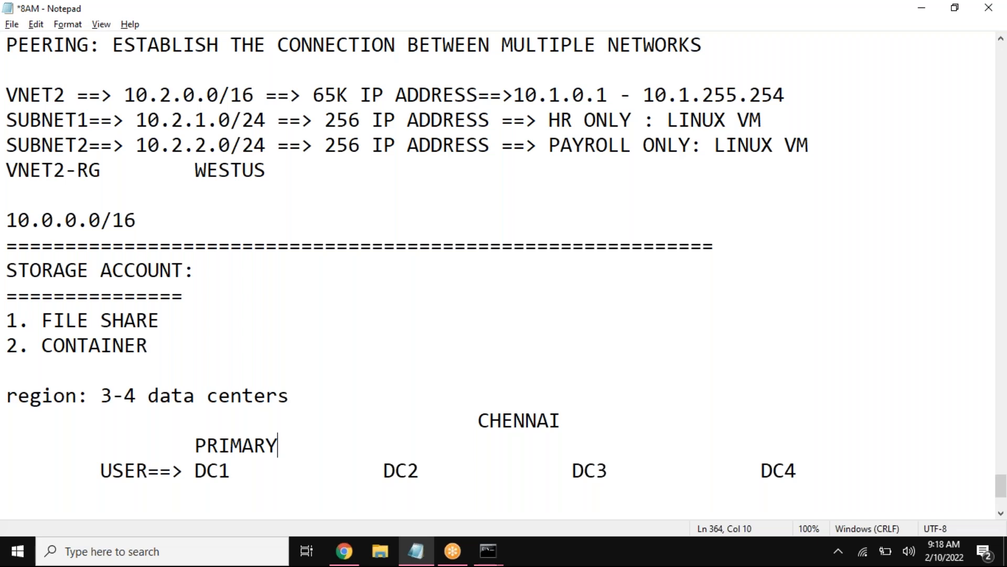
drag(231, 469, 199, 470)
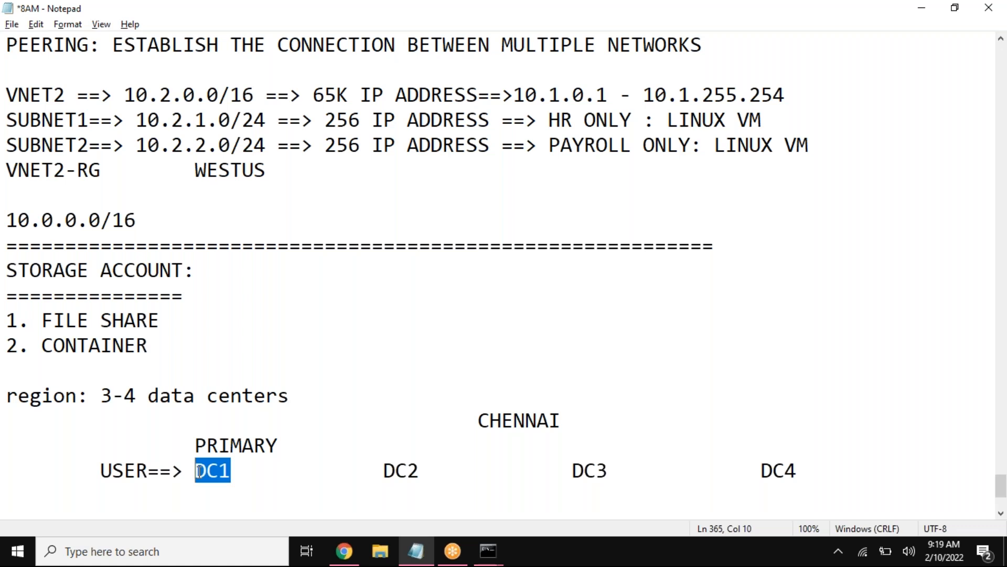
drag(186, 470, 156, 475)
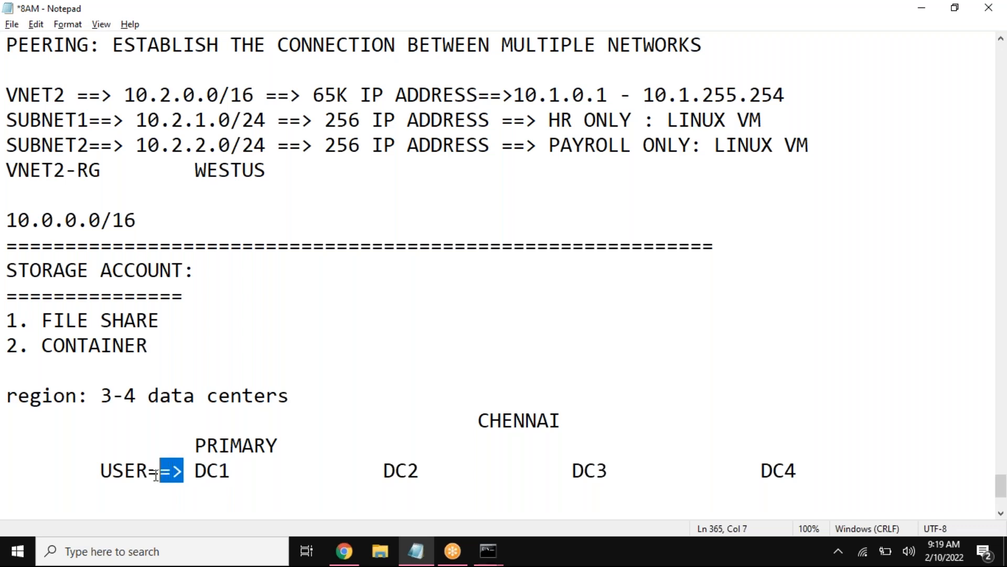
click(232, 471)
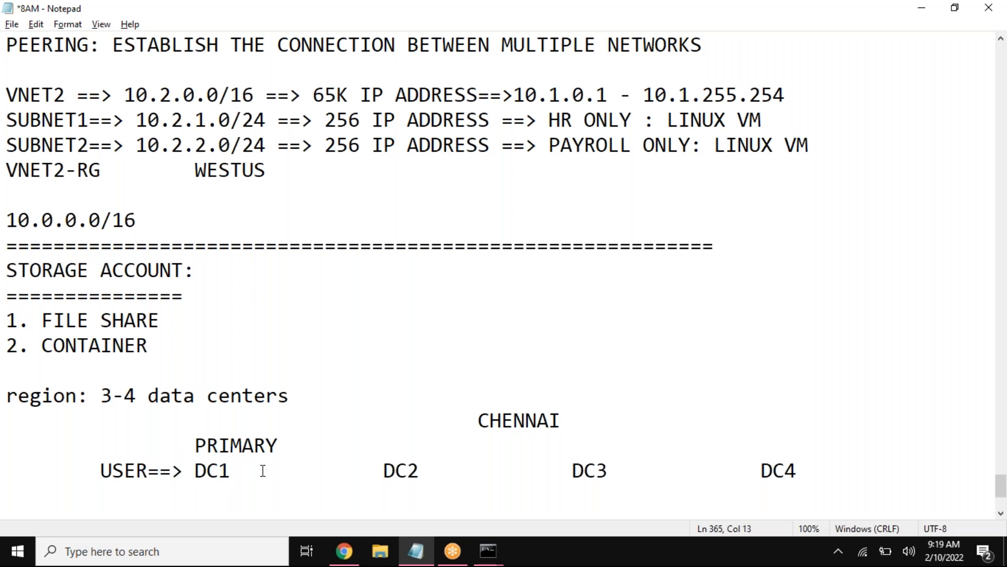
Step: Label DC2 as BACKUP1 and DC3 as BACKUP2 on the line above the data center row
drag(419, 471, 387, 471)
click(387, 451)
key(Tab)
text(BACKUP1)
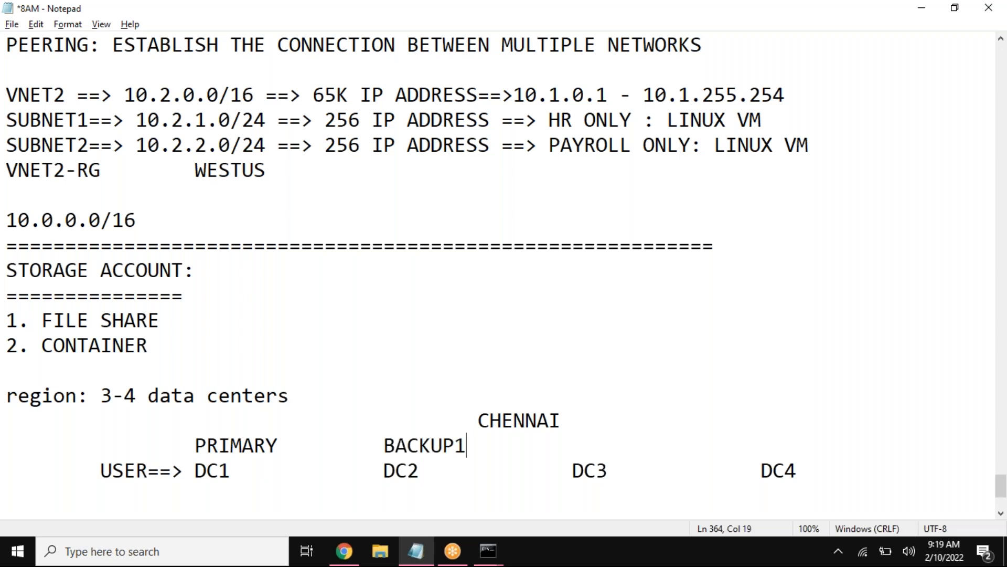
key(BackSpace)
text(1)
key(Tab)
text(BACKUP2)
Step: Label DC4 as BACKUP3 on the line above the data center row
key(Tab)
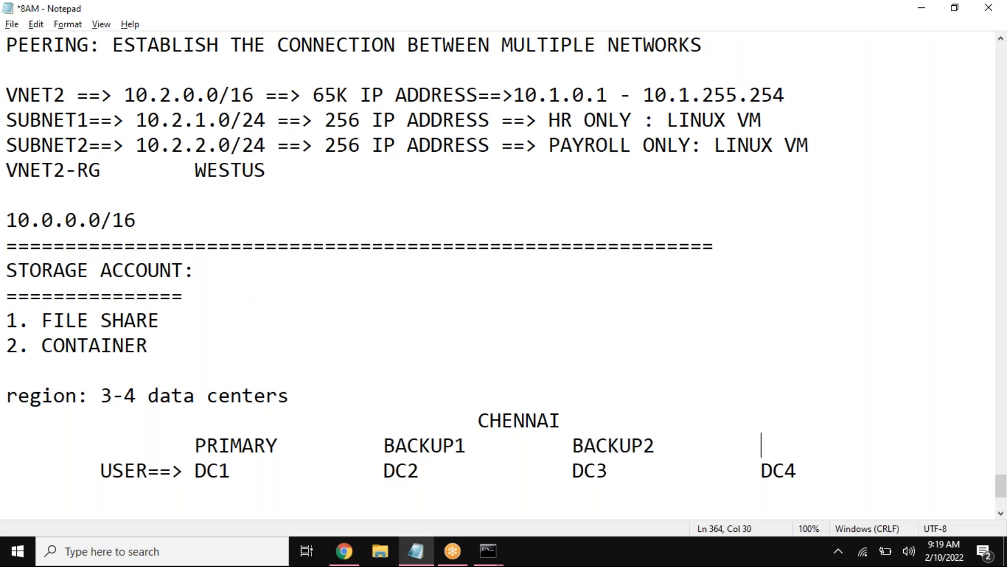
text(BACKUP3)
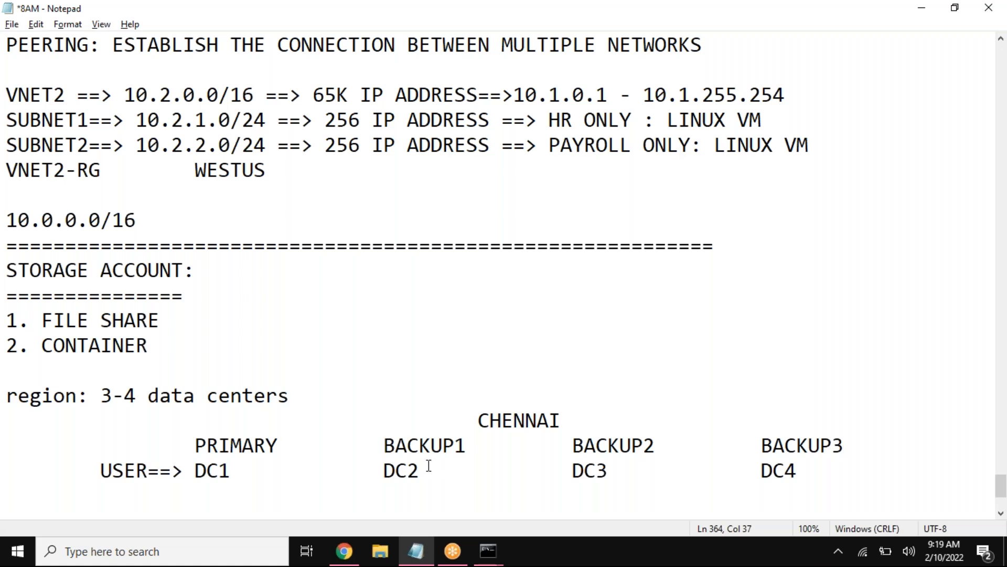
Step: Review the data center diagram, highlighting the user, the primary data center and the backup data centers in turn
drag(394, 445, 865, 464)
click(360, 475)
drag(195, 471, 231, 470)
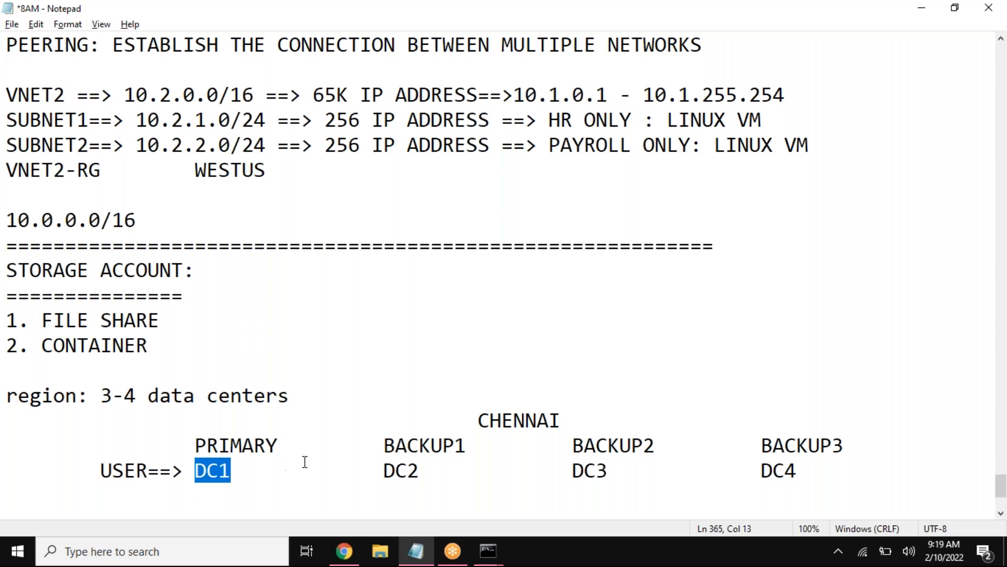
drag(383, 445, 454, 444)
drag(573, 445, 644, 445)
drag(195, 445, 268, 447)
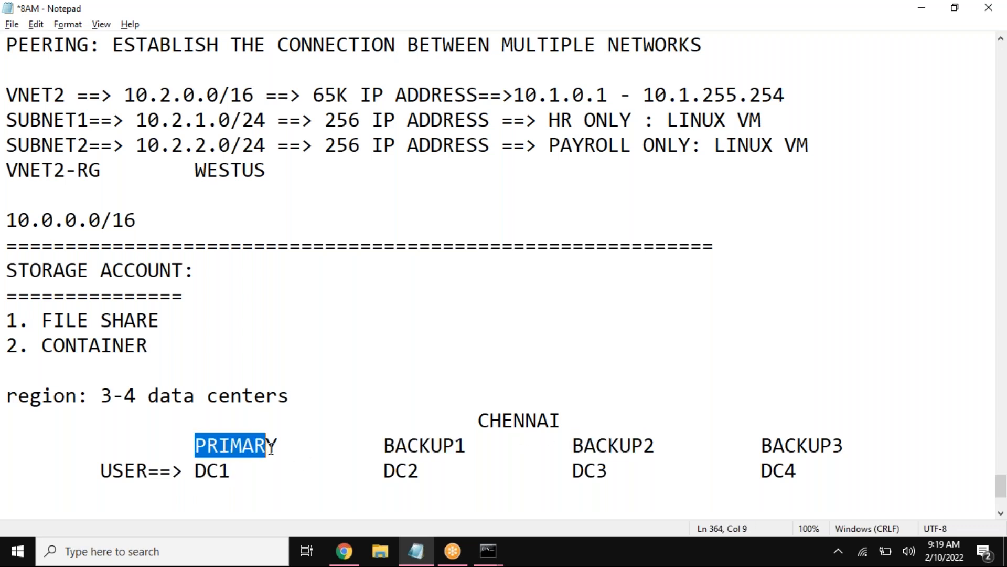
drag(148, 472, 100, 472)
drag(371, 472, 472, 444)
drag(173, 471, 114, 469)
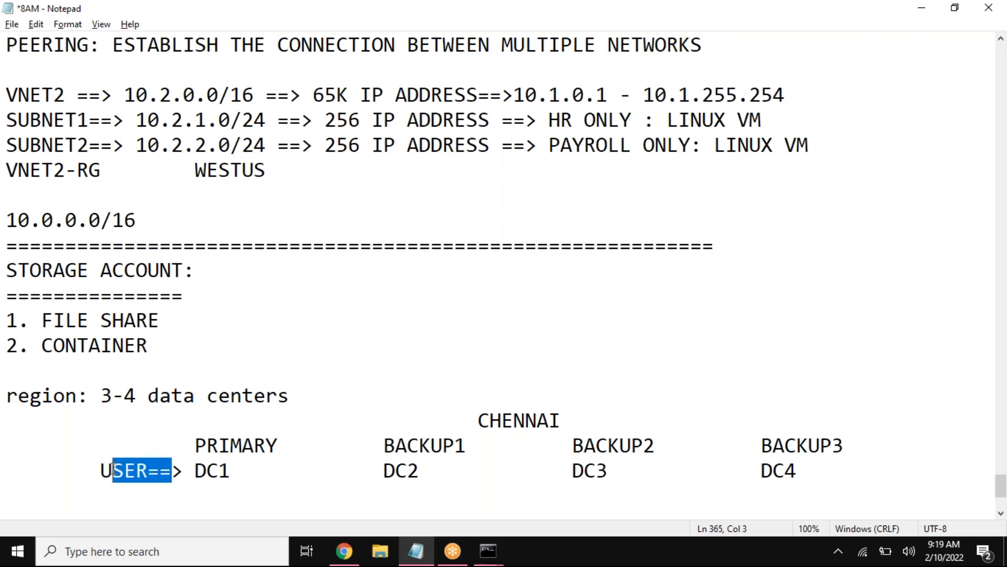
drag(572, 471, 608, 471)
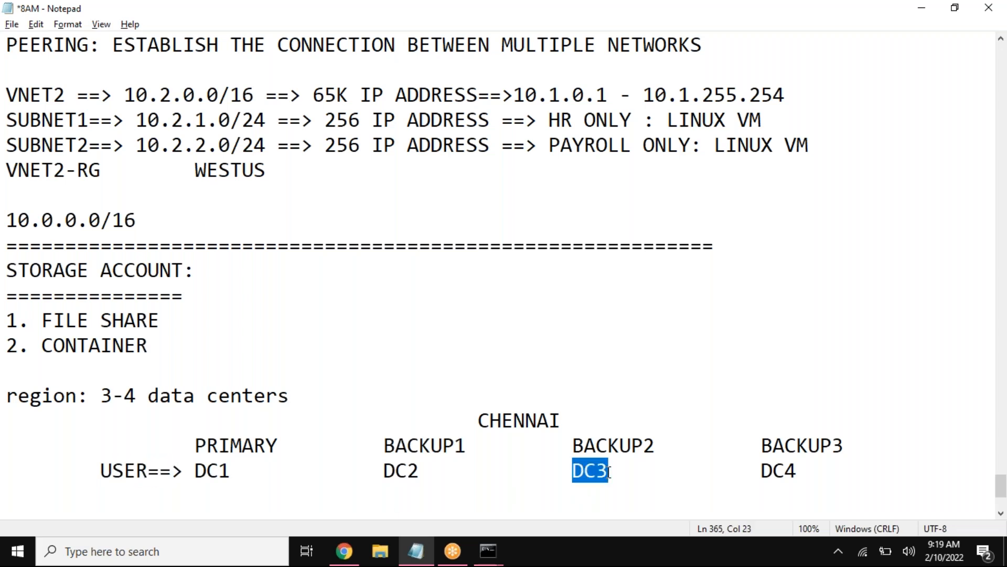
drag(816, 472, 225, 447)
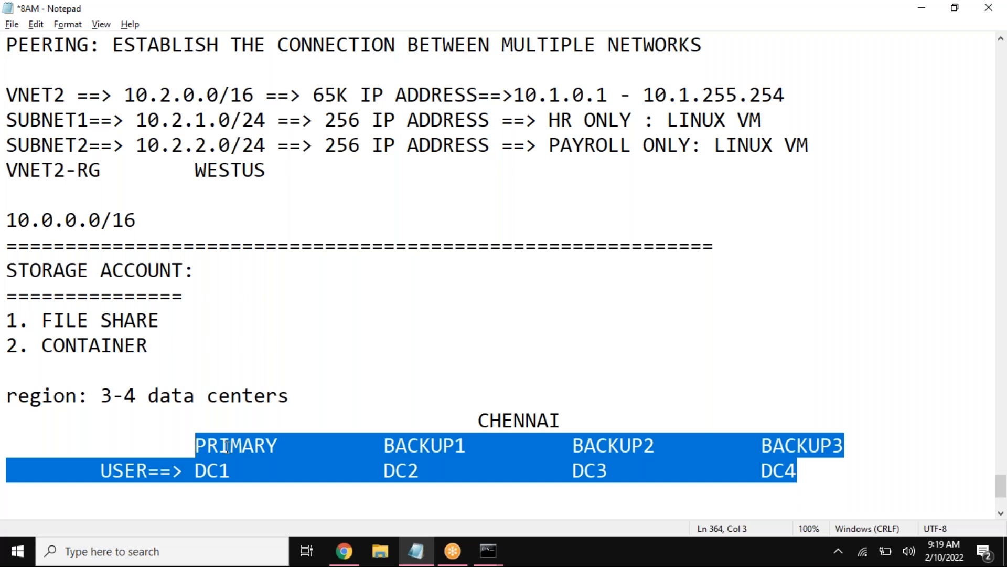
Step: Switch to the Azure portal in Chrome and examine the redundancy options offered for the new storage account
click(358, 546)
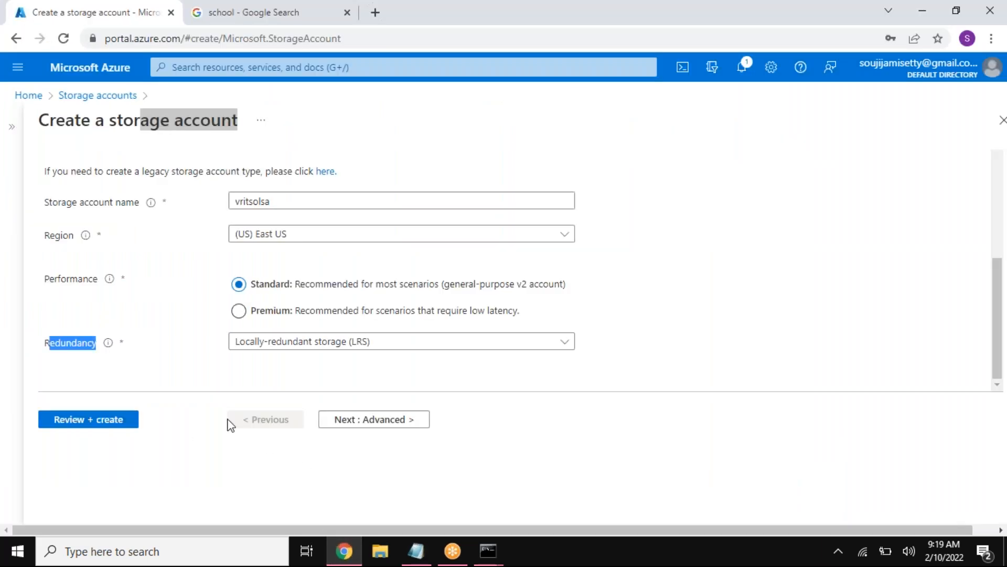
drag(116, 122, 243, 130)
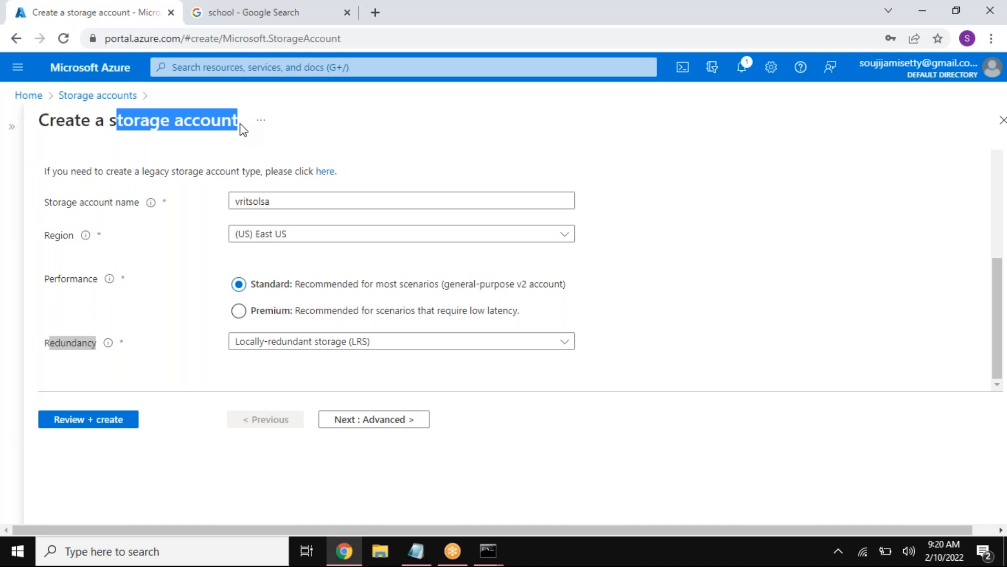
click(385, 344)
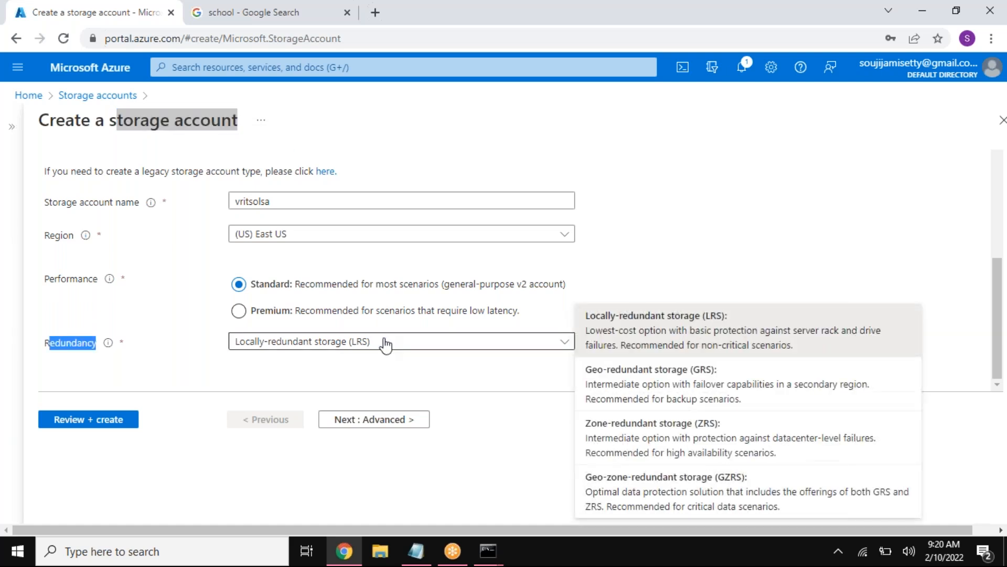
scroll(472, 446, down, 2)
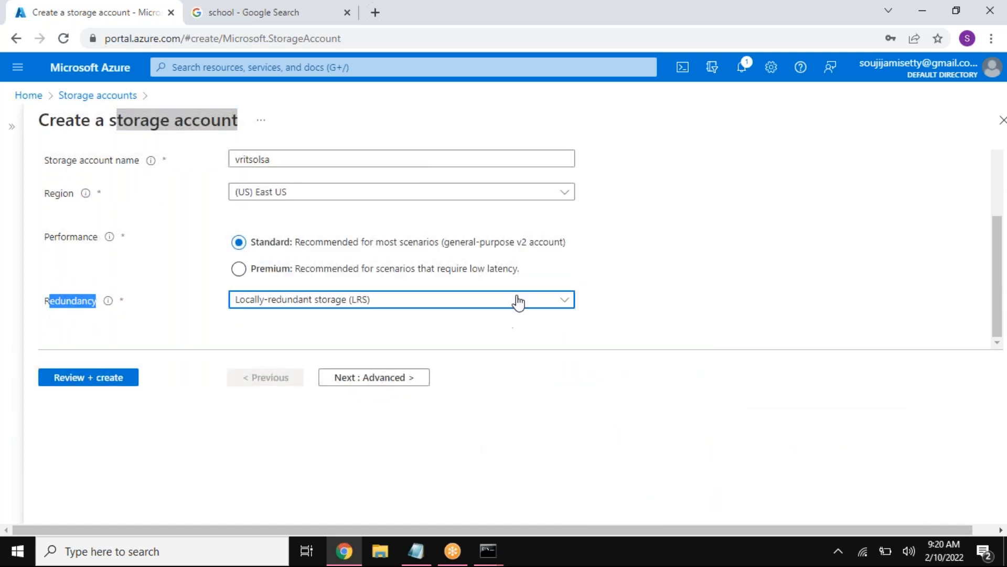
click(518, 303)
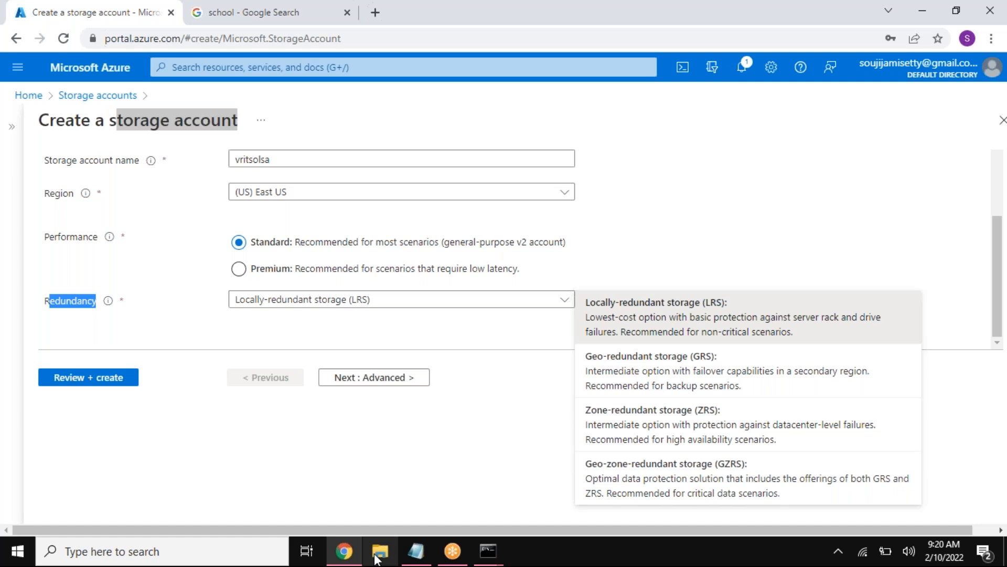
Step: Browse the D: drive in File Explorer and open the AZURE TRAINING presentation in PowerPoint
key(super+e)
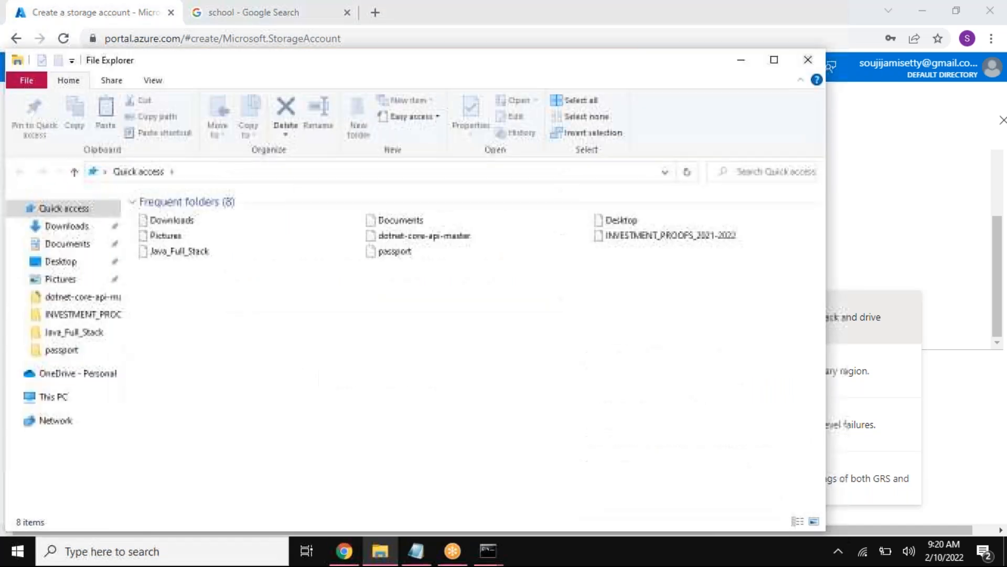
scroll(83, 427, down, 1)
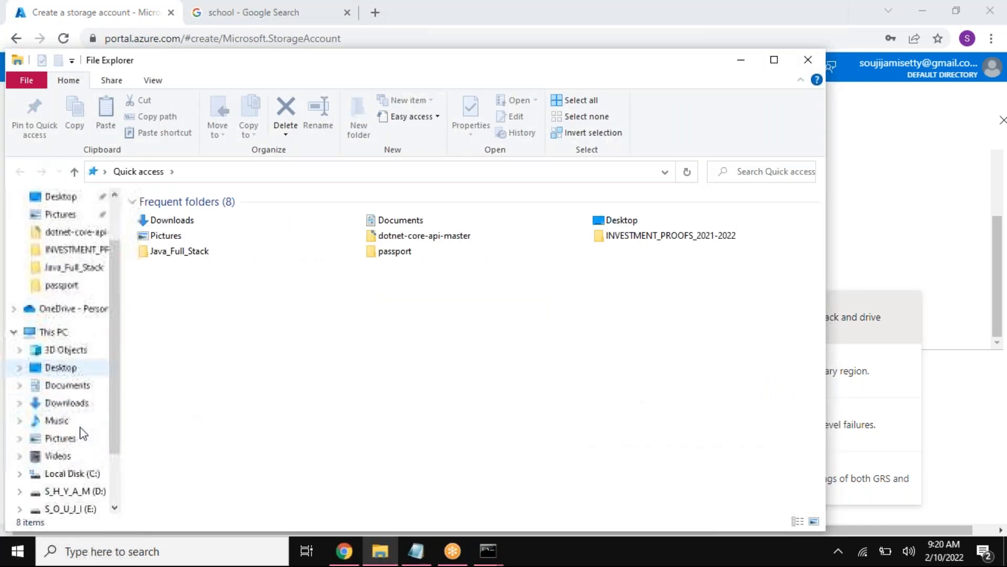
click(79, 491)
click(202, 220)
double_click(202, 221)
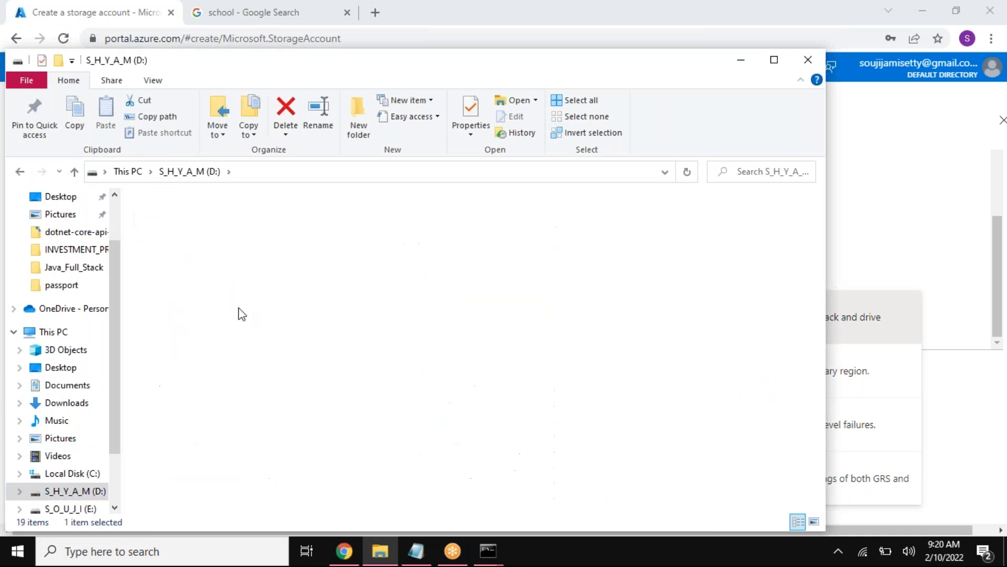
double_click(189, 405)
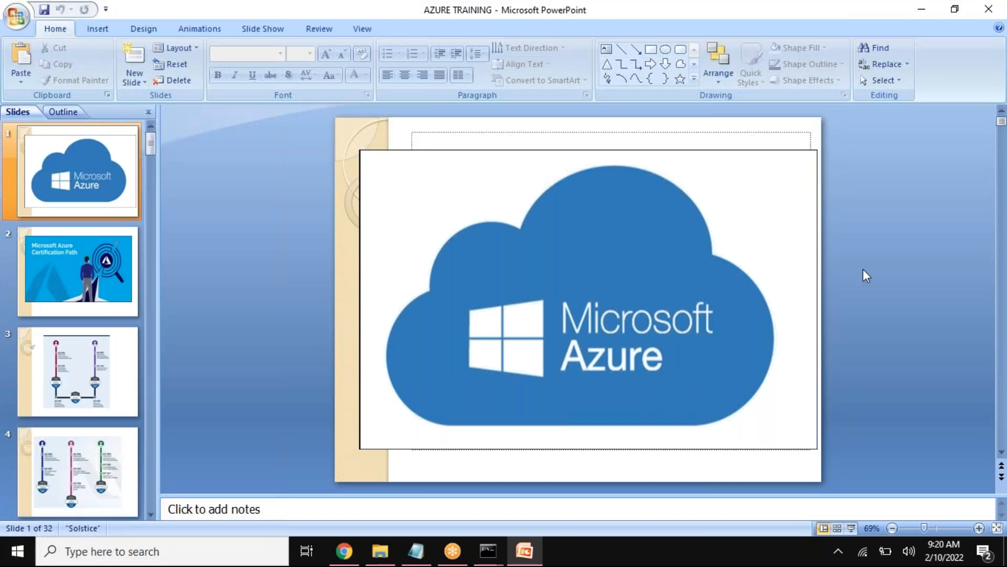
Step: Start the slide show and advance through Types of Redundancy to the diagram of LRS copies in the primary region
key(F5)
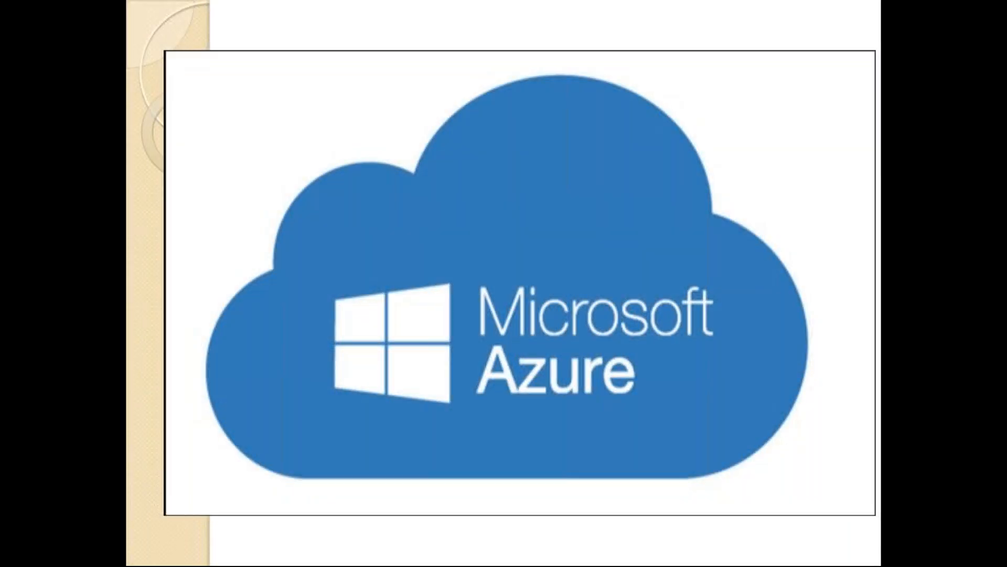
key(Right)
key(Right)
key(Right)
key(Right)
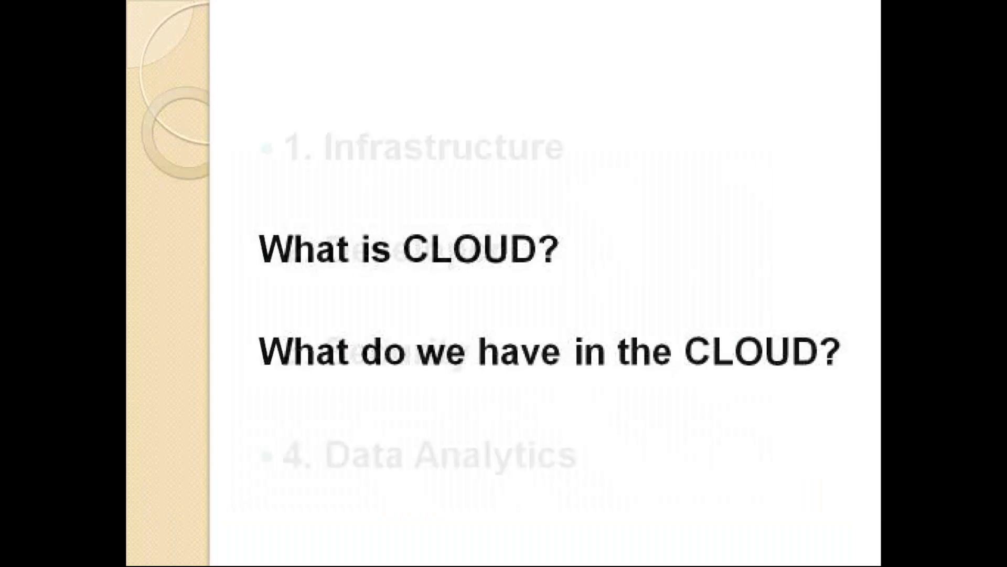
key(Right)
key(Right)
key(Right)
key(Right)
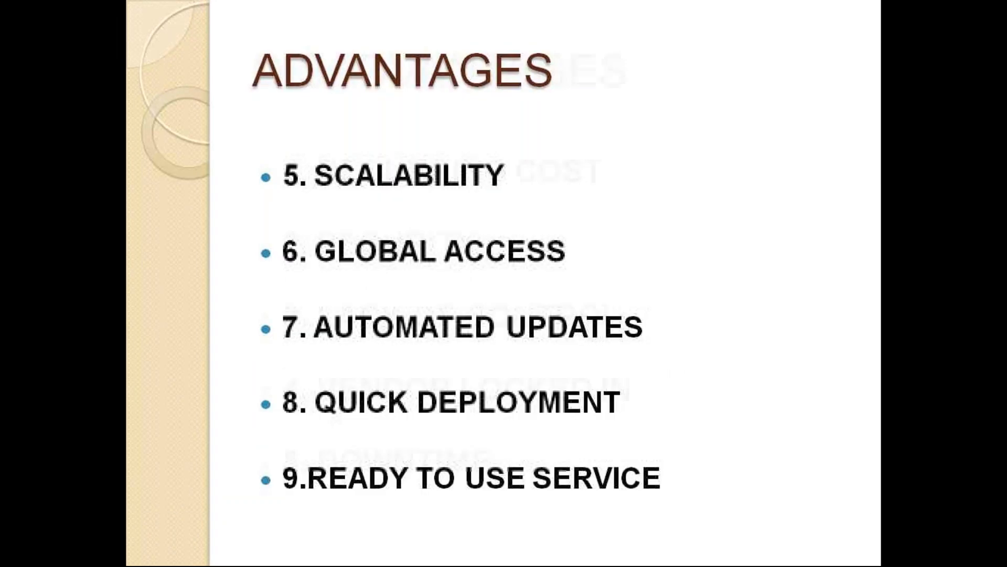
key(Right)
key(Right)
key(Right)
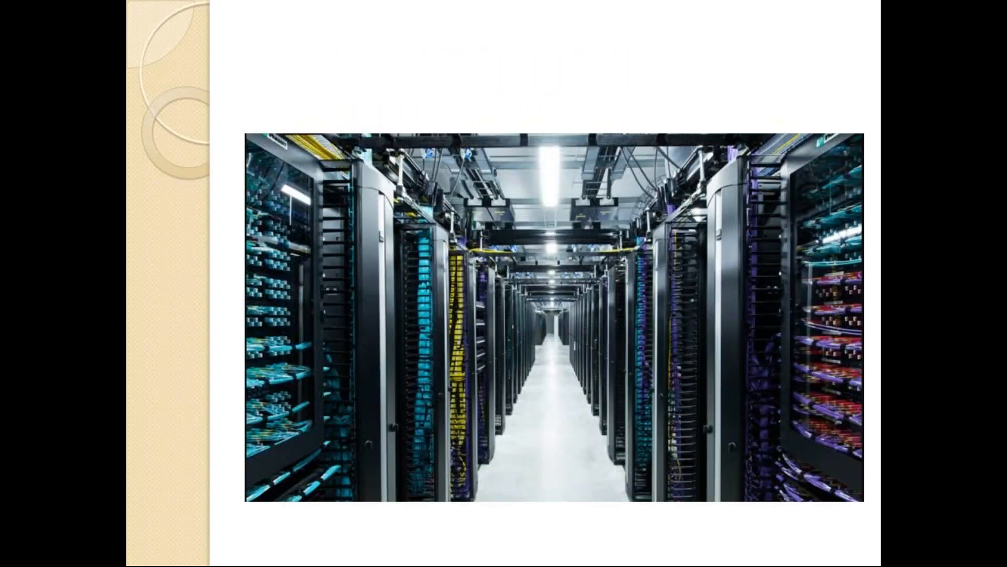
key(Right)
key(Right)
key(Right)
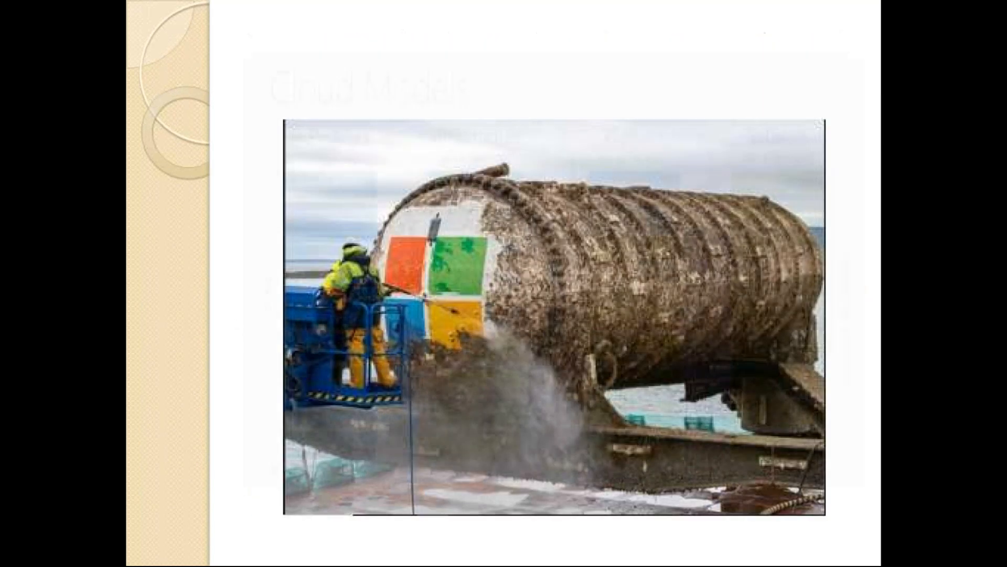
key(Right)
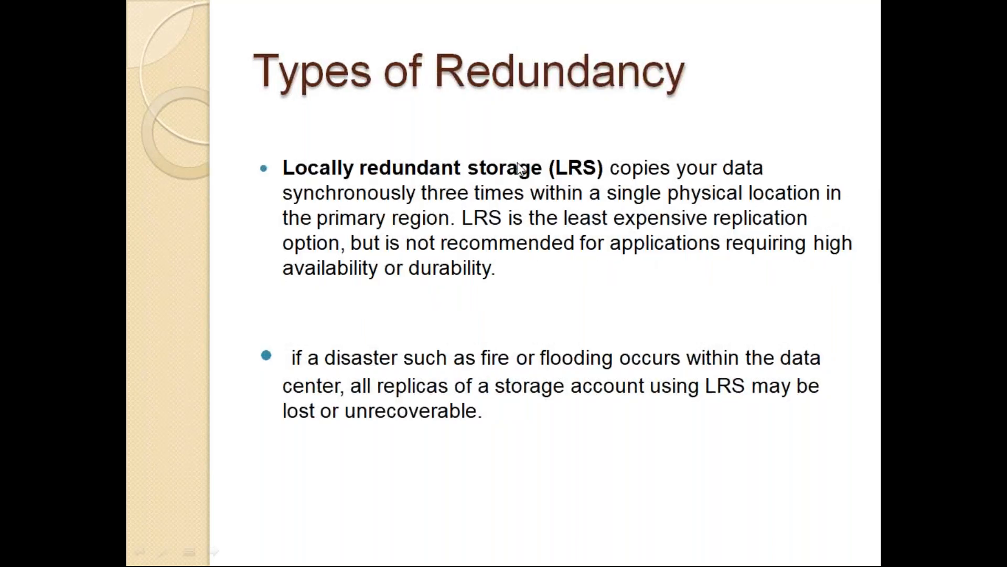
click(132, 134)
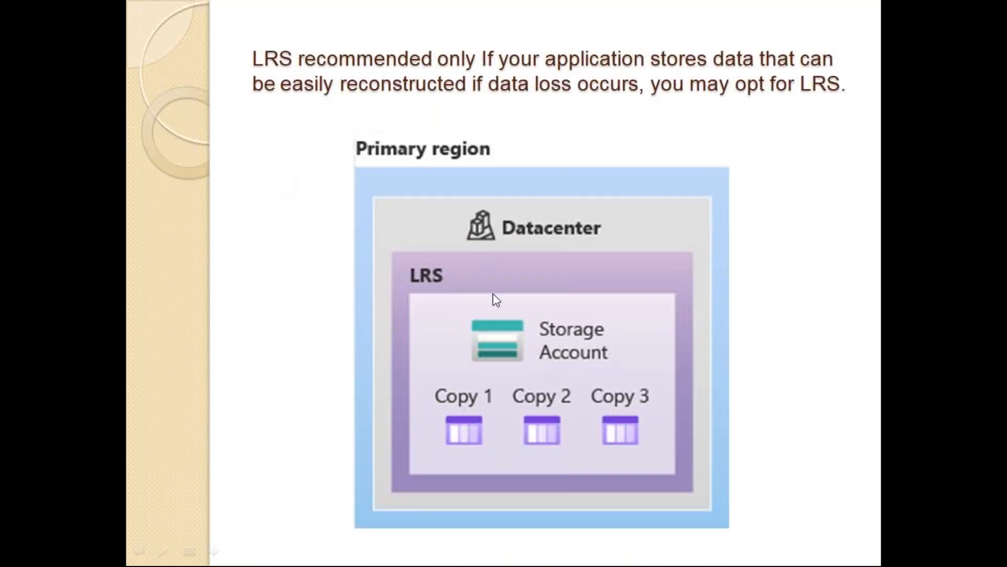